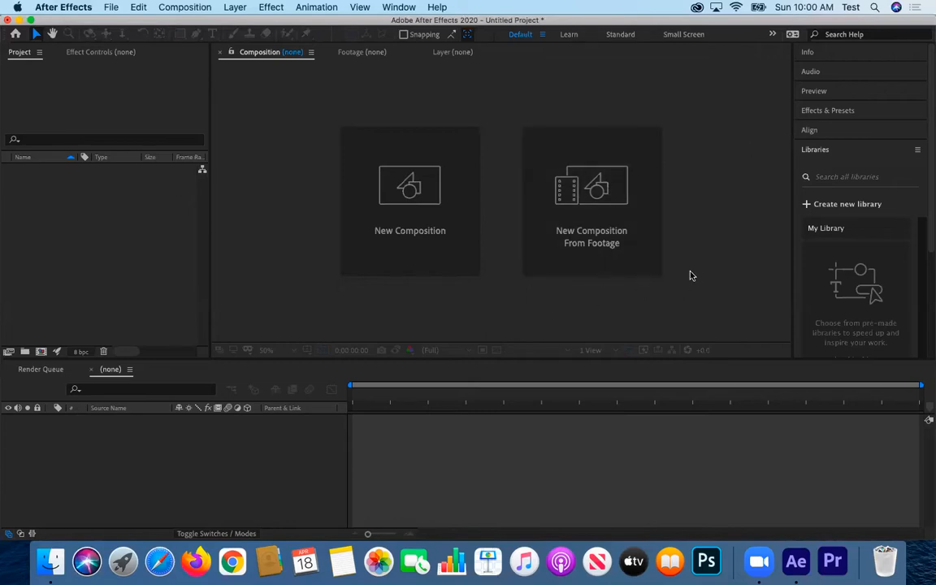
- Create a 1280 x 720 composition at 29.97 fps with a 30-second duration and add an empty shape layer
click(410, 200)
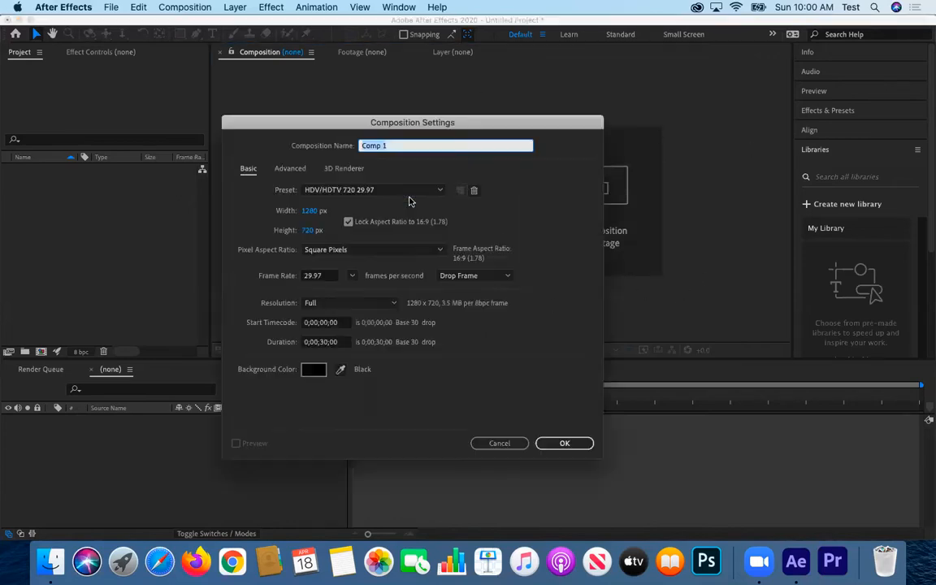
click(560, 445)
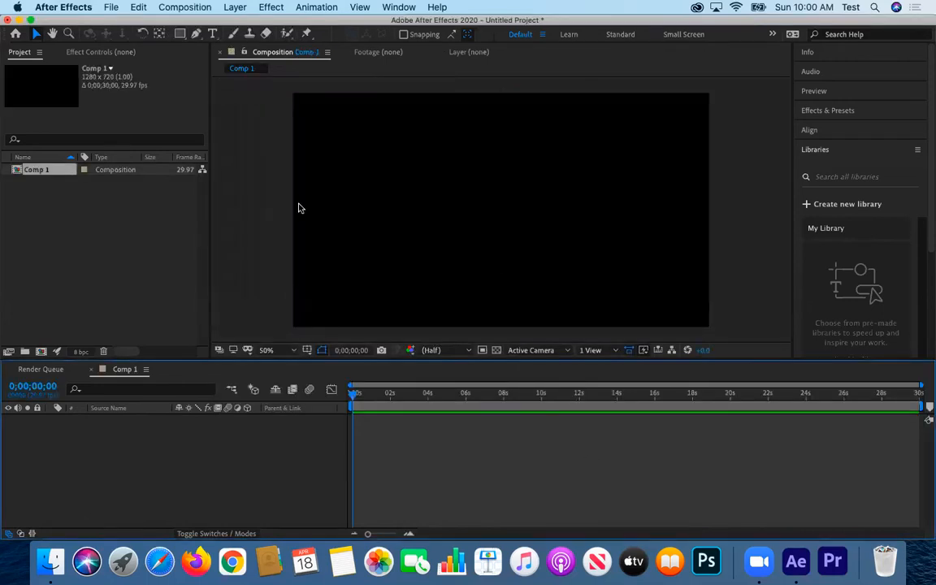
click(173, 6)
mouse_move(235, 6)
mouse_move(342, 21)
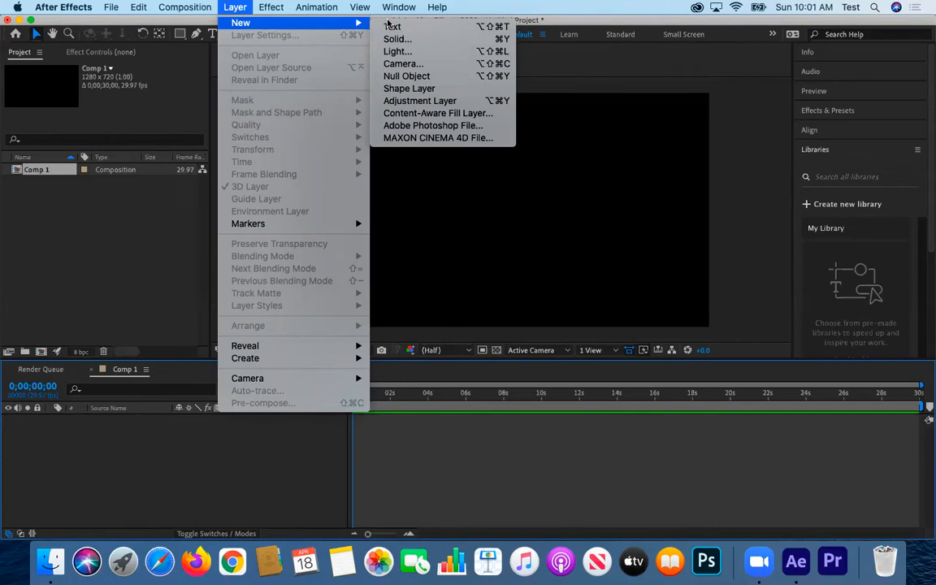
click(420, 88)
- Draw a closed, curved green blob from five points with the Pen tool, filling most of the composition frame
click(196, 33)
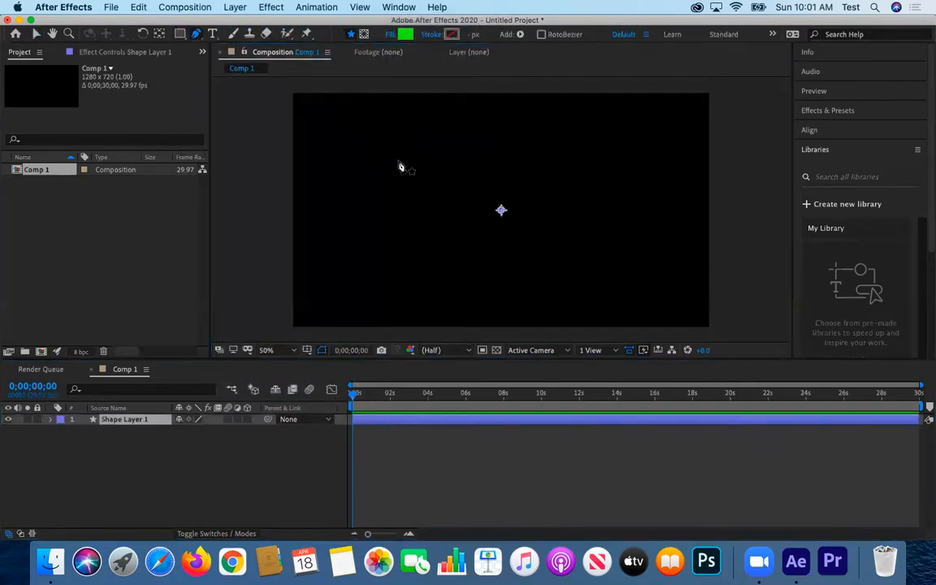
click(359, 137)
drag(460, 125, 496, 138)
drag(579, 152, 648, 159)
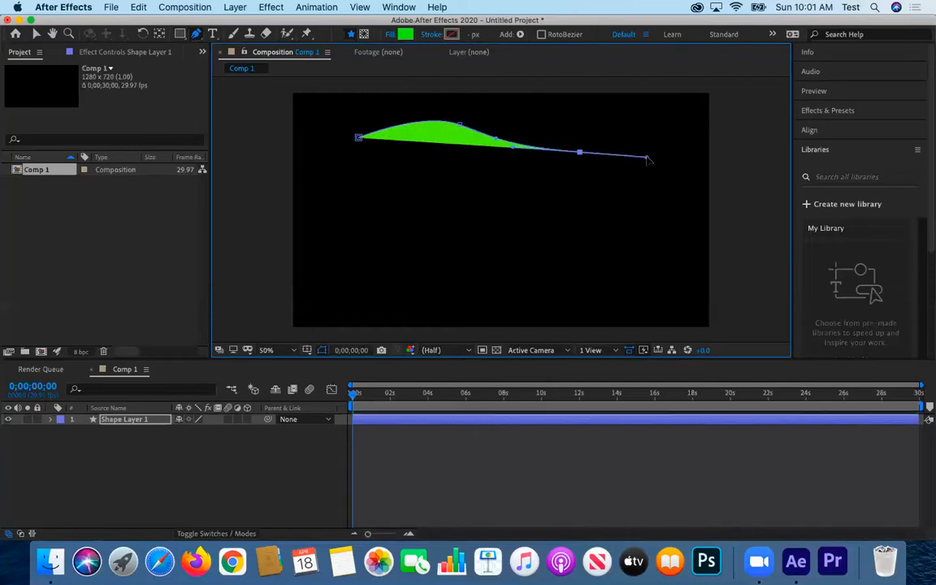
drag(657, 241, 627, 268)
drag(496, 291, 562, 311)
drag(358, 137, 382, 104)
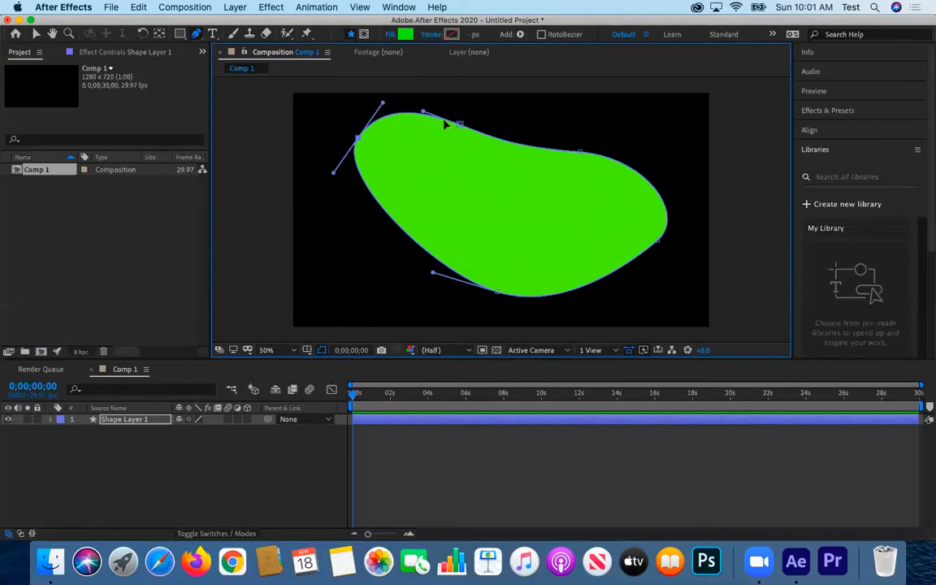
- Make the shape layer 3D and display the composition in 2 Views - Horizontal with one view set to Custom View 3
click(247, 420)
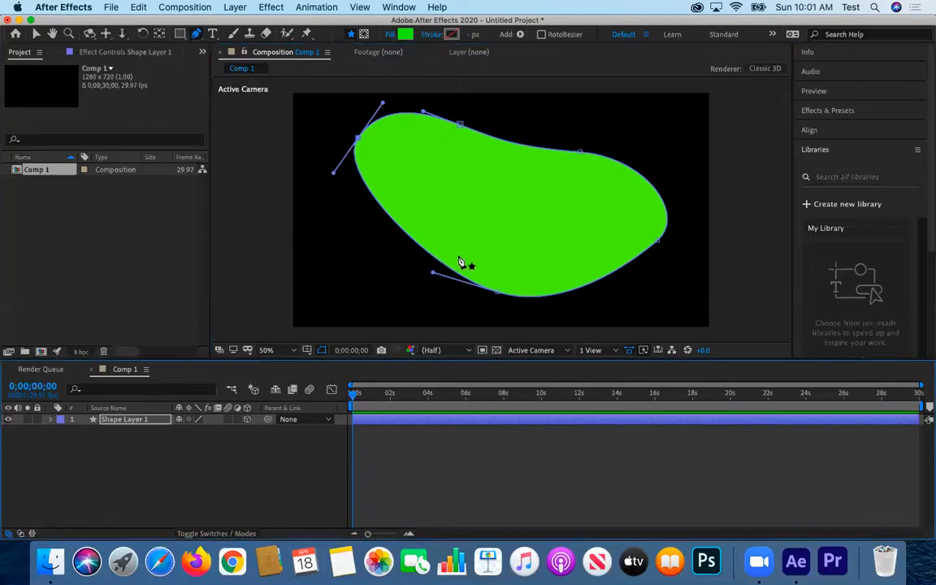
click(593, 350)
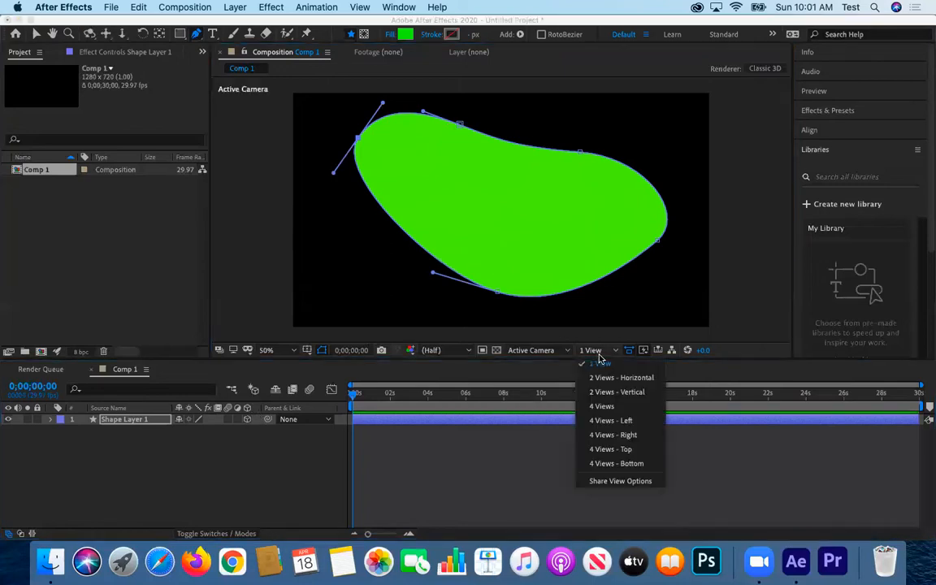
click(543, 351)
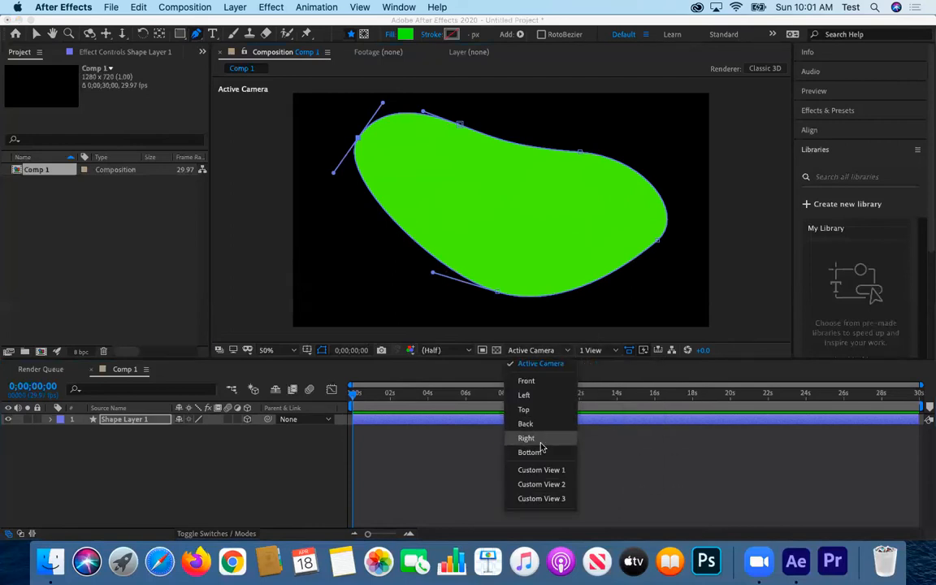
click(542, 498)
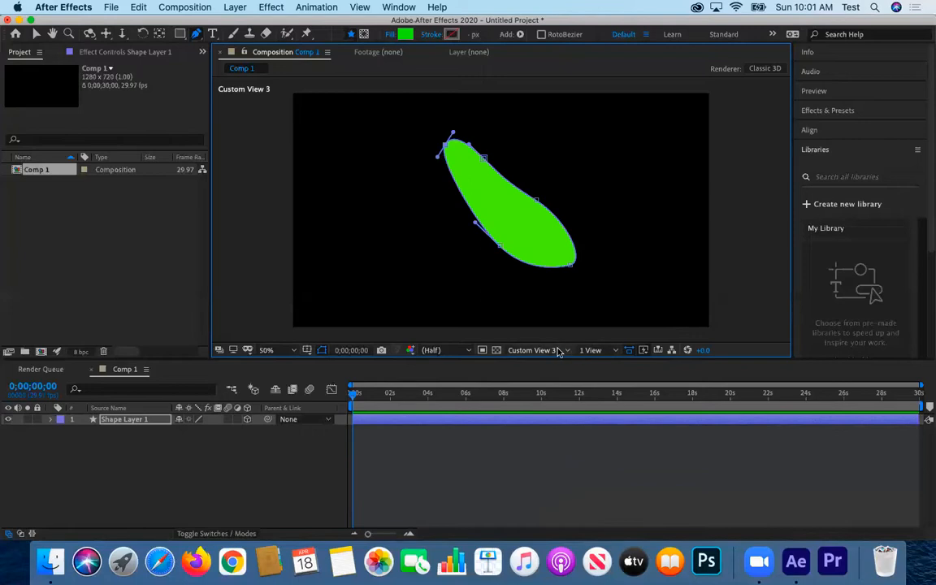
click(591, 351)
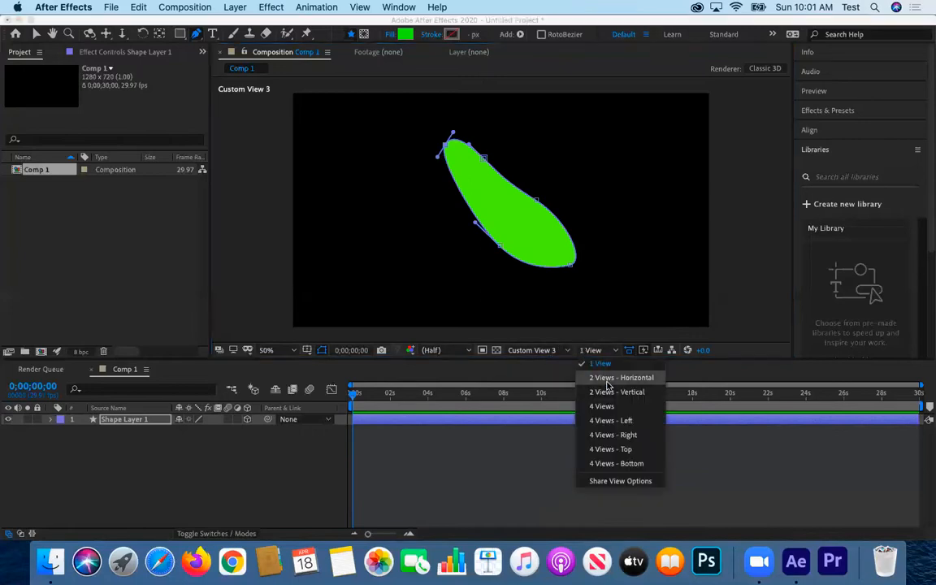
click(606, 377)
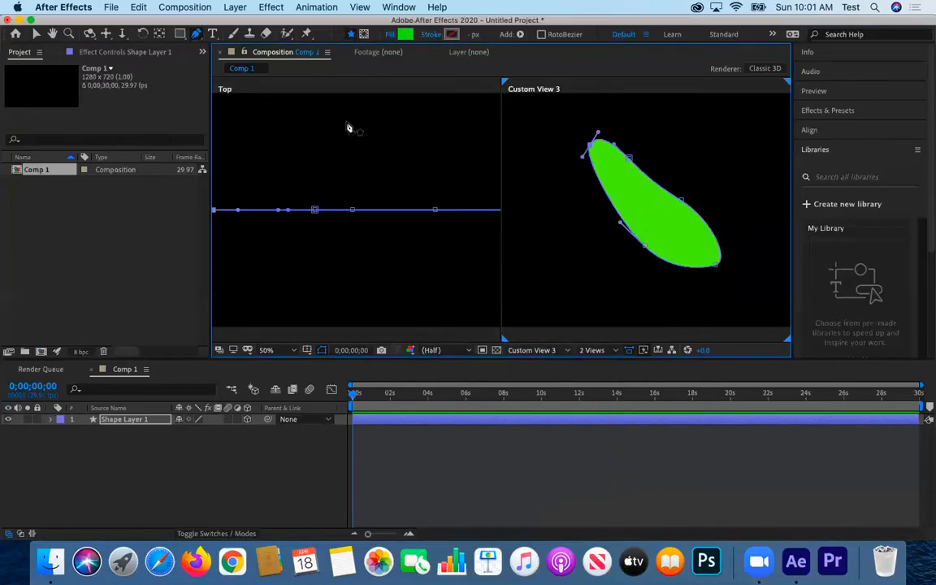
- Switch the Top view to Active Camera and fit the whole composition frame inside it at 25% magnification
click(36, 33)
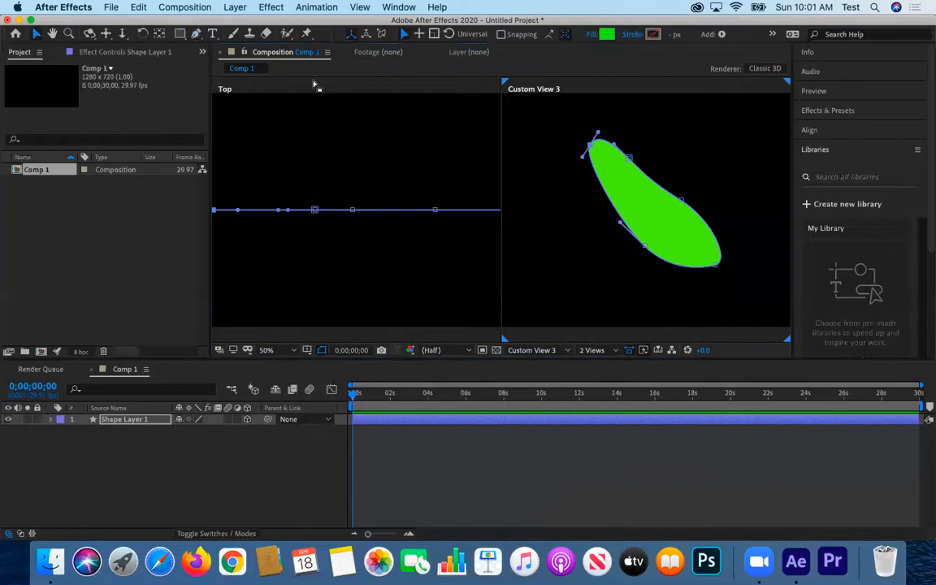
click(286, 85)
click(516, 349)
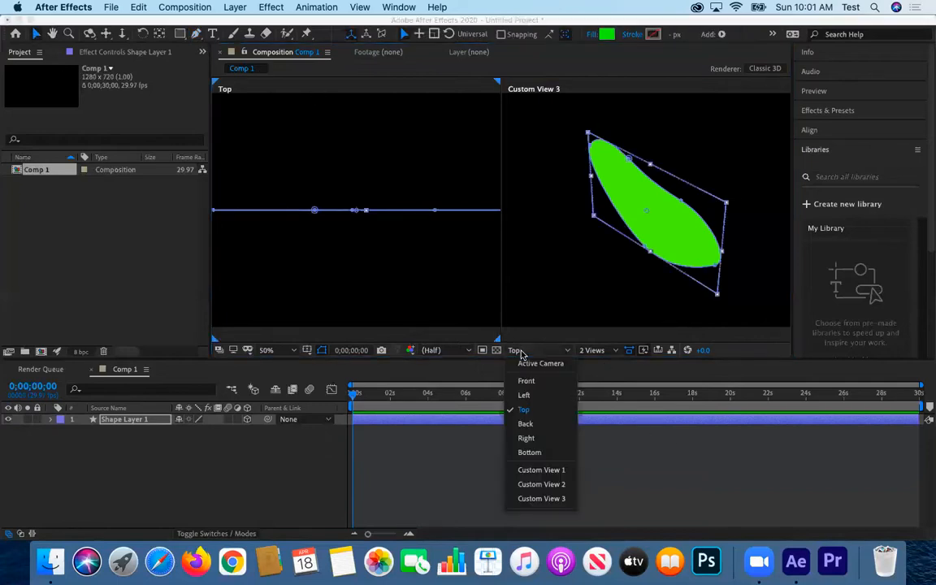
click(527, 366)
scroll(382, 242, down, 2)
scroll(411, 241, up, 2)
scroll(459, 234, down, 1)
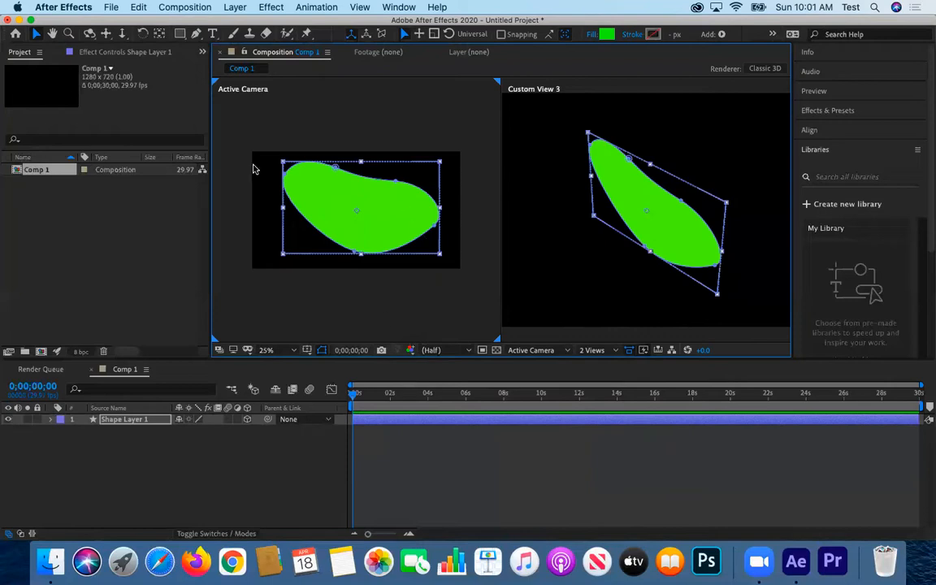
- Expand the shape layer's properties and change the composition's 3D renderer to CINEMA 4D
click(47, 421)
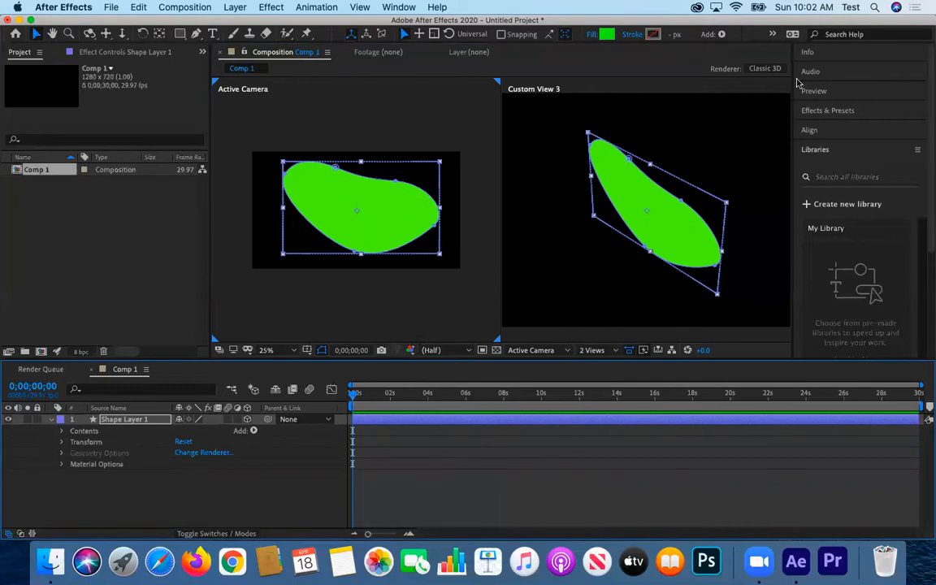
click(755, 72)
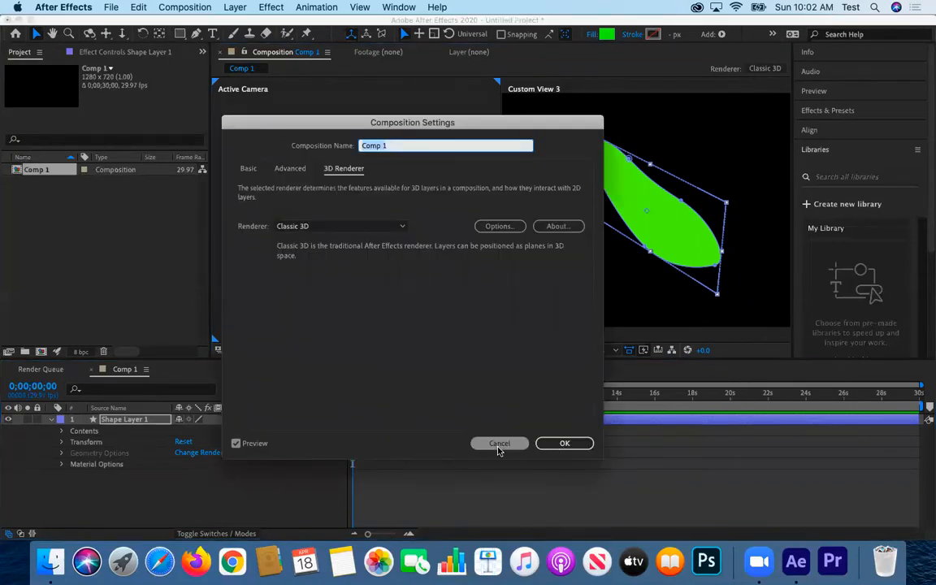
click(499, 443)
click(208, 454)
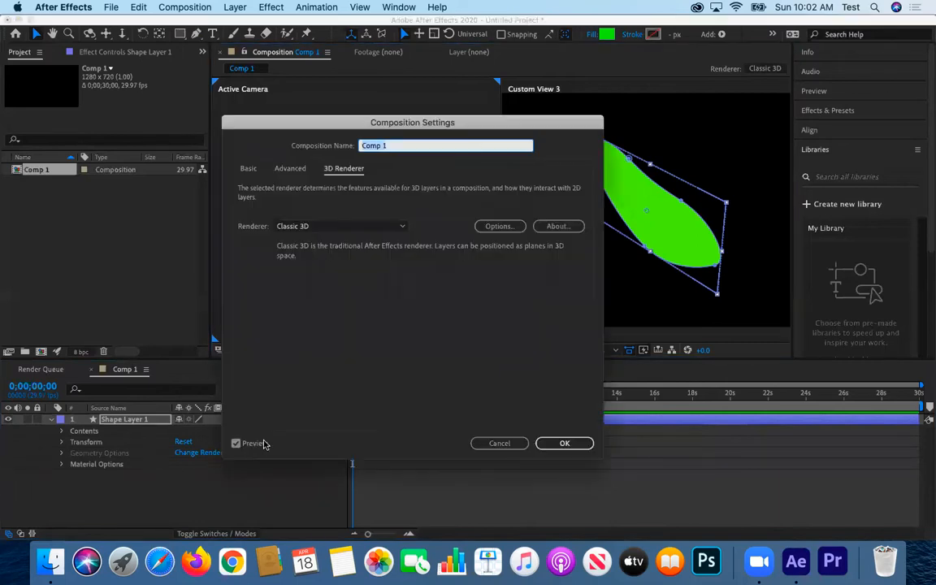
click(302, 226)
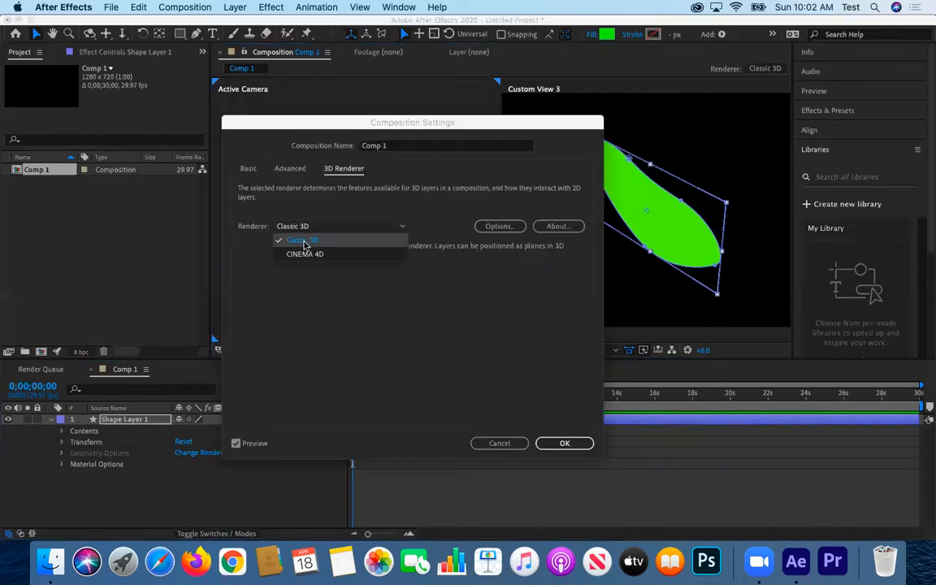
click(306, 255)
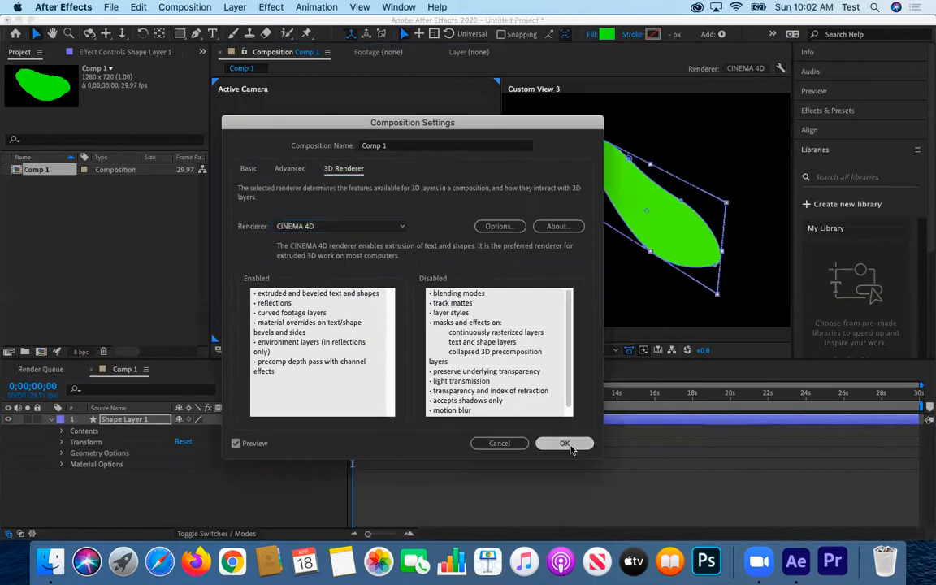
click(565, 443)
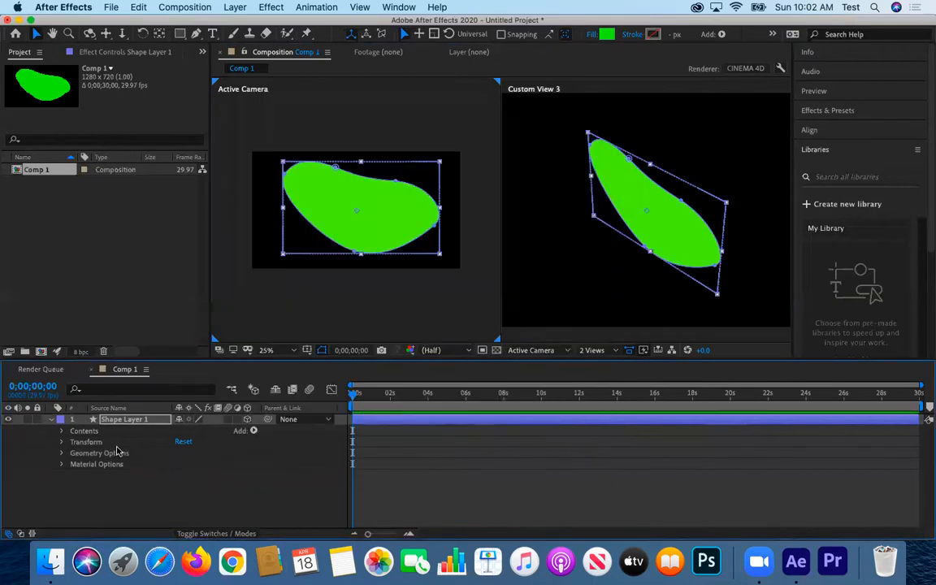
- Set the shape layer's extrusion depth to 196 in its geometry options and deselect the layer
click(61, 454)
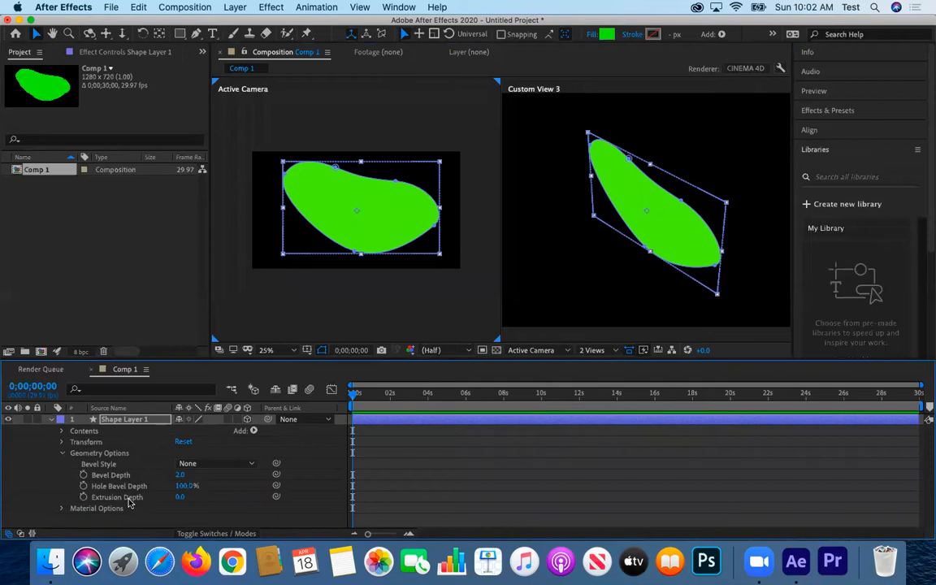
drag(179, 499, 257, 434)
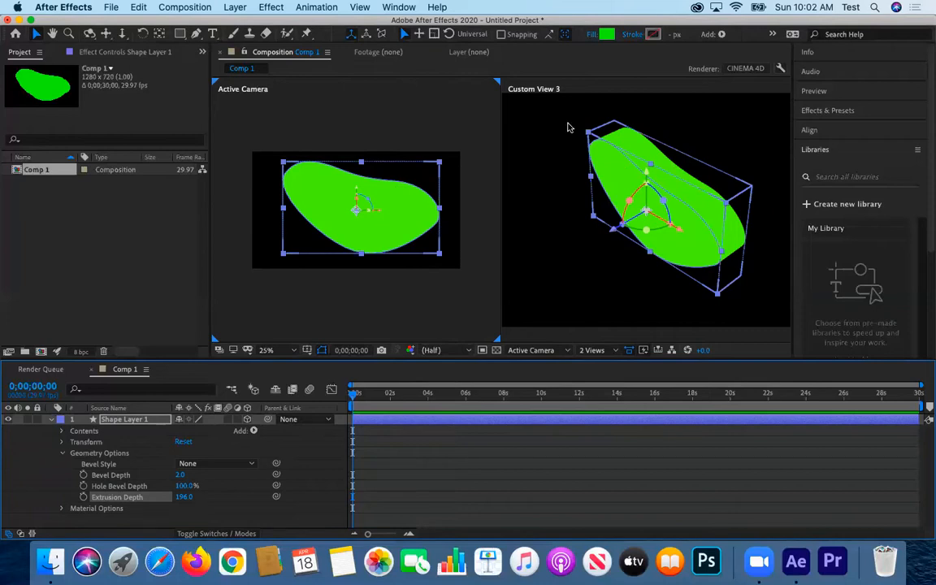
click(597, 264)
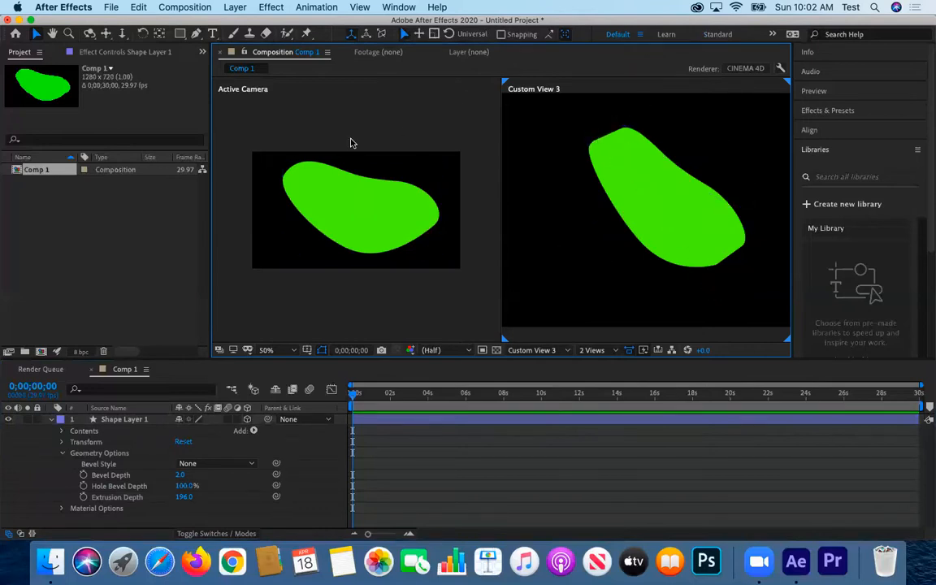
- Add a spot light to the composition with the default light settings
click(233, 7)
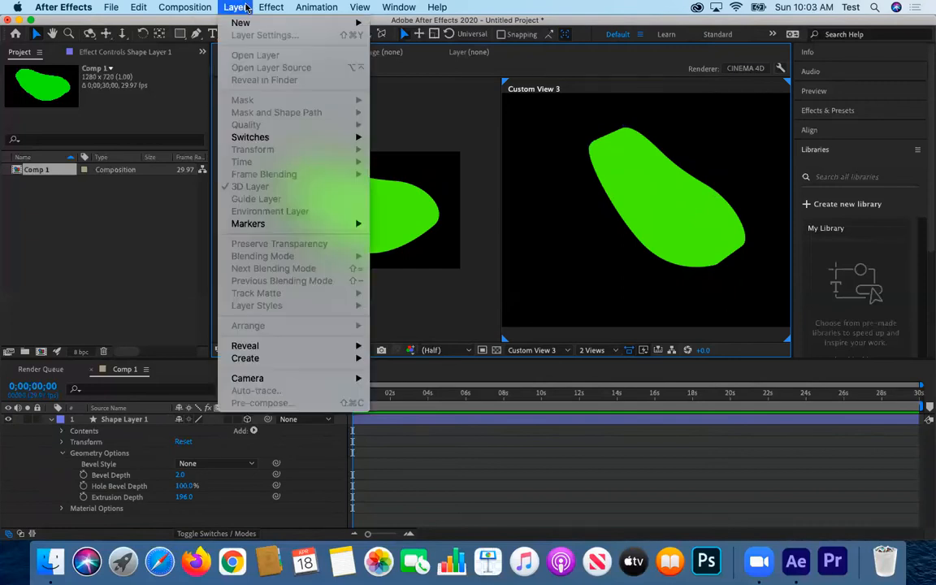
mouse_move(244, 23)
click(415, 54)
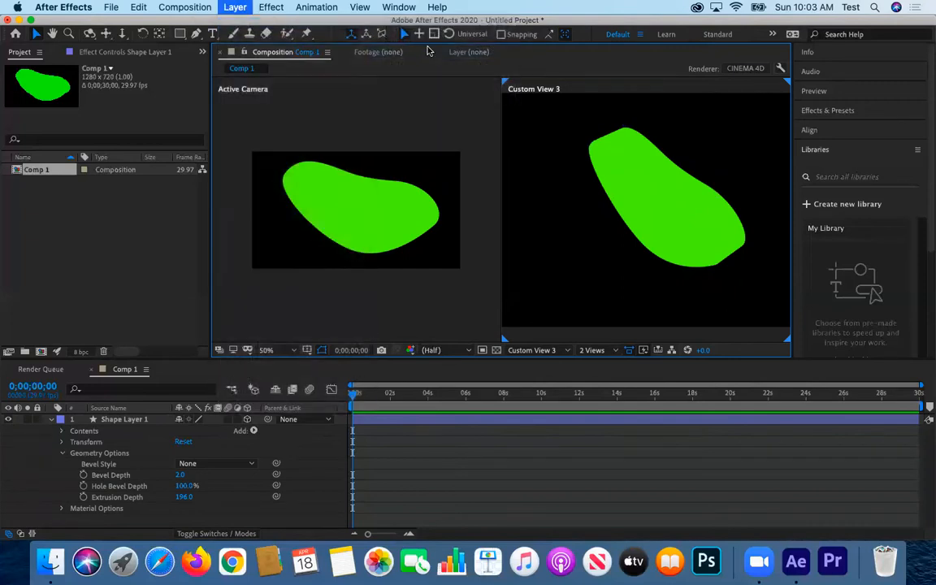
click(810, 433)
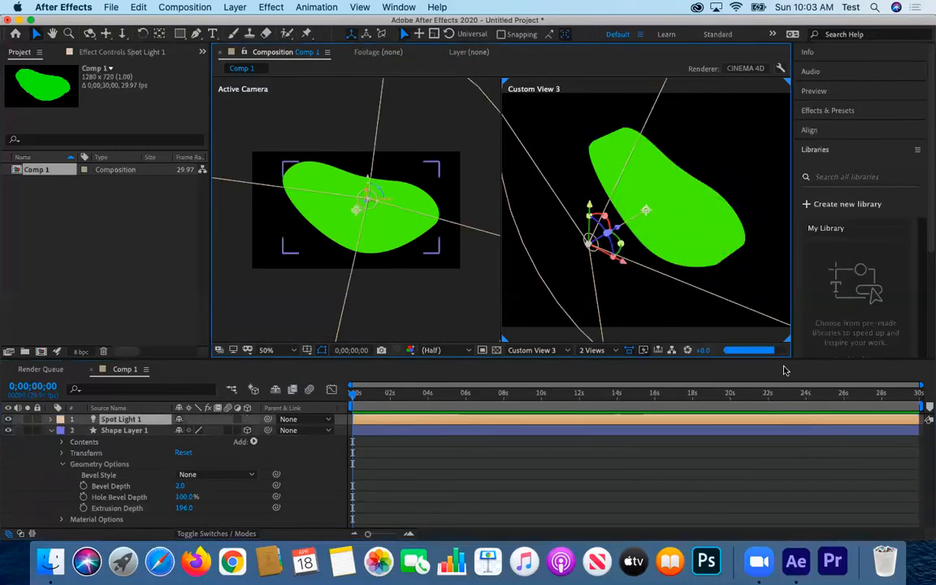
- Reposition the spot light above the upper end of the blob so it lights the front and extruded side, and deselect it
mouse_move(590, 206)
mouse_down()
mouse_move(587, 166)
mouse_move(591, 215)
mouse_move(605, 210)
mouse_move(555, 199)
mouse_move(585, 217)
mouse_up()
drag(553, 161, 551, 145)
click(576, 197)
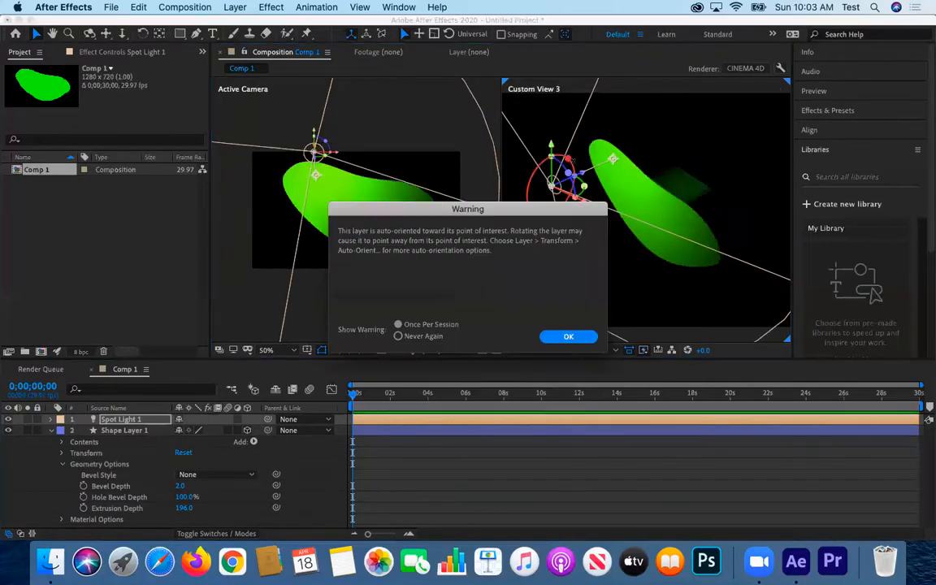
click(558, 340)
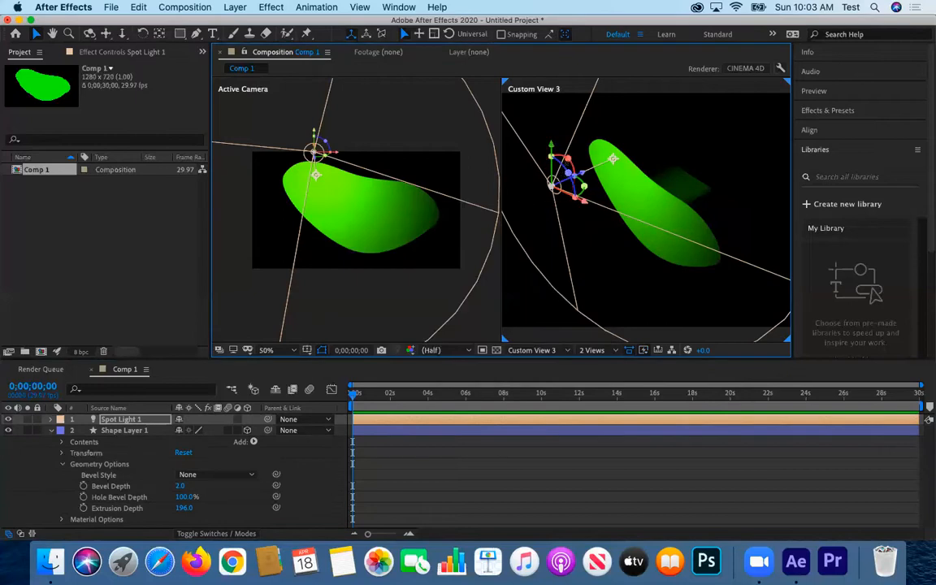
drag(539, 180, 556, 186)
drag(564, 136, 569, 114)
click(738, 332)
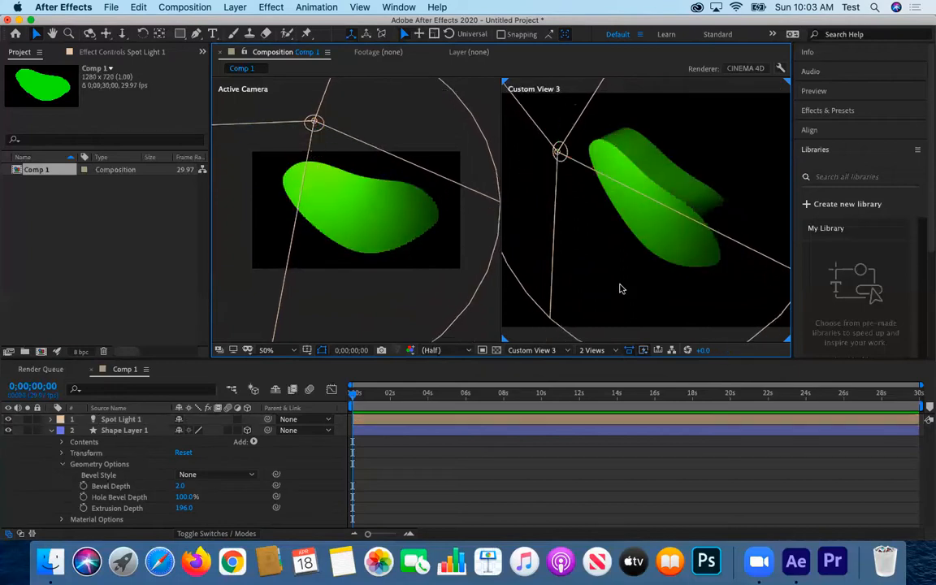
click(637, 154)
click(513, 238)
click(672, 177)
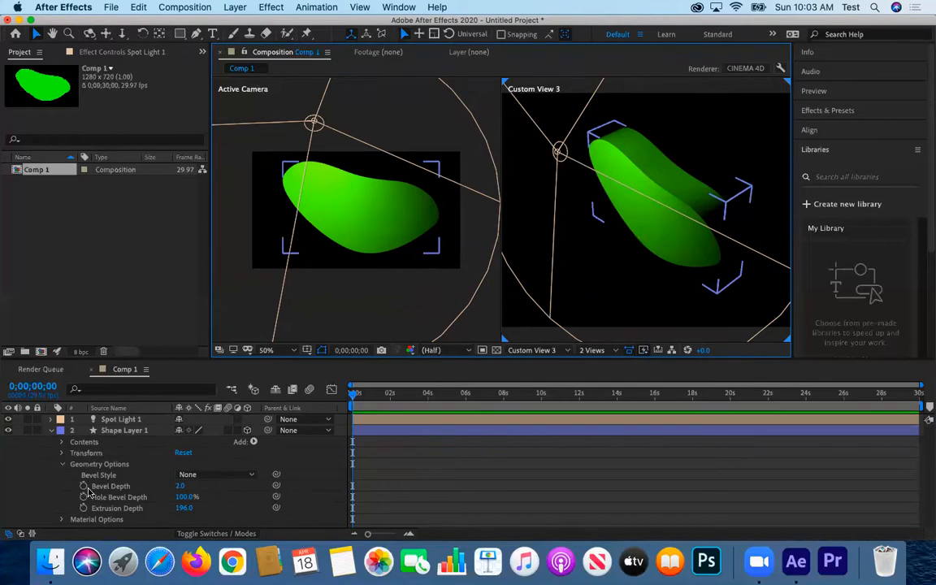
- Set the shape layer's bevel depth to 6.4 and inspect the blob's edge up close in Custom View 3
drag(180, 486, 249, 495)
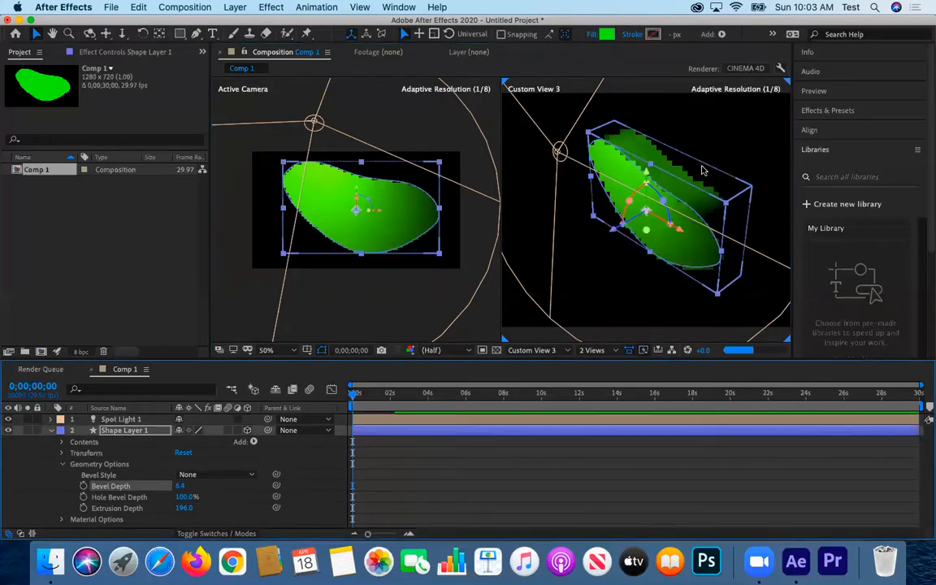
scroll(626, 176, up, 2)
scroll(627, 176, down, 1)
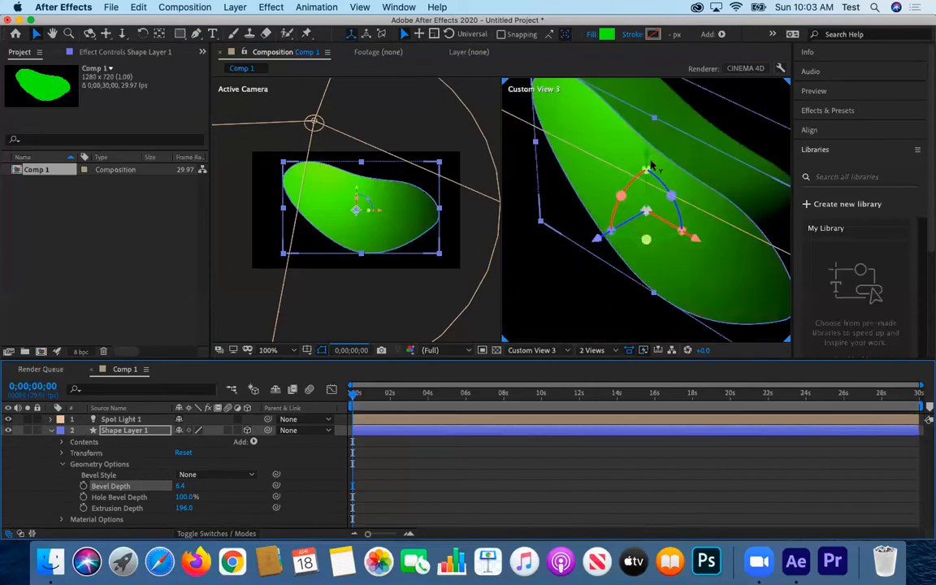
click(592, 281)
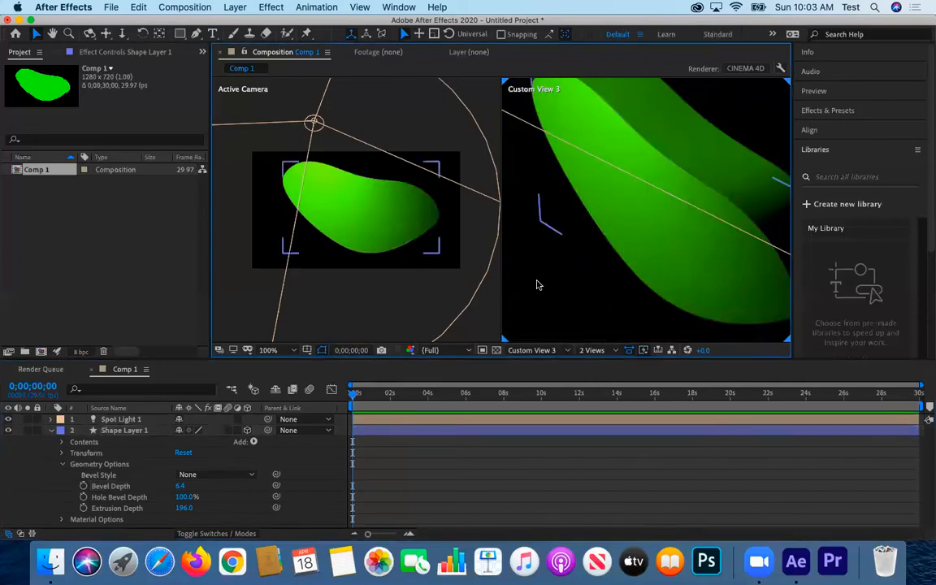
- Set the shape layer's bevel depth to 10 in its geometry options
click(182, 486)
text(1)
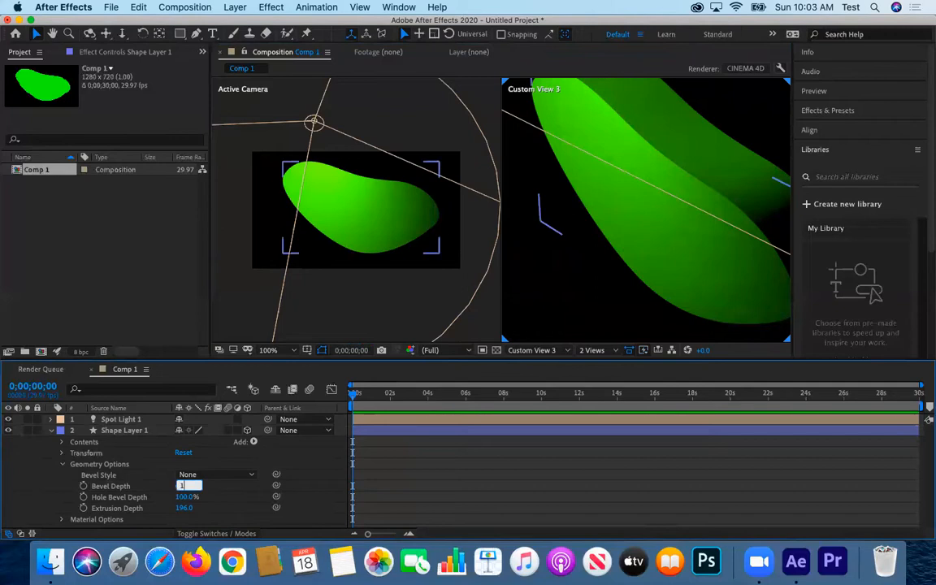
text(0)
key(Return)
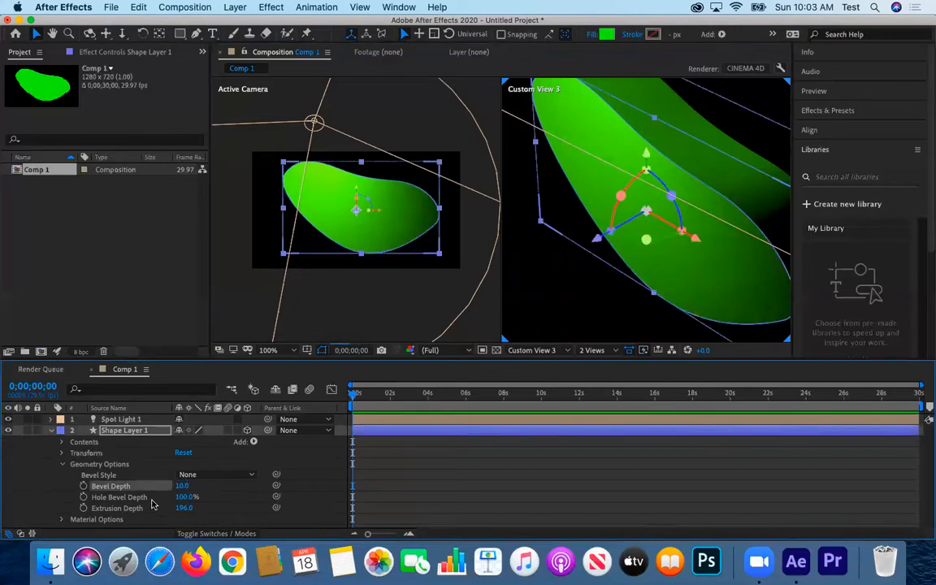
- Apply the Angular bevel style to the shape layer and deselect it to check the edge
click(188, 475)
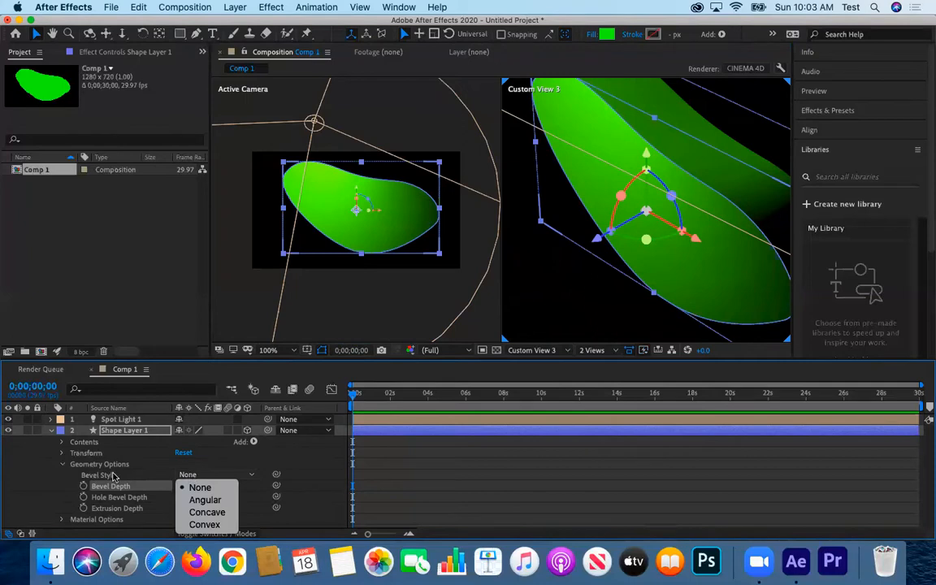
click(211, 500)
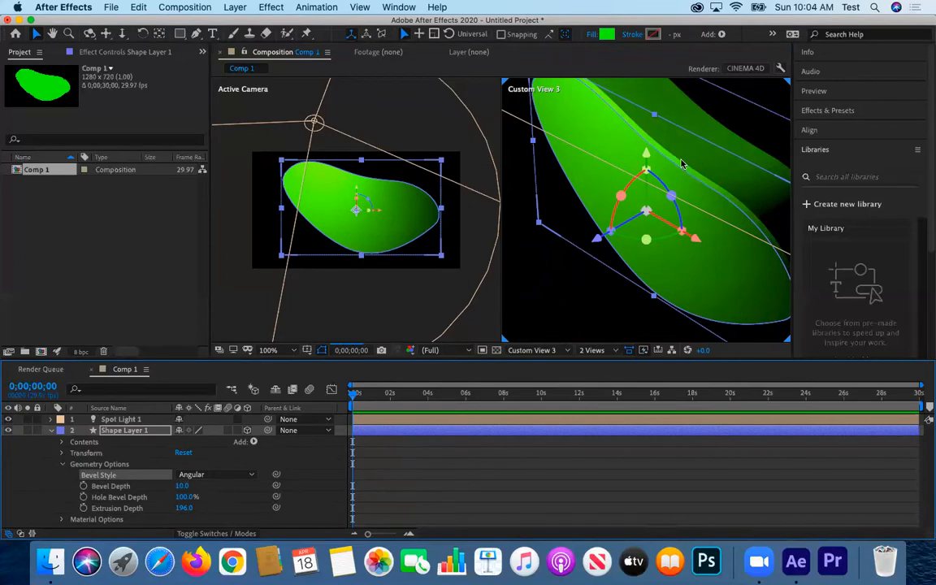
click(591, 290)
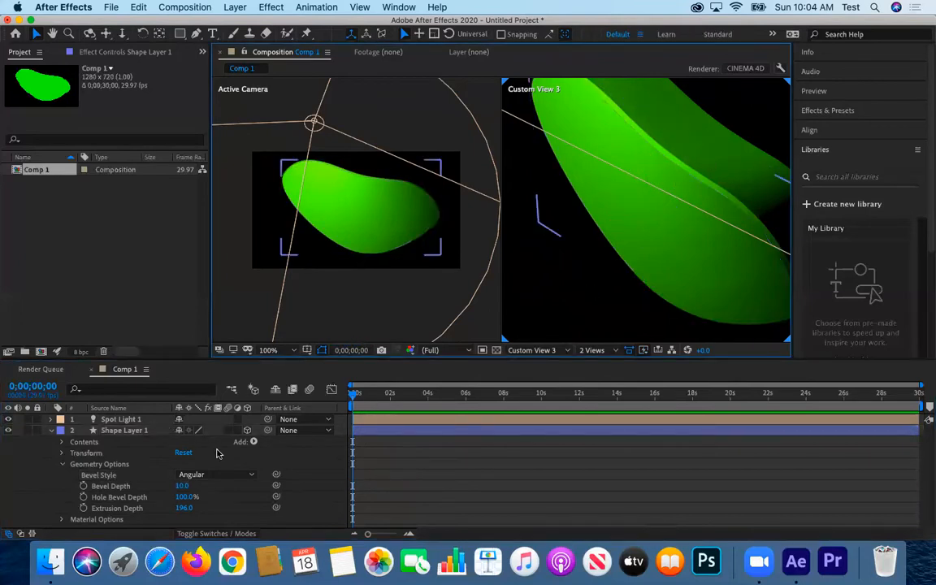
- Set the shape layer's bevel style to Concave and collapse the layer's properties in the timeline
click(218, 475)
click(217, 513)
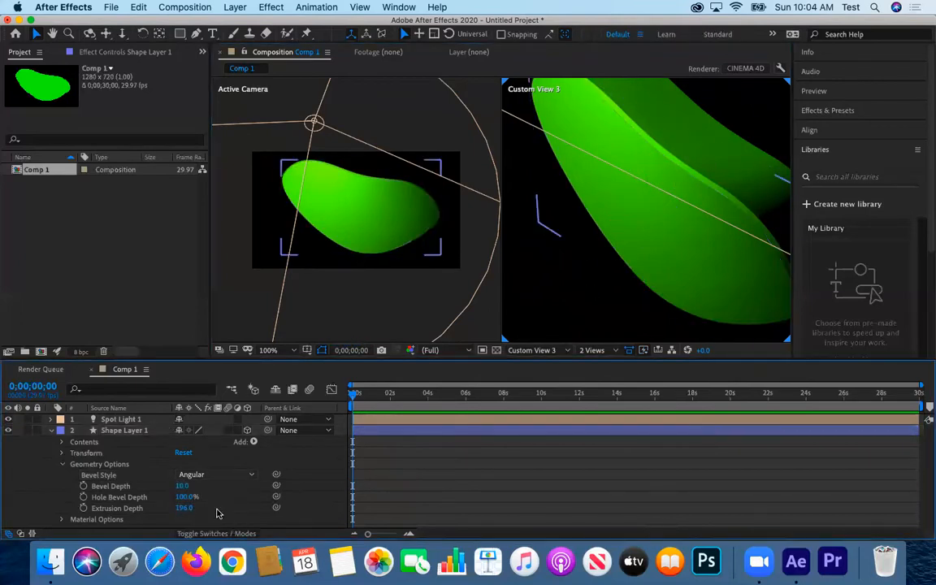
click(703, 181)
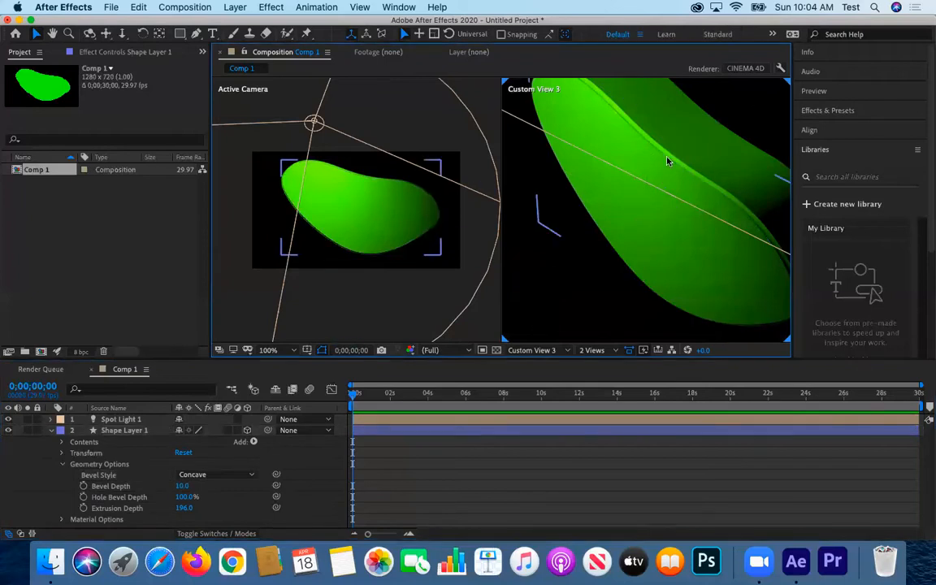
scroll(650, 208, down, 2)
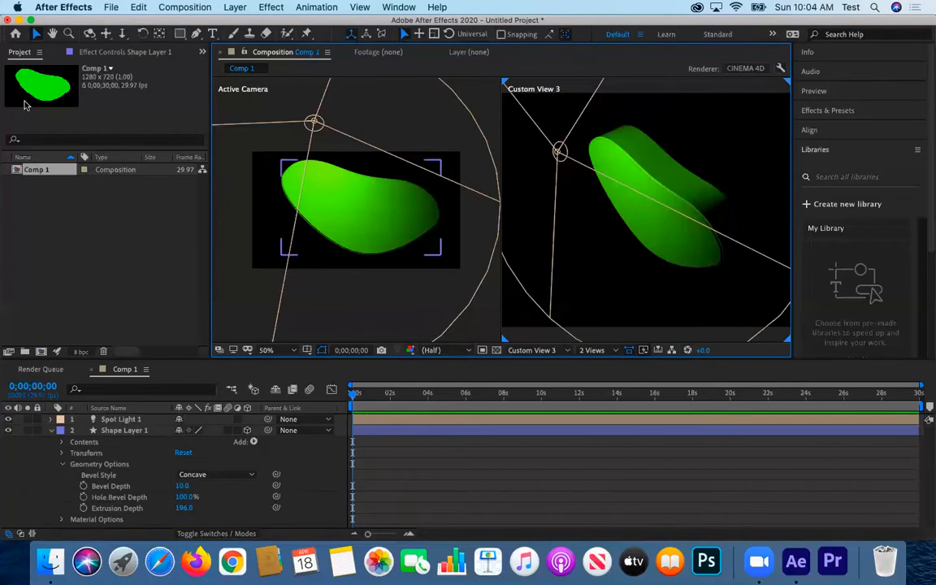
click(323, 326)
click(61, 464)
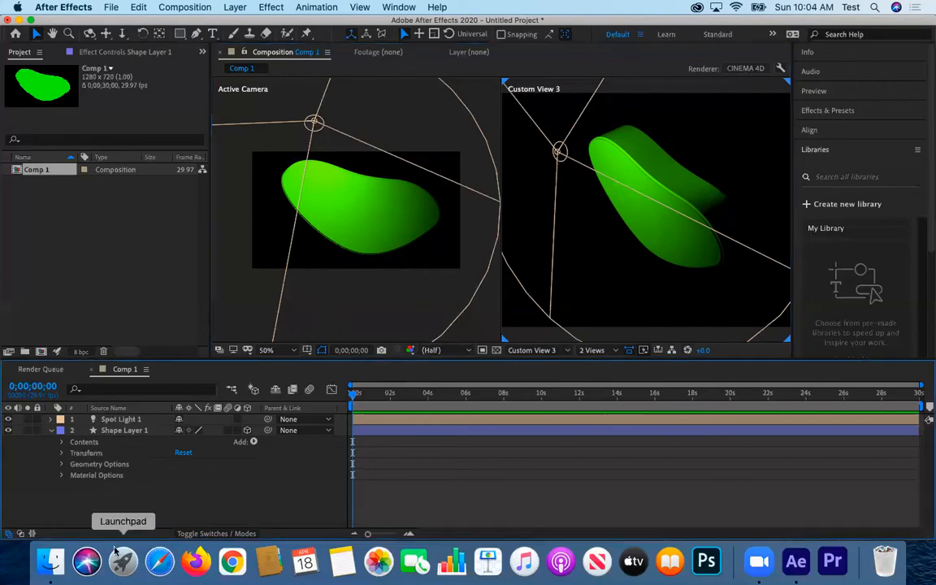
click(51, 431)
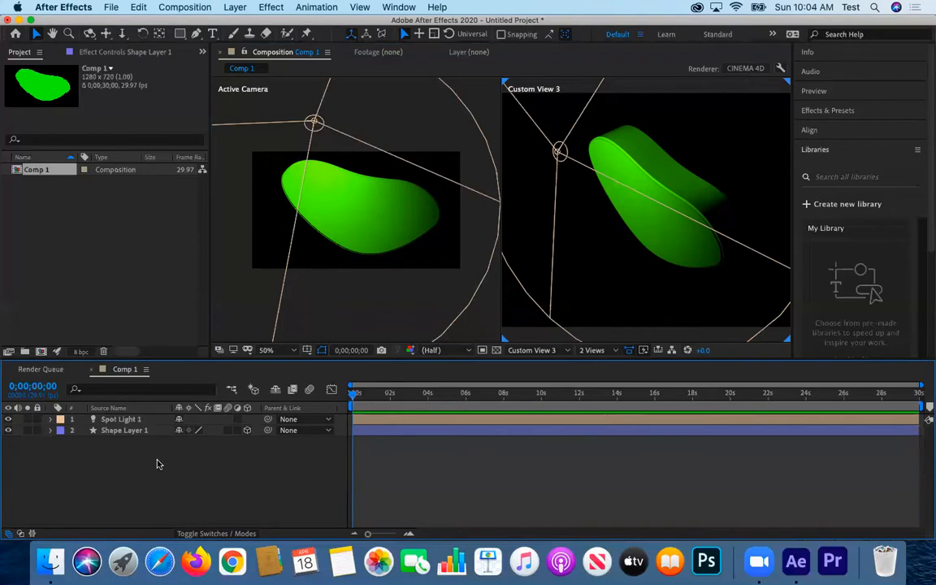
click(238, 7)
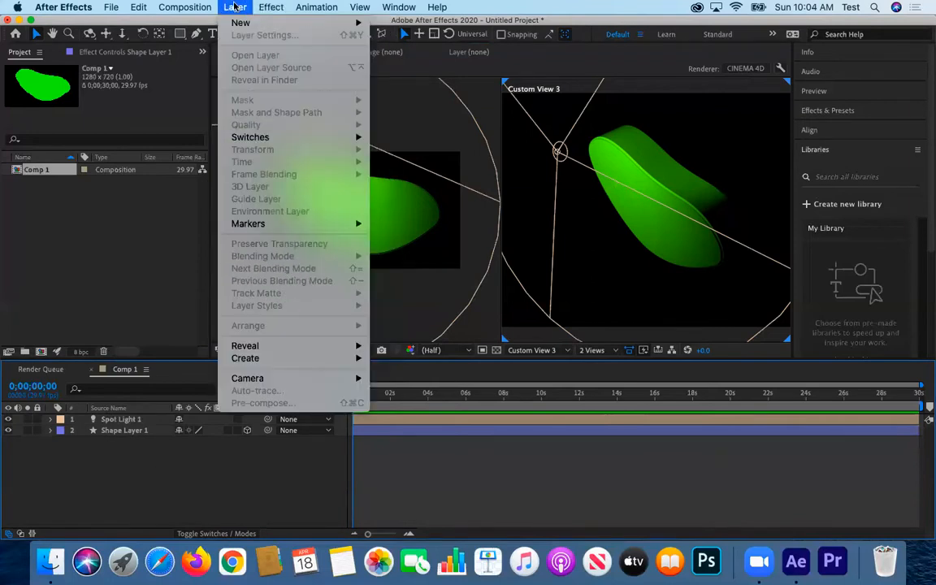
mouse_move(244, 22)
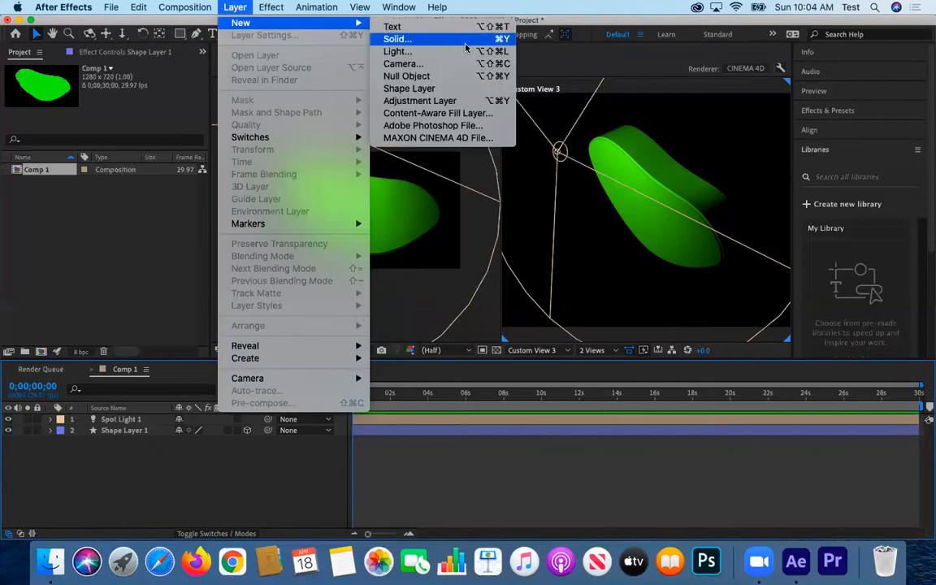
click(456, 138)
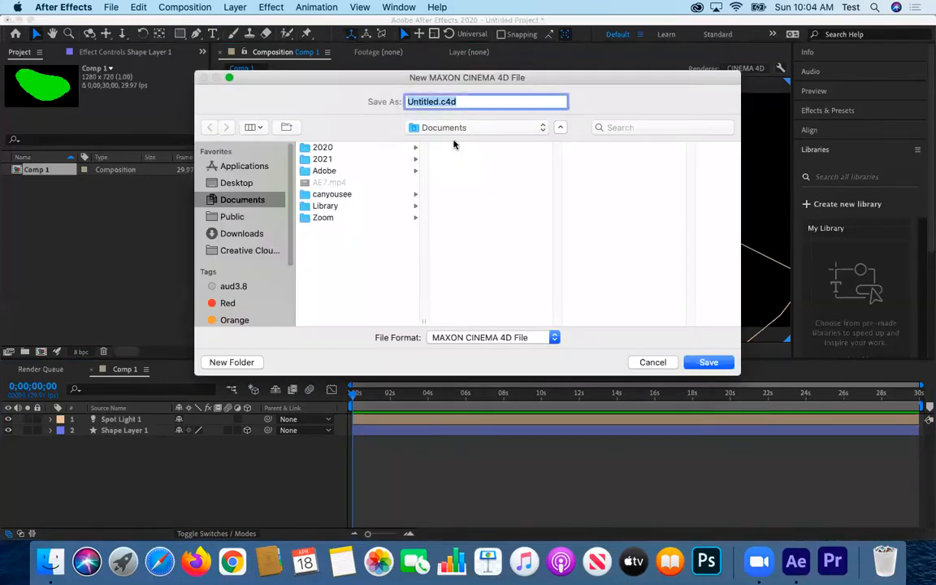
click(663, 366)
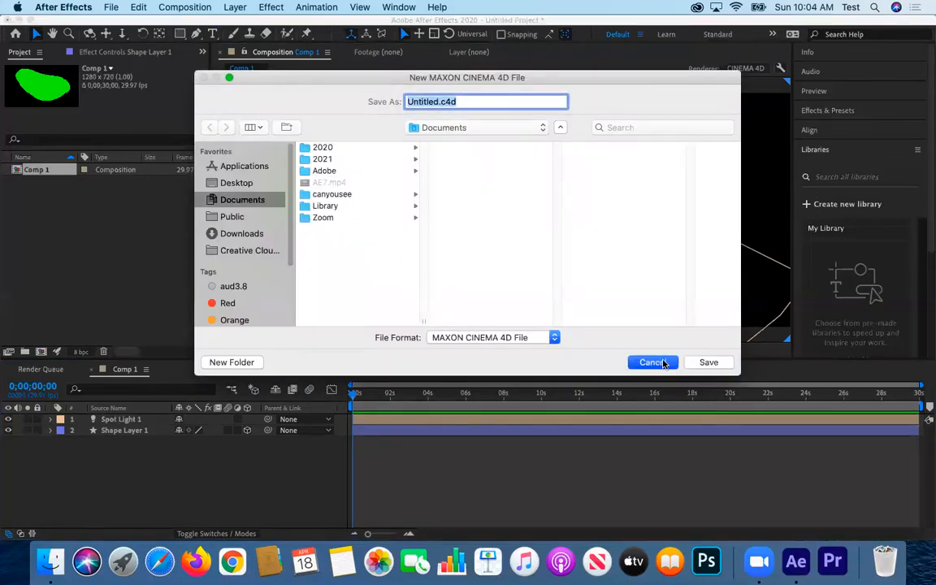
- Start saving the project under a new name and create a folder named c4d inside 2021 > Computer Animation
click(111, 7)
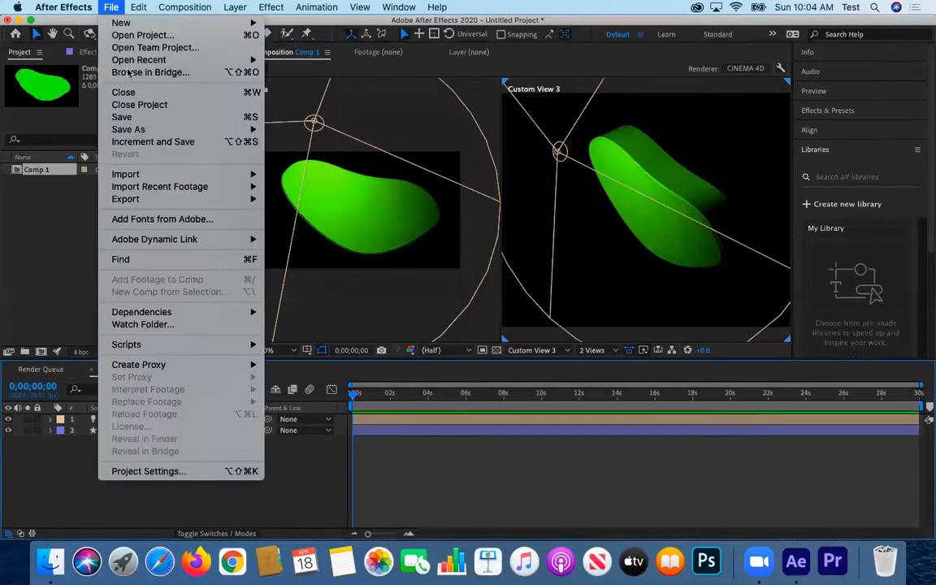
mouse_move(155, 130)
click(360, 134)
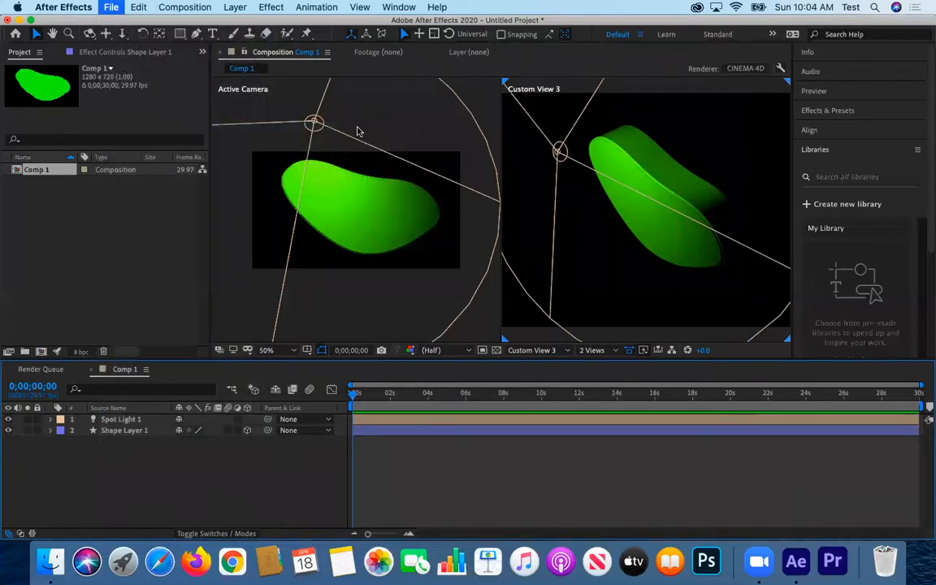
click(348, 150)
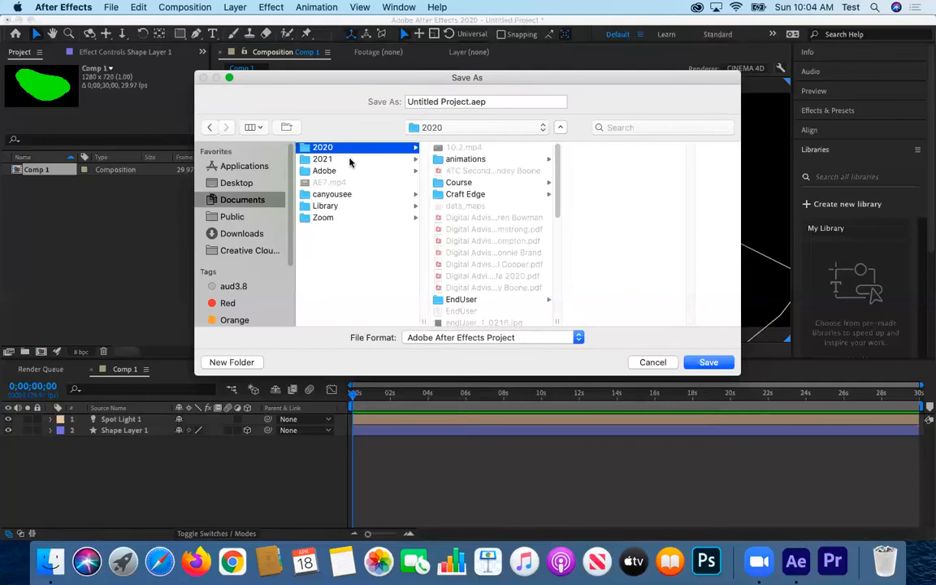
click(348, 159)
click(508, 149)
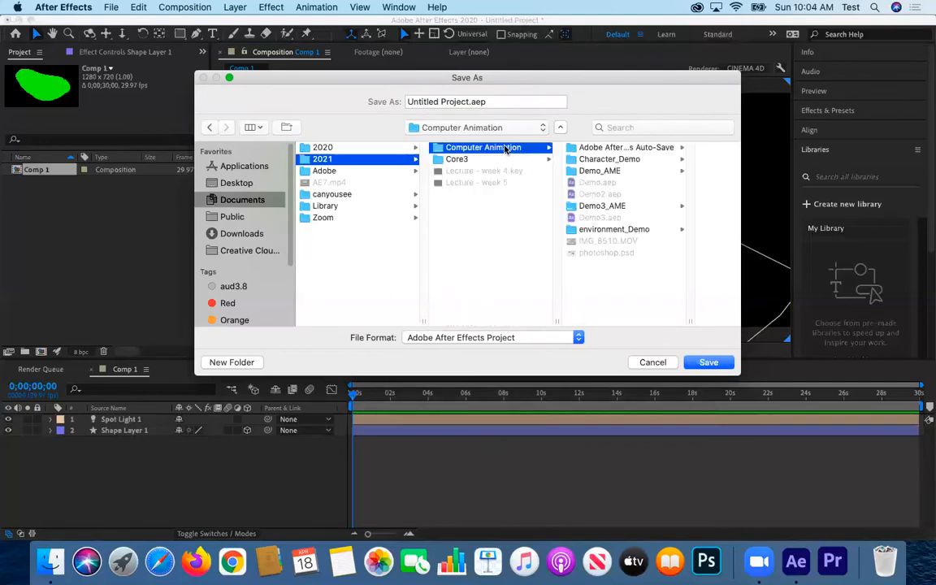
click(232, 364)
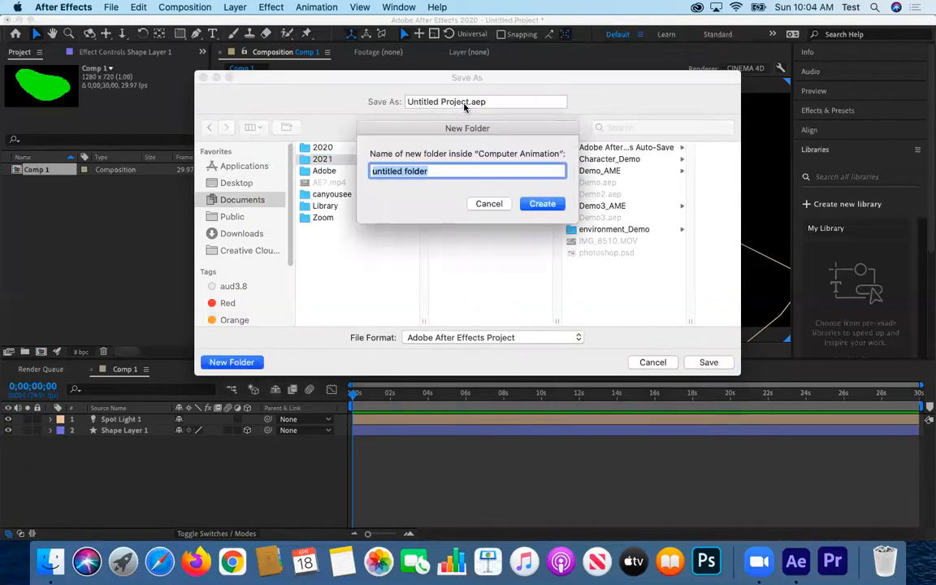
text(c)
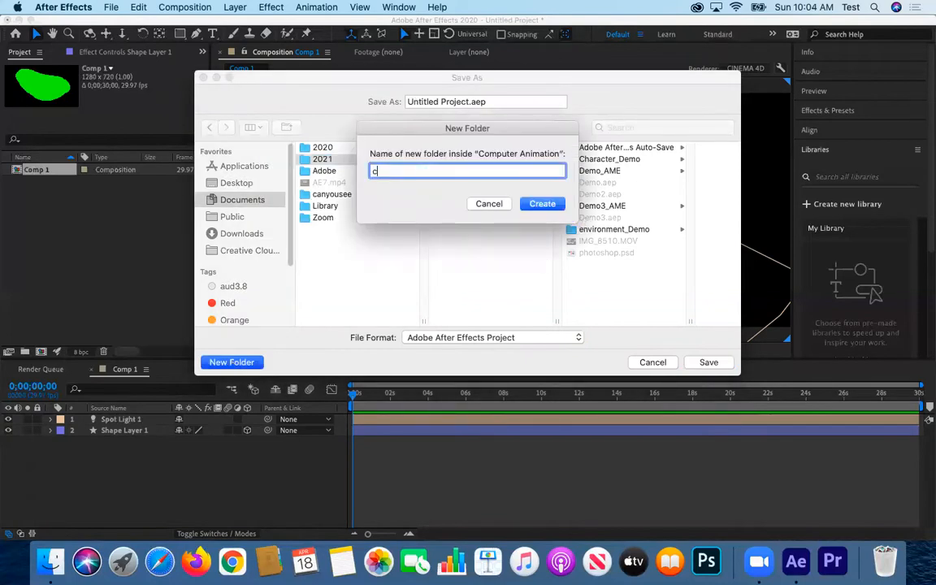
text(4d)
key(Return)
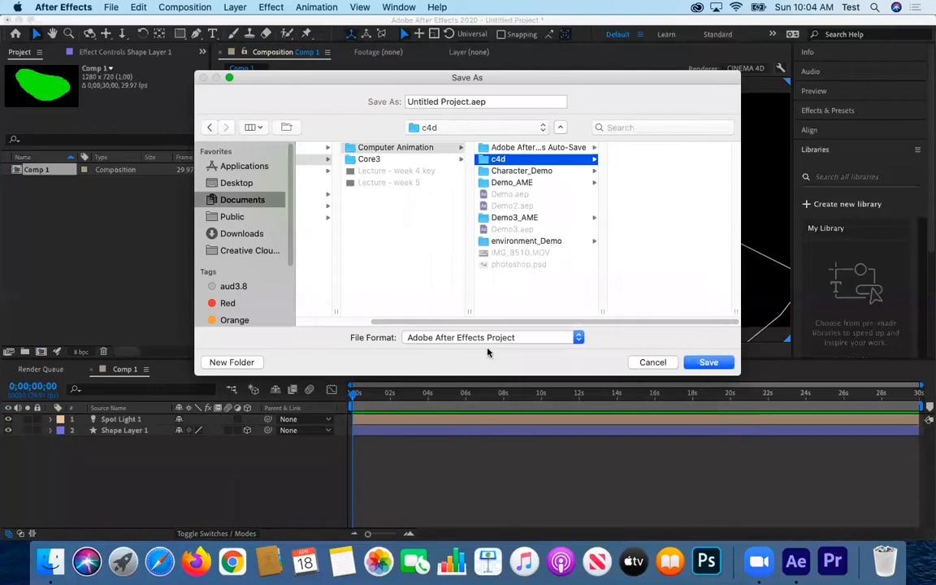
- Save the project as demo.aep in the new c4d folder
click(469, 102)
text(demo)
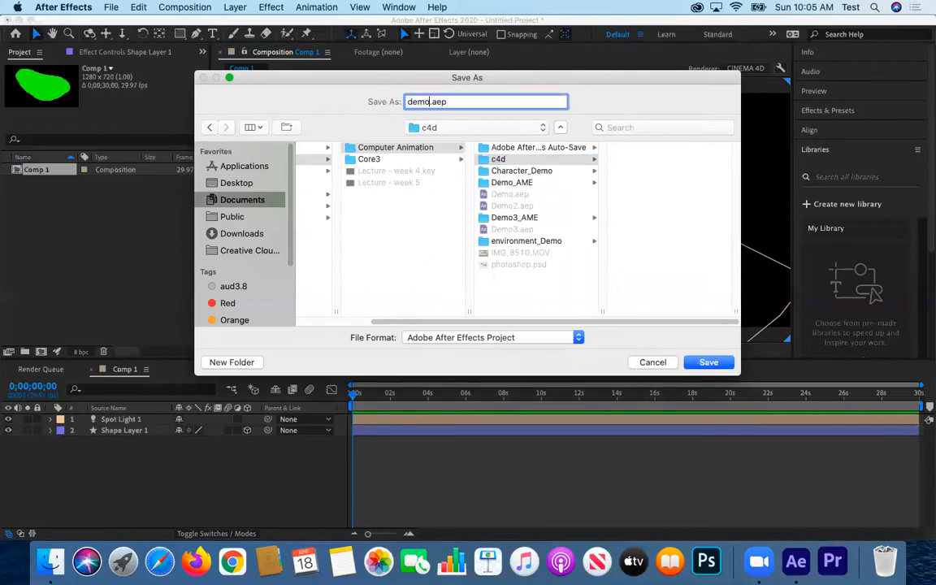
click(712, 361)
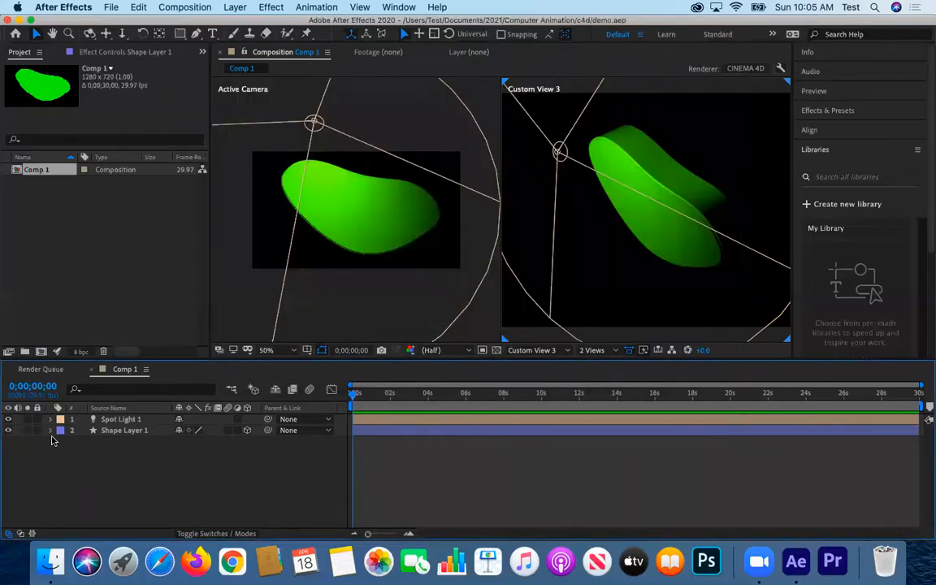
- Hide the shape and spot light layers, and add a new MAXON CINEMA 4D file layer saved as demo.c4d in the c4d folder
click(9, 430)
click(8, 419)
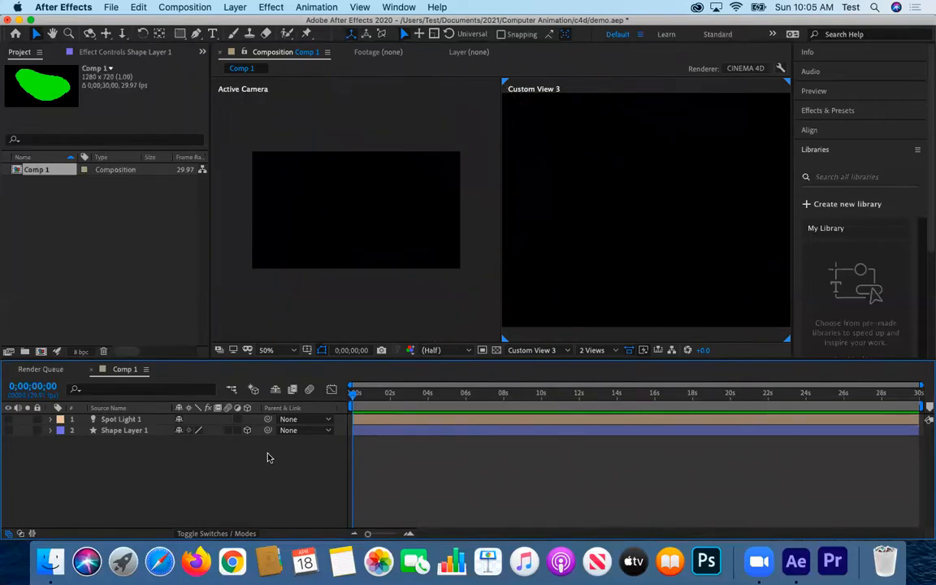
click(234, 7)
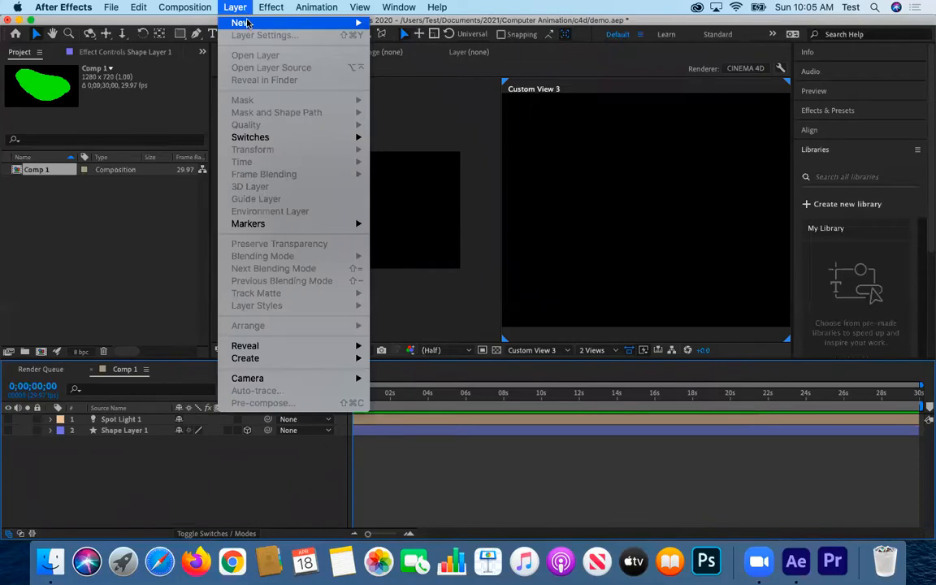
mouse_move(244, 23)
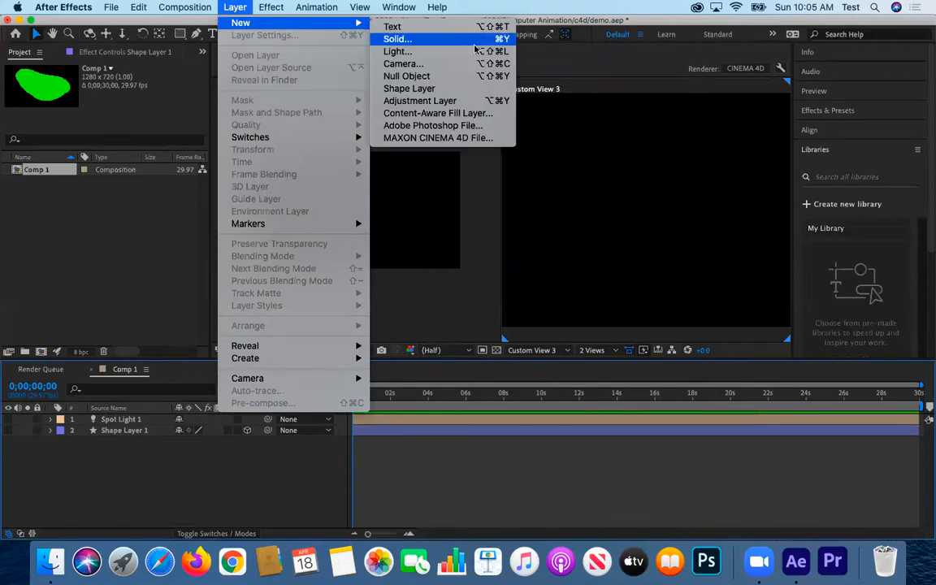
click(471, 138)
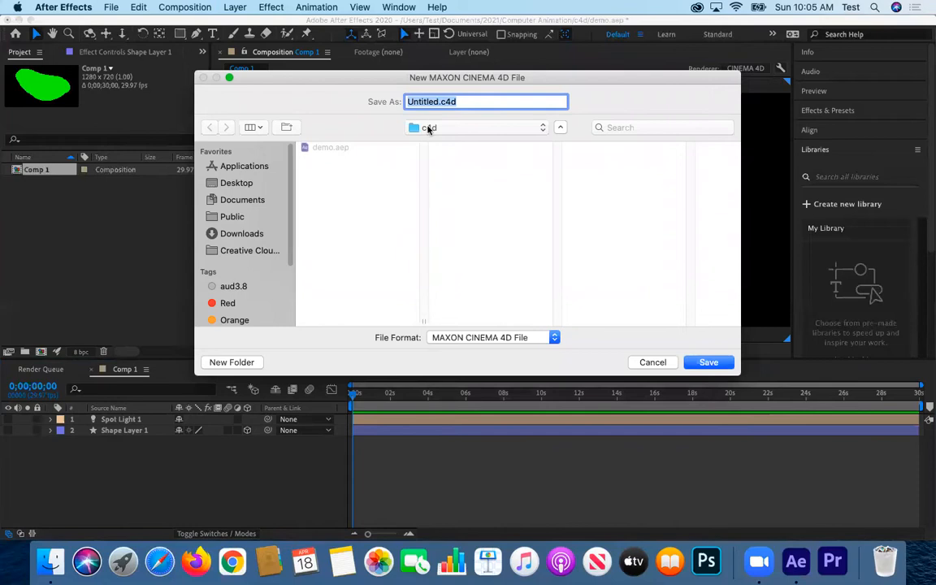
click(504, 129)
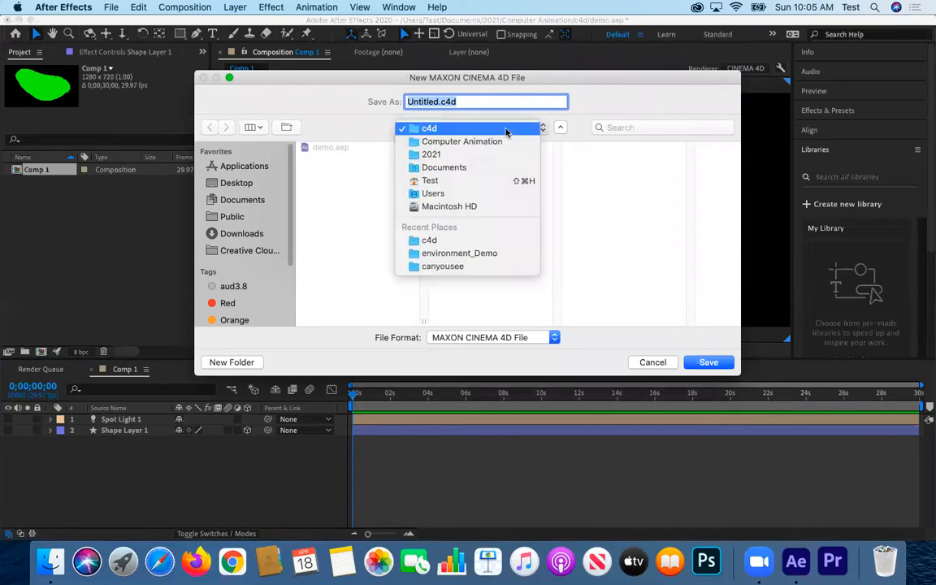
click(490, 91)
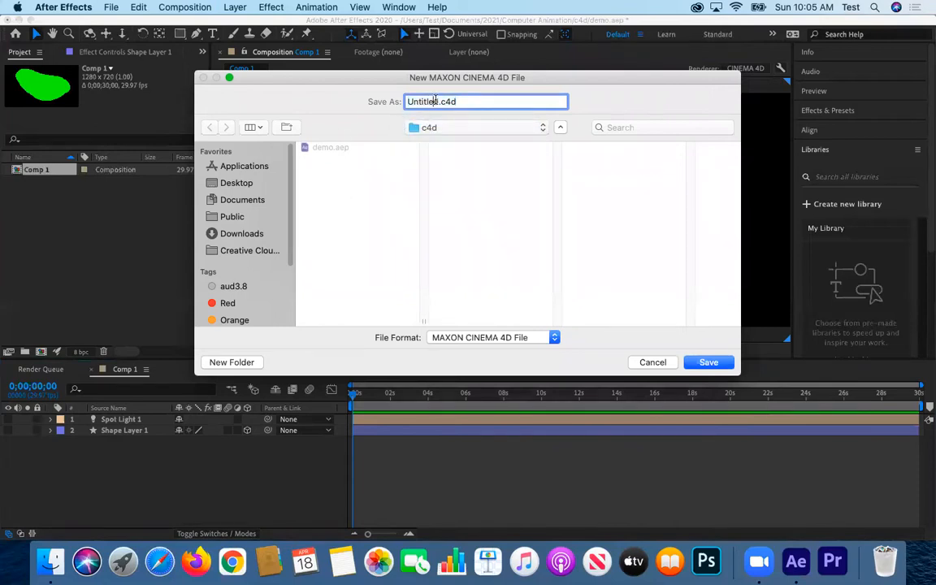
text(demo)
key(Return)
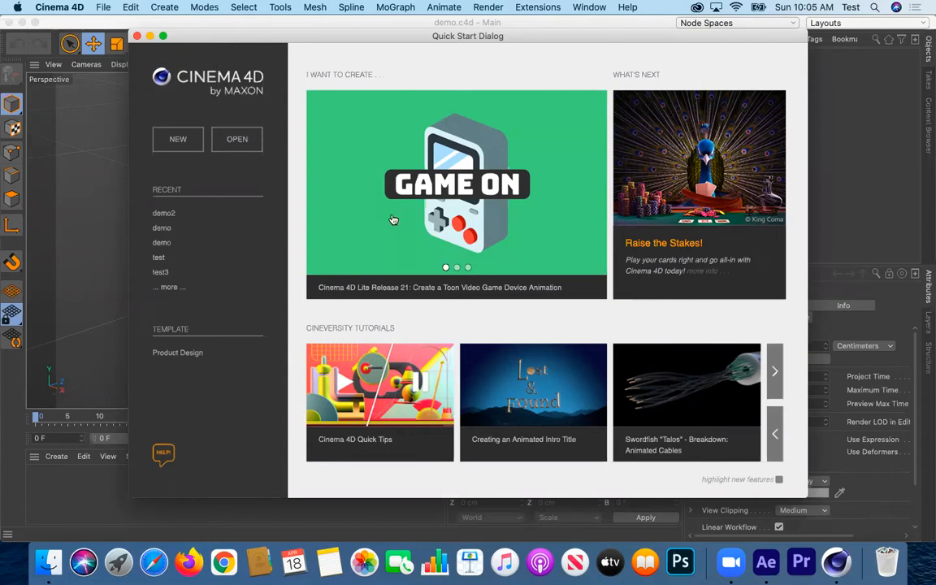
- Dismiss the Quick Start dialog in Cinema 4D and switch back to After Effects
mouse_move(440, 191)
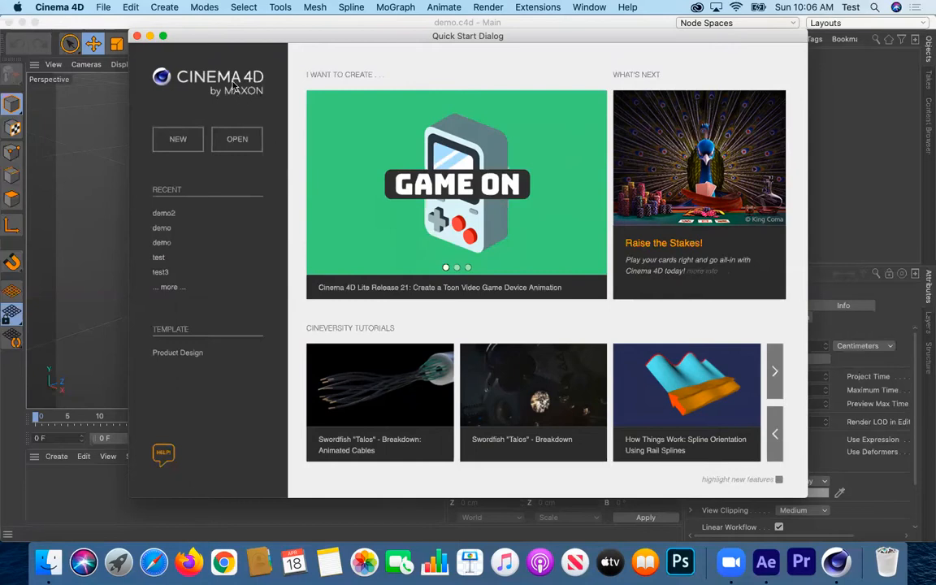
click(138, 36)
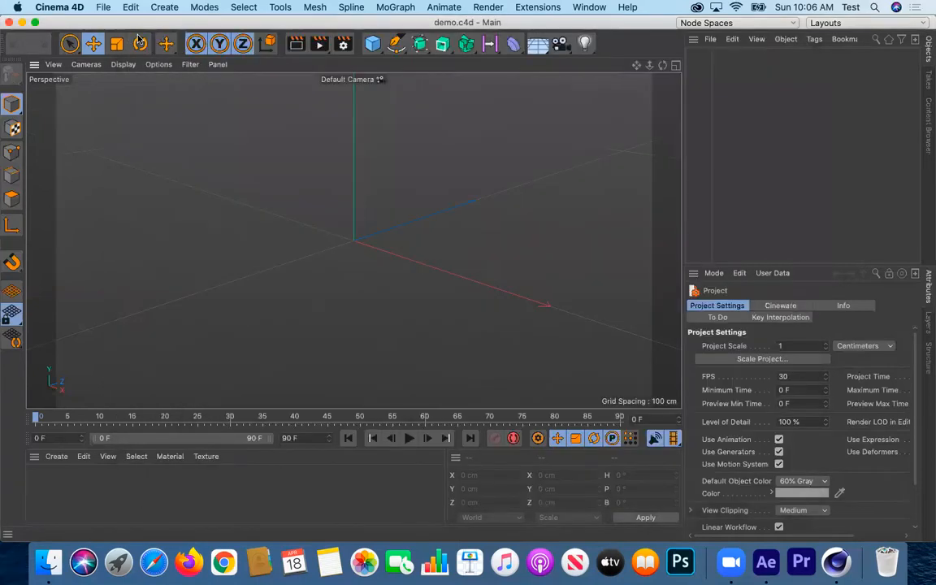
click(764, 562)
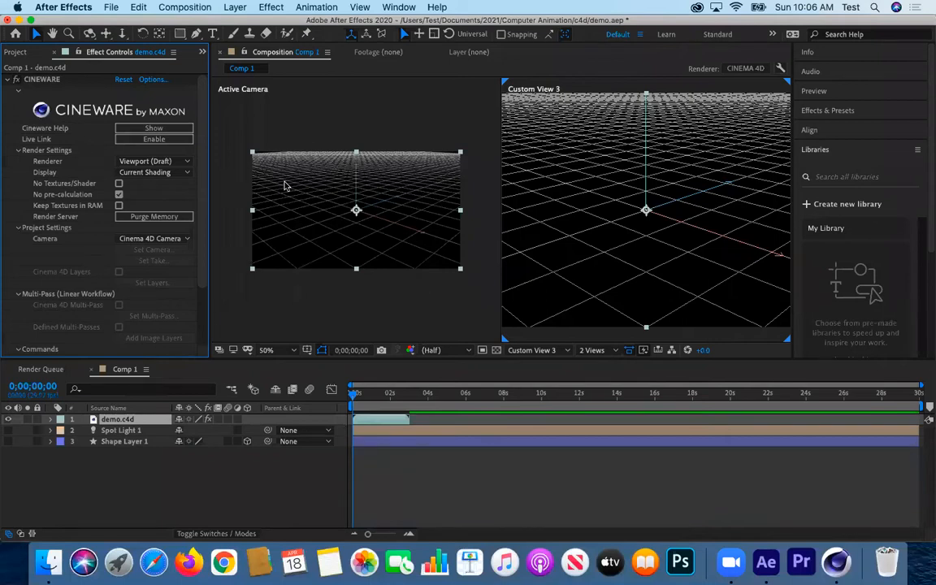
- Change the composition viewer to a single view showing the Active Camera
click(596, 350)
click(601, 364)
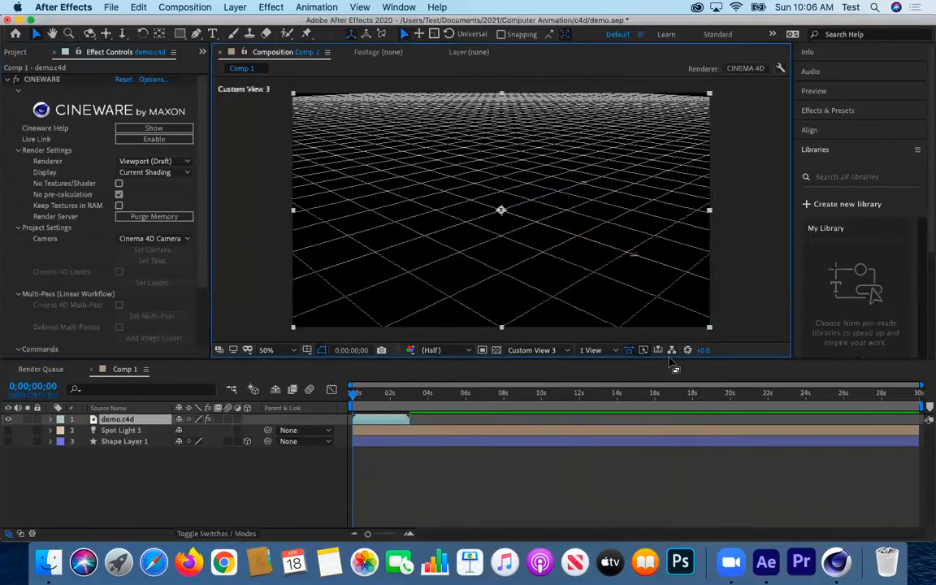
click(535, 350)
click(538, 363)
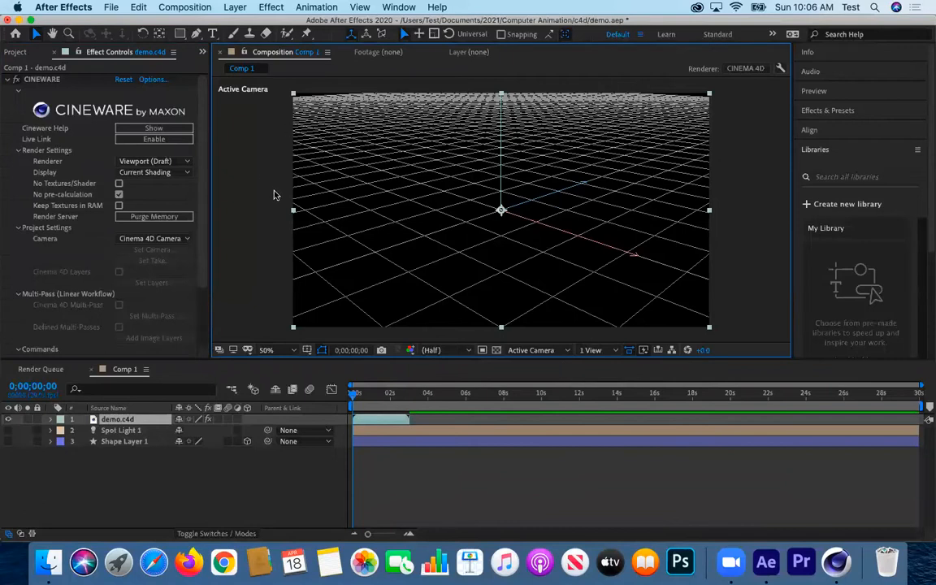
- Show the composition through Custom View 1 and return the viewer to the Active Camera
click(598, 351)
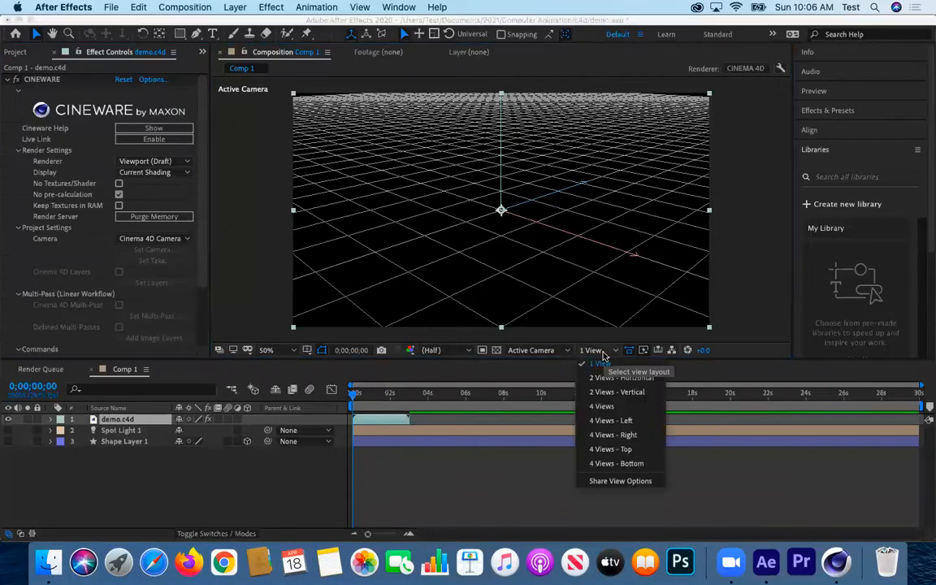
click(544, 349)
click(542, 470)
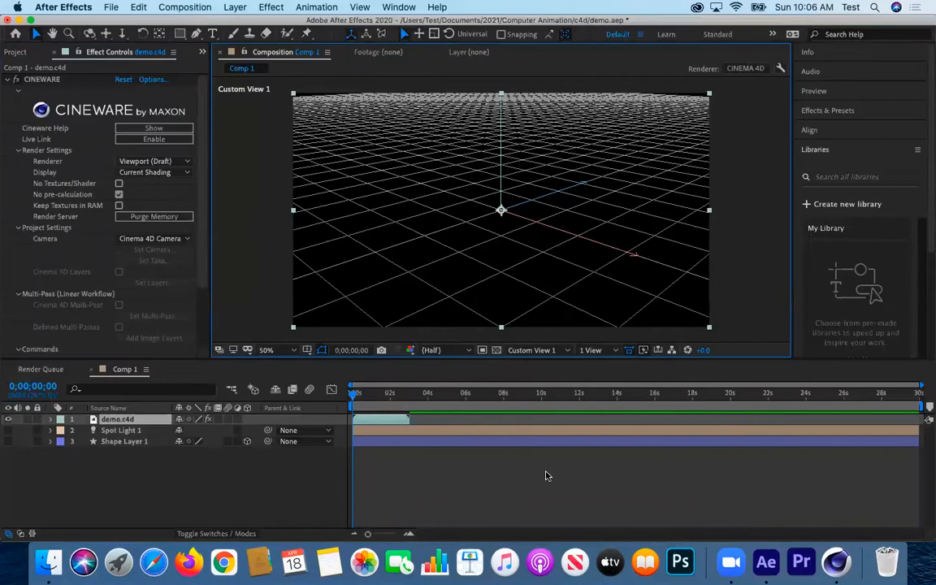
click(543, 349)
click(539, 362)
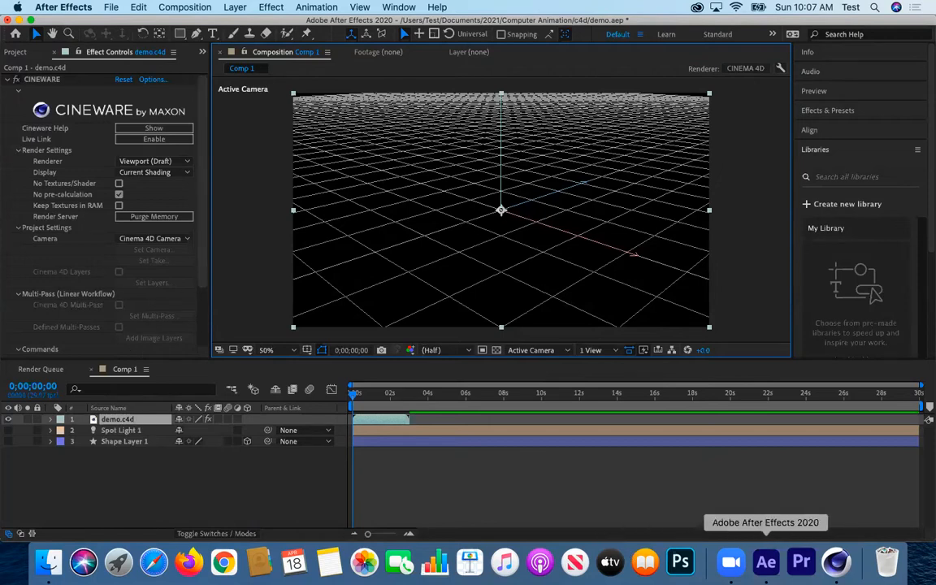
- Switch to Cinema 4D, reframe the perspective view to a low angle near the ground, and check the layer in After Effects
click(837, 562)
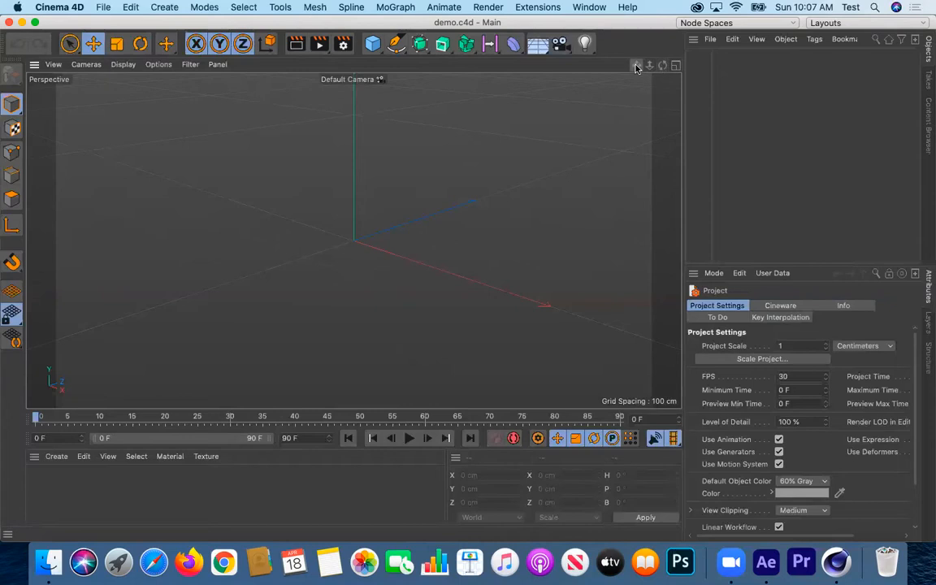
drag(637, 67, 354, 241)
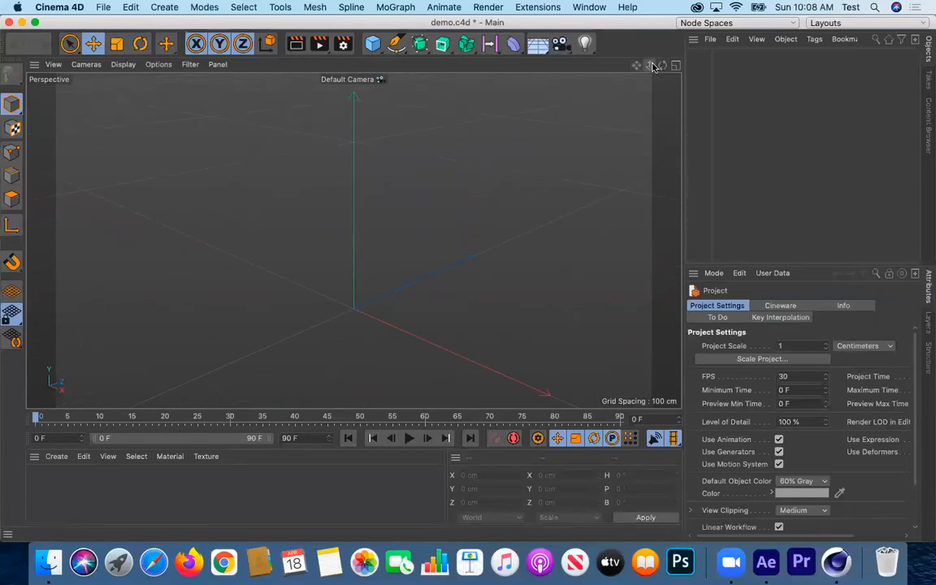
mouse_move(662, 65)
mouse_down()
mouse_move(355, 241)
mouse_move(662, 71)
mouse_up()
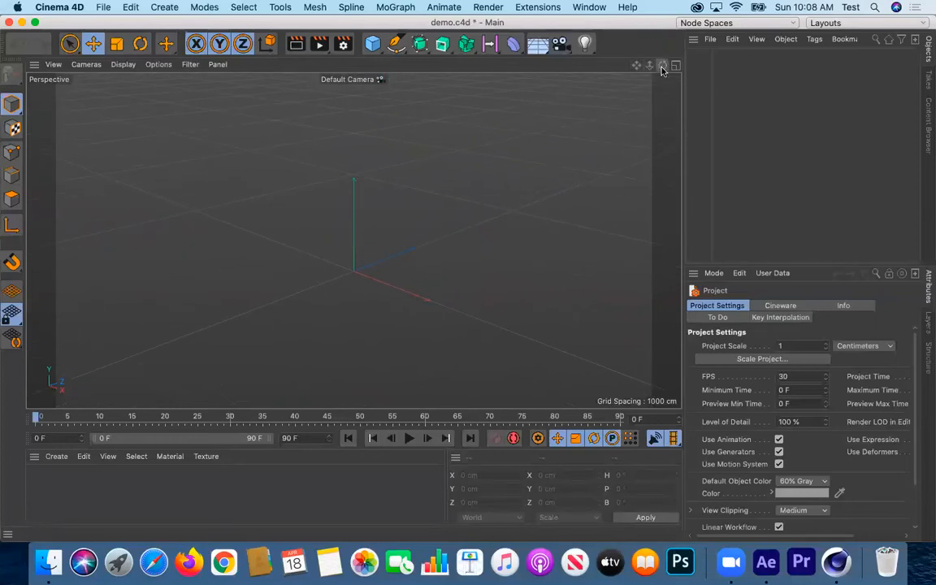
drag(354, 239, 353, 240)
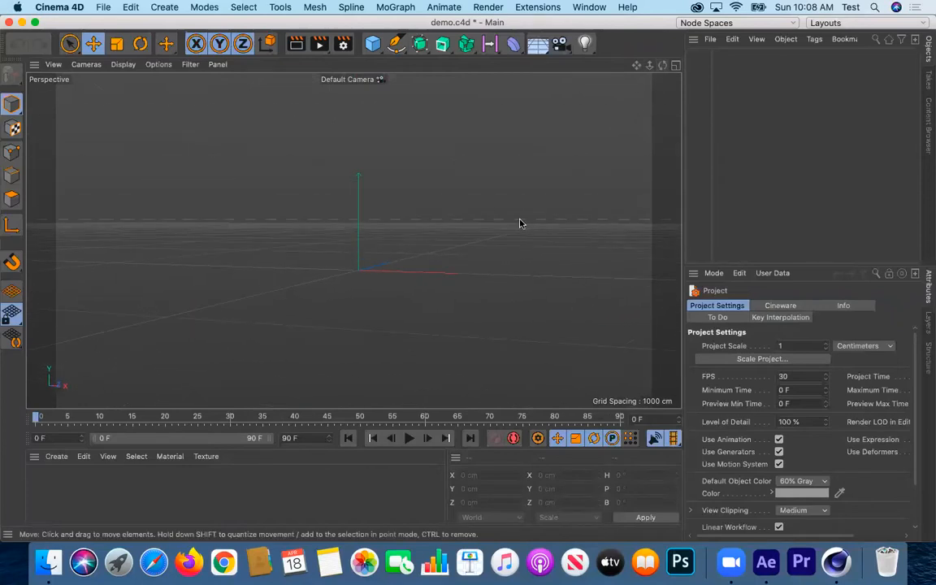
click(766, 562)
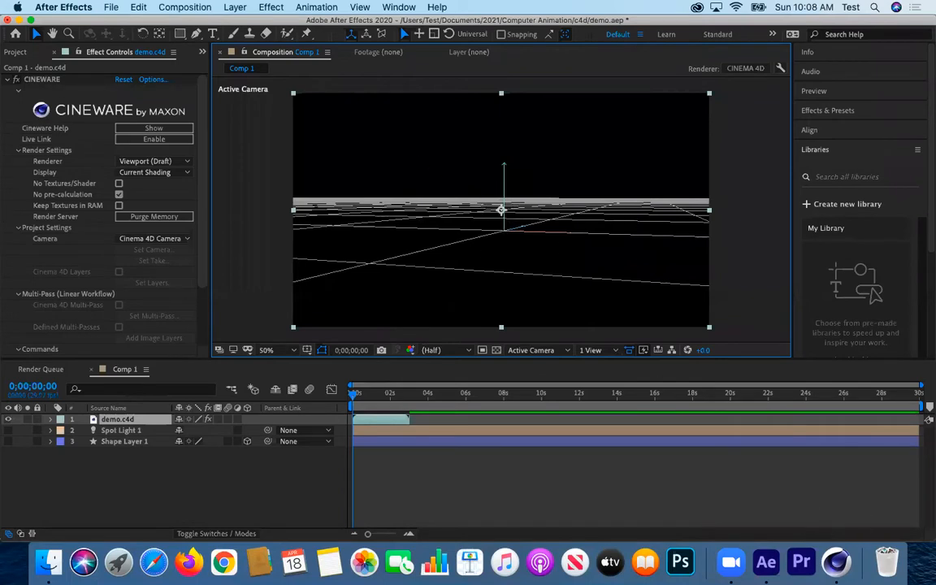
- Orbit the Cinema 4D perspective view to look down on the grid from slightly higher, and return to After Effects
click(838, 561)
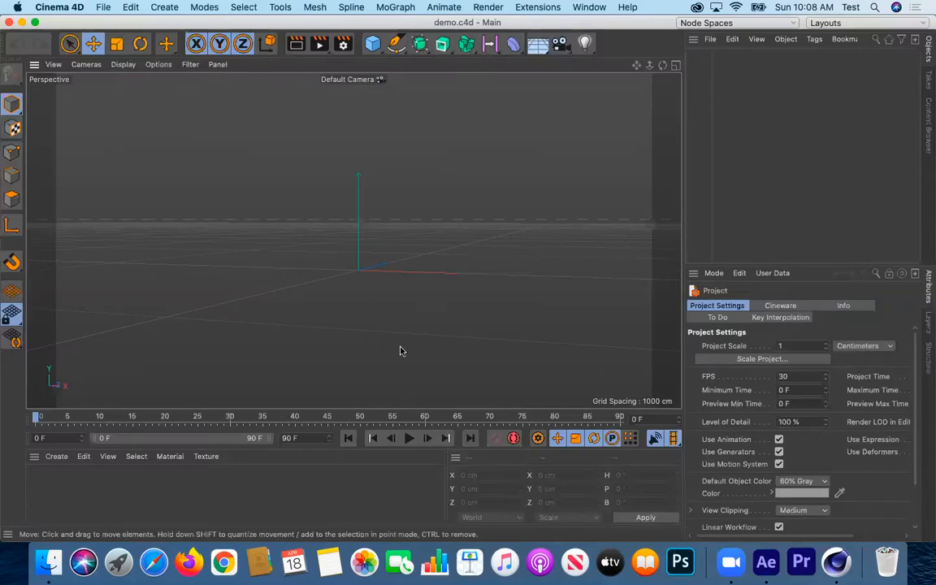
click(764, 563)
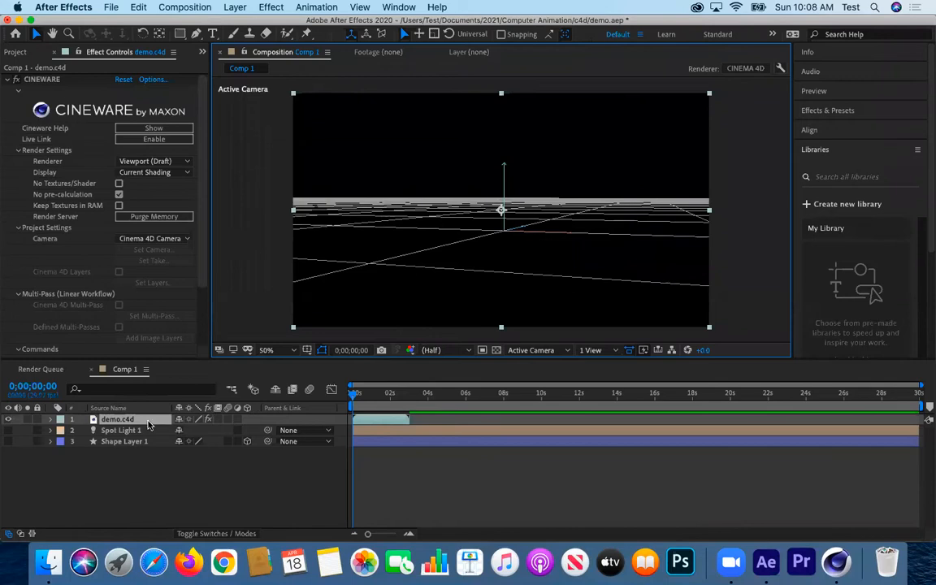
click(836, 561)
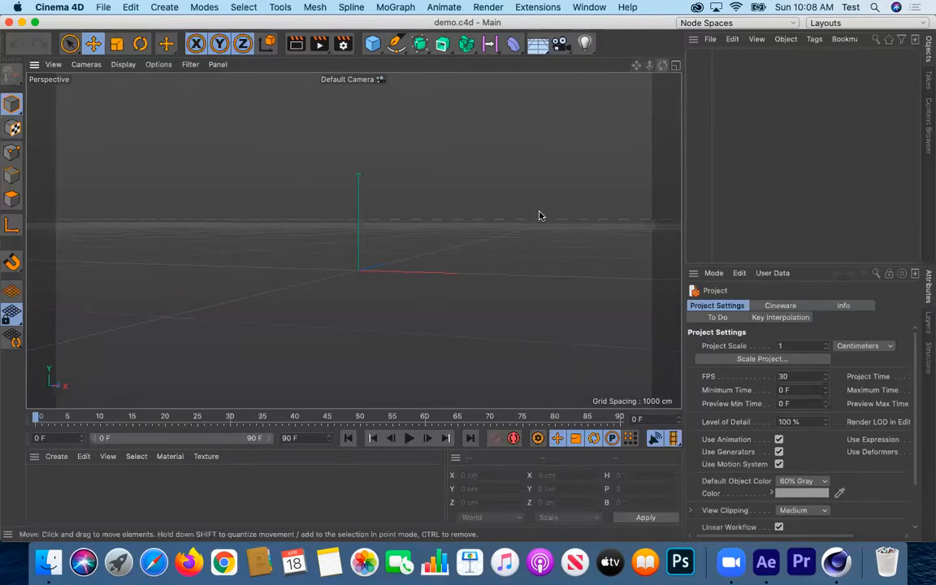
alt+drag(464, 245, 498, 241)
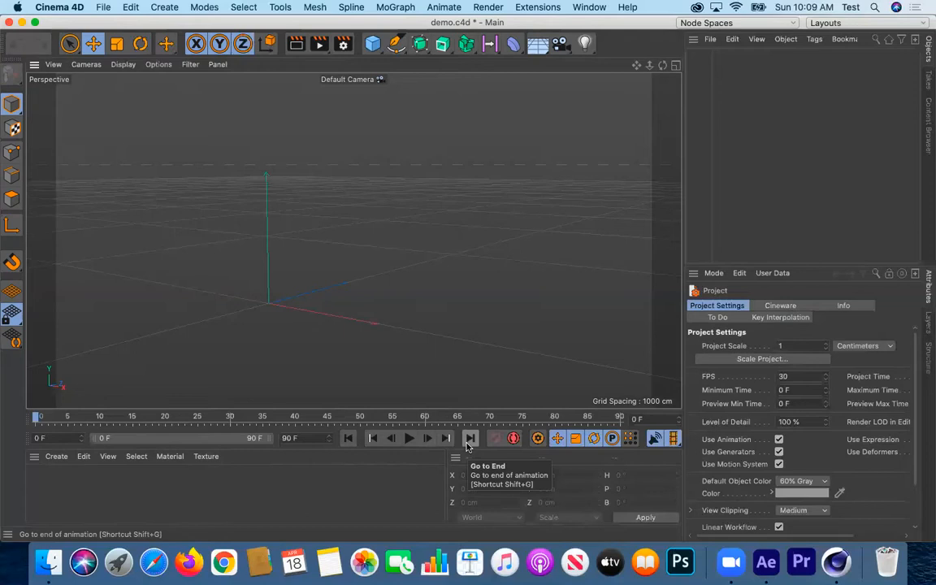
click(766, 564)
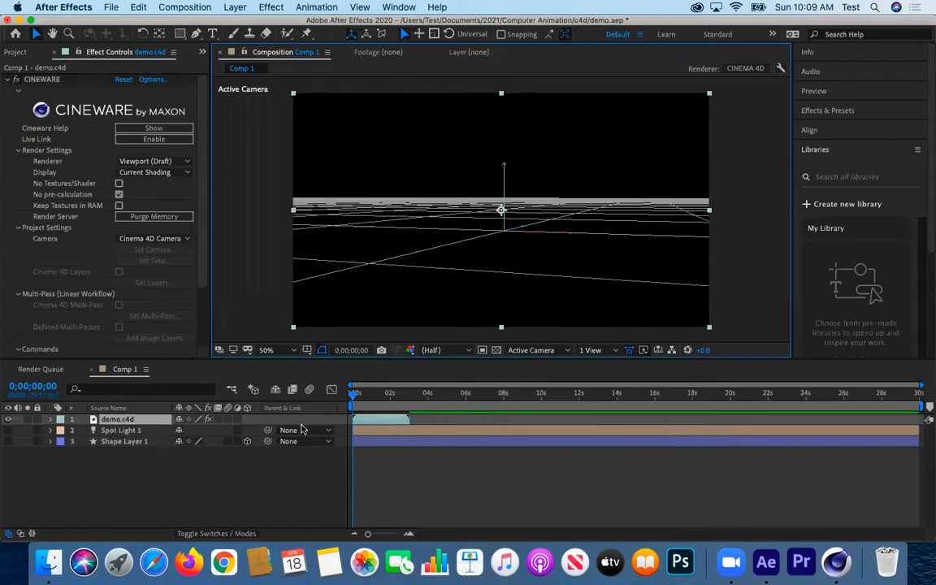
- Try to extend the demo.c4d layer along the timeline, and move the current time to 0;00;01;28
click(395, 423)
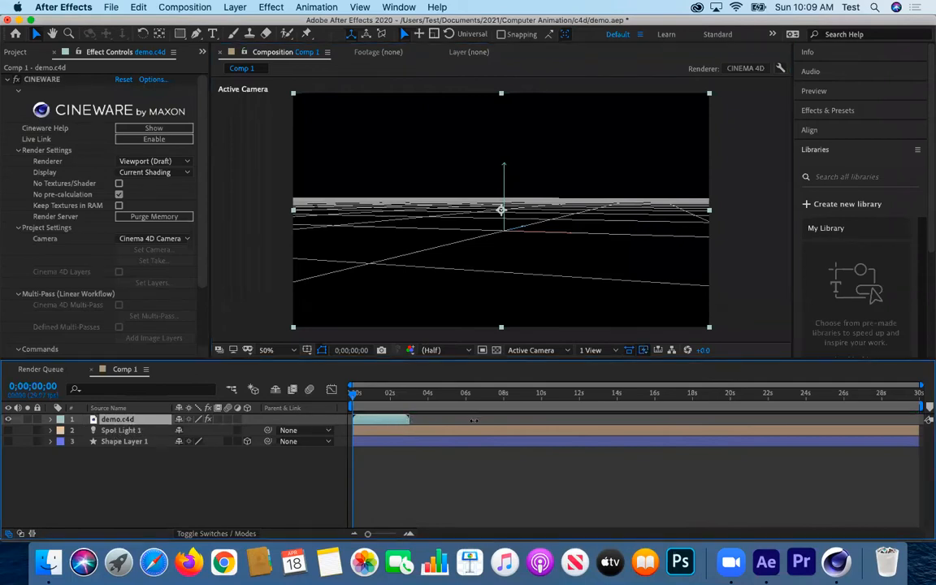
mouse_move(395, 423)
mouse_down()
mouse_move(439, 424)
mouse_move(394, 430)
mouse_up()
drag(356, 394, 391, 395)
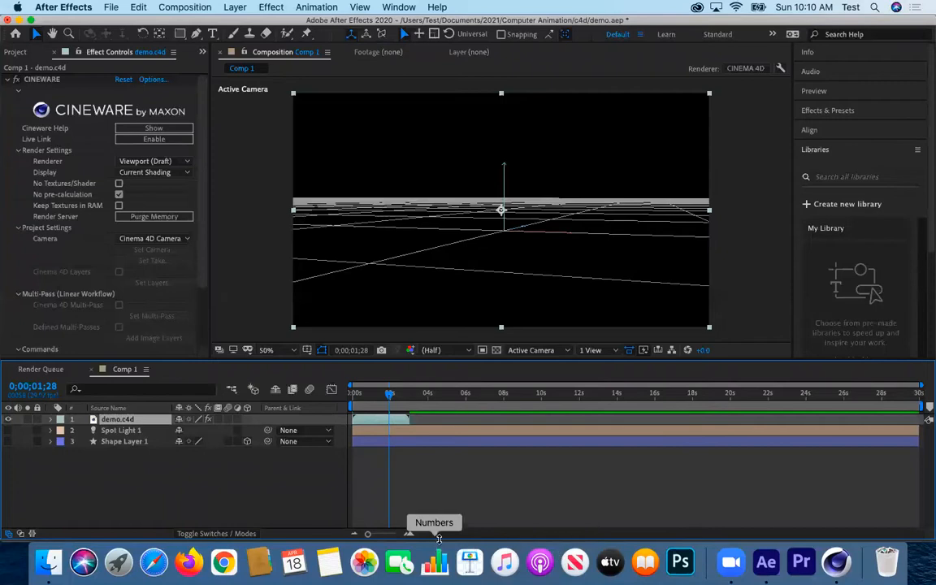
- Switch to Cinema 4D and bring the project settings' maximum time values into view
click(835, 562)
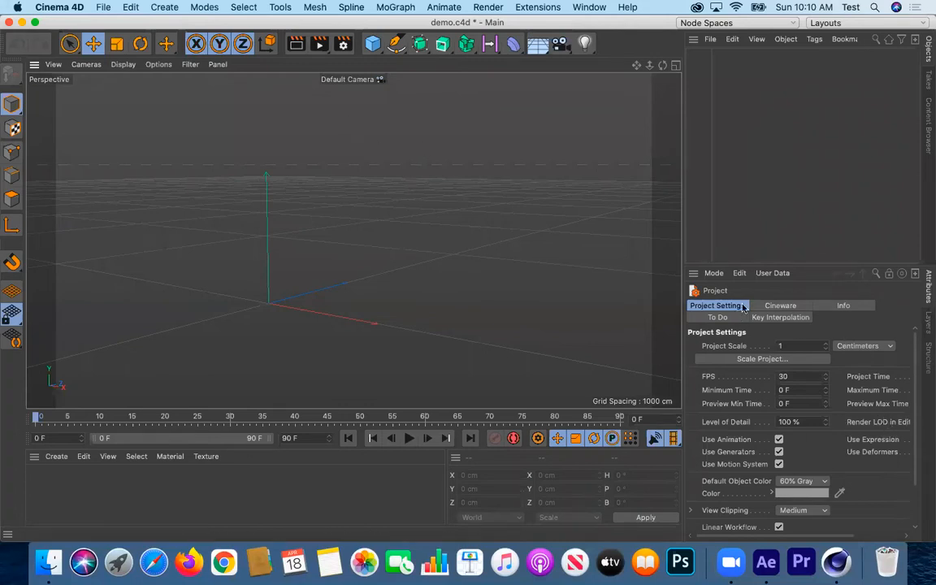
click(129, 8)
click(167, 147)
drag(797, 538, 850, 540)
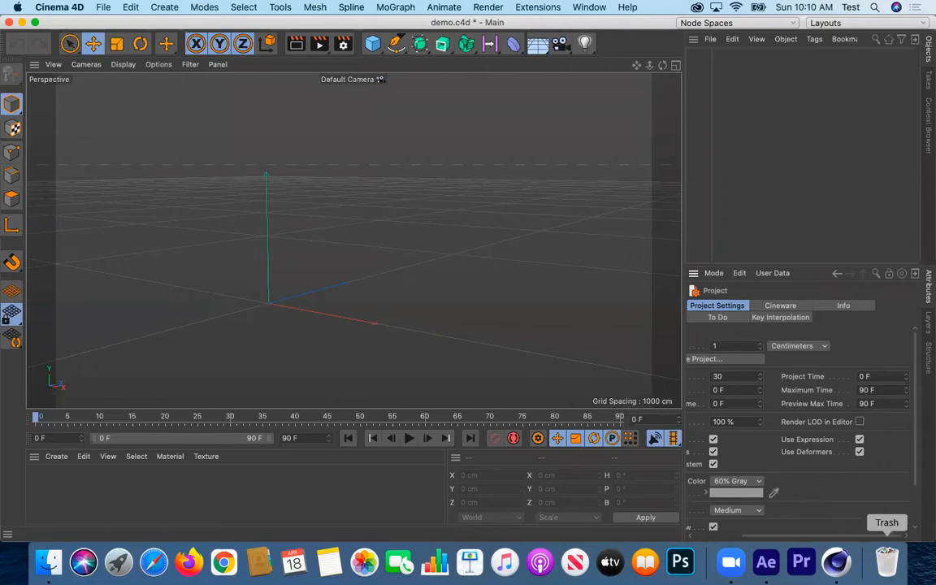
- Switch to After Effects and move the current time to the composition's last frame to read its frame number
click(765, 564)
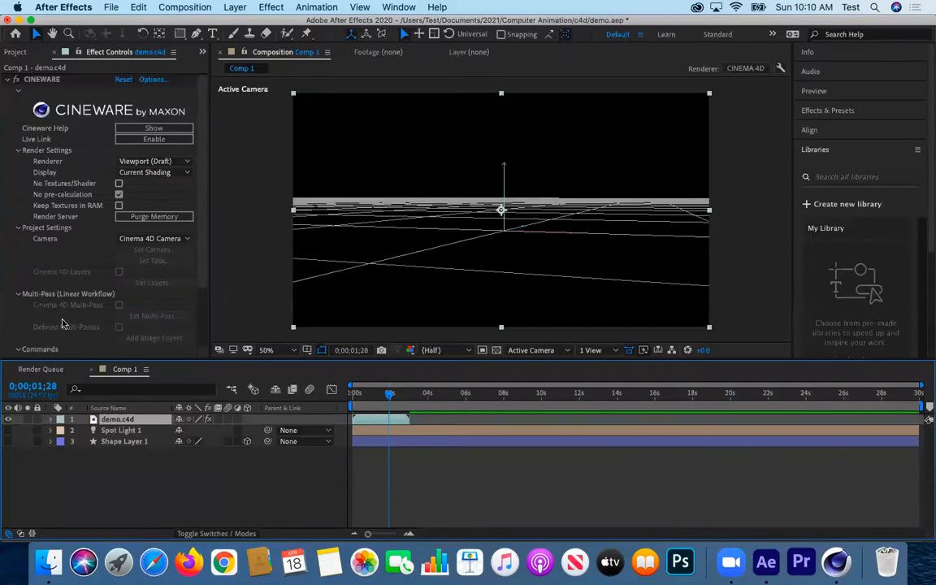
drag(389, 404, 356, 404)
drag(356, 395, 930, 411)
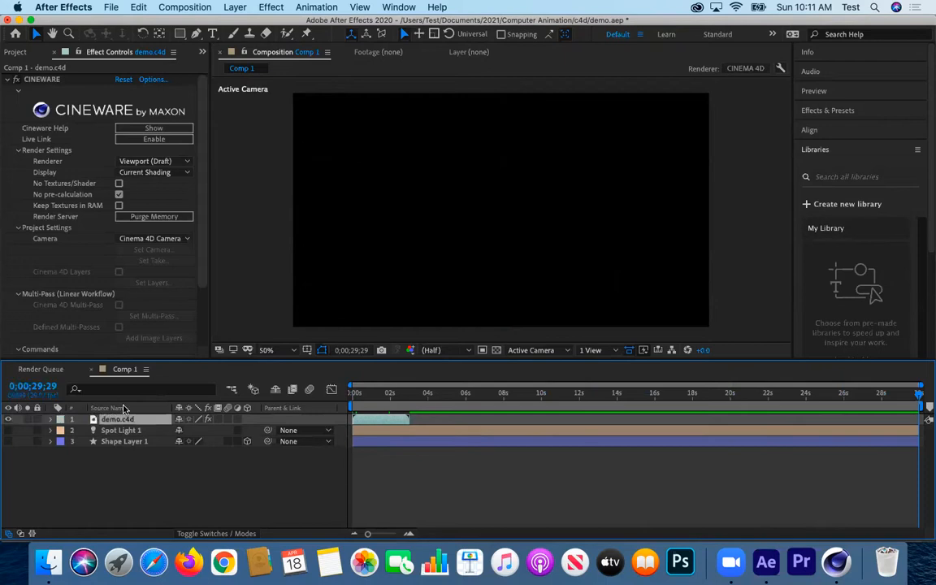
- Switch to Cinema 4D, set the project's Maximum Time to 899 F, and save demo.c4d
click(836, 567)
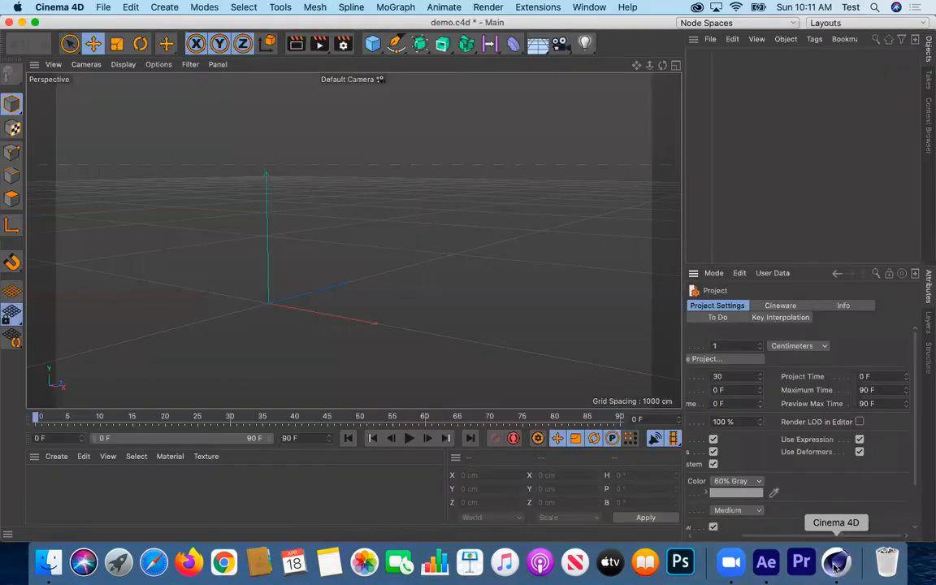
double_click(860, 390)
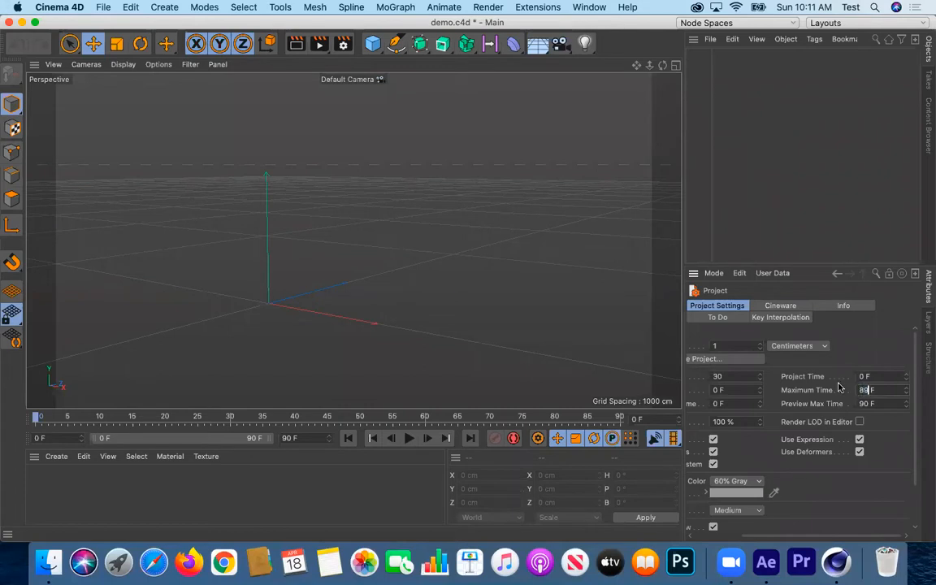
key(super+s)
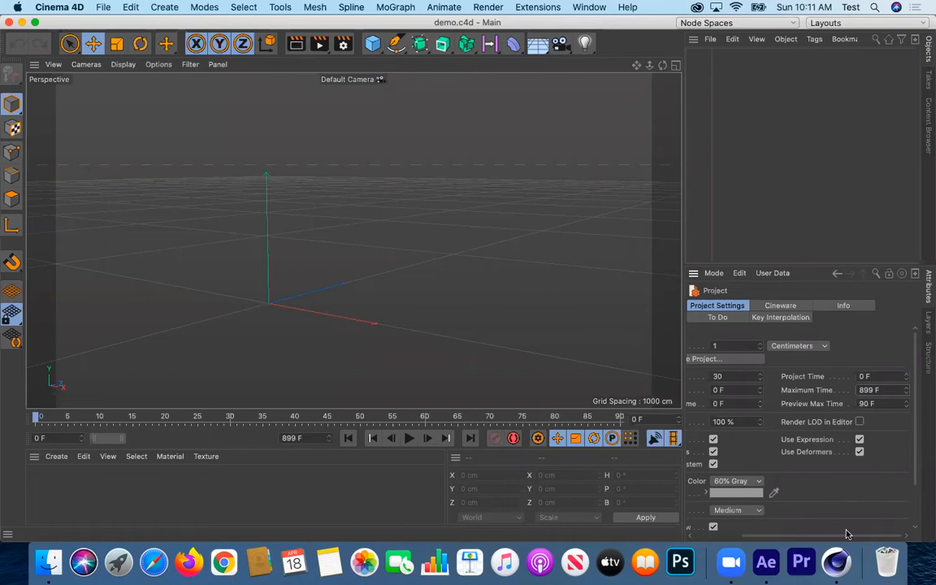
- Switch to After Effects and extend the demo.c4d layer's out point to the end of the composition
click(769, 565)
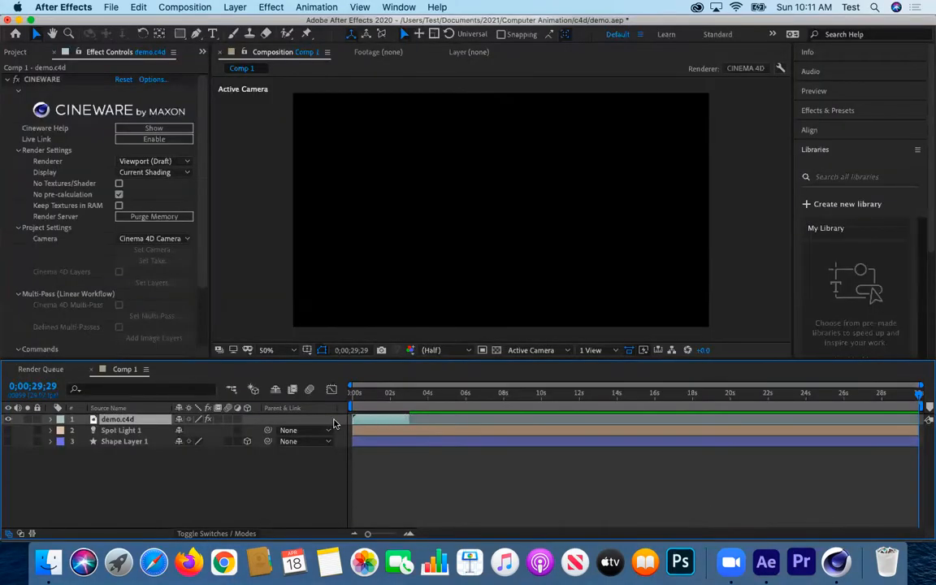
drag(412, 417, 927, 420)
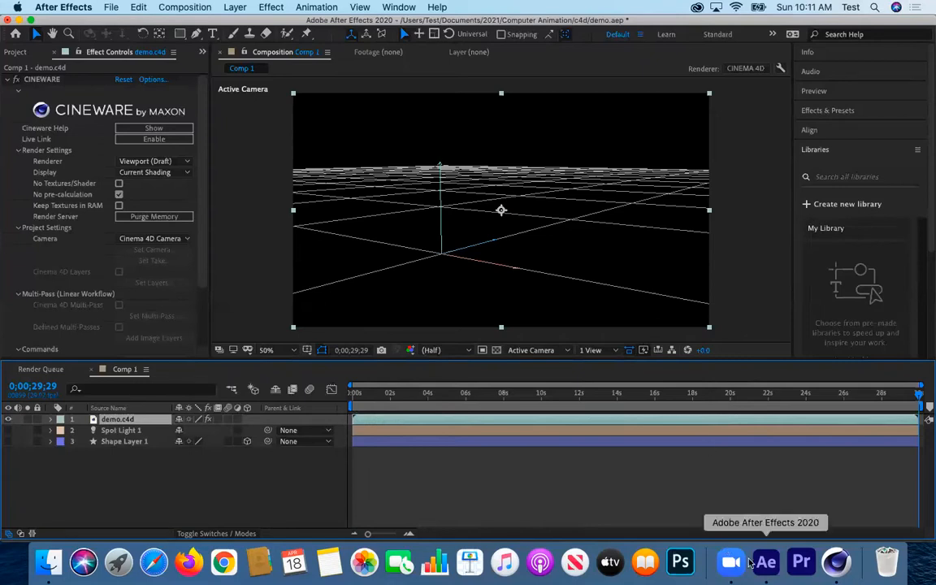
- Switch to Cinema 4D and look through the primitive objects available for creation
click(838, 562)
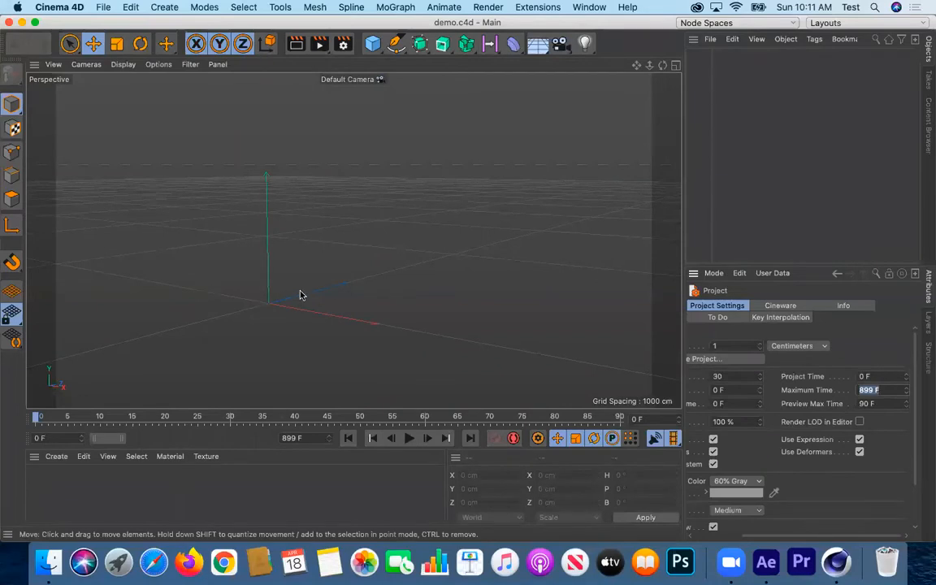
click(165, 7)
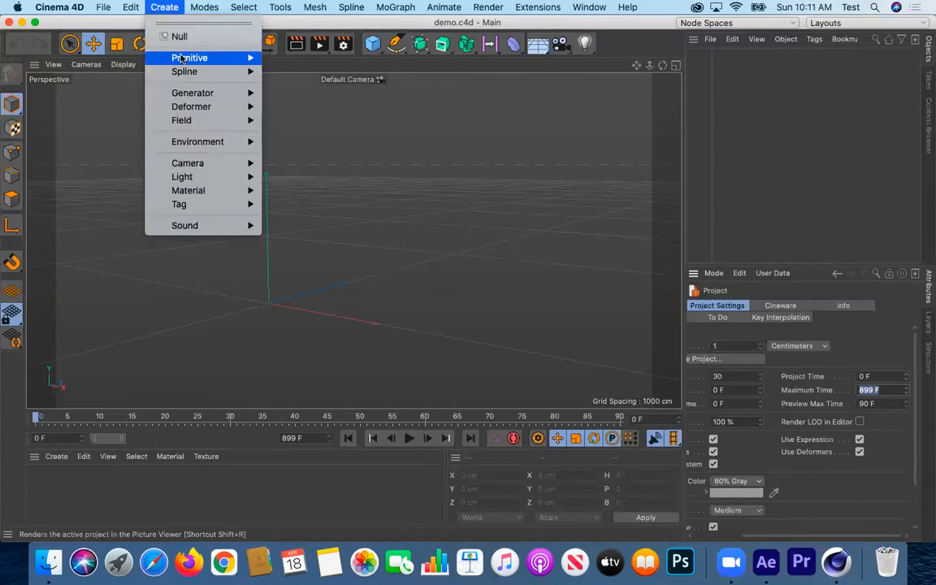
mouse_move(183, 60)
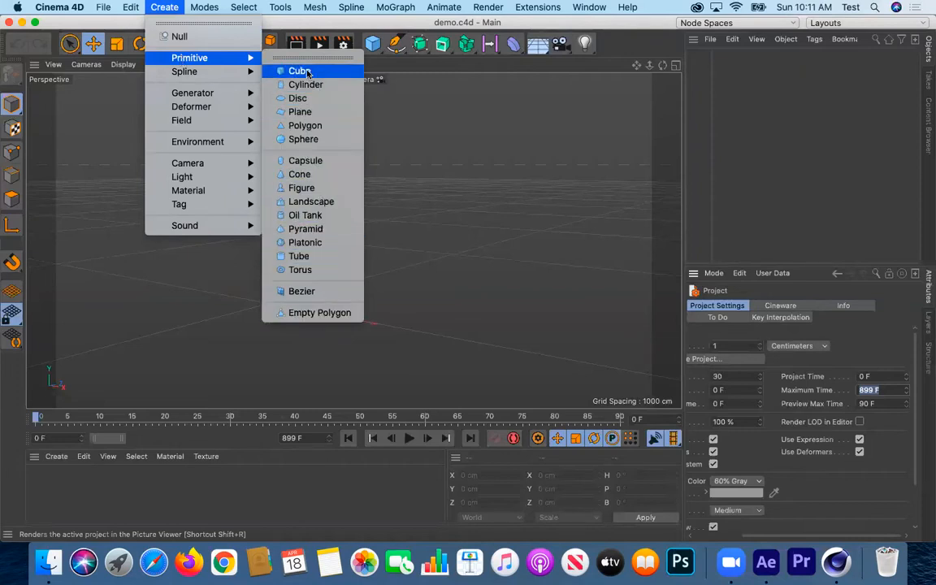
click(151, 10)
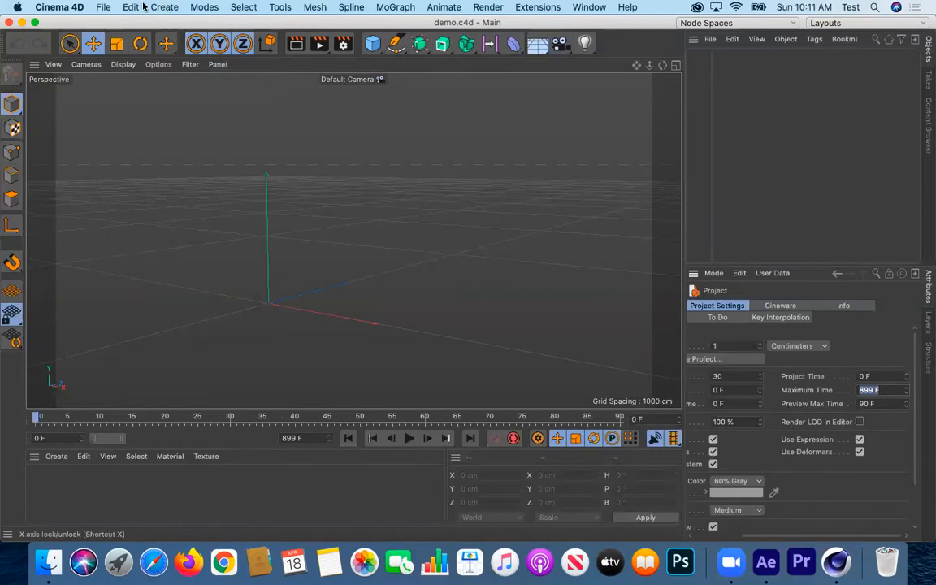
click(164, 8)
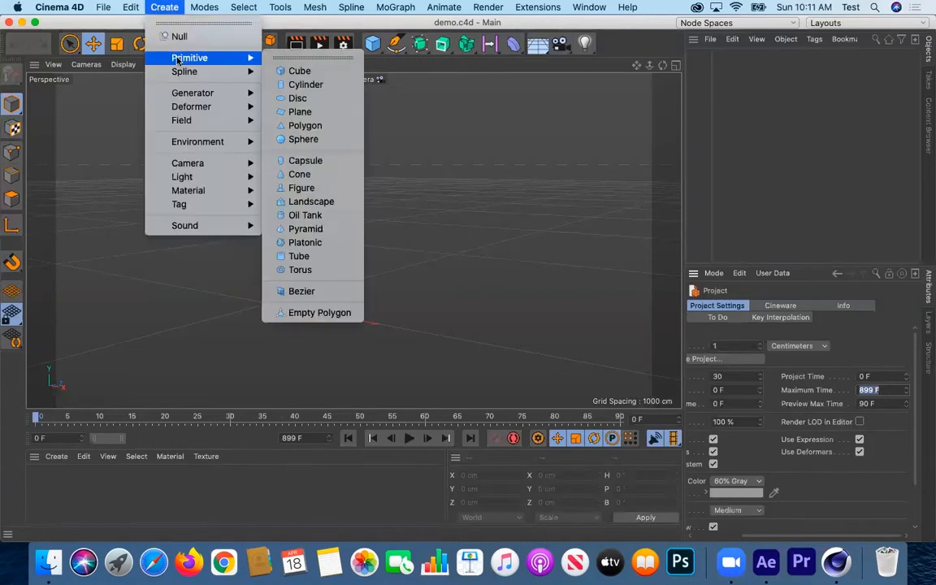
click(178, 6)
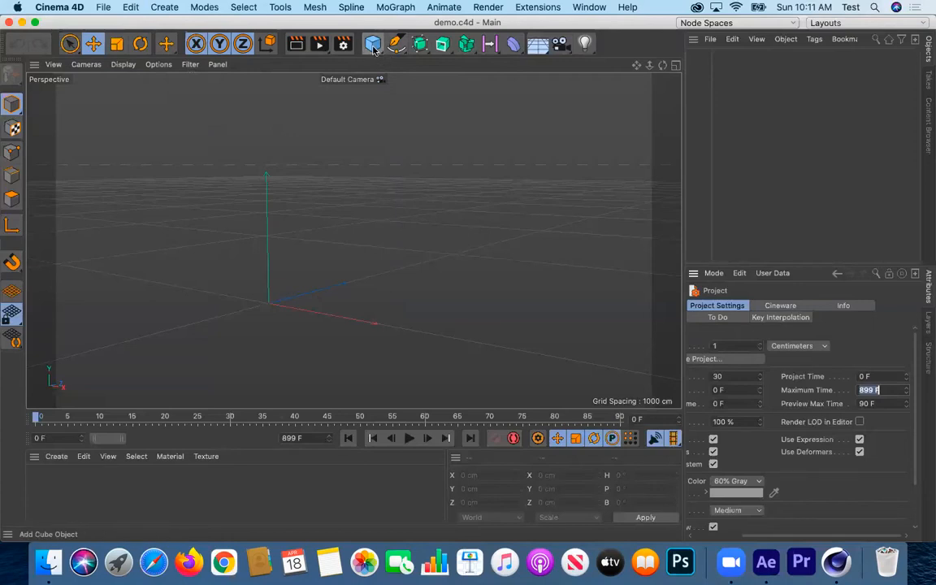
click(373, 45)
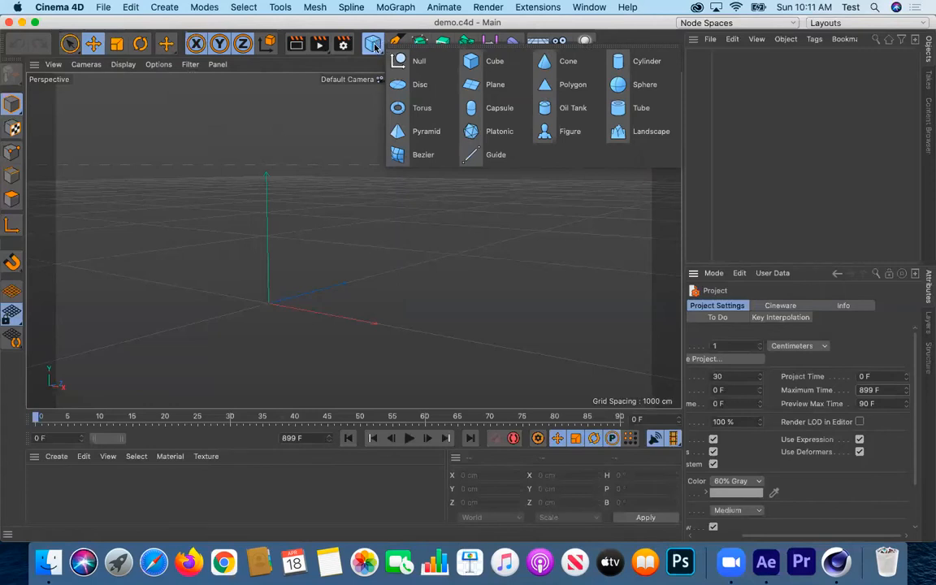
click(499, 252)
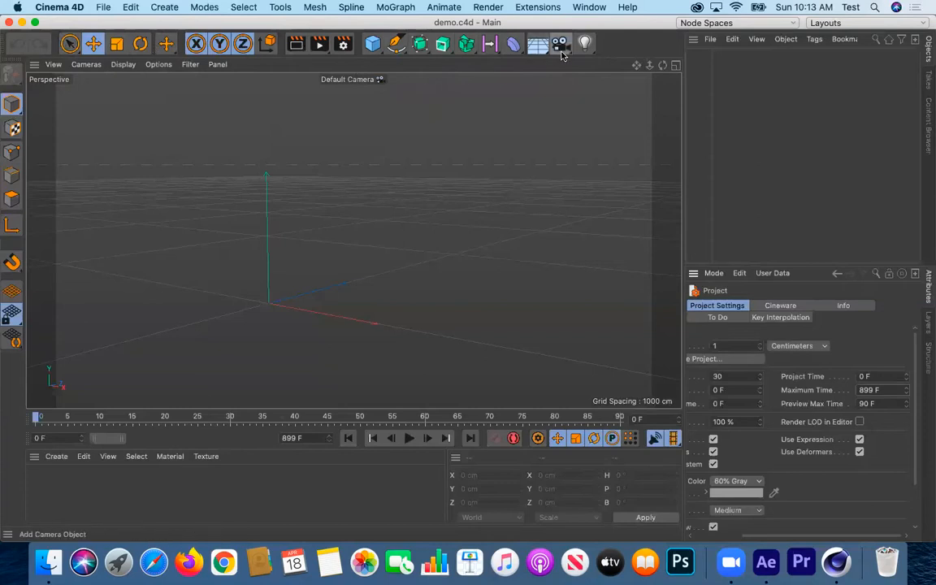
- Add a cube to the Cinema 4D scene, check it in the After Effects composition, and return to Cinema 4D
click(373, 45)
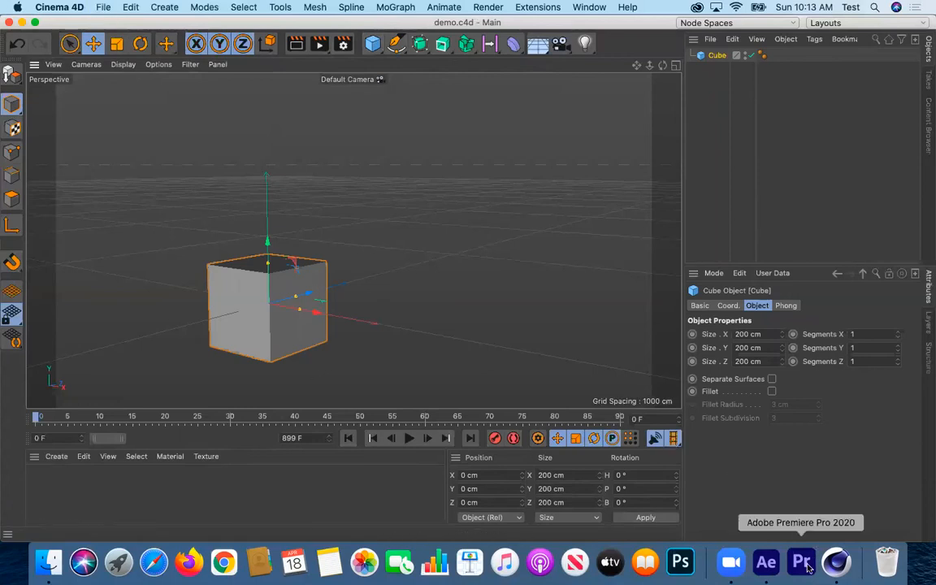
click(767, 562)
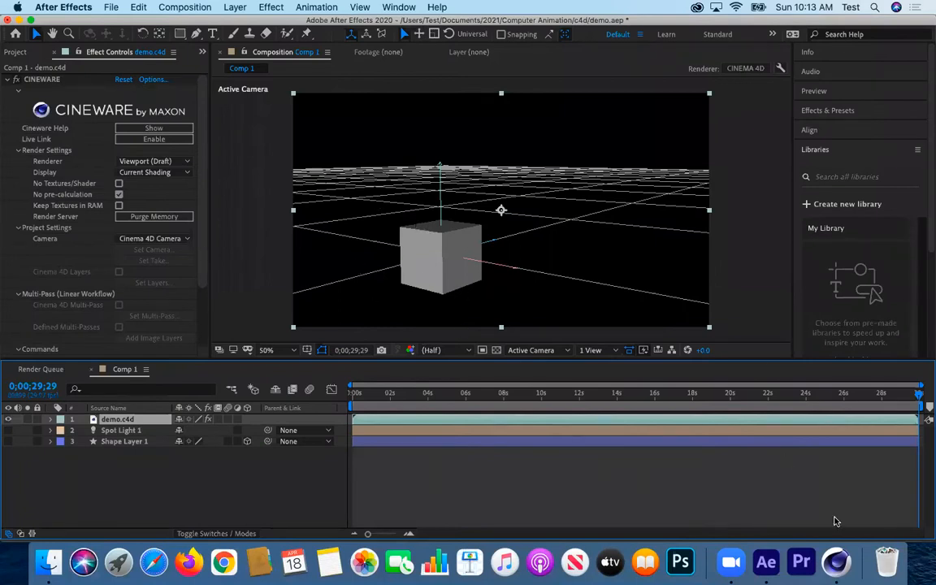
click(838, 561)
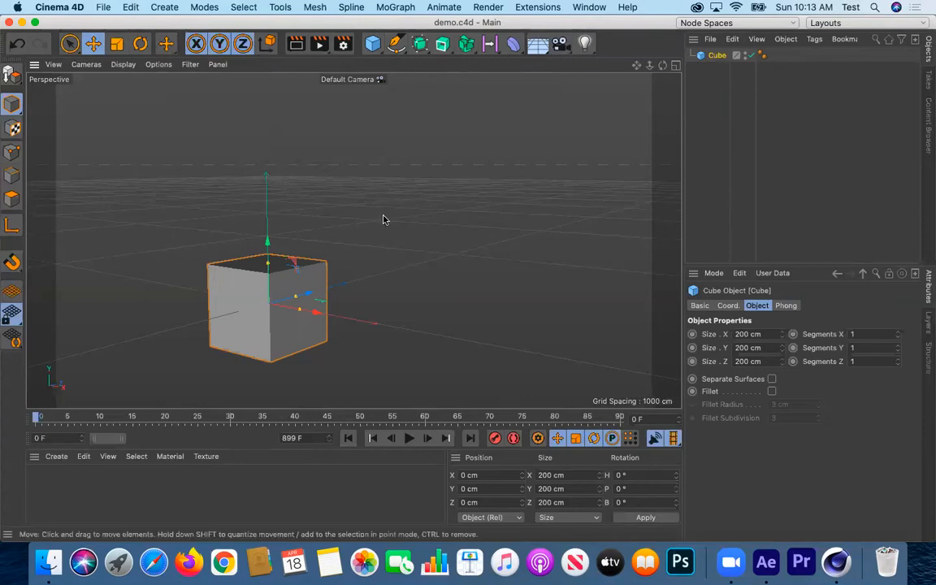
- Rename the Cube object as somethingElse
click(700, 306)
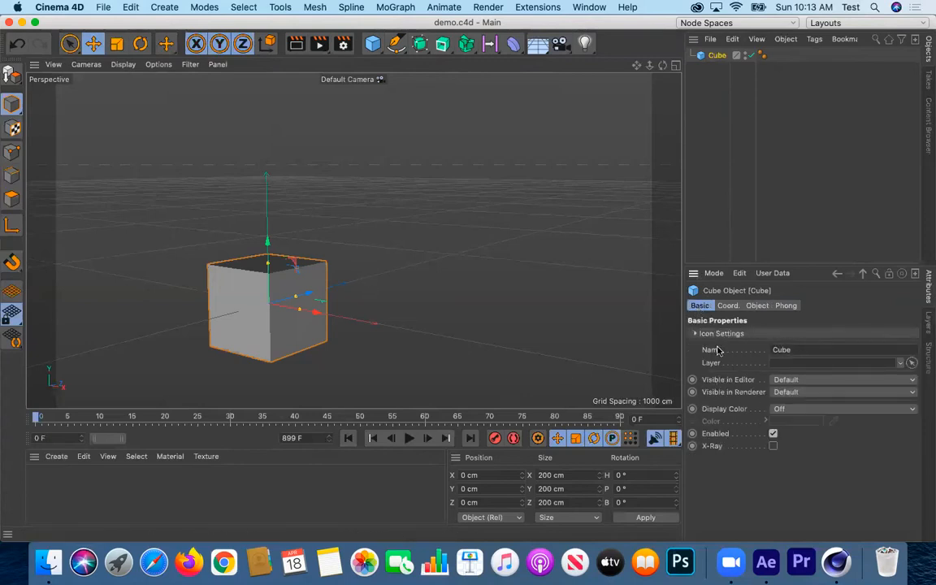
double_click(782, 349)
text(somethingElse)
key(Return)
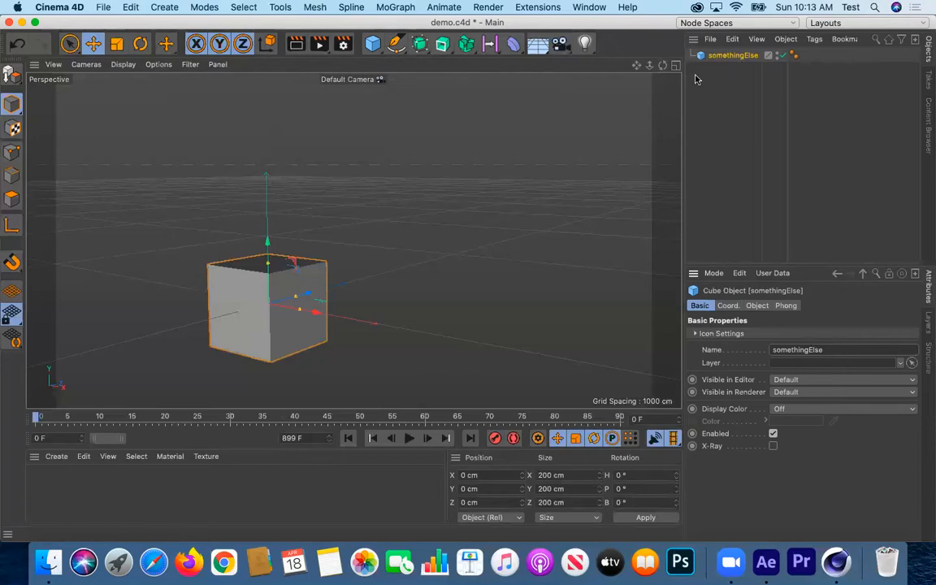
- Rename the object as cube
drag(841, 351, 723, 350)
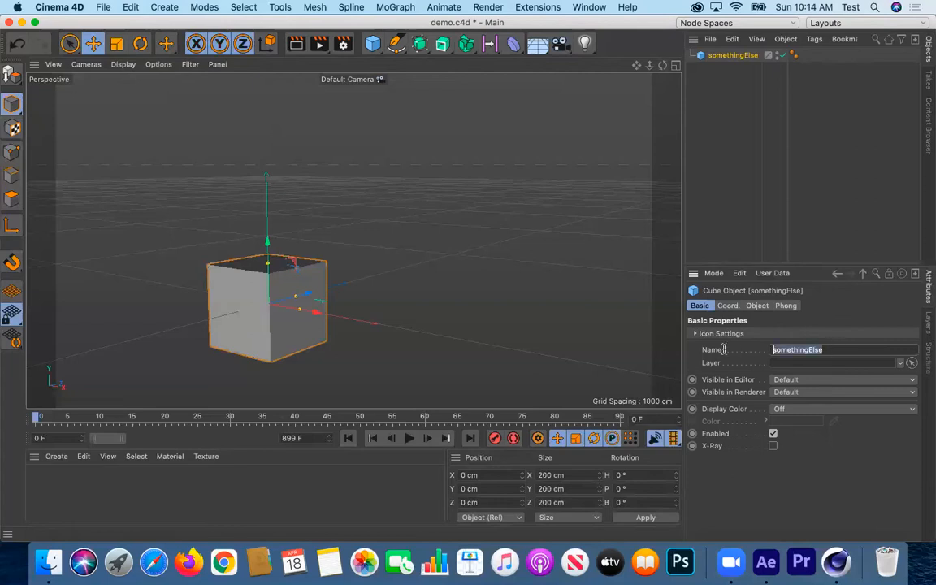
text(cube)
key(Return)
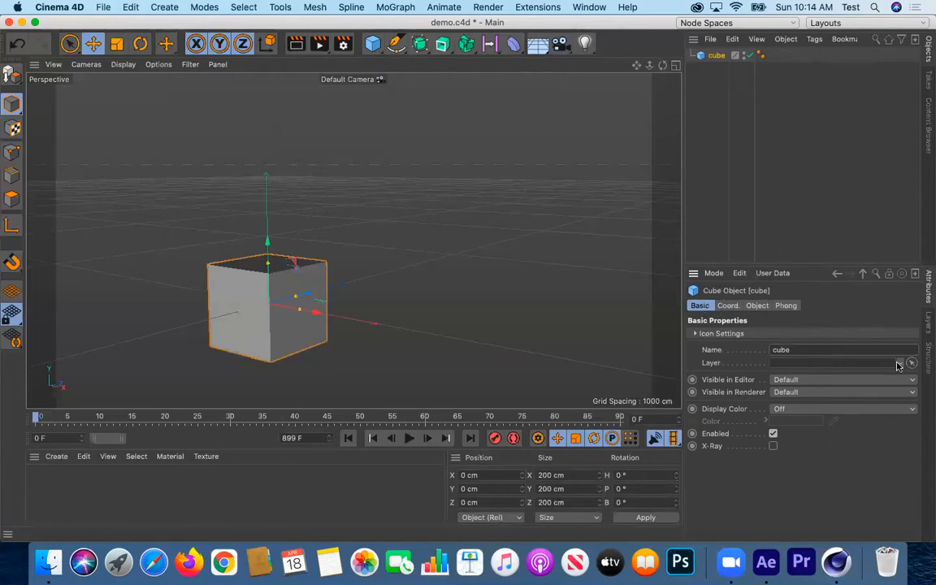
- Examine the cube's coordinate properties and its object size and segment properties
click(727, 305)
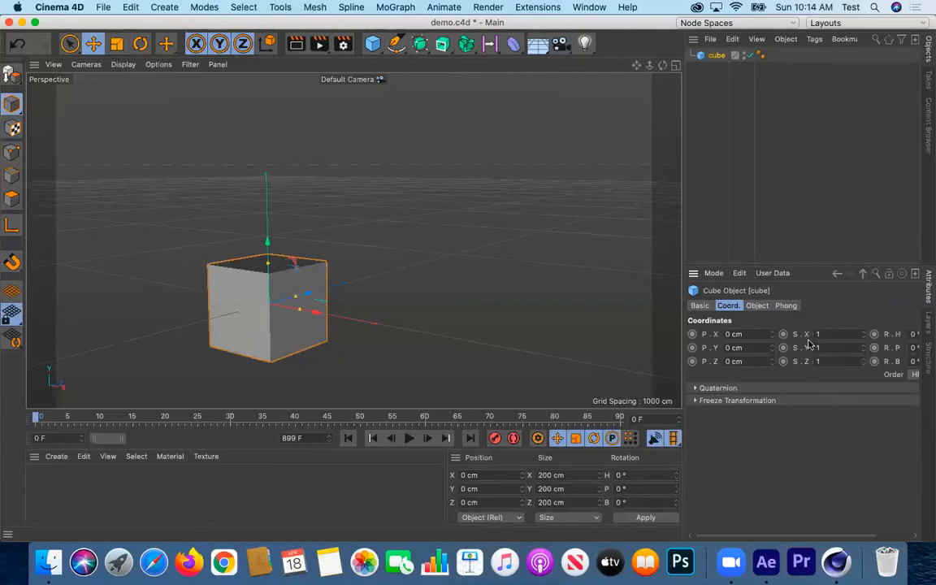
drag(804, 536, 853, 542)
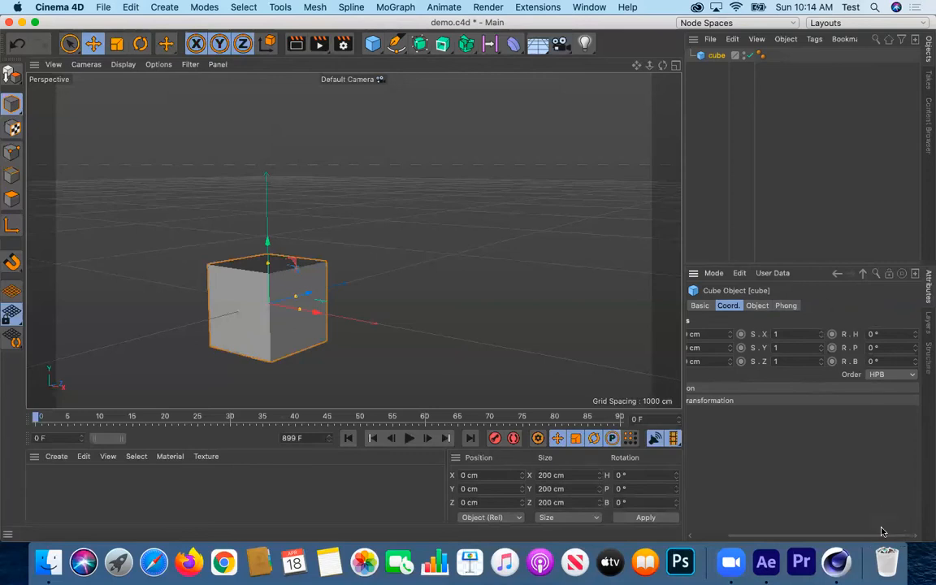
drag(884, 537, 838, 536)
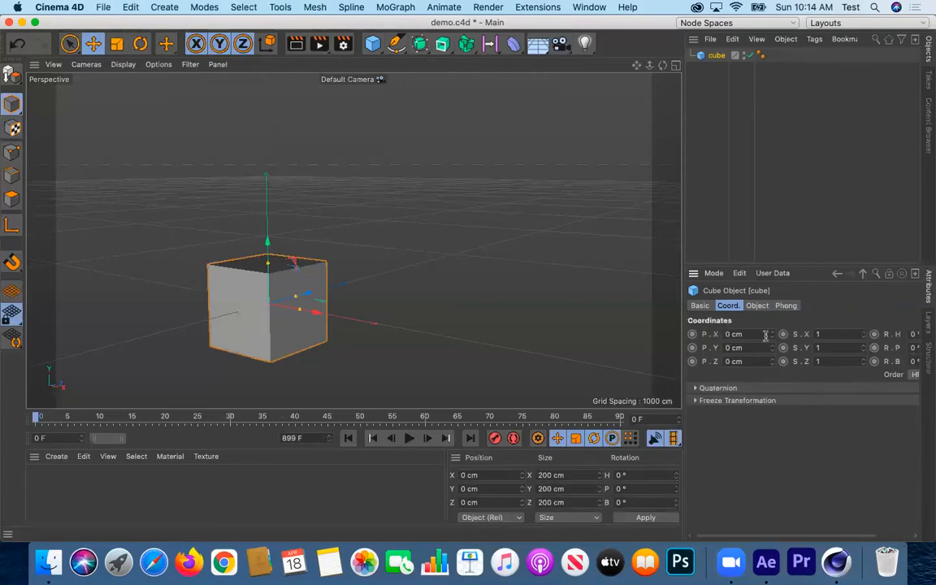
click(757, 305)
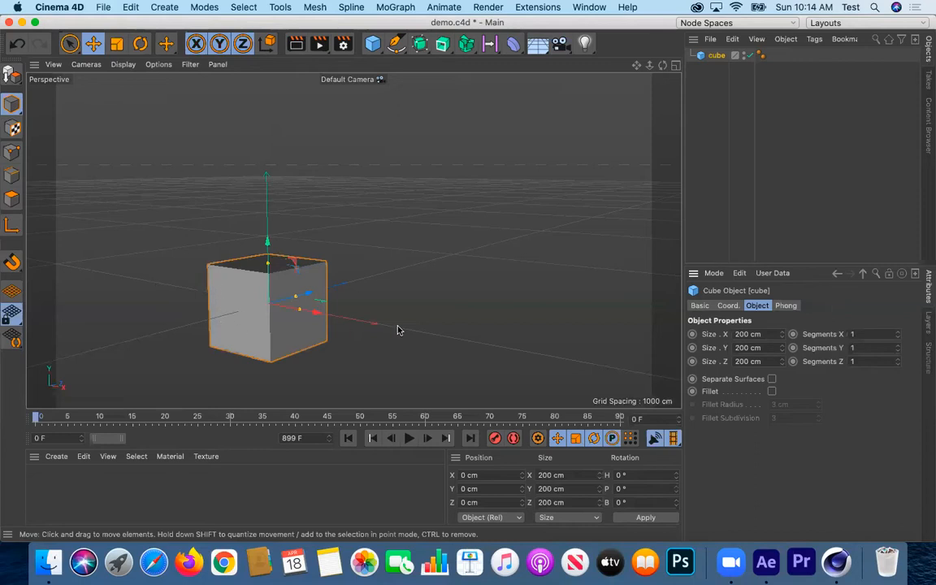
click(739, 306)
click(758, 306)
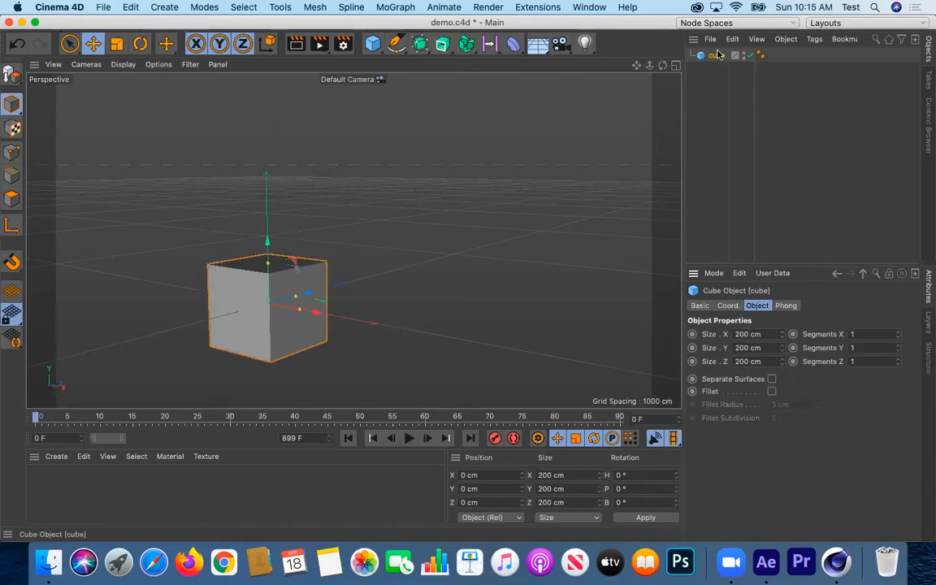
- Try a Y scale of 2 on the cube, and return the Y scale to 1
click(735, 307)
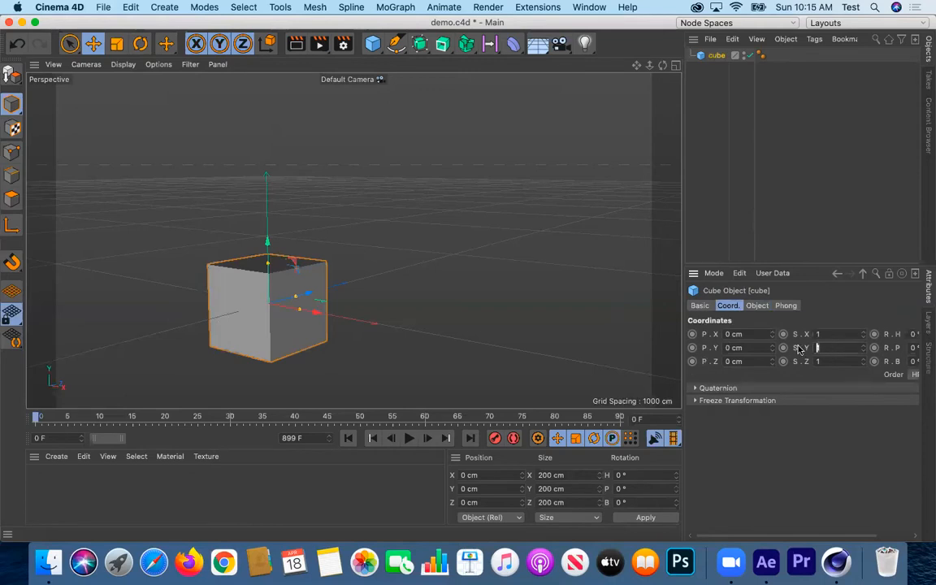
text(2)
key(Return)
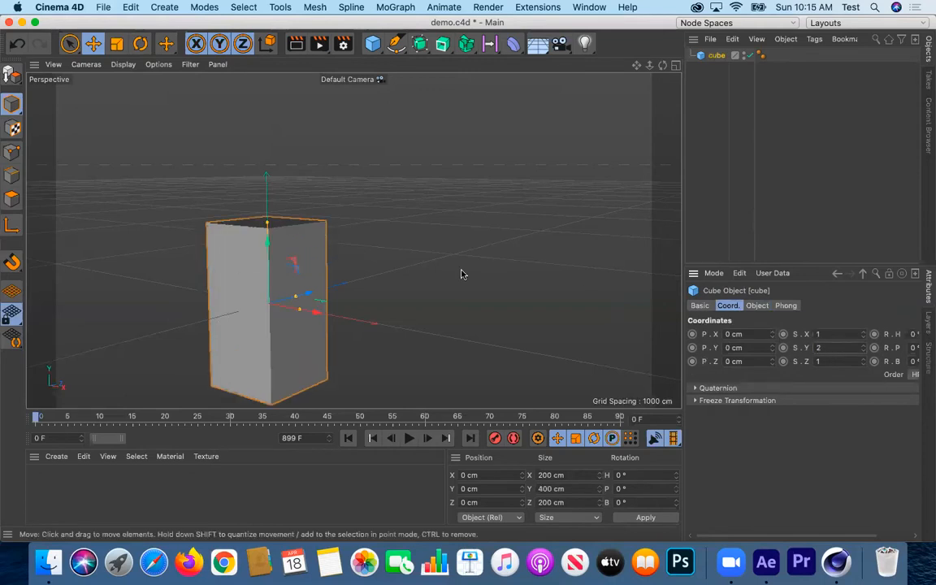
drag(822, 351, 802, 354)
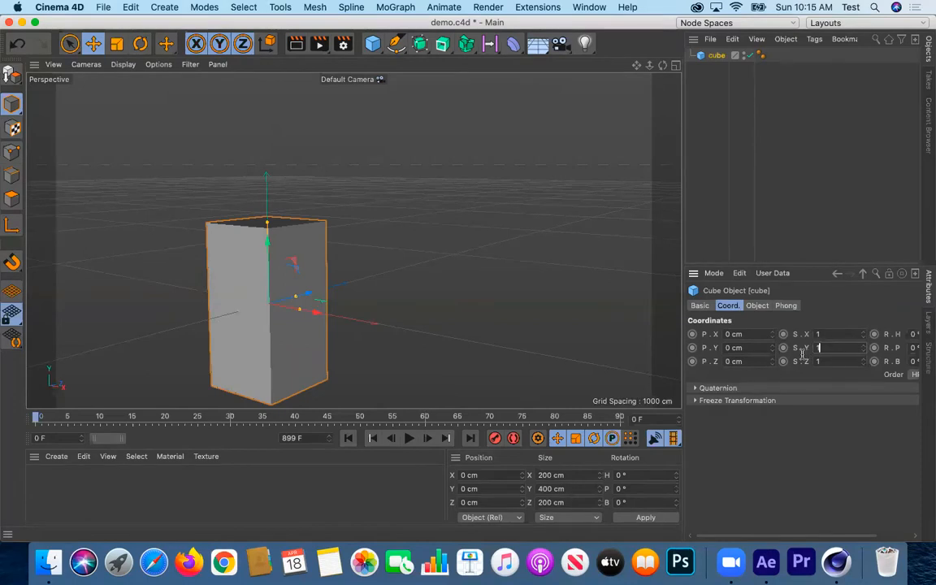
text(1)
key(Return)
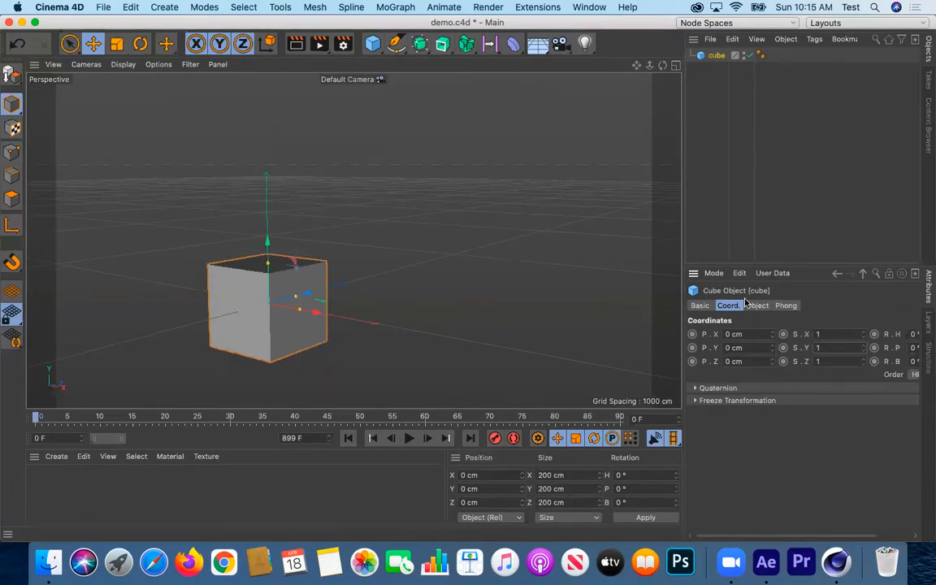
- Try Y positions of 50 cm and 500 cm for the cube, and return its Y position to 0 cm
drag(746, 348, 672, 342)
text(50)
key(Return)
drag(758, 349, 610, 343)
text(500)
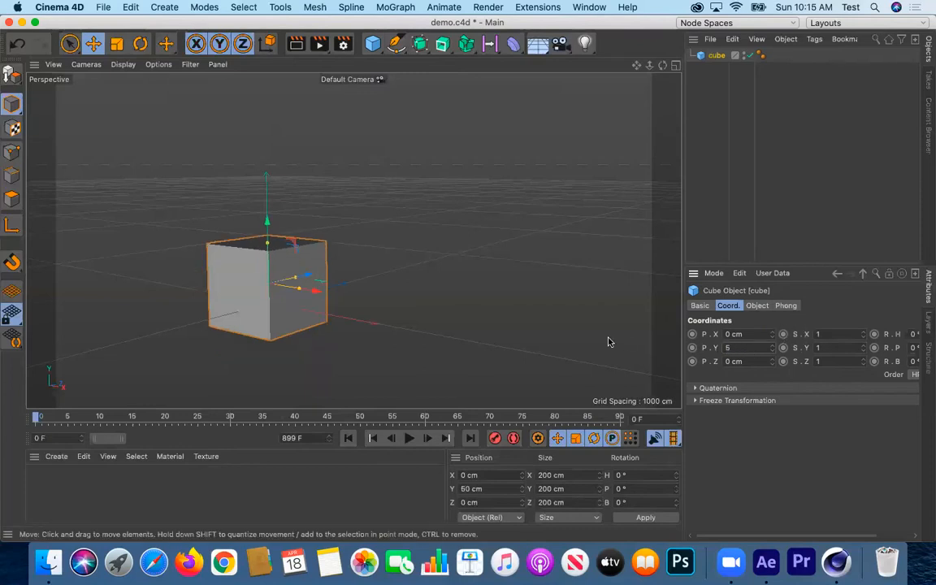
key(Return)
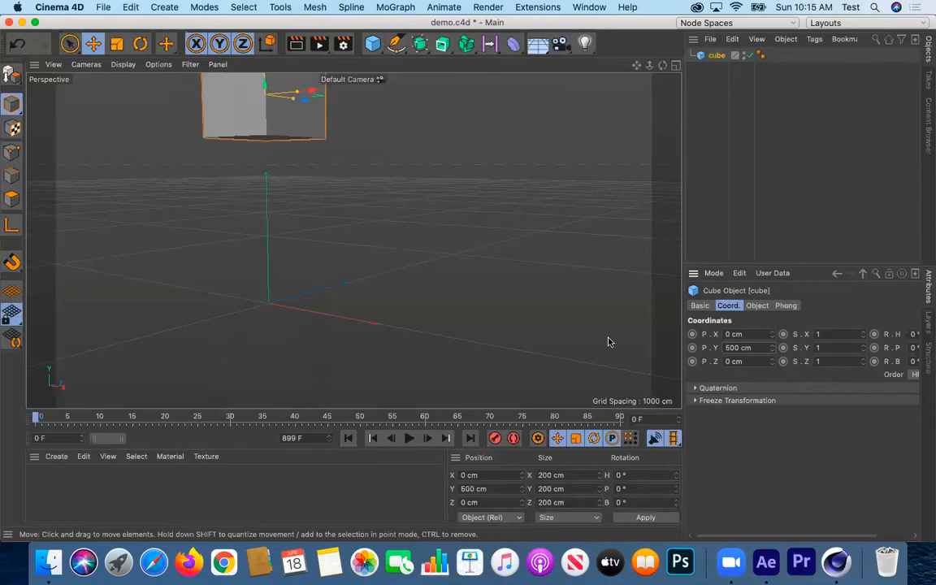
drag(762, 348, 632, 346)
text(0)
key(Return)
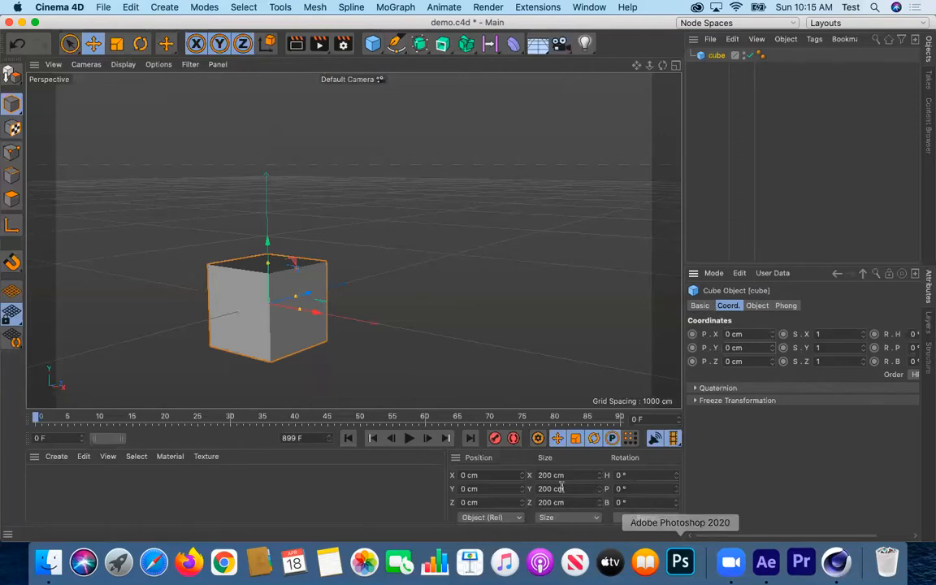
click(699, 306)
click(726, 307)
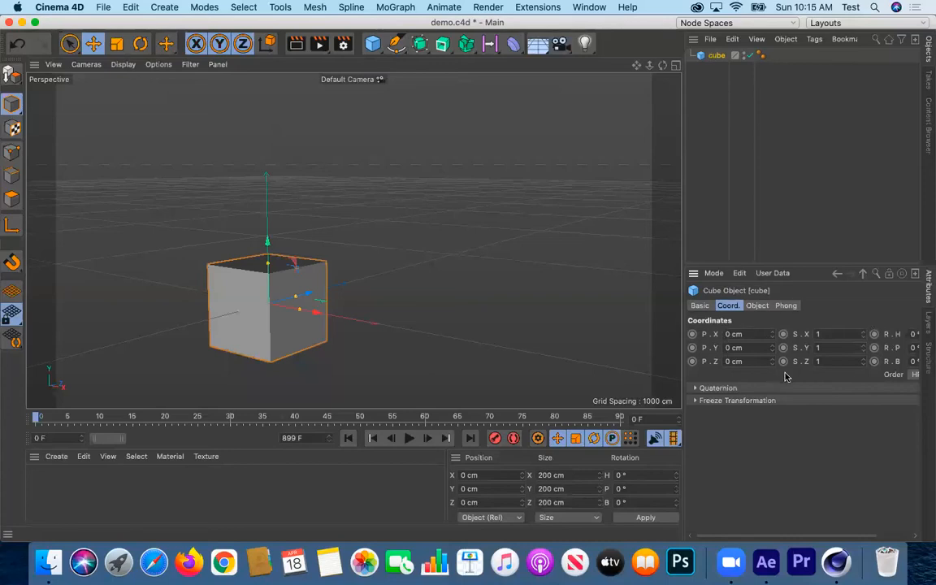
click(94, 43)
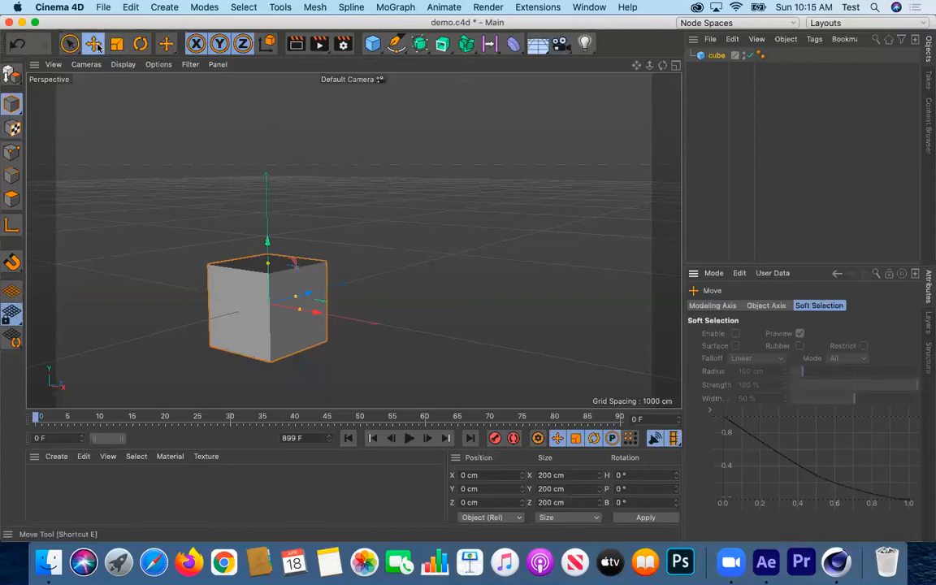
click(116, 45)
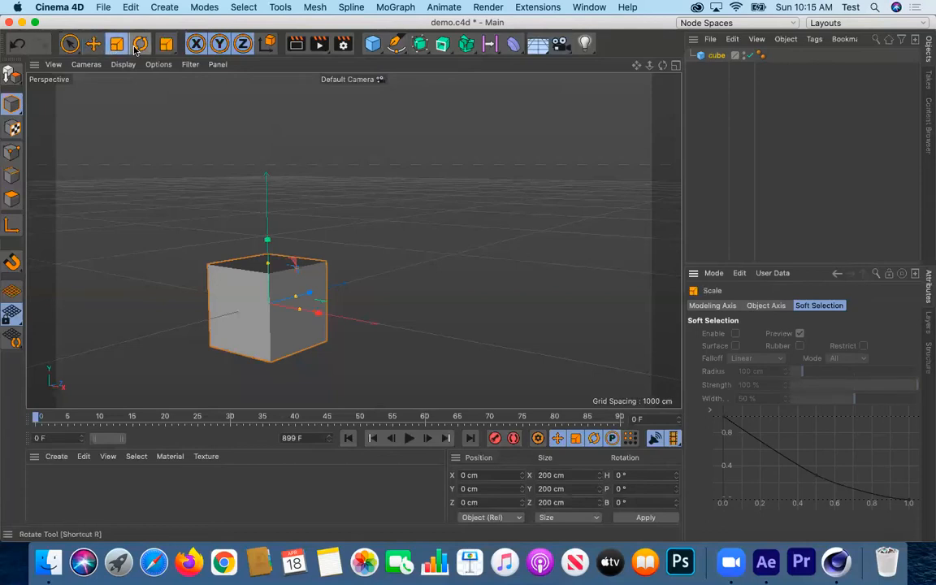
click(140, 43)
- Move the cube freehand to about X 156 cm, Y 219 cm, Z 194 cm
click(94, 45)
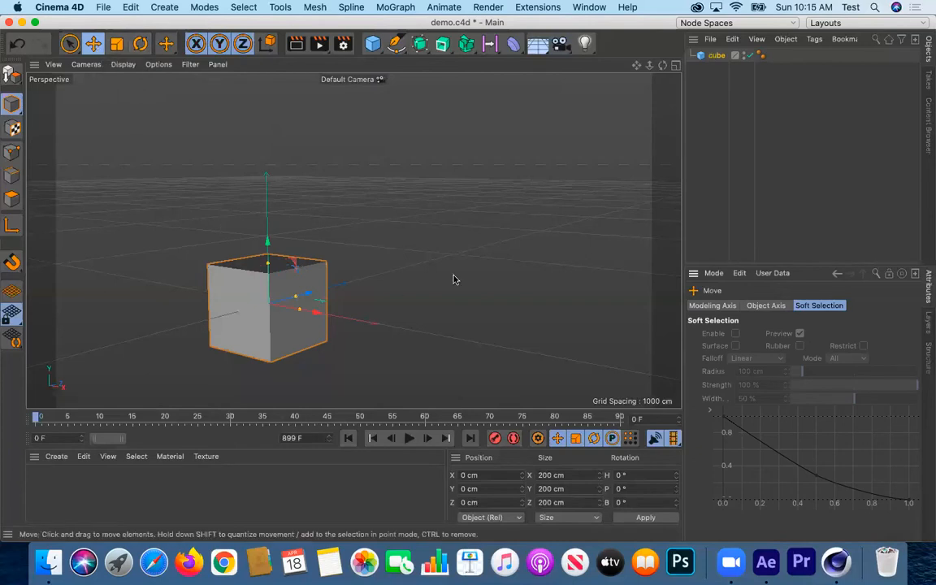
drag(266, 244, 264, 158)
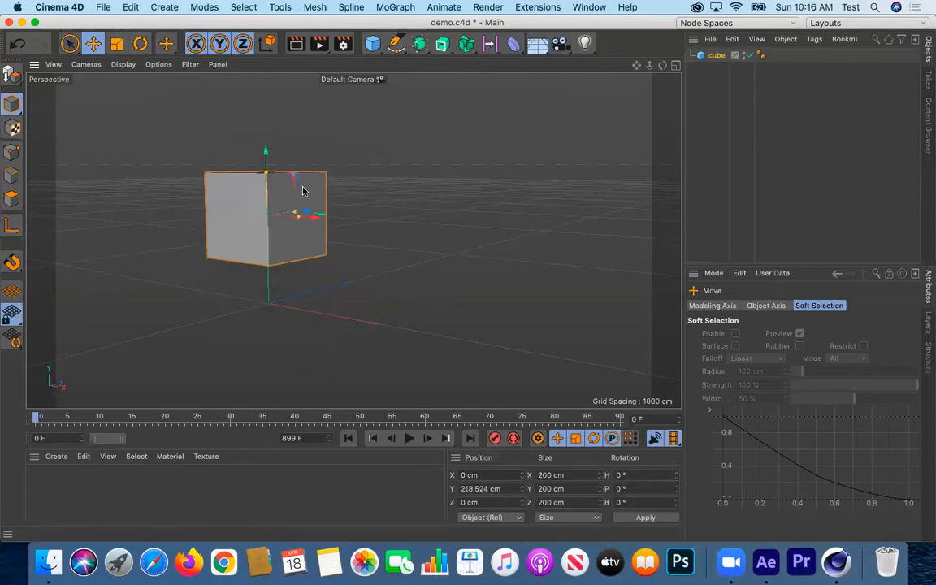
drag(304, 210, 420, 249)
- Rotate the cube freehand to about 52° pitch and -42° bank
key(r)
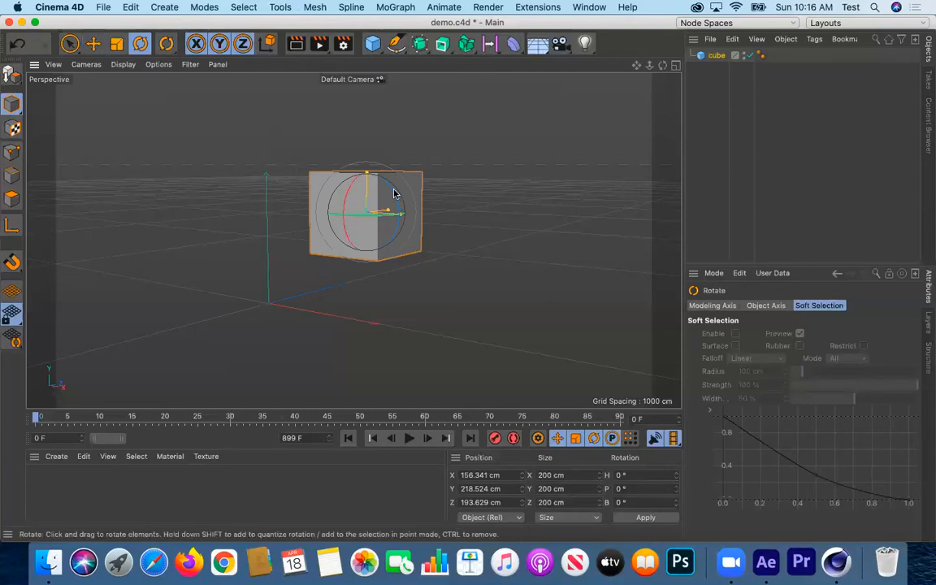
drag(350, 190, 356, 220)
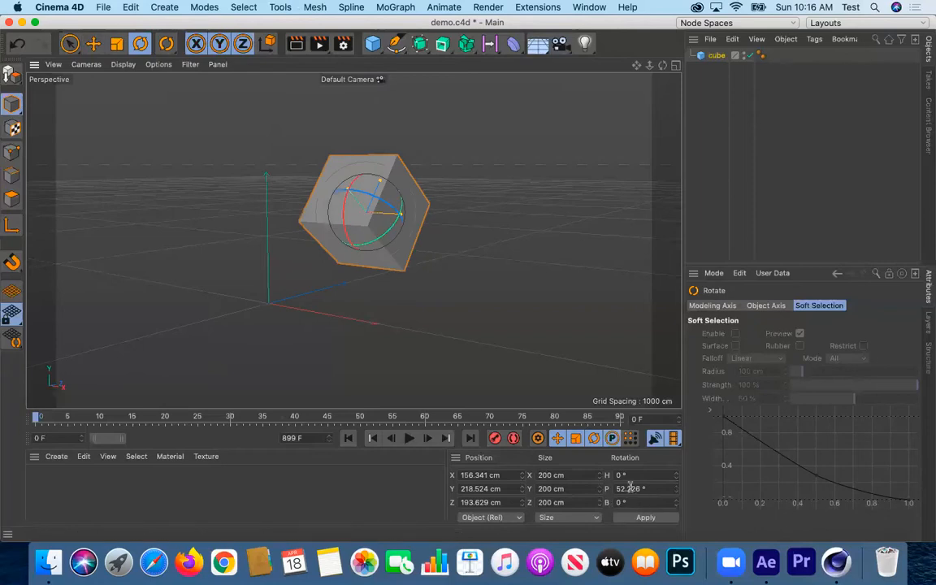
mouse_move(329, 183)
mouse_down()
mouse_move(325, 167)
mouse_move(291, 218)
mouse_move(323, 181)
mouse_up()
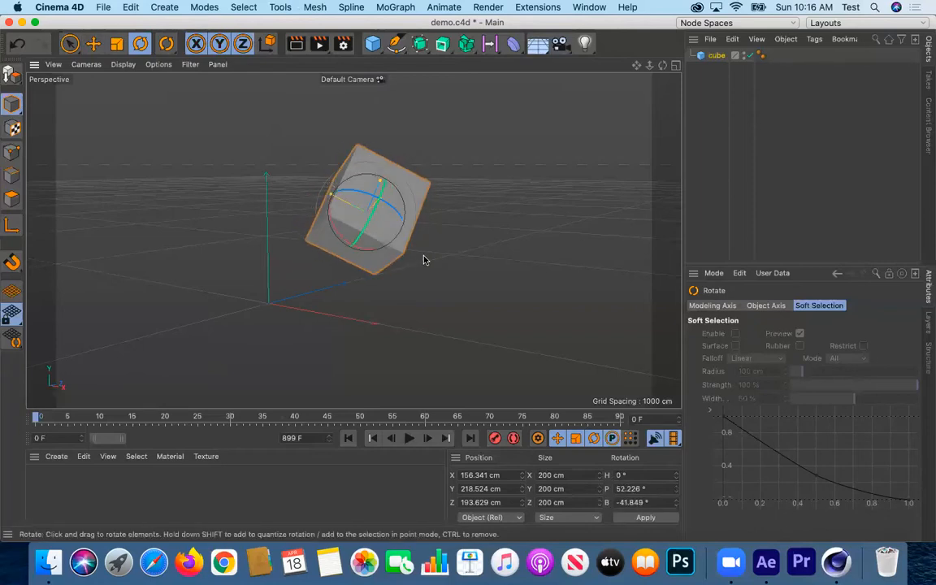
- Scale the cube, try stretching it along single axes, and undo back to a uniform size of 250 cm
key(t)
mouse_move(395, 187)
mouse_down()
mouse_move(431, 182)
mouse_move(366, 187)
mouse_move(431, 183)
mouse_move(397, 222)
mouse_move(435, 215)
mouse_move(403, 224)
mouse_move(417, 211)
mouse_move(384, 190)
mouse_move(394, 171)
mouse_move(374, 199)
mouse_move(394, 195)
mouse_up()
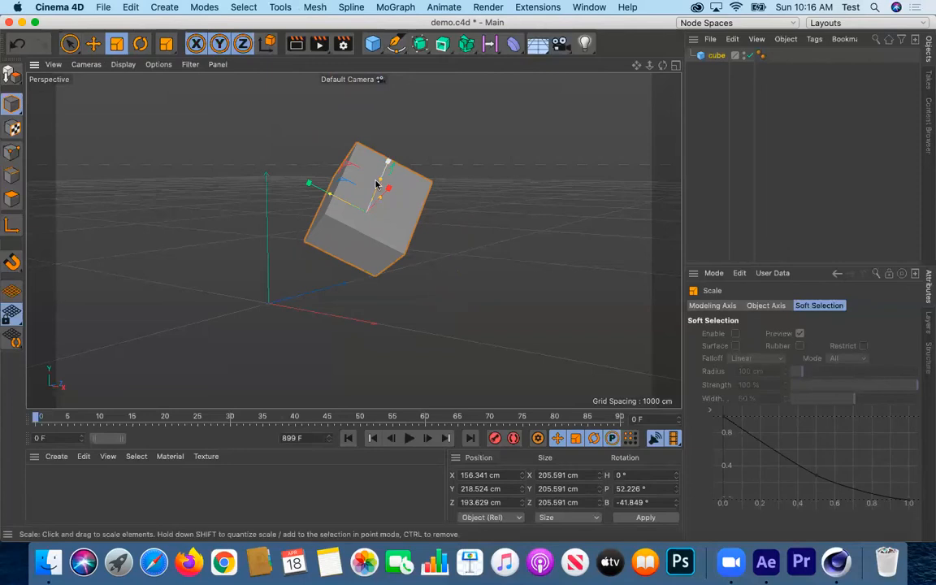
drag(382, 184, 352, 172)
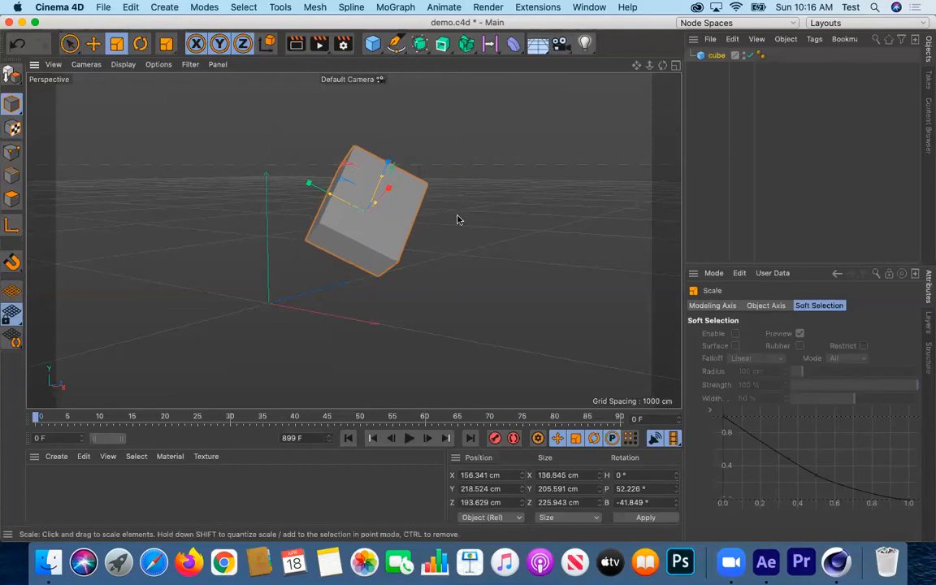
key(e)
key(r)
key(t)
key(super+z)
key(super+z)
key(super+z)
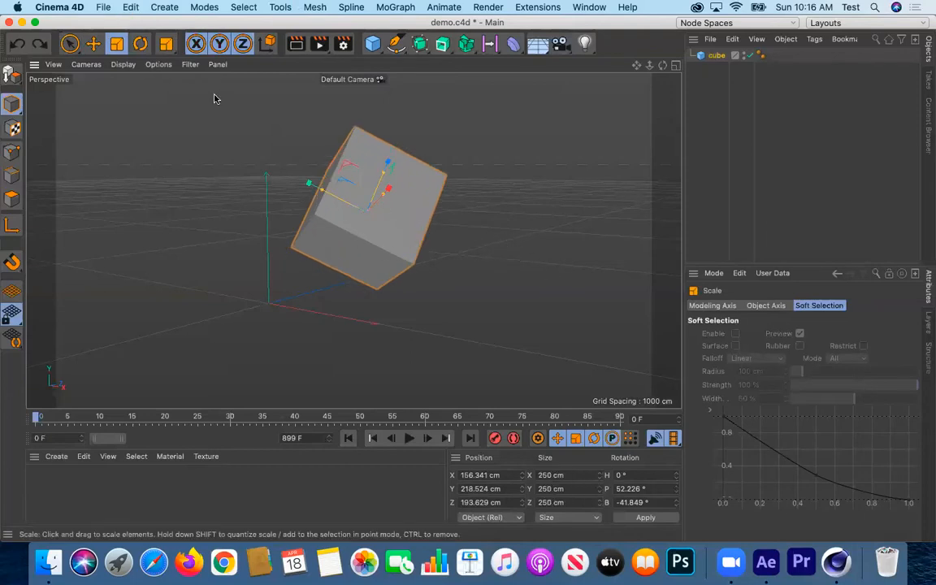
- Move the cube to about X 87 cm, Y 99 cm, Z 3 cm and save demo.c4d
click(95, 45)
drag(309, 184, 322, 215)
key(super+s)
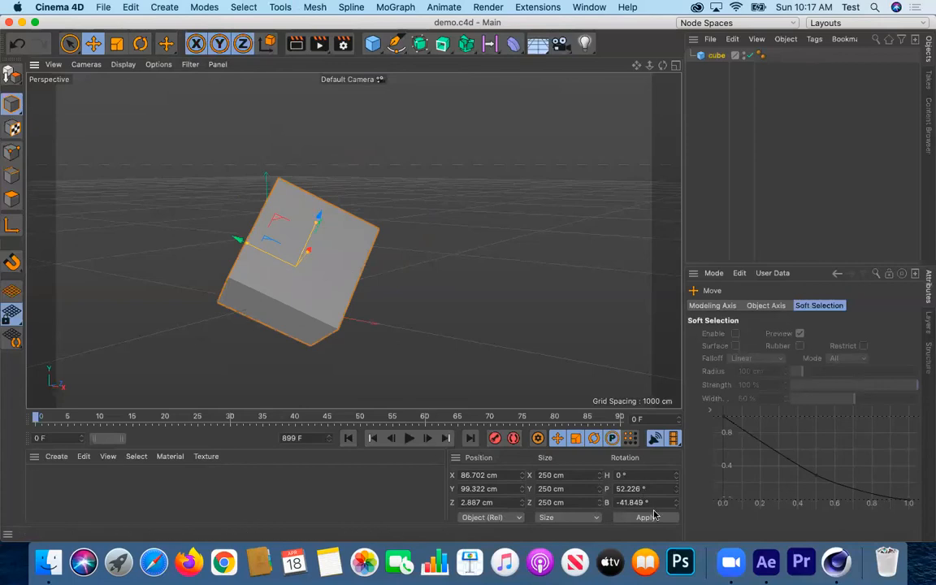
- Switch to After Effects to check the cube in the composition, and return to Cinema 4D
click(775, 567)
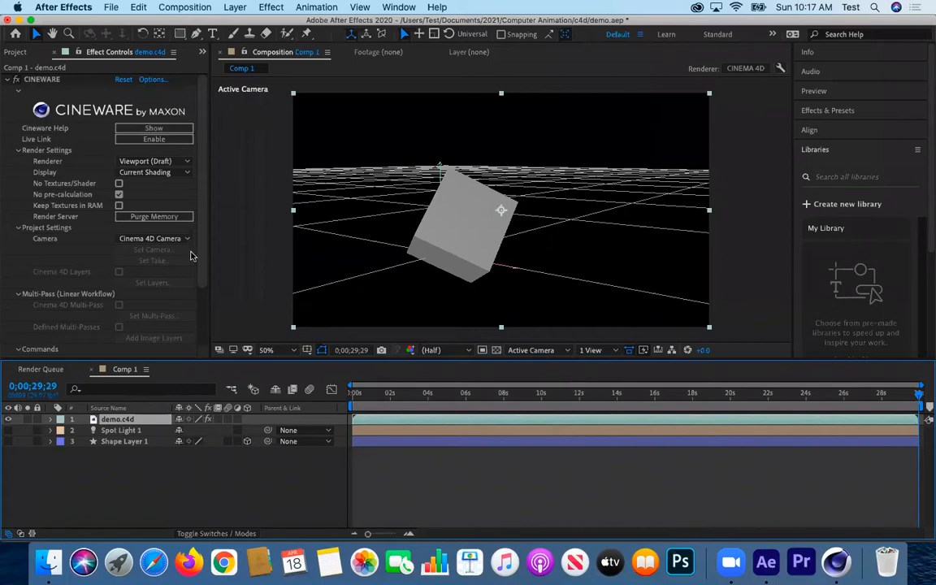
click(843, 569)
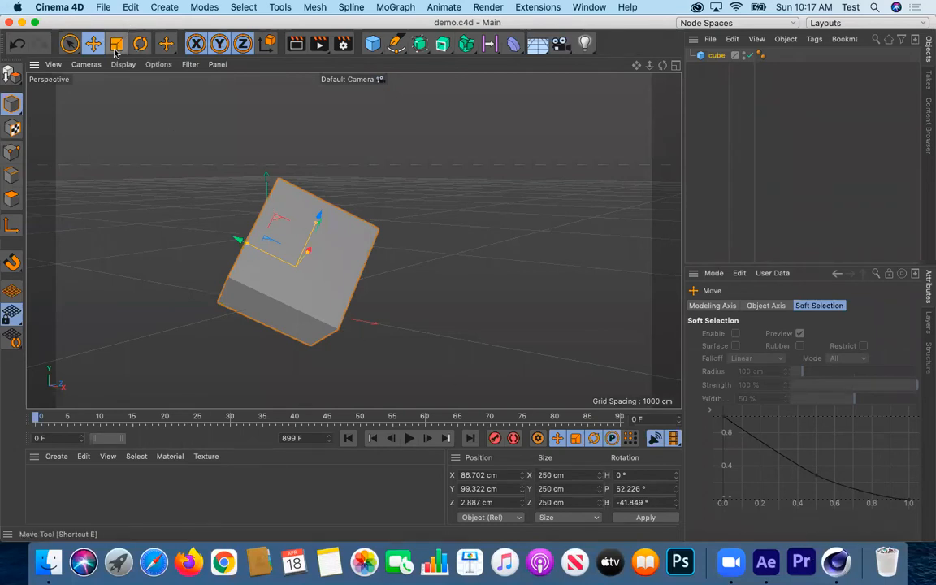
- Select the cube and toggle it off and on again in the object list
click(339, 220)
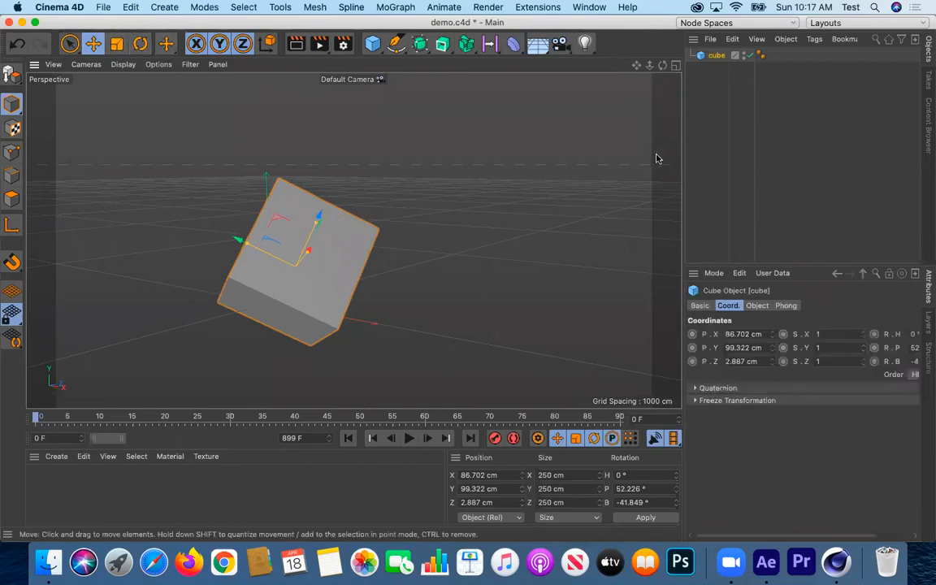
click(748, 55)
click(747, 55)
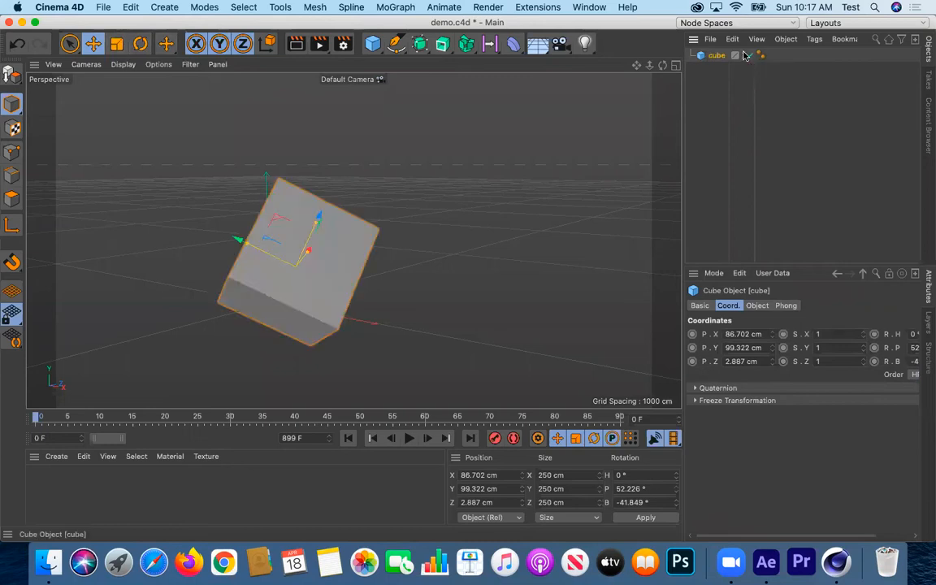
click(747, 55)
click(748, 55)
- Set the cube's X, Y and Z segments to 3 and display the viewport in Gouraud Shading (Lines)
click(757, 306)
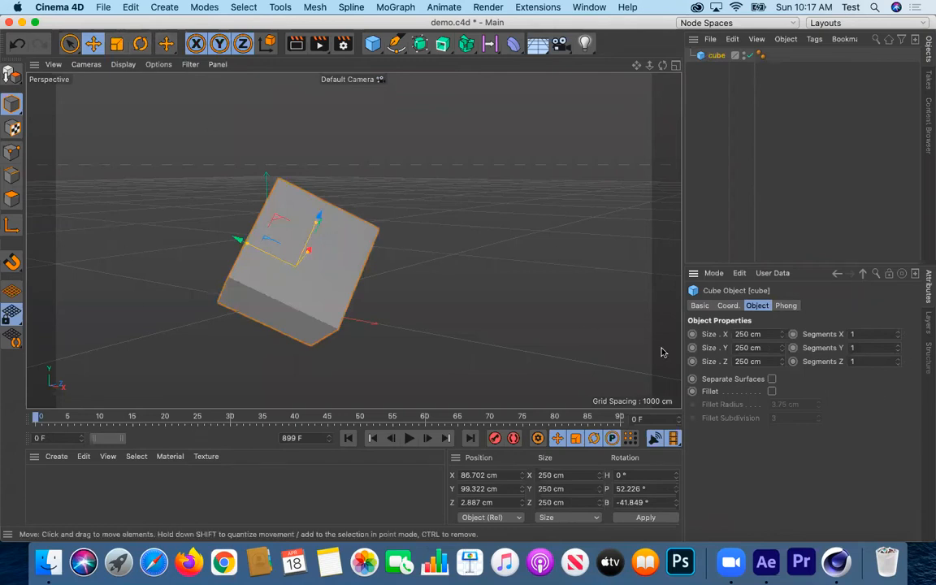
double_click(855, 334)
text(3)
key(Tab)
text(3)
key(Tab)
text(3)
key(Return)
click(120, 65)
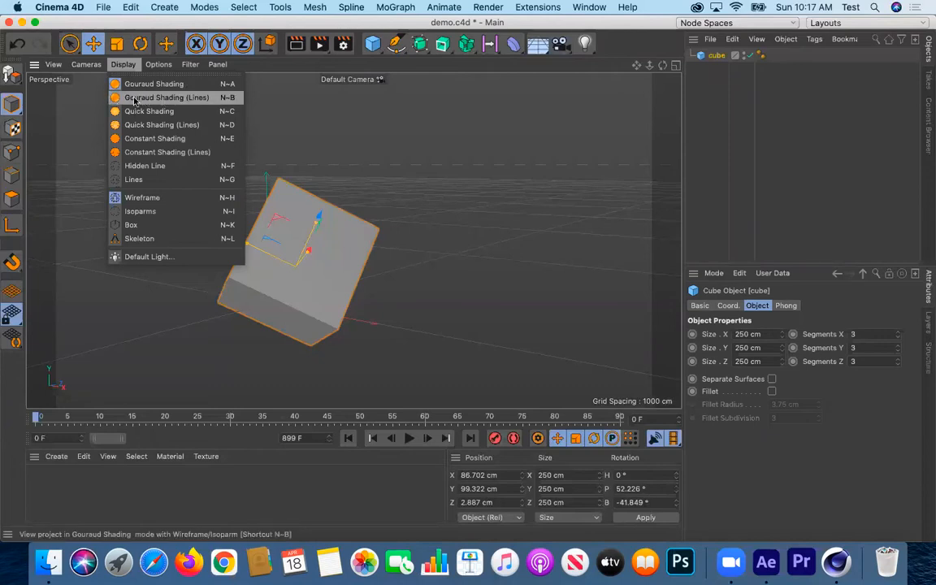
click(200, 97)
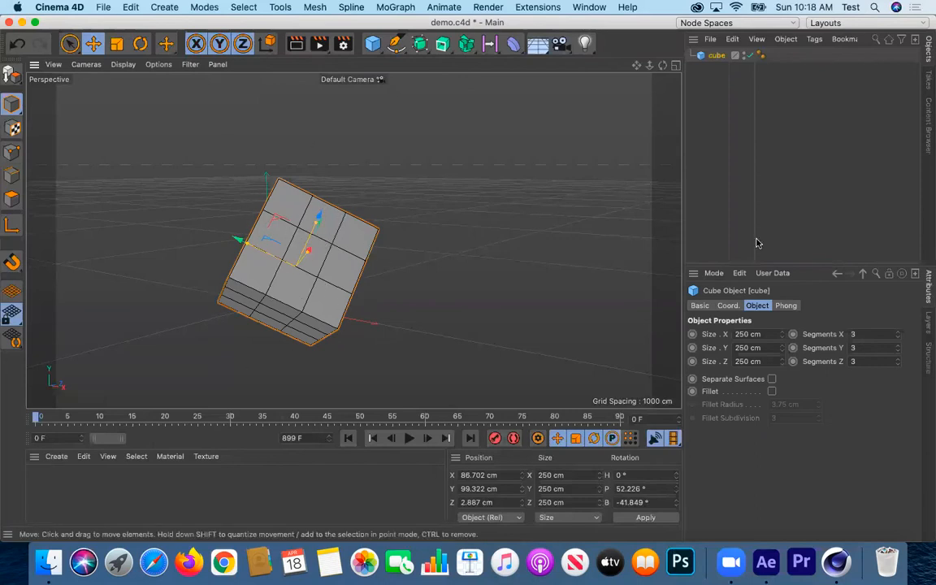
- Set the cube's X, Y and Z segments to 1
drag(861, 334, 842, 363)
text(111)
click(877, 393)
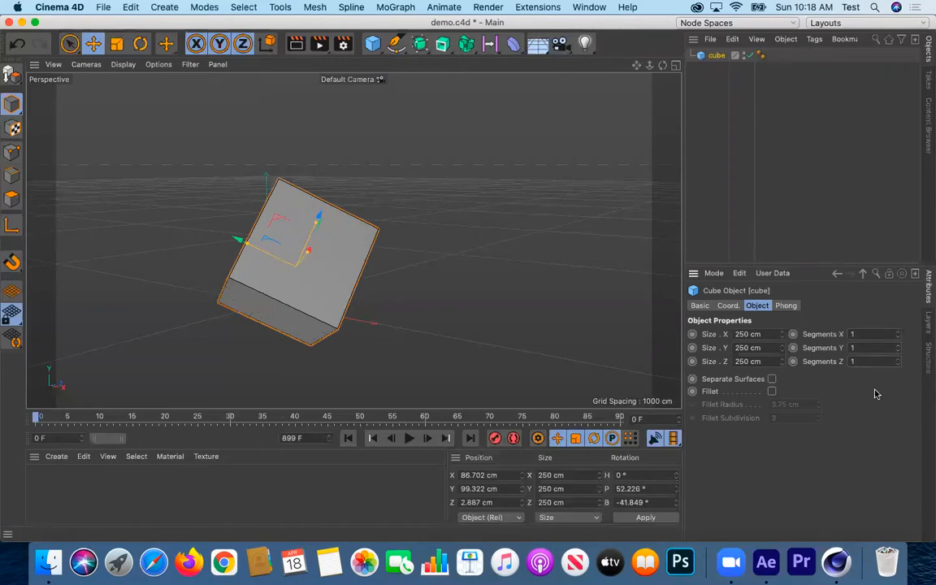
- Rotate the cube to about H 13°, P 57°, B -57° and select it again
click(488, 318)
key(r)
drag(262, 315, 250, 304)
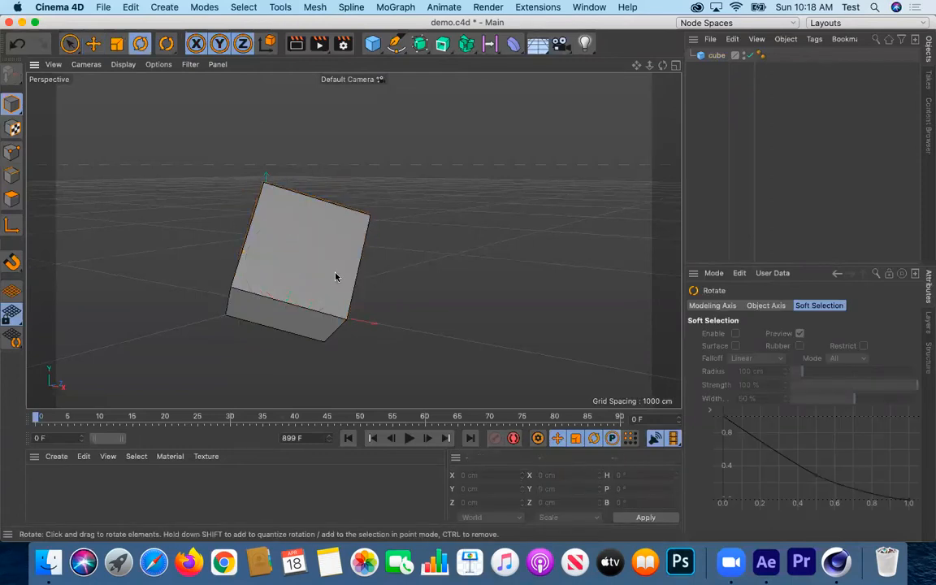
click(258, 277)
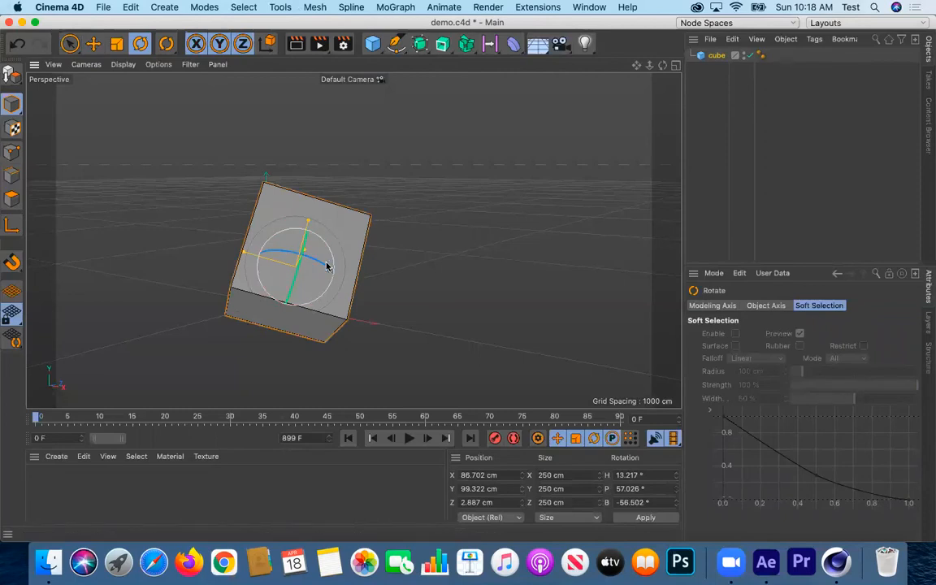
- Move the cube to about X 7 cm, Y 106 cm, Z 92 cm, undoing one unwanted shift along the way
key(e)
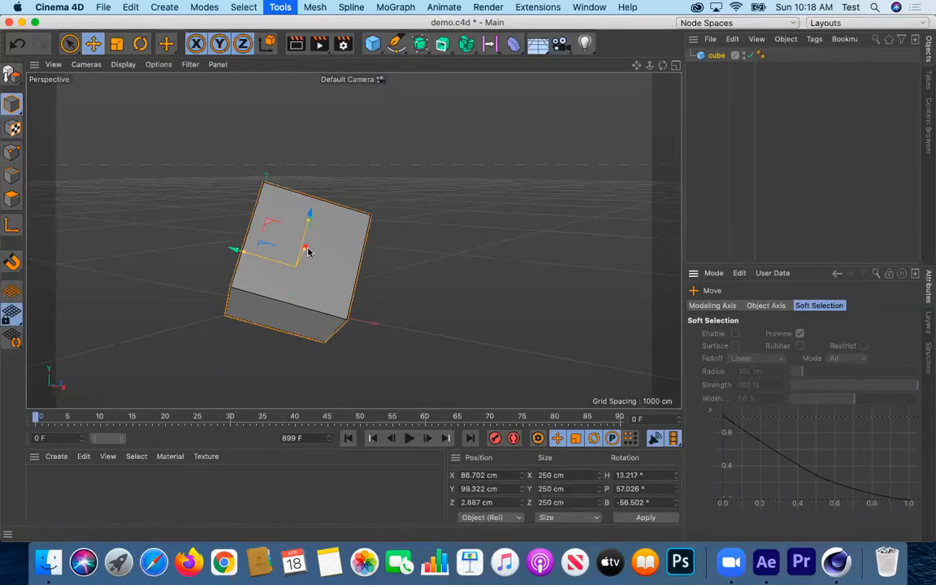
drag(347, 274, 299, 300)
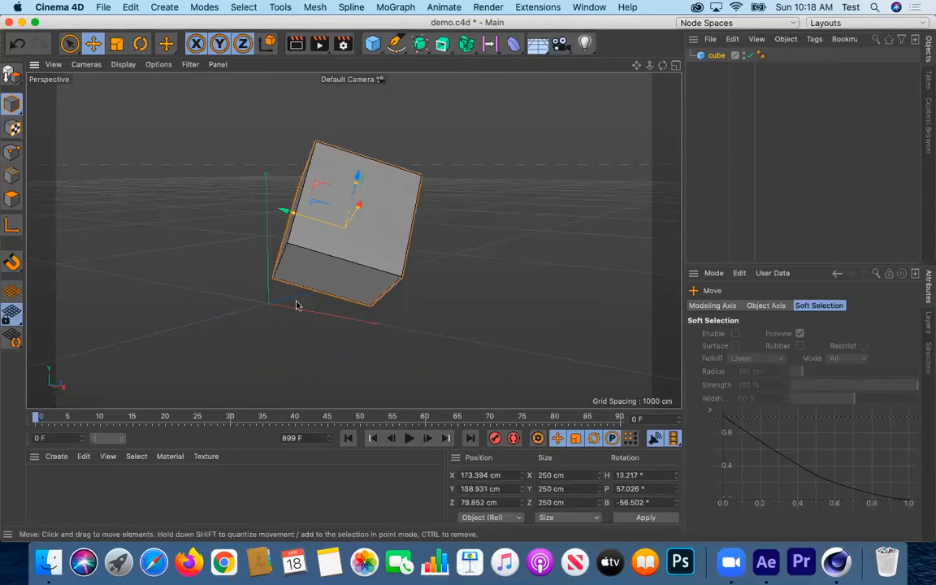
alt+drag(213, 293, 294, 315)
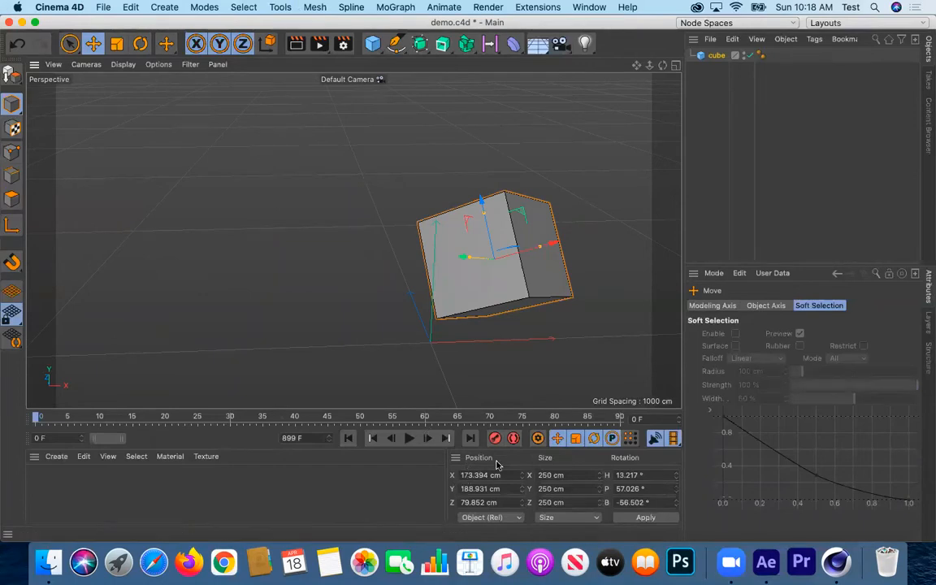
drag(479, 198, 474, 166)
drag(458, 218, 431, 213)
key(super+z)
drag(512, 189, 499, 335)
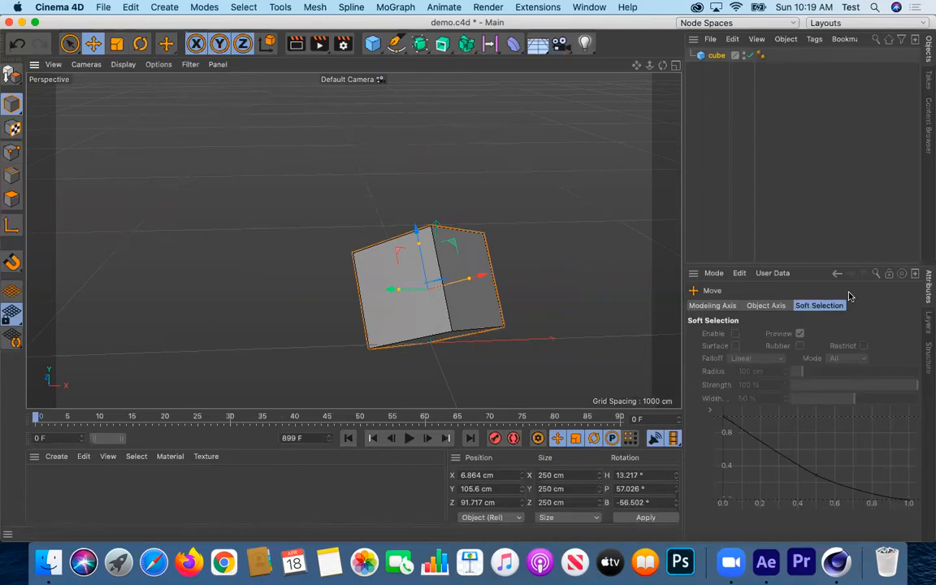
- Compare the Move tool settings, the Layers manager and the Attributes manager, ending on the cube's object properties
click(723, 305)
click(821, 306)
click(929, 324)
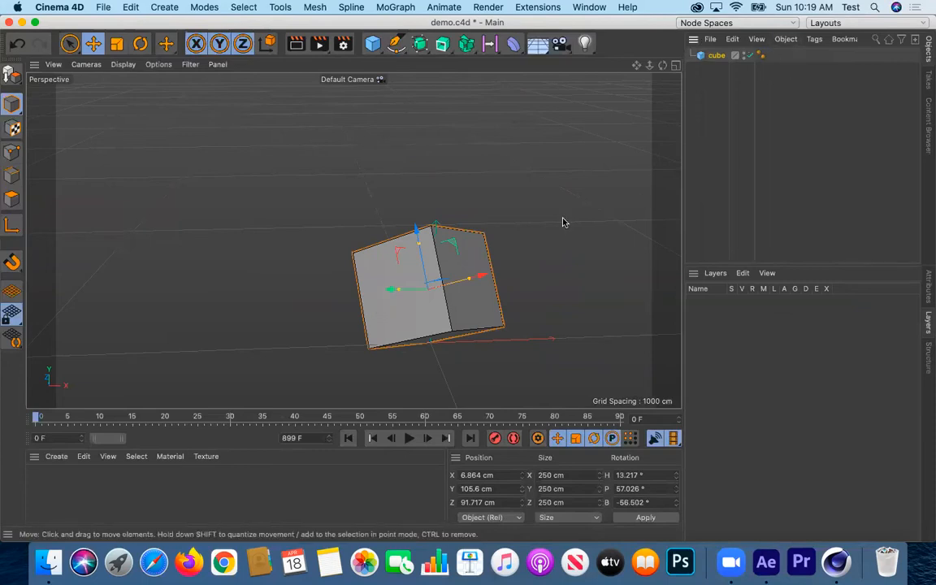
click(928, 289)
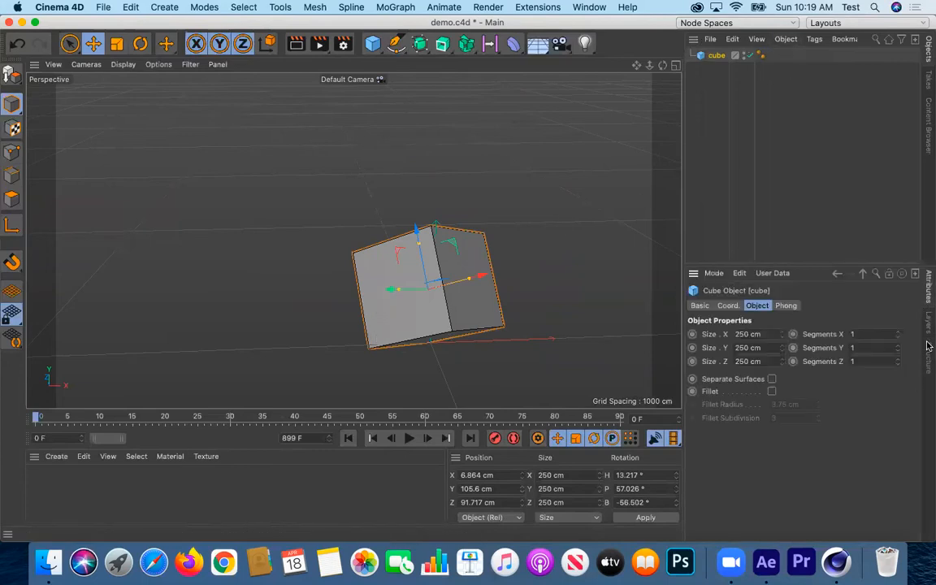
click(928, 315)
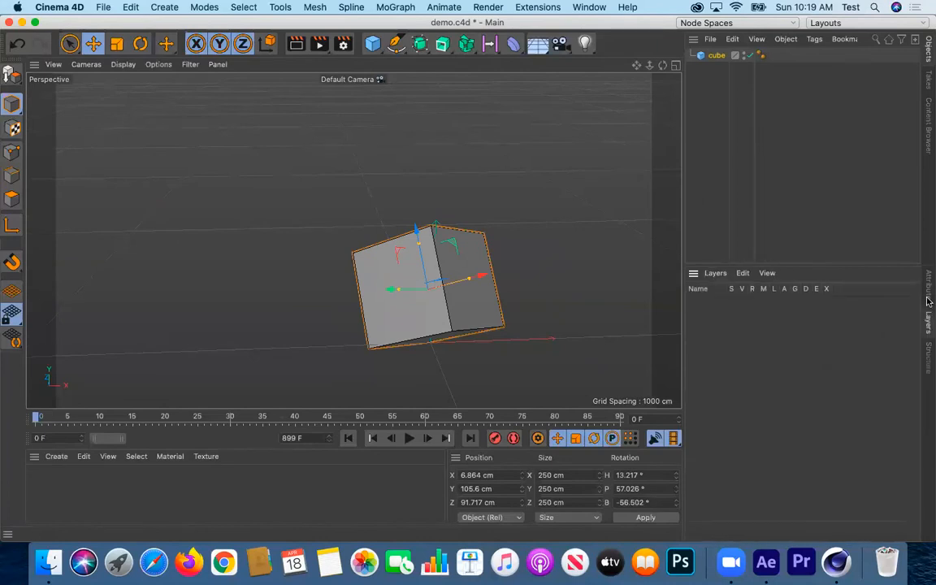
click(928, 299)
click(928, 320)
click(928, 291)
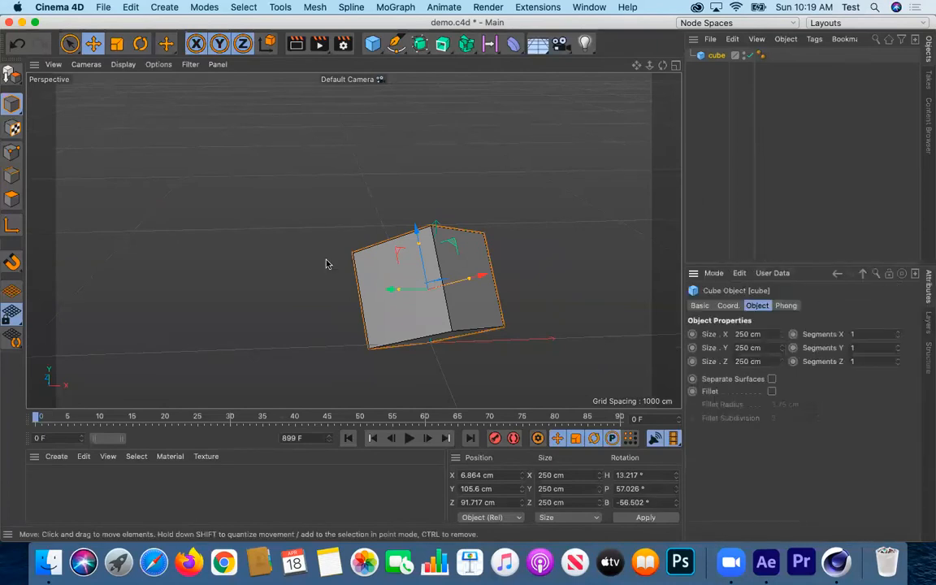
- Raise the cube to about X -12 cm, Y 232 cm, Z 171 cm and set its X, Y and Z segments to 3
drag(421, 234, 405, 179)
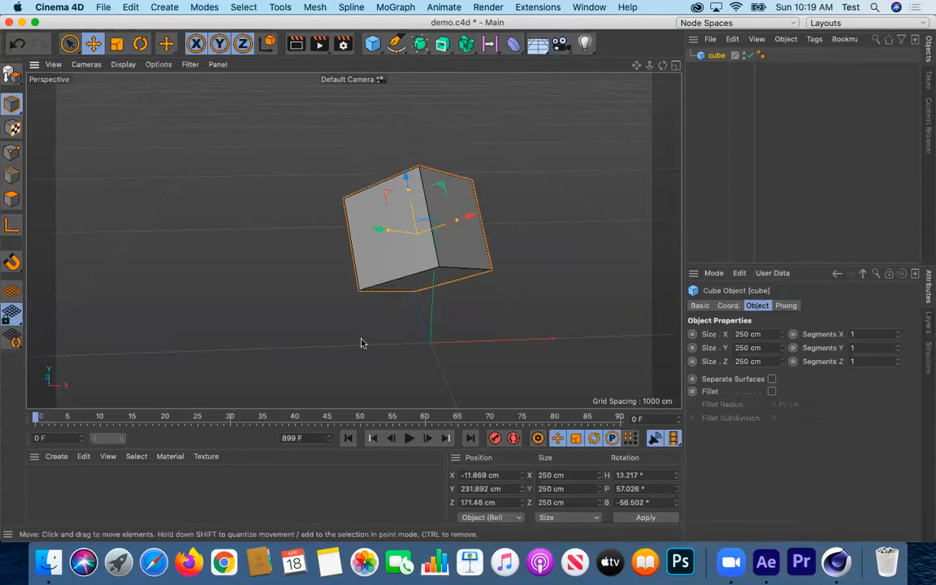
drag(872, 335, 822, 334)
text(3)
key(Return)
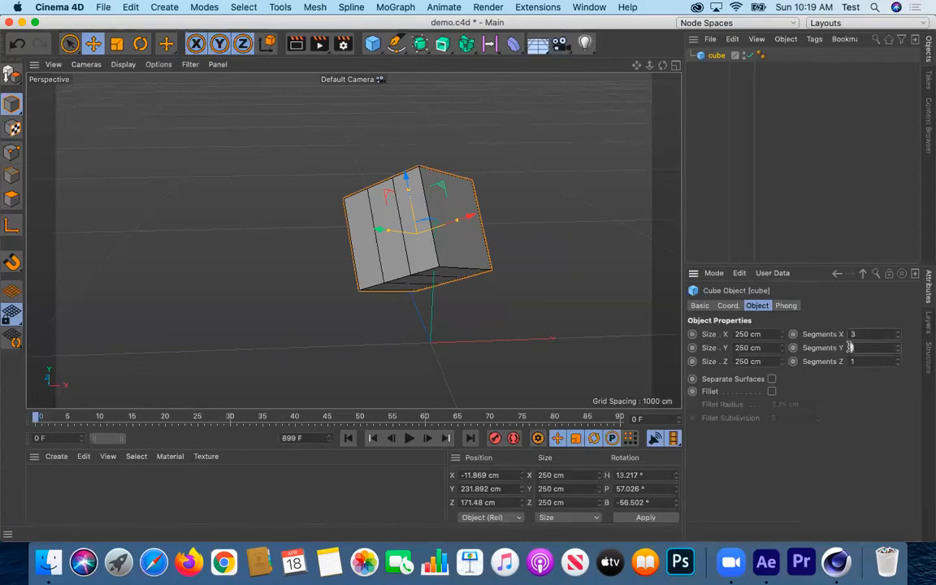
drag(876, 364, 836, 360)
text(3)
key(Return)
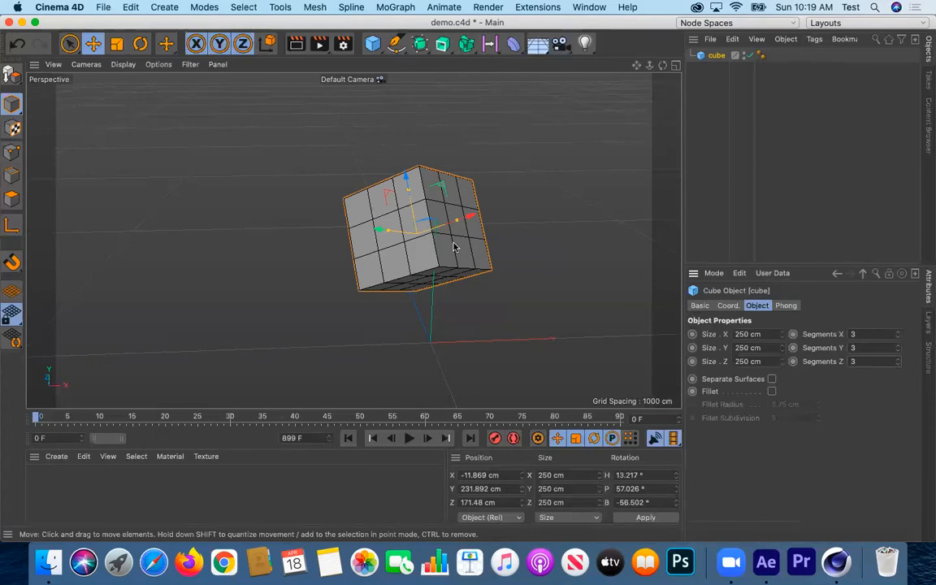
- Move the cube to about X -62 cm, Y 241 cm, Z 73 cm and leave it selected
drag(388, 195, 360, 204)
click(493, 278)
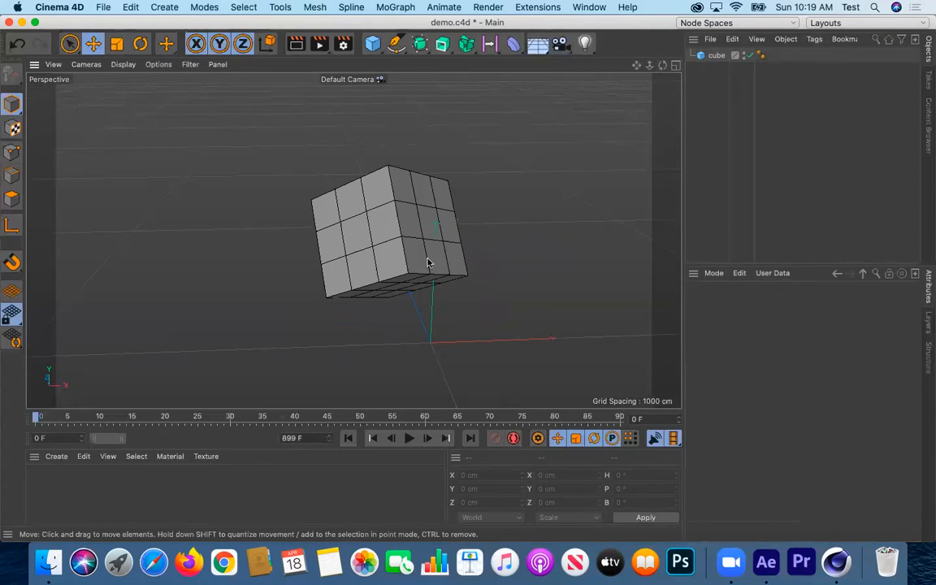
mouse_move(352, 220)
mouse_down()
mouse_move(362, 207)
mouse_move(367, 225)
mouse_up()
click(474, 322)
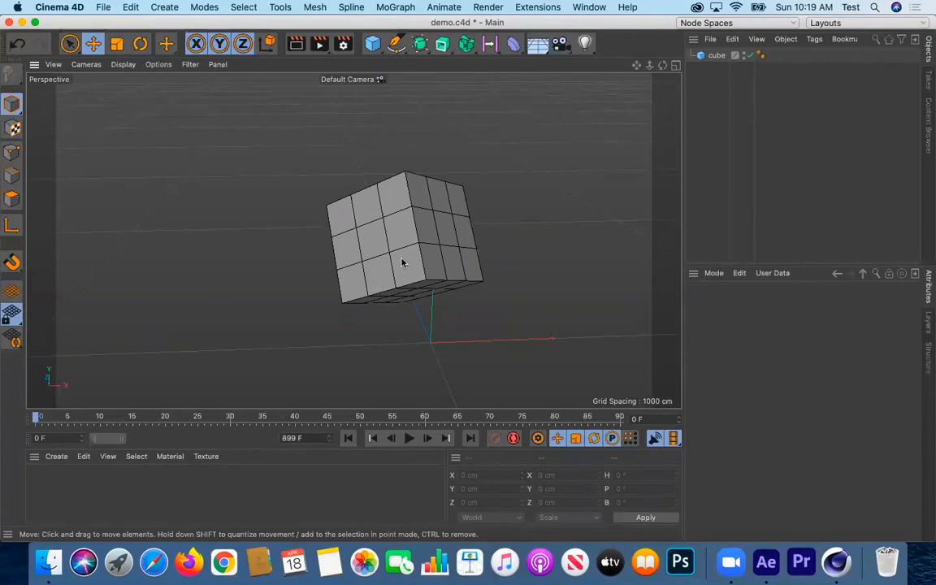
click(333, 213)
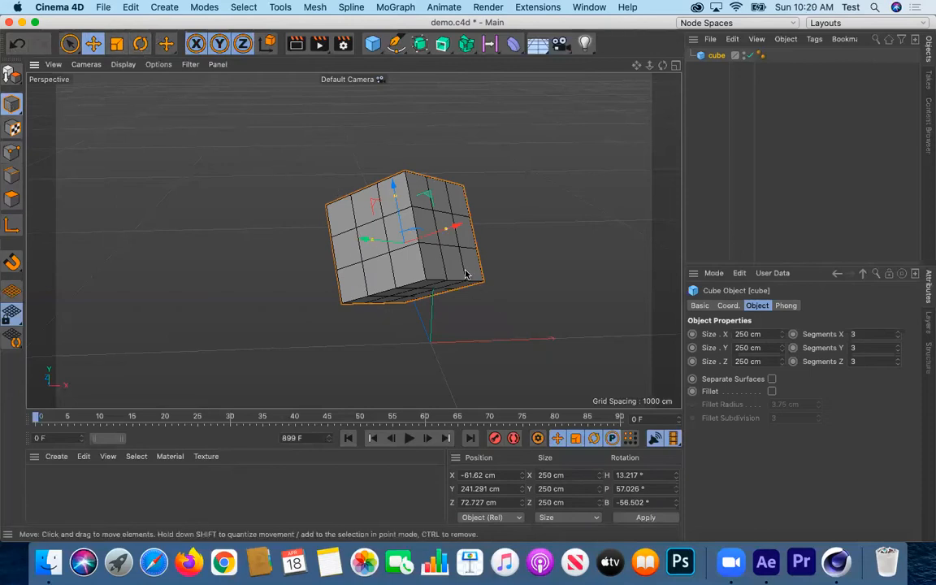
- Try Points, Edges and Polygons modes on the parametric cube, shifting it to about X -83 cm, Y 237 cm, and return to Model mode
click(11, 152)
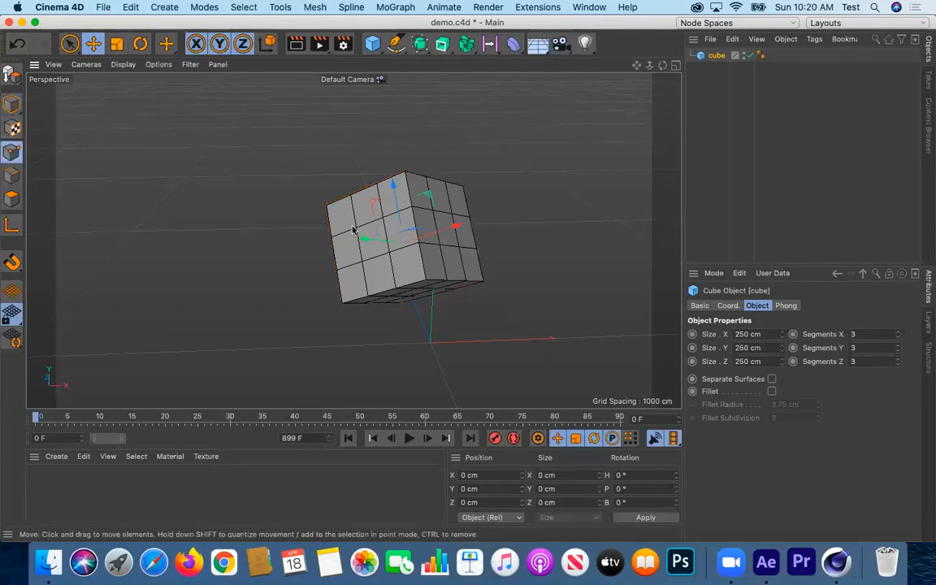
click(12, 175)
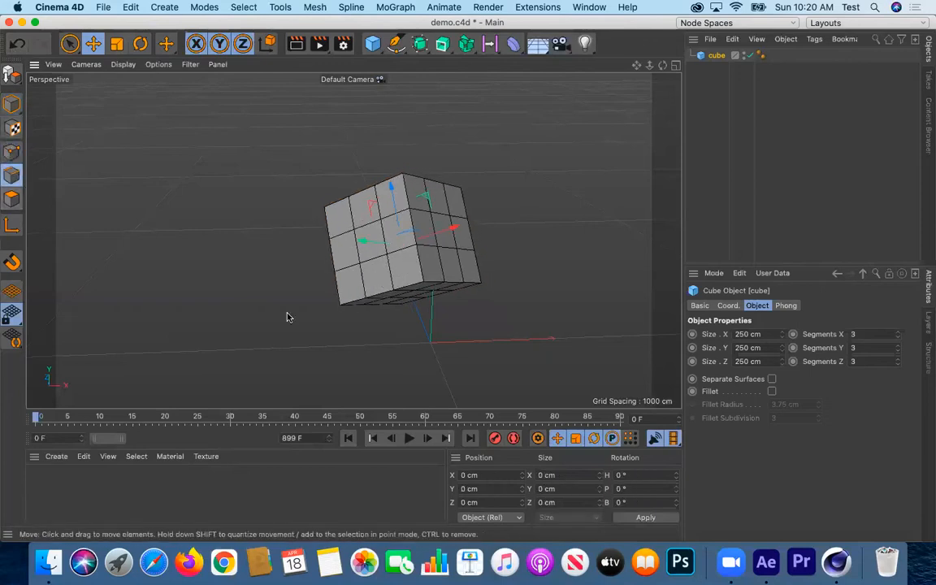
drag(357, 295, 356, 278)
click(12, 200)
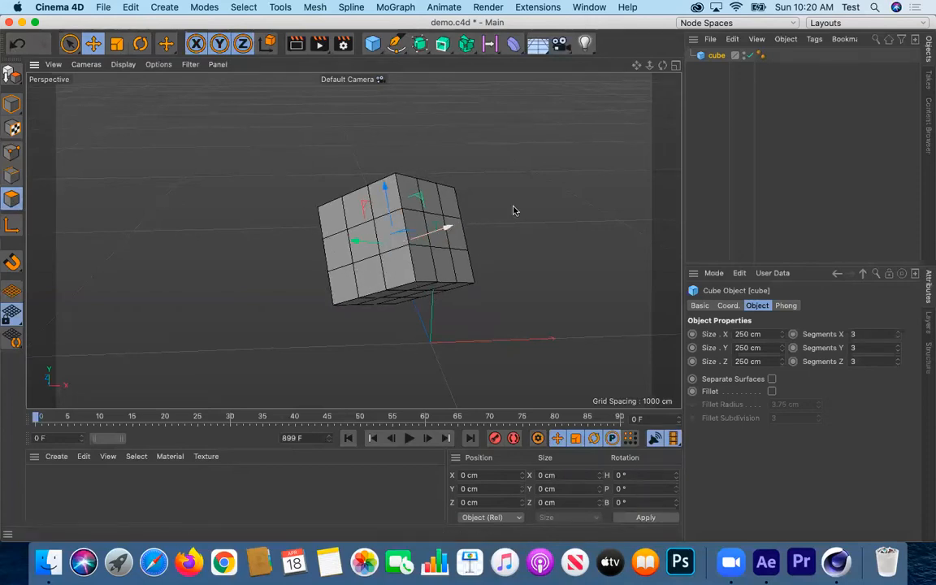
click(12, 103)
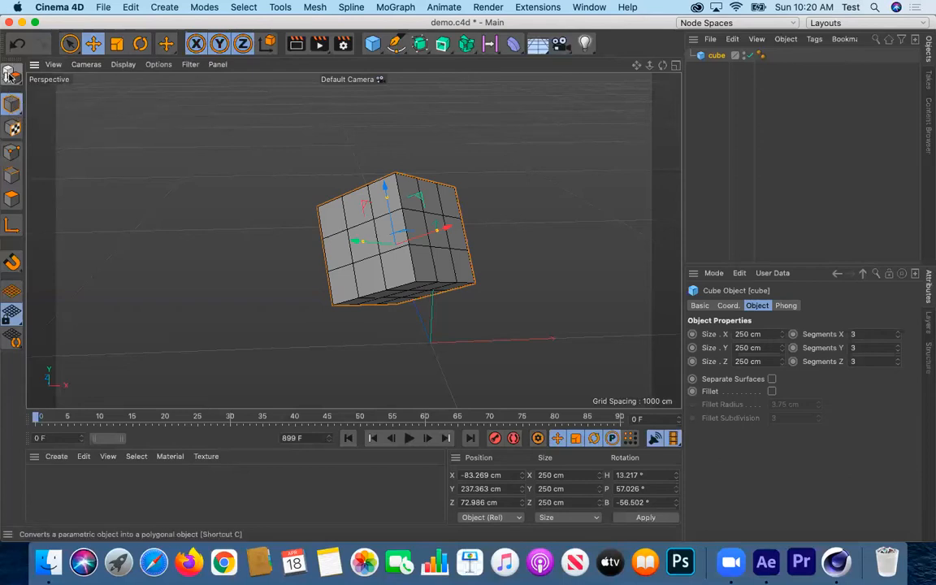
- Convert the parametric cube into an editable polygon object and switch to Polygons mode
click(10, 73)
click(13, 151)
click(12, 197)
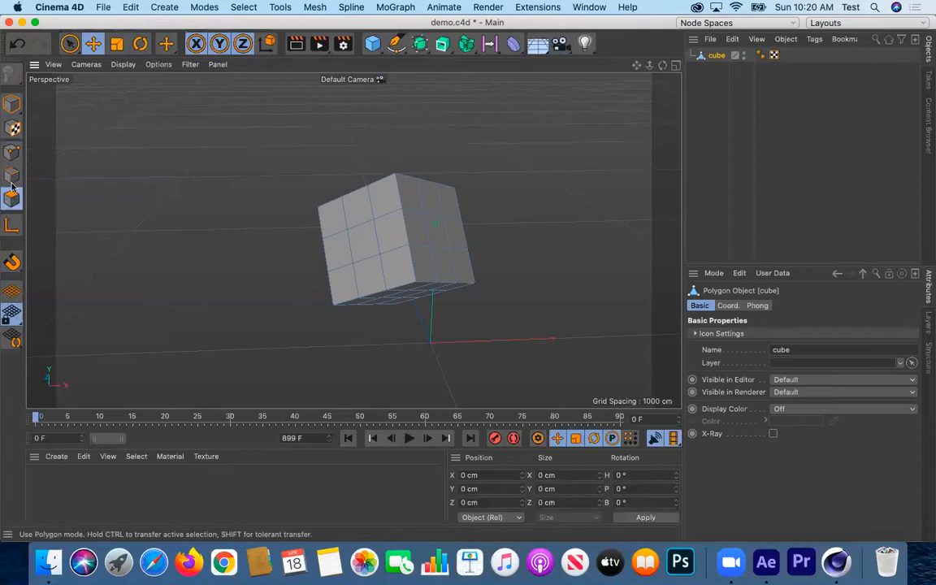
- Pull the centre polygon of the cube's +Y face outward and that of the +X face out to about X 227 cm
click(360, 243)
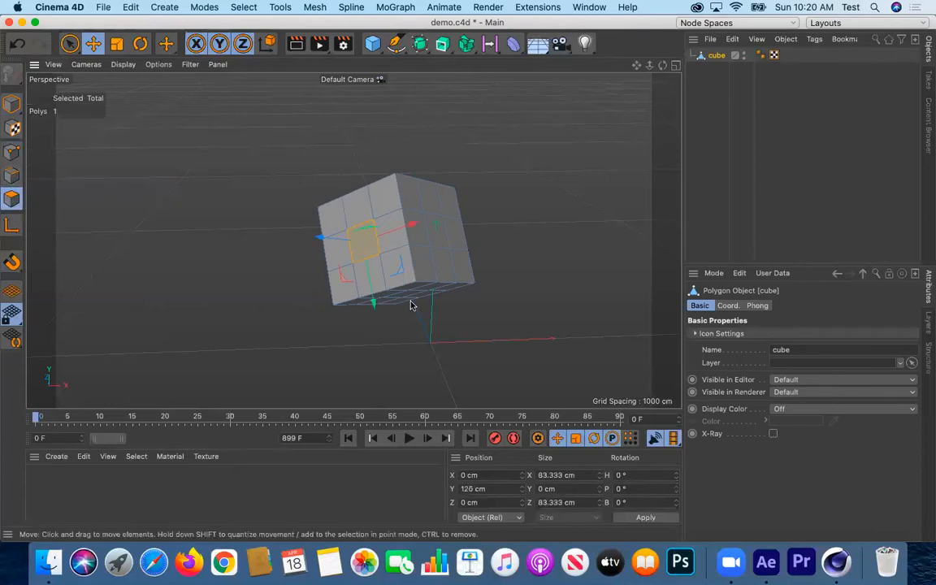
drag(319, 236, 289, 236)
click(445, 238)
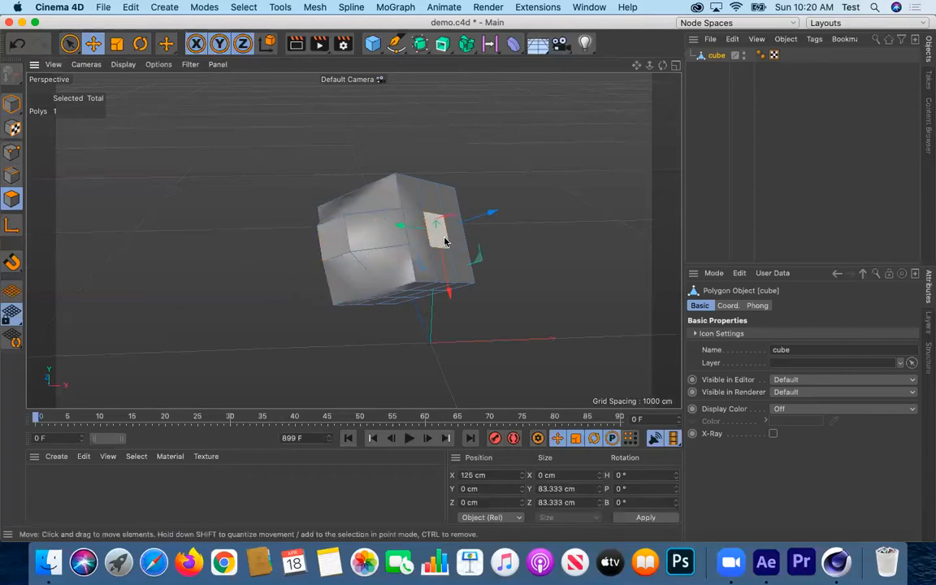
drag(494, 211, 543, 201)
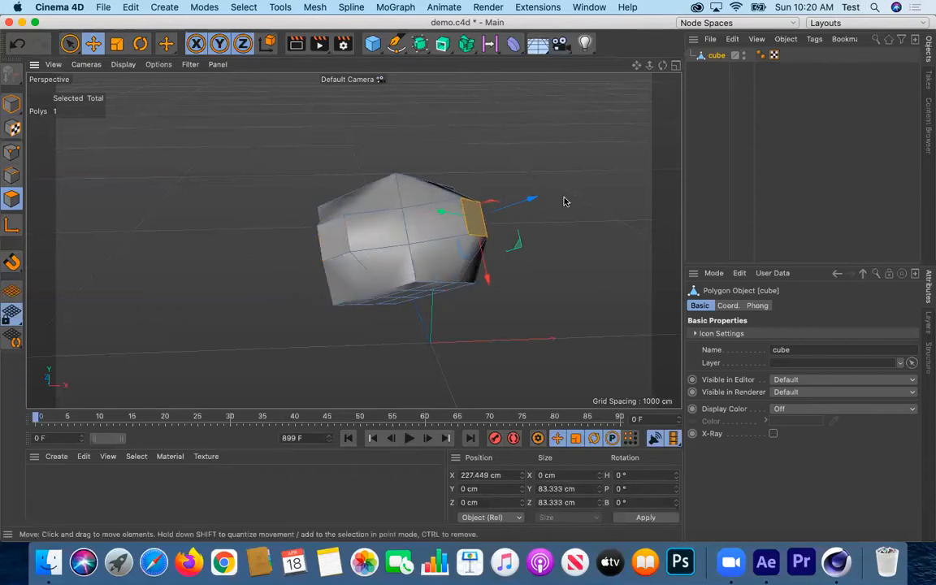
- Pull the centre polygons of the remaining faces outward, the -X one to about X -250 cm and the +Z one to about Z 252 cm
alt+drag(537, 165, 547, 219)
click(403, 301)
drag(391, 244, 498, 217)
click(389, 198)
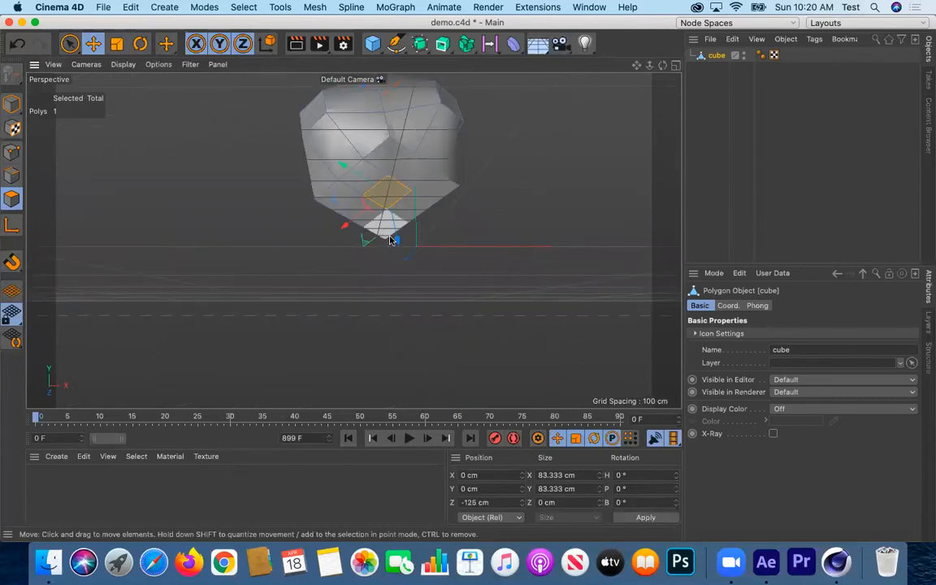
mouse_move(397, 239)
mouse_down()
mouse_move(278, 266)
mouse_move(286, 254)
mouse_move(429, 228)
mouse_move(383, 246)
mouse_up()
click(475, 210)
alt+drag(492, 265, 458, 260)
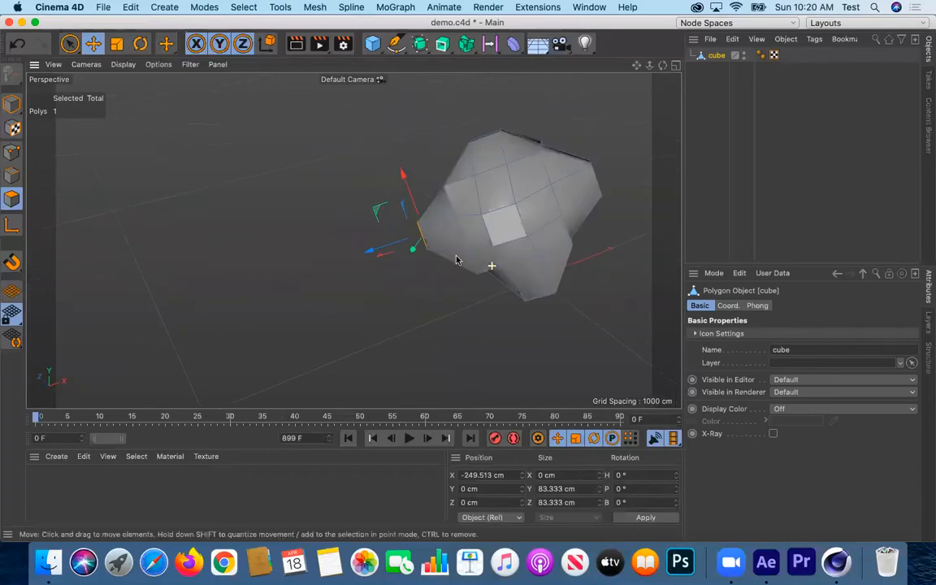
click(481, 139)
drag(470, 89, 464, 71)
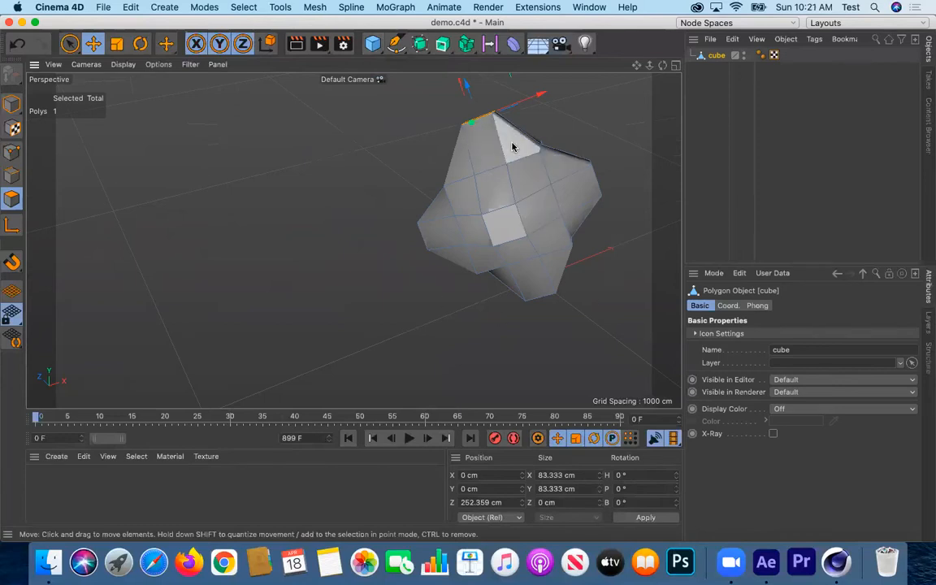
- Put the mesh in Points mode, check the reshaped cube in the After Effects composition, and return to Cinema 4D
click(10, 153)
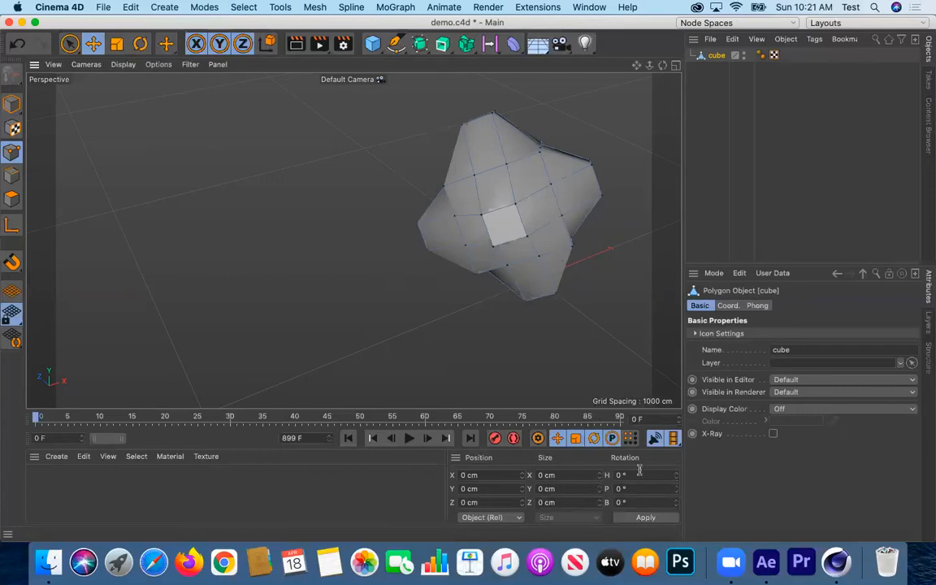
click(761, 567)
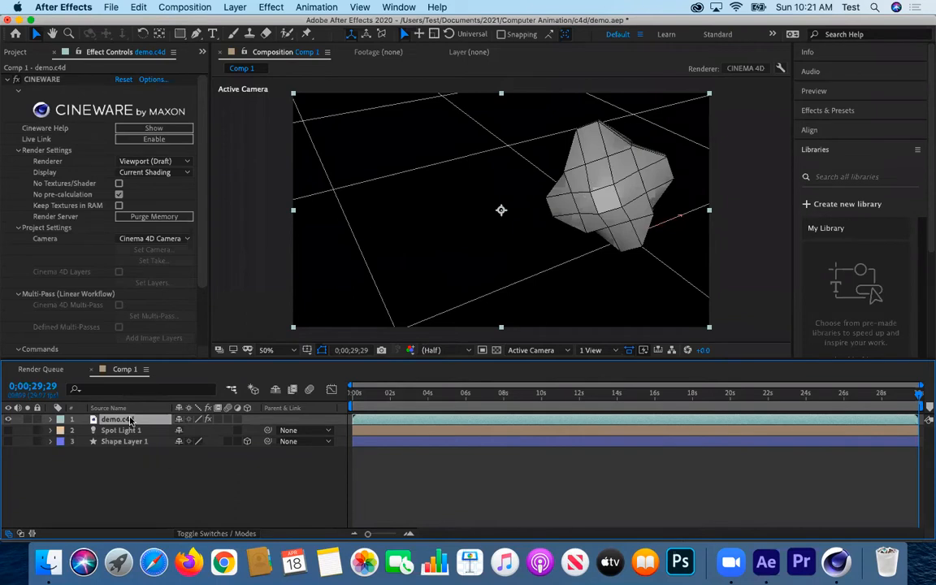
click(828, 565)
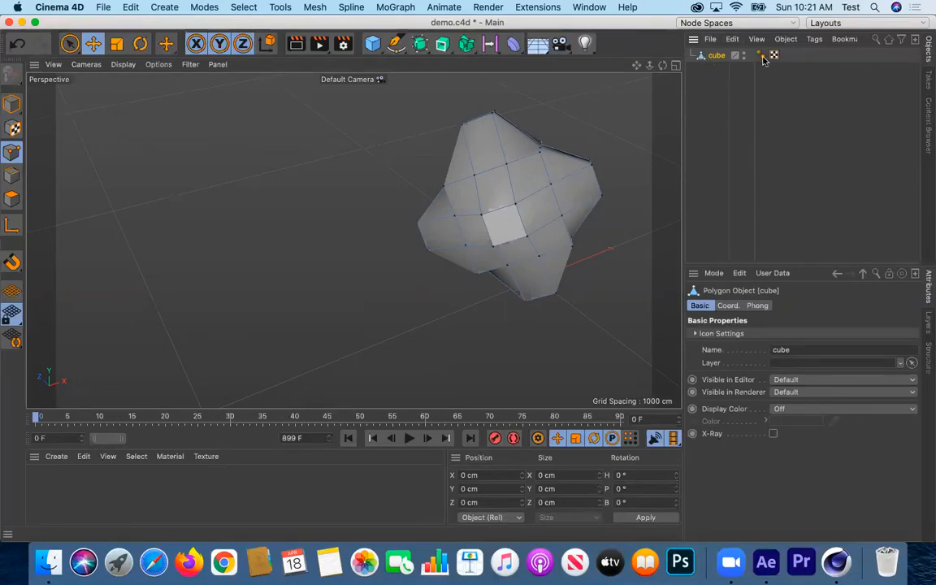
- Delete the cube from the scene and switch the viewport to the Top view
click(812, 62)
key(Delete)
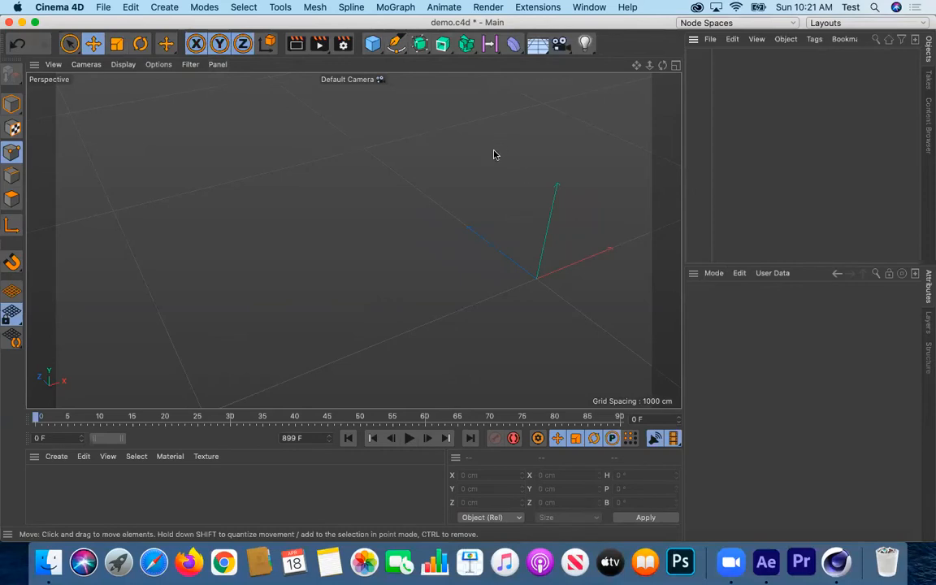
alt+drag(409, 224, 57, 82)
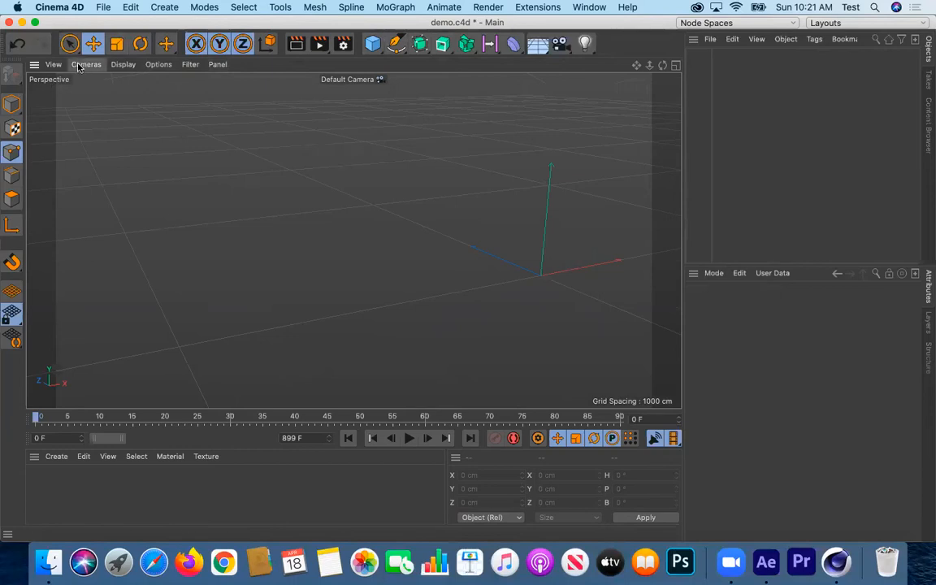
click(79, 66)
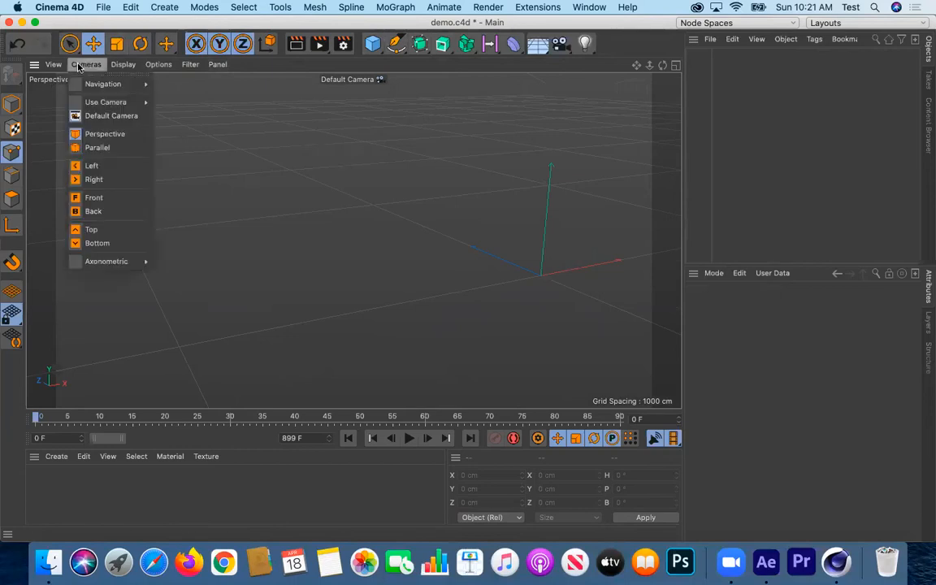
click(95, 228)
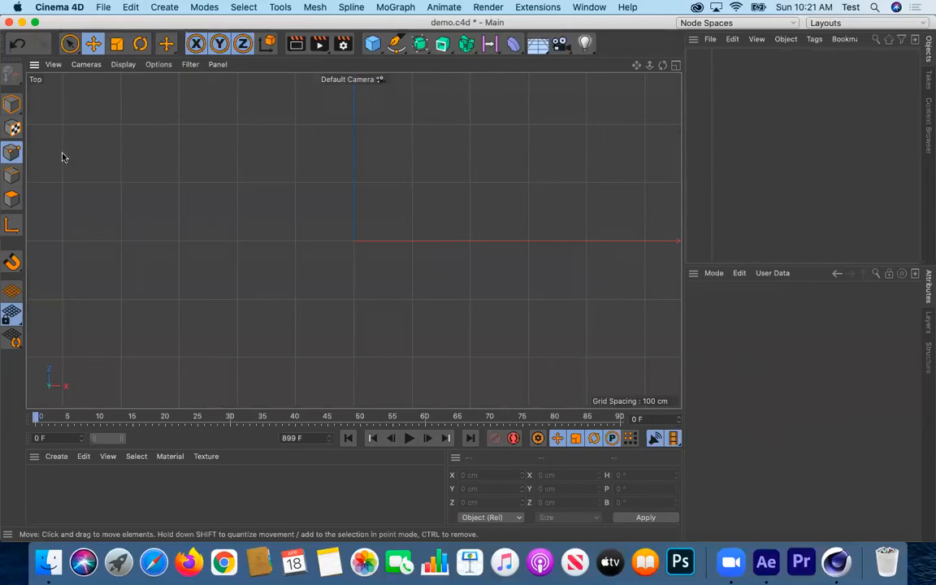
click(123, 65)
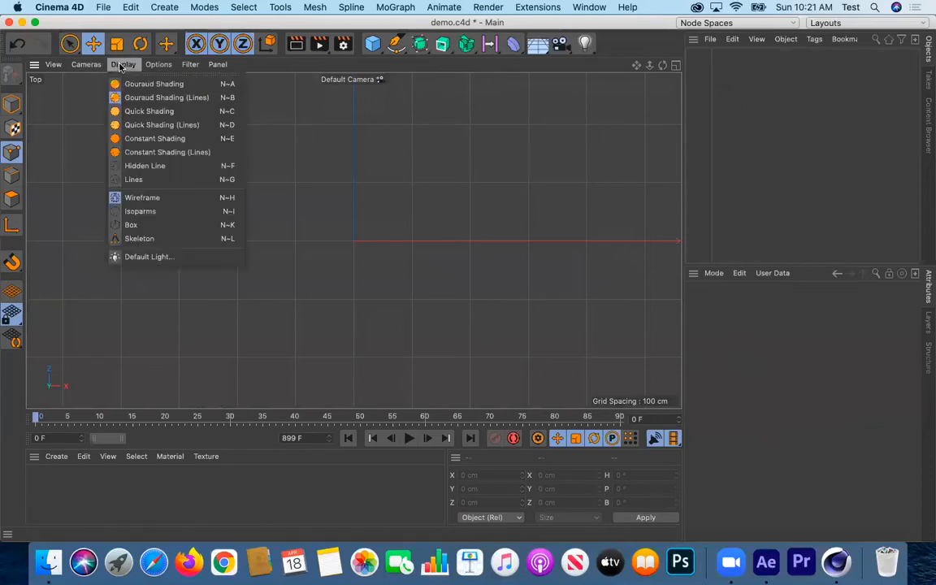
click(151, 67)
click(124, 65)
click(126, 66)
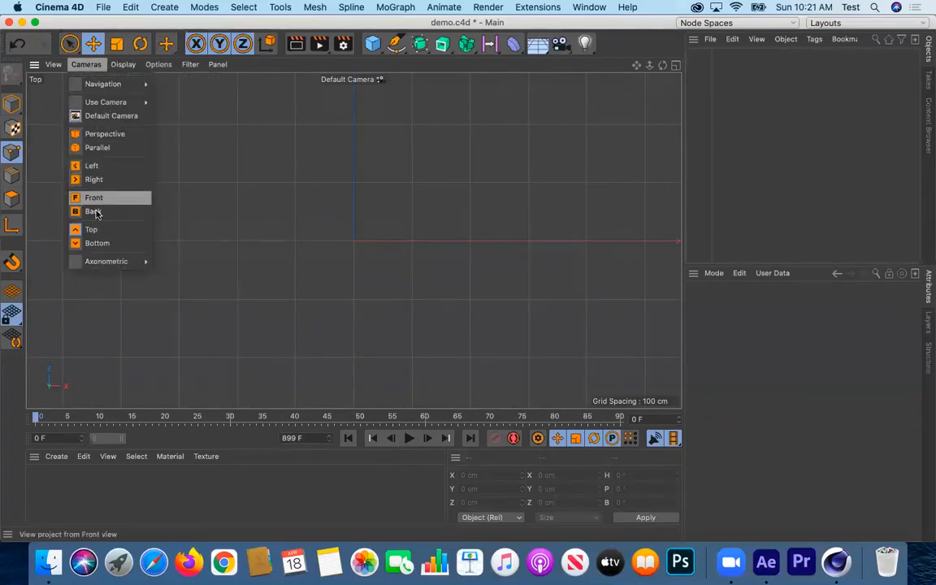
click(104, 133)
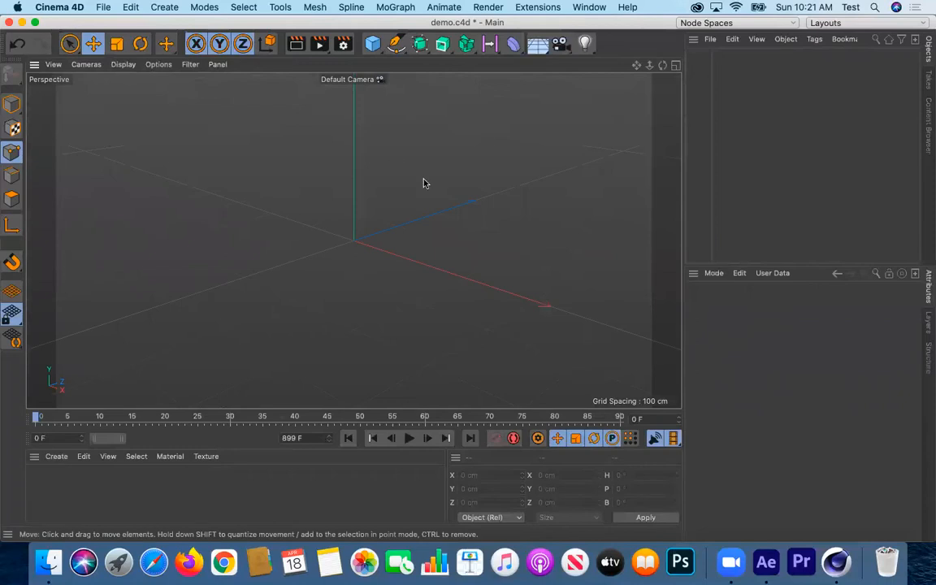
click(86, 64)
click(91, 229)
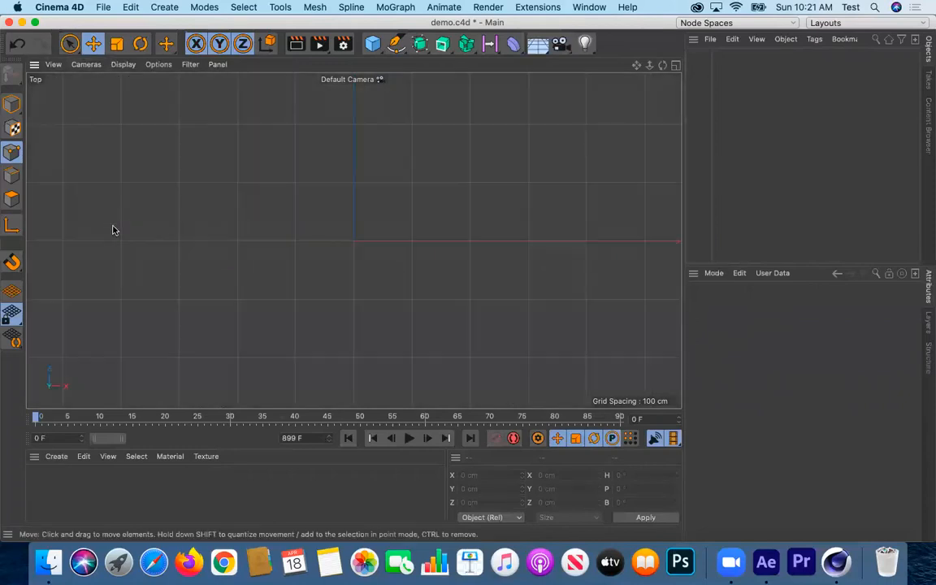
- Draw a closed, curvy six-point Bezier outline around the origin with the Spline Pen in the Top view, and return to the Perspective view
click(393, 45)
click(315, 137)
drag(406, 120, 449, 140)
drag(527, 200, 581, 208)
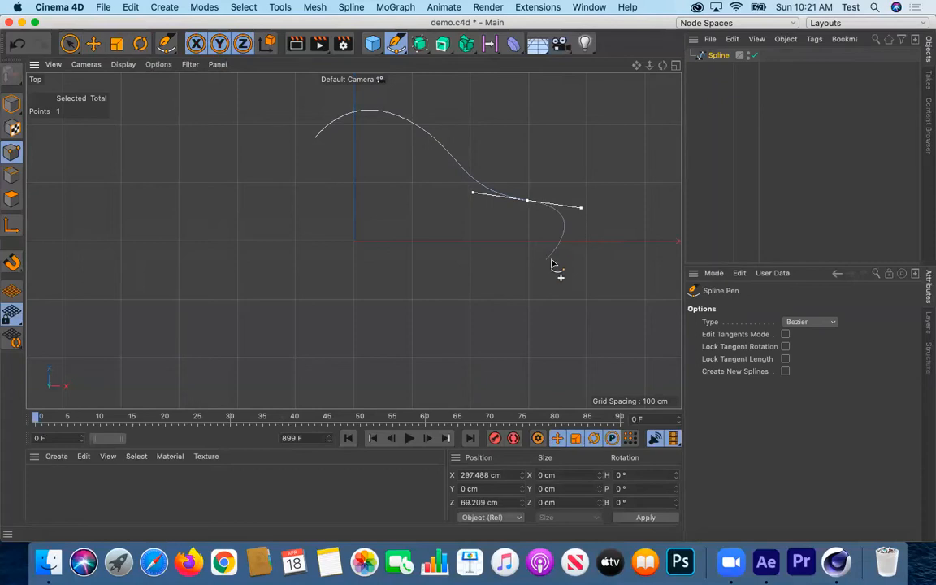
drag(491, 335, 443, 340)
drag(305, 328, 252, 301)
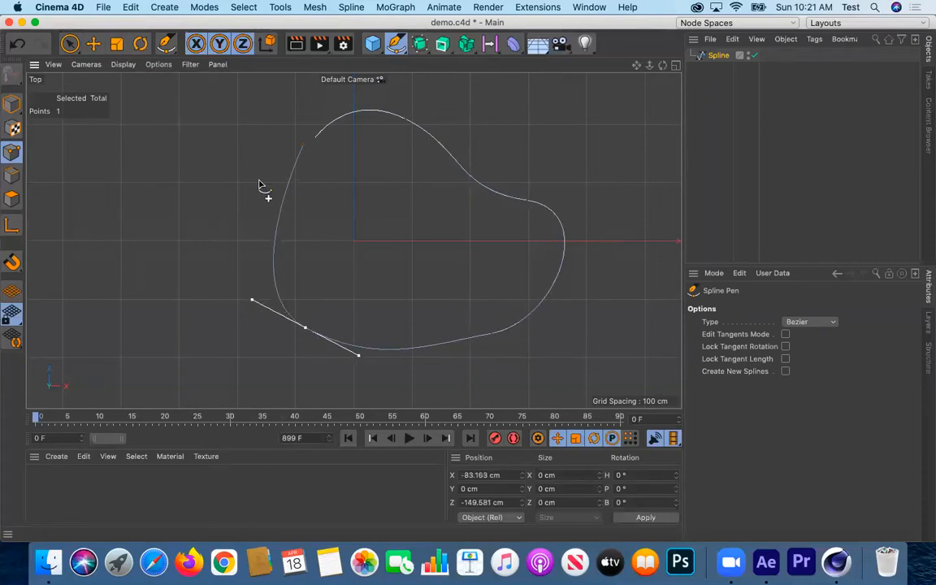
drag(274, 216, 276, 162)
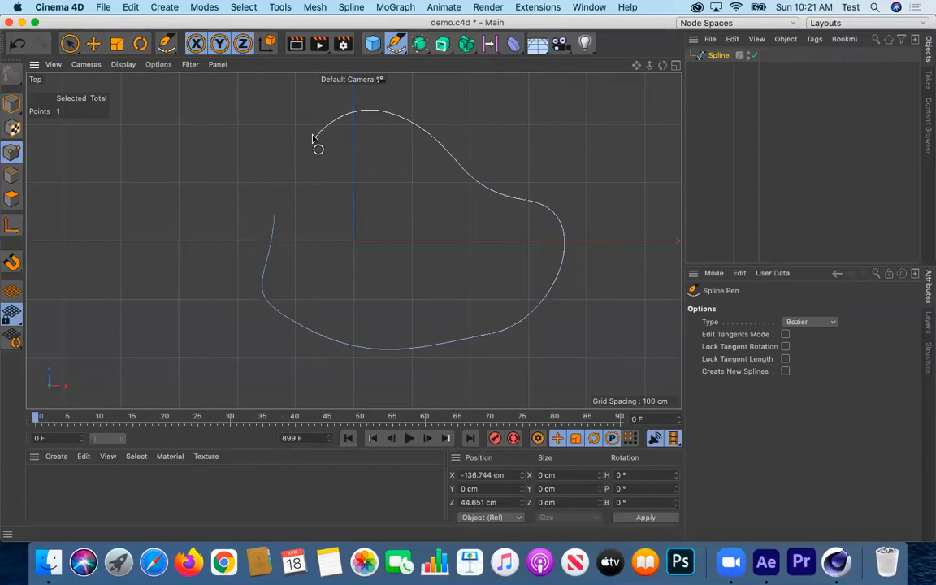
click(310, 127)
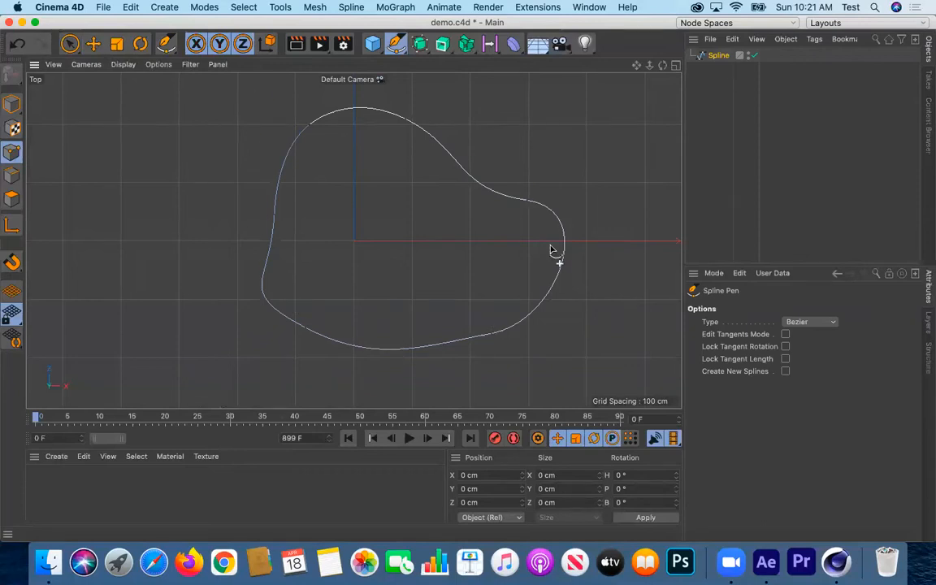
click(85, 65)
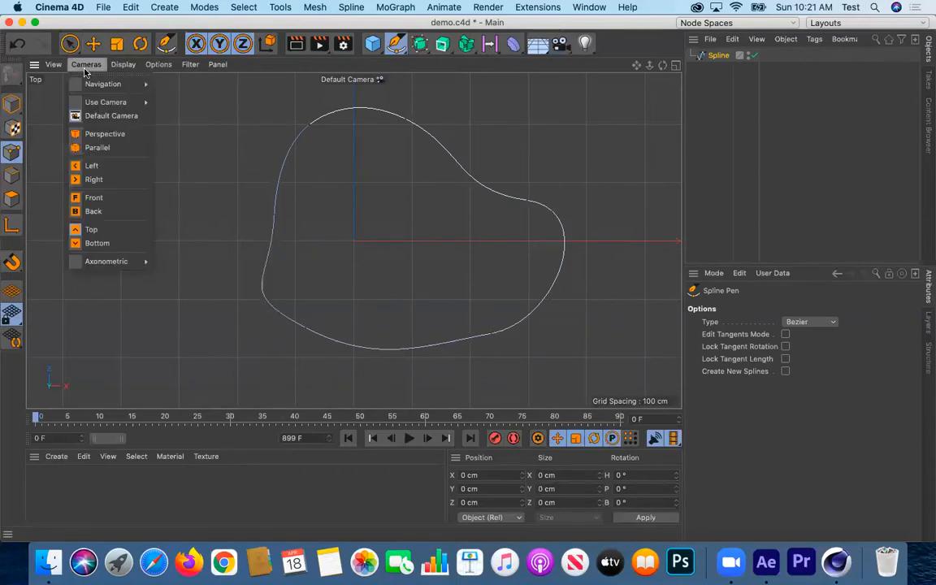
click(88, 135)
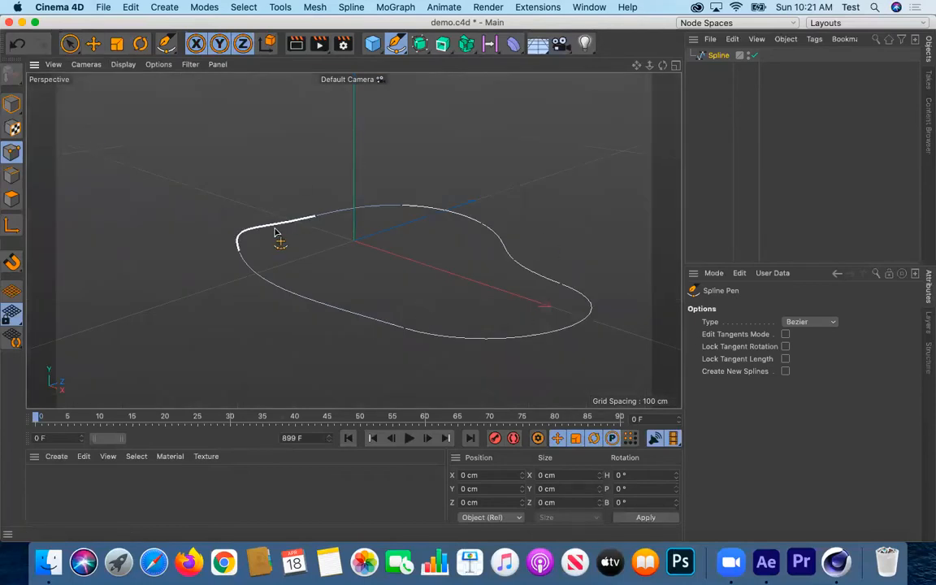
- Examine the closed spline in the full-size Top viewport and in the Front viewport
click(47, 65)
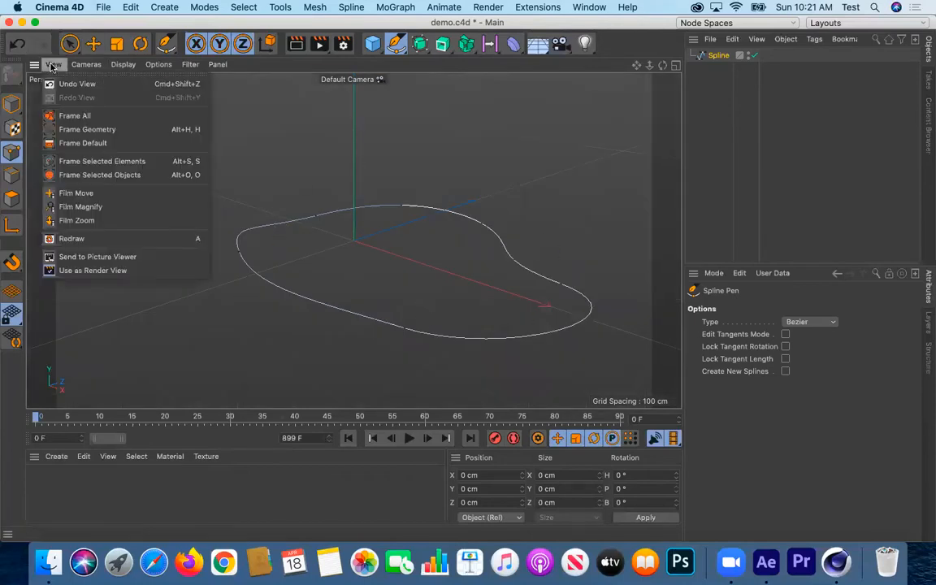
click(52, 65)
click(52, 65)
click(35, 68)
click(135, 66)
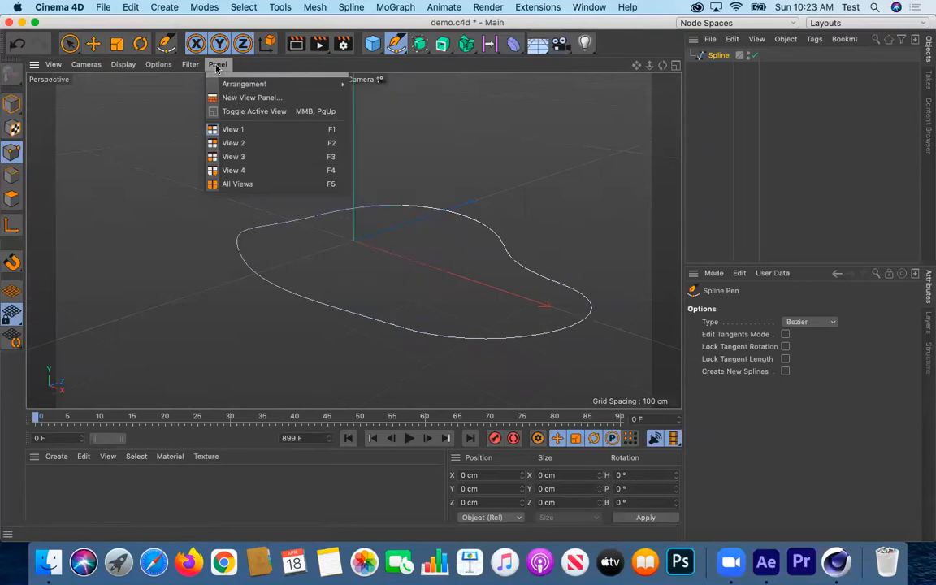
click(242, 143)
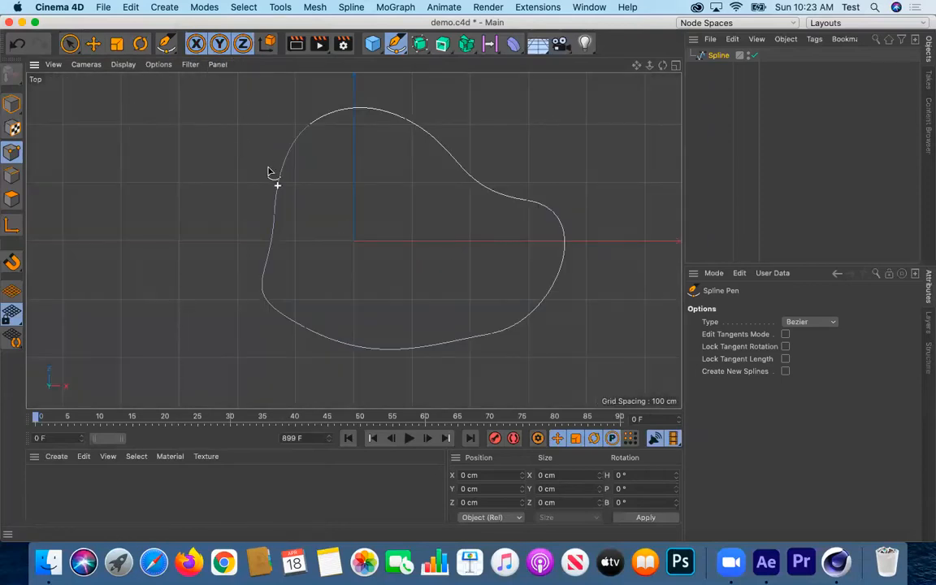
click(226, 65)
click(238, 157)
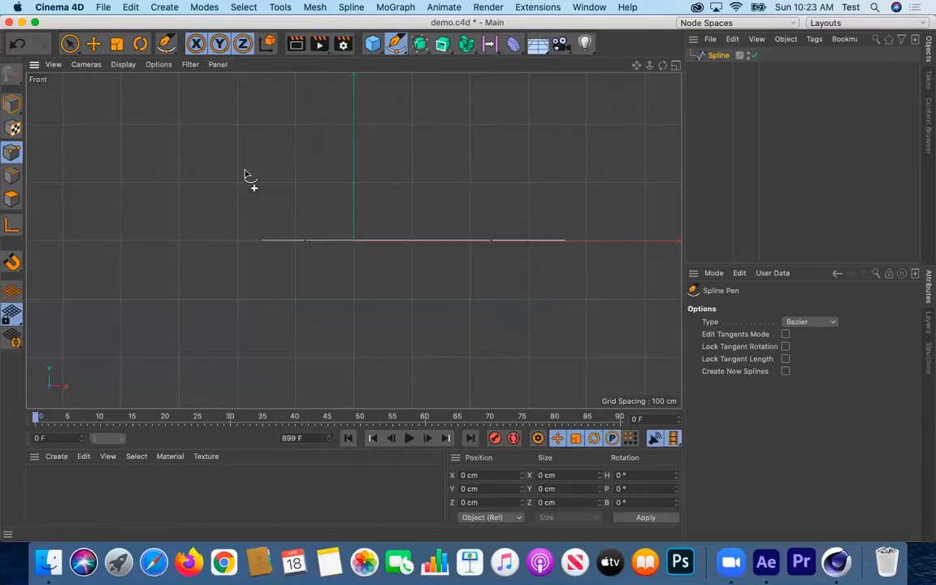
click(215, 65)
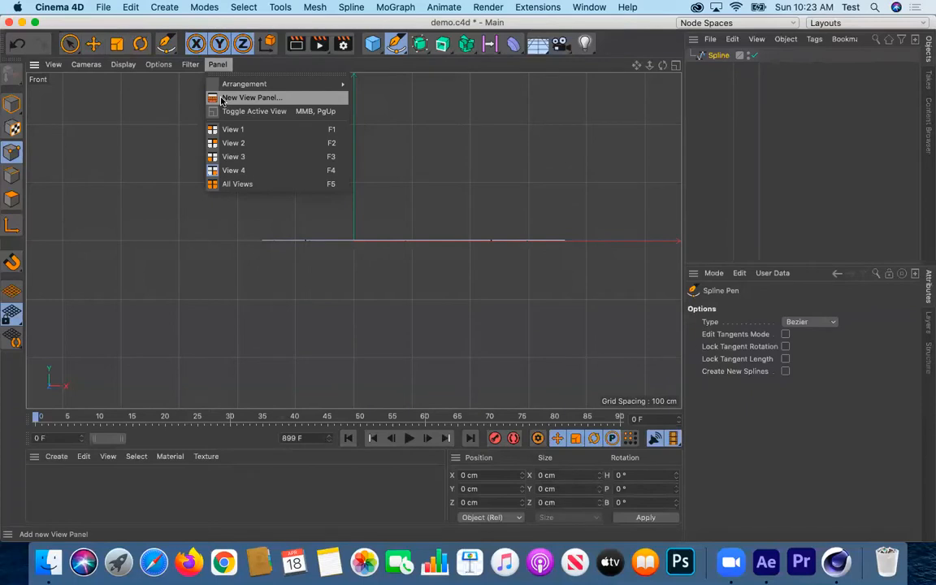
click(222, 98)
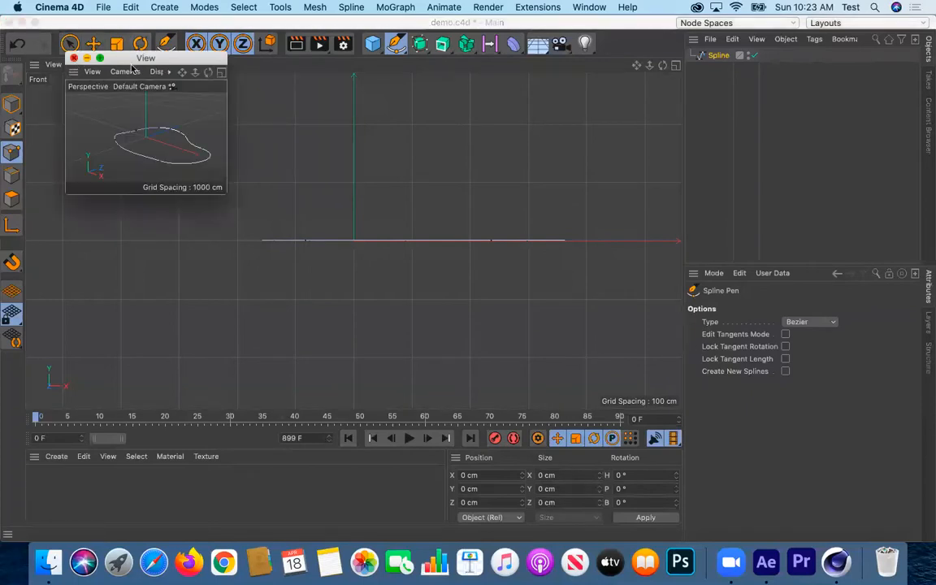
click(73, 59)
- Show the spline in all four viewports at once and return to the single Perspective viewport
click(216, 65)
click(242, 187)
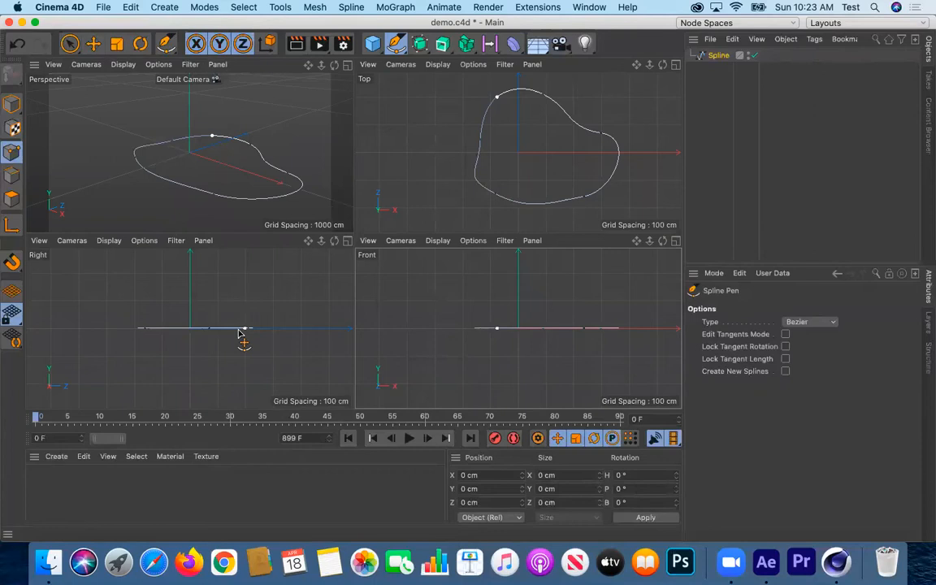
click(221, 66)
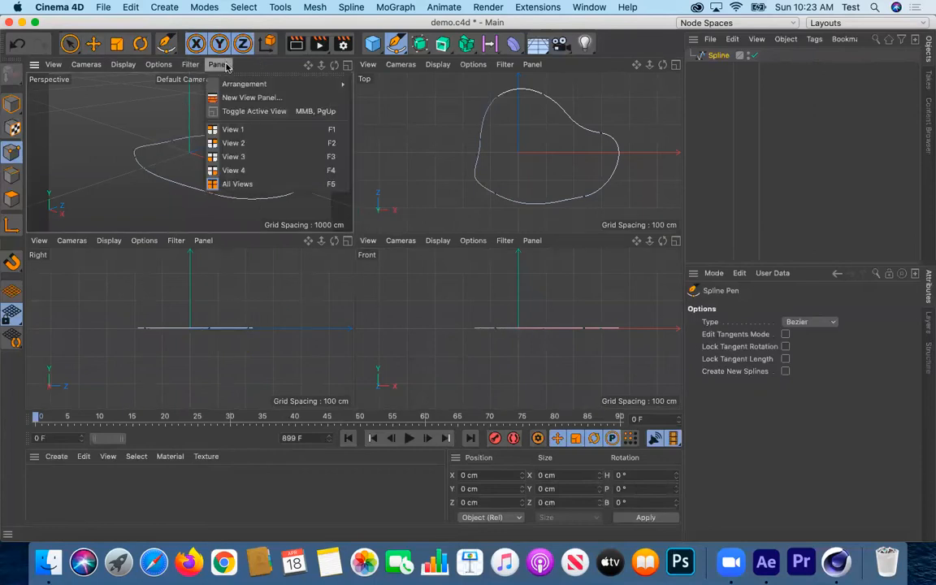
click(236, 129)
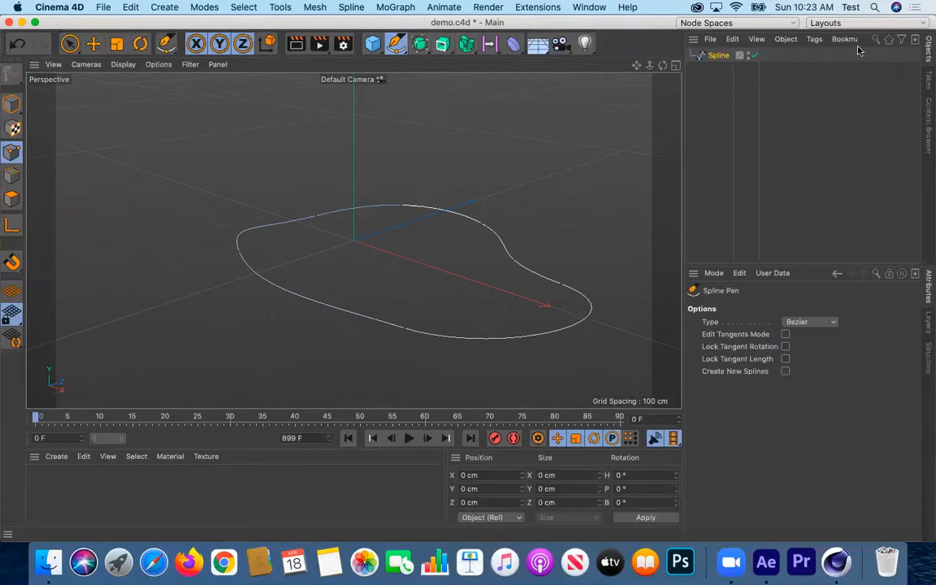
- Add an Extrude generator and make the spline its child to turn the outline into a solid
click(443, 45)
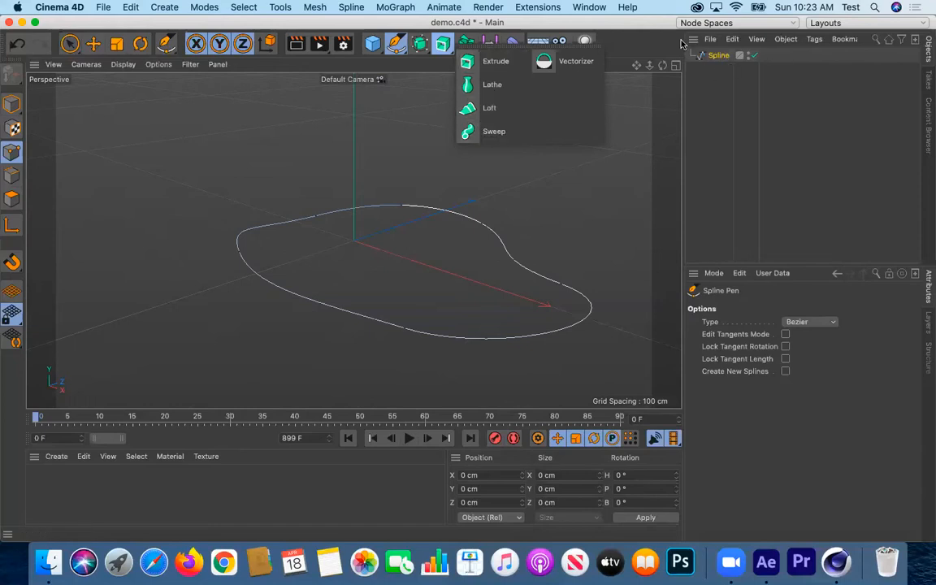
click(497, 63)
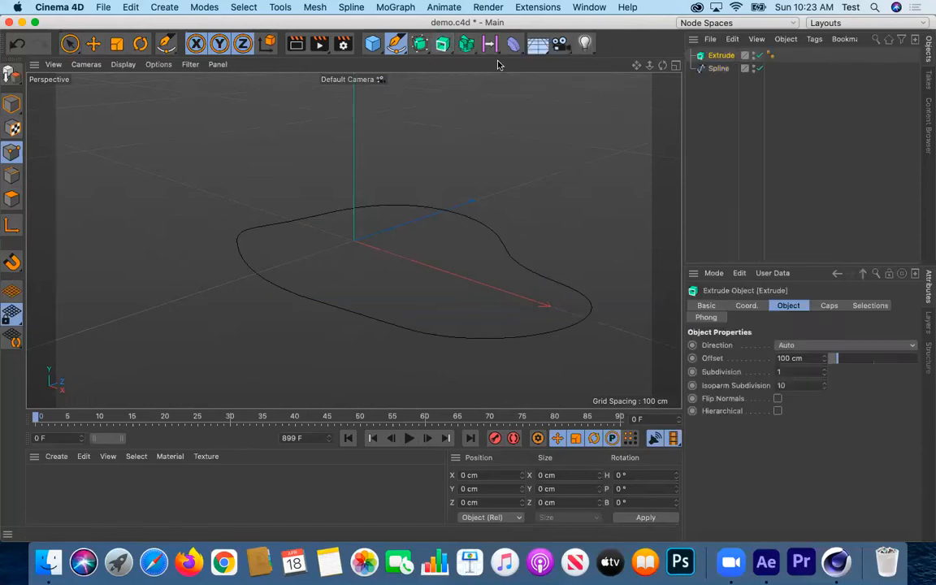
click(716, 70)
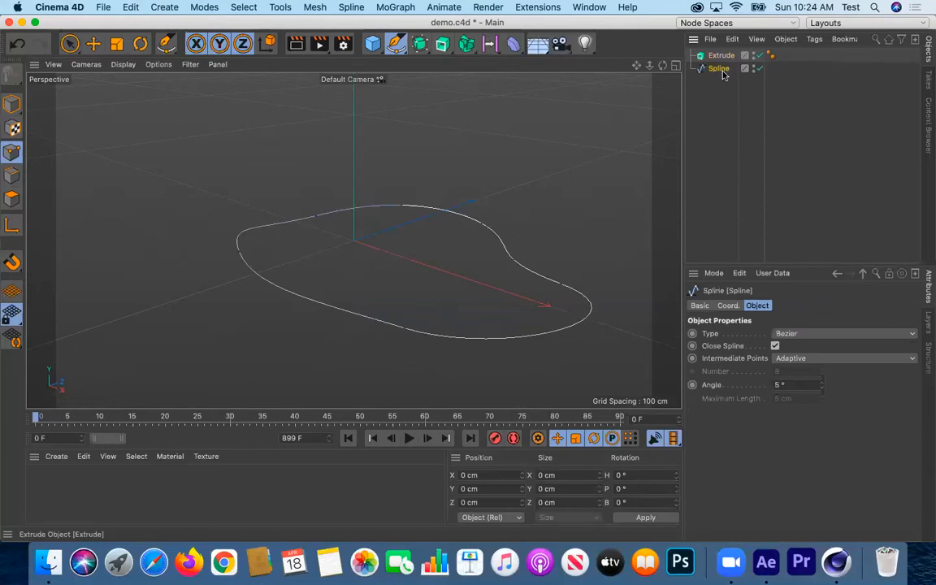
drag(720, 73, 726, 60)
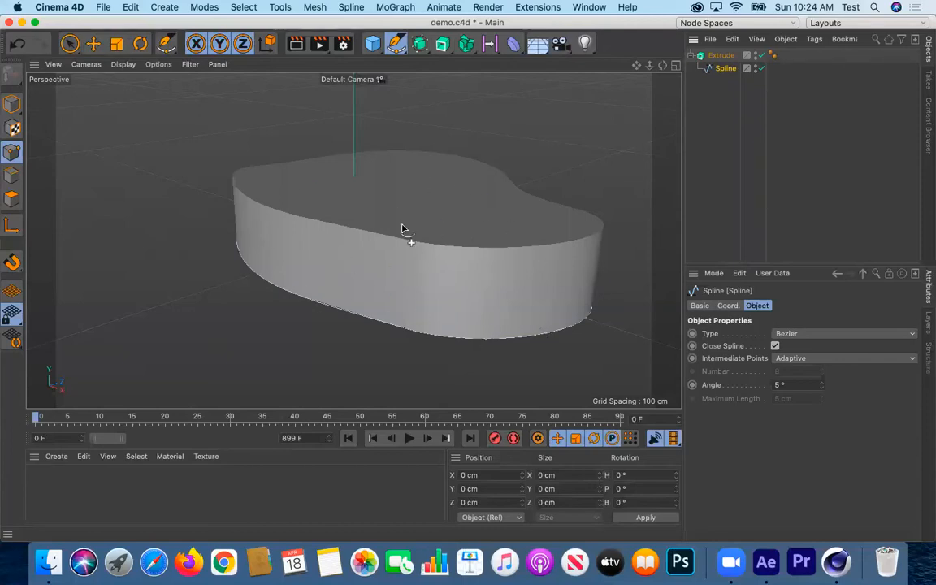
- Set the Extrude object's offset to 109 cm
click(719, 57)
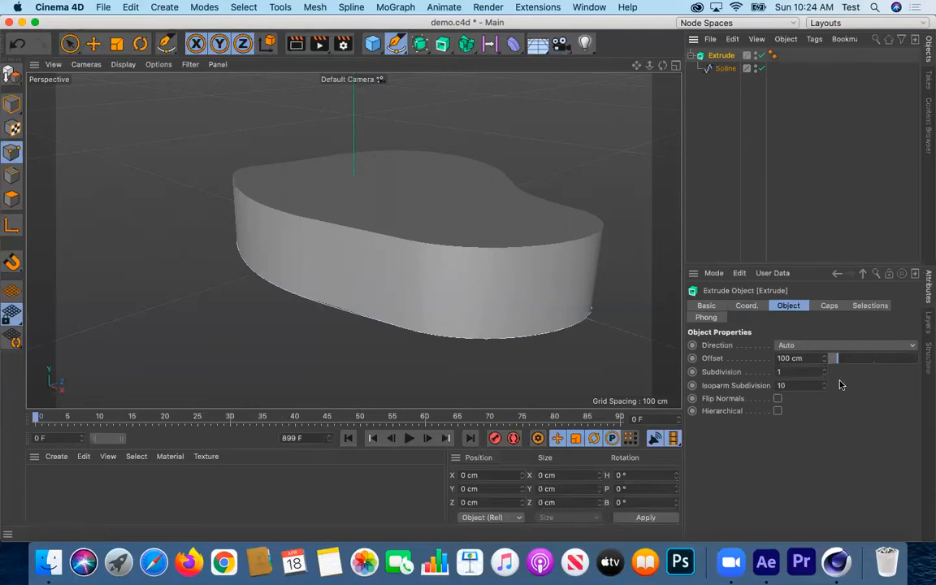
click(704, 306)
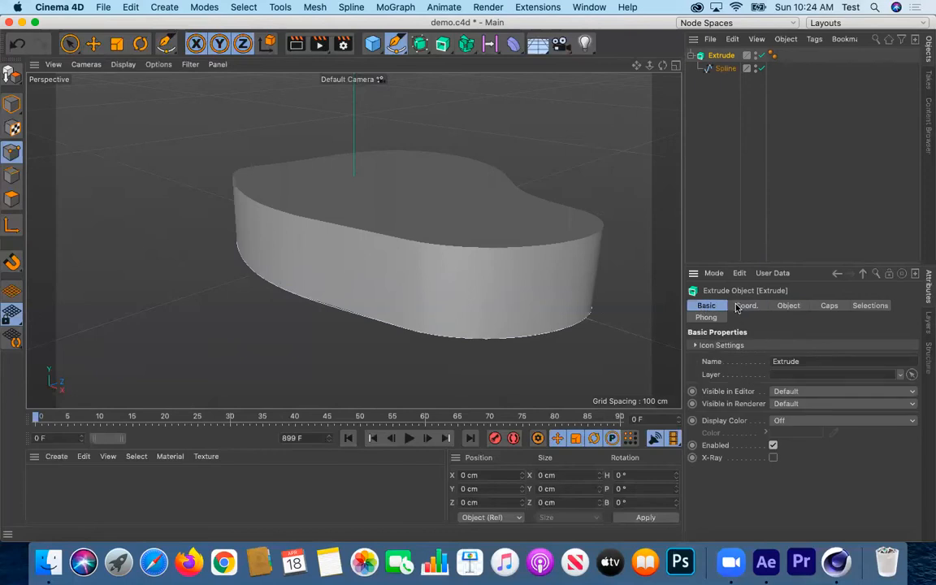
click(740, 307)
click(785, 307)
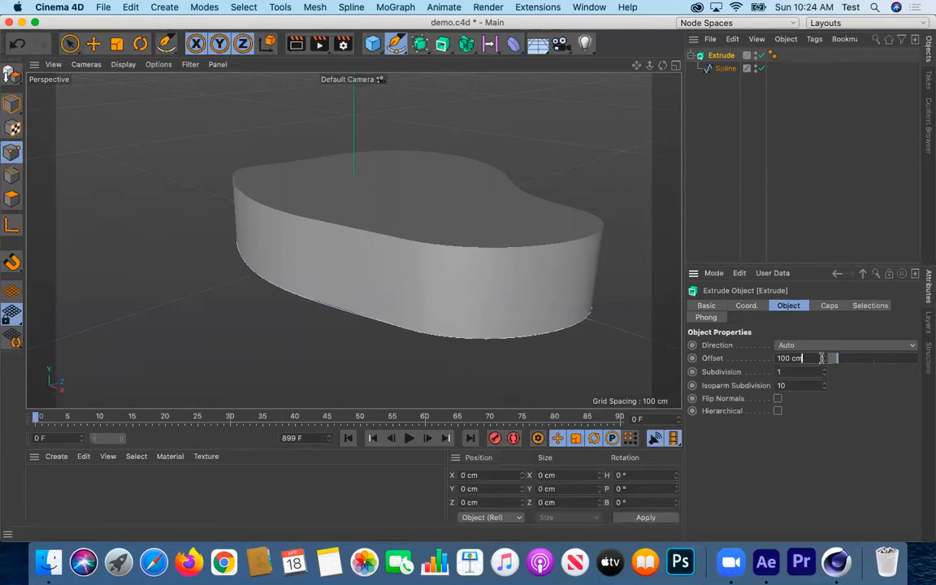
mouse_move(824, 359)
mouse_down()
mouse_move(849, 359)
mouse_move(815, 358)
mouse_move(845, 359)
mouse_move(829, 359)
mouse_move(846, 359)
mouse_move(829, 358)
mouse_move(837, 359)
mouse_up()
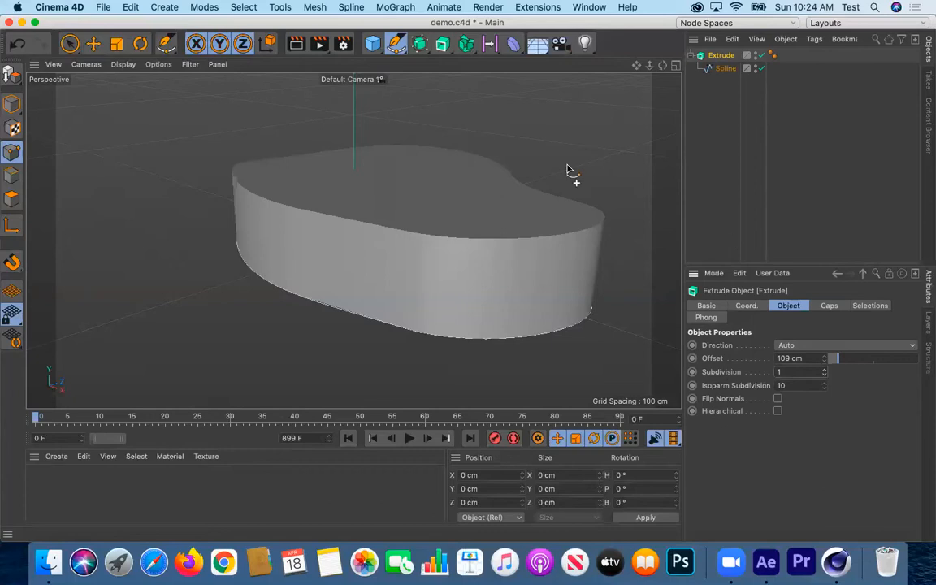
- Show the viewport in Gouraud Shading (Lines) and set the extrusion's subdivision to 3
click(124, 64)
click(154, 91)
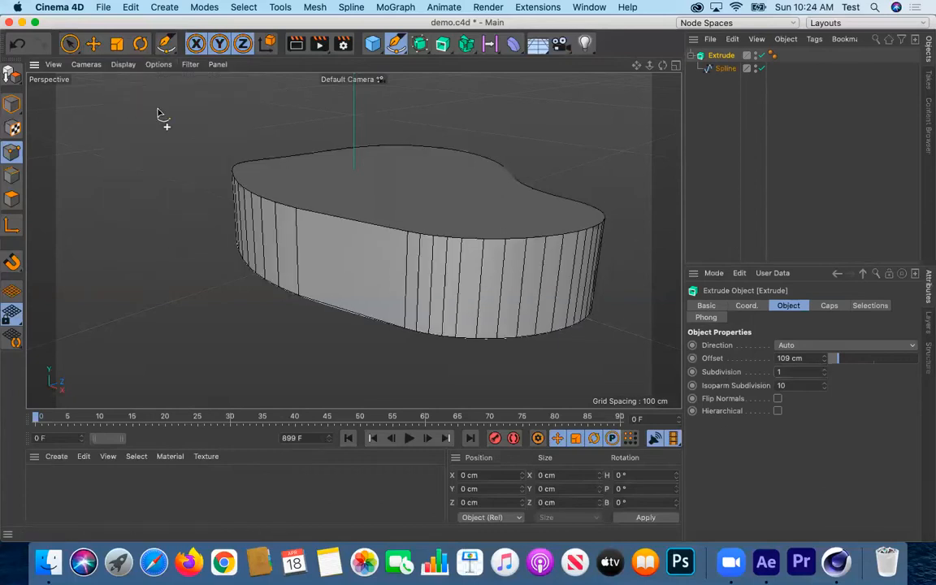
click(826, 370)
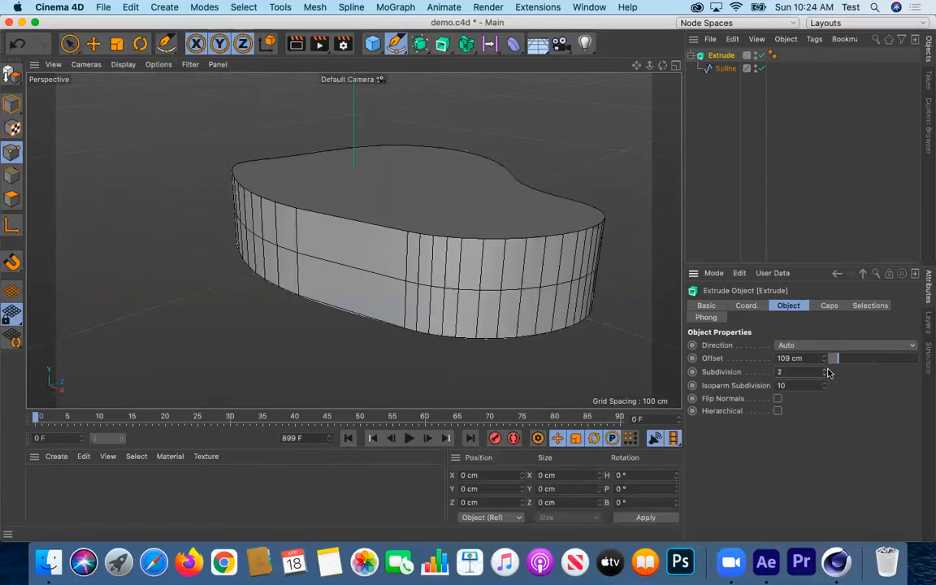
click(826, 370)
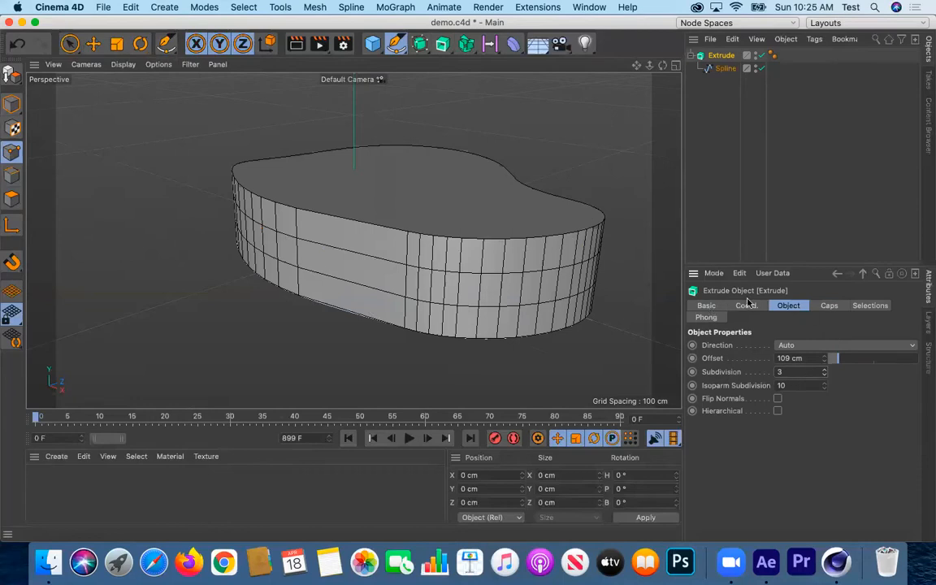
- Disable both the End Cap and the Start Cap of the Extrude object so the shape is open at both ends
click(701, 306)
click(747, 305)
click(801, 306)
click(827, 306)
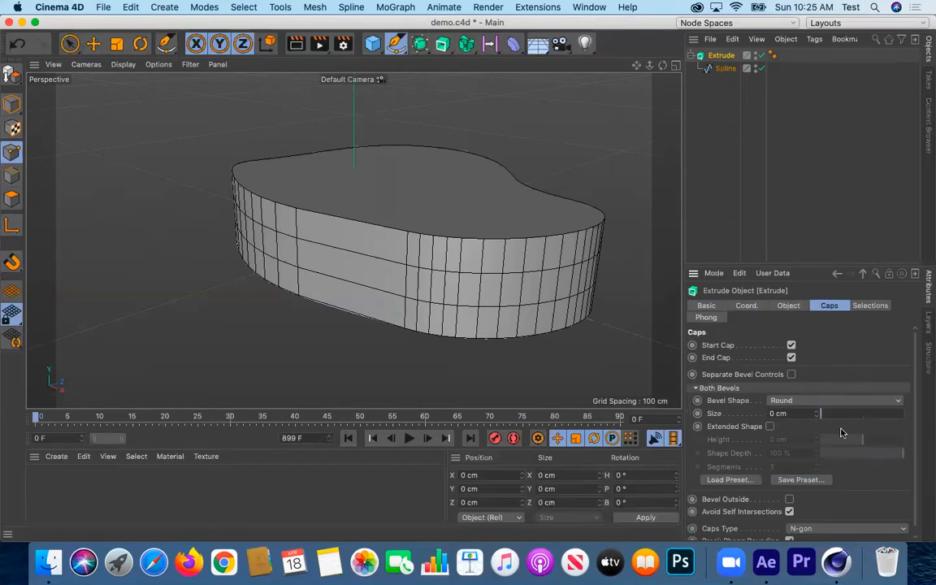
scroll(842, 431, down, 1)
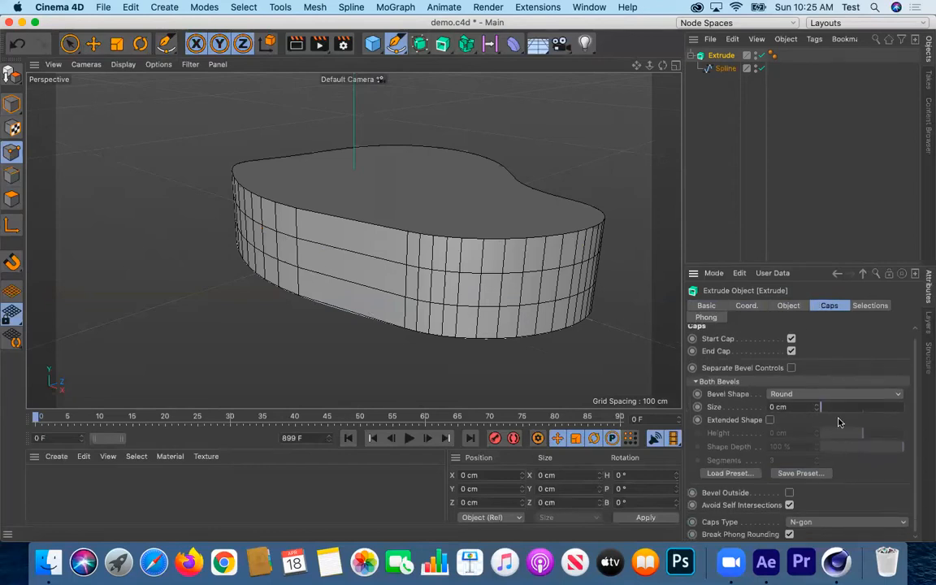
click(792, 352)
click(792, 351)
click(792, 351)
click(792, 351)
click(792, 351)
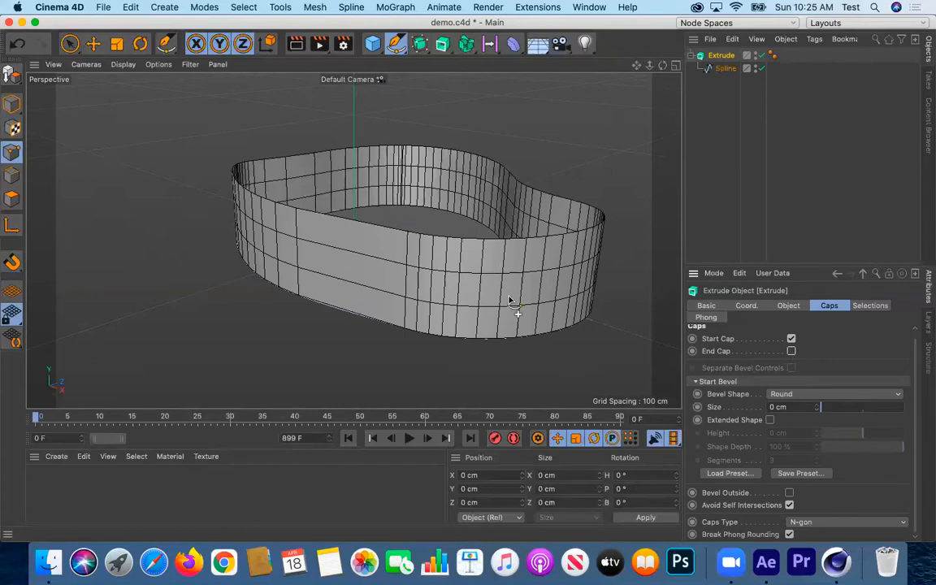
alt+drag(464, 334, 469, 236)
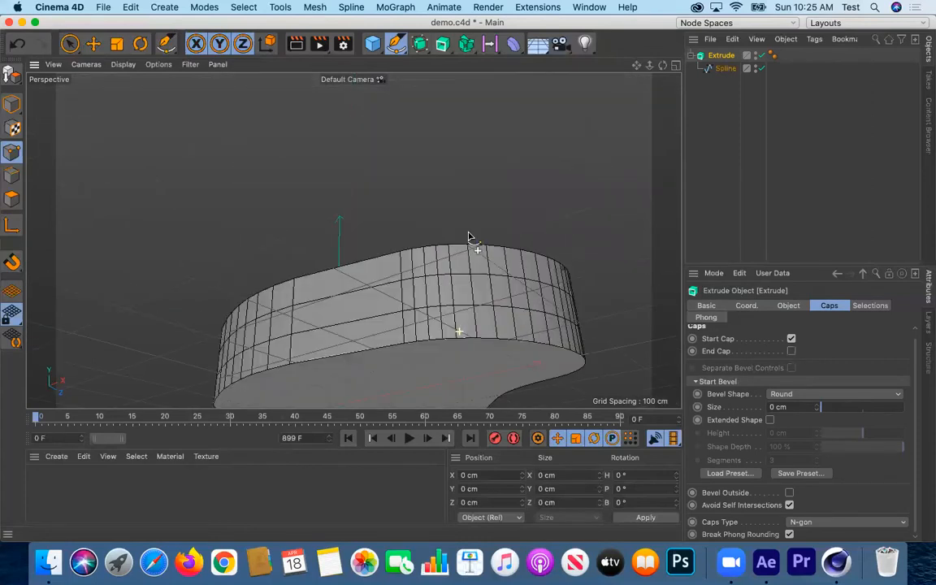
click(792, 339)
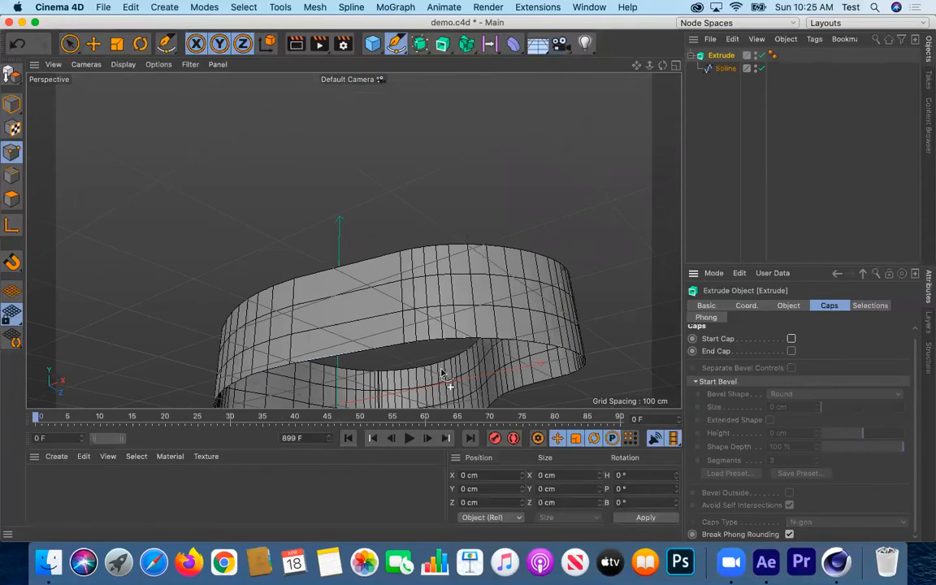
- Re-enable the Start Cap and the End Cap of the Extrude object so the shape is closed at both ends
alt+drag(427, 297, 430, 357)
alt+drag(453, 307, 413, 362)
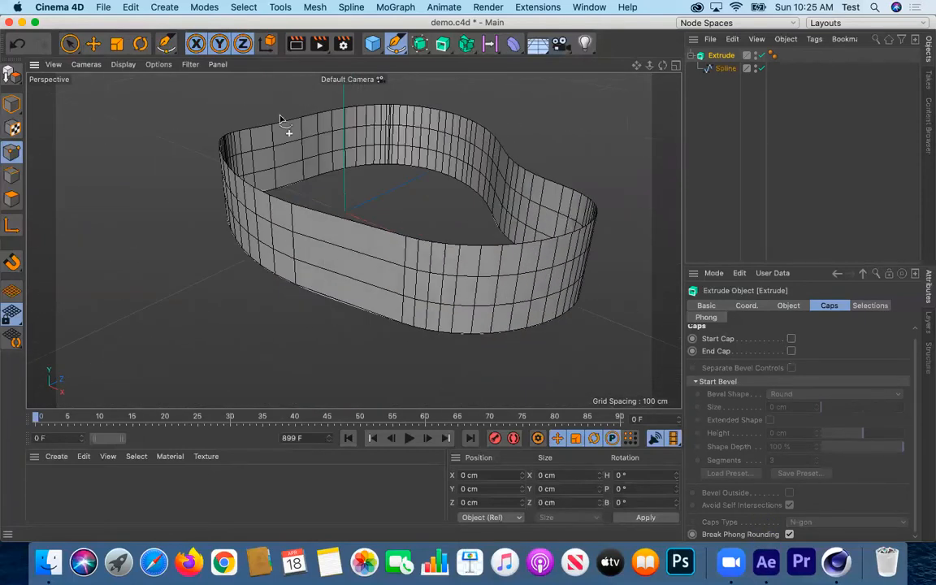
click(792, 339)
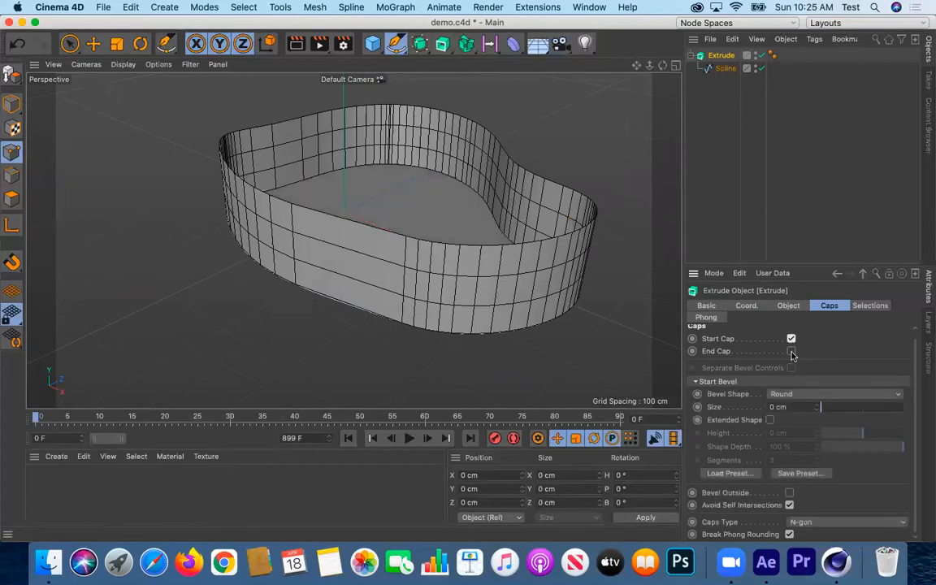
click(791, 351)
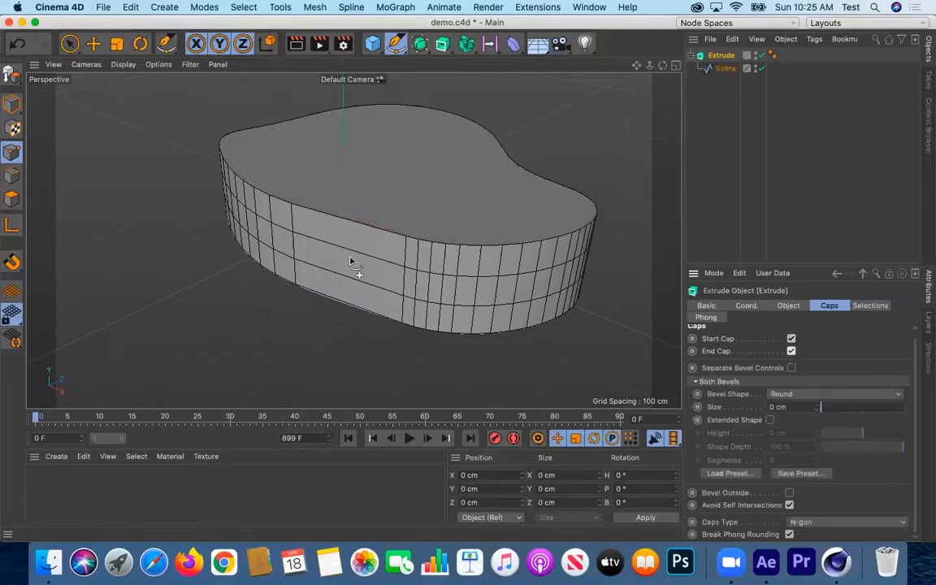
- Round the edges of both caps by setting the Extrude object's bevel size to 4.92 cm
alt+drag(368, 255, 650, 329)
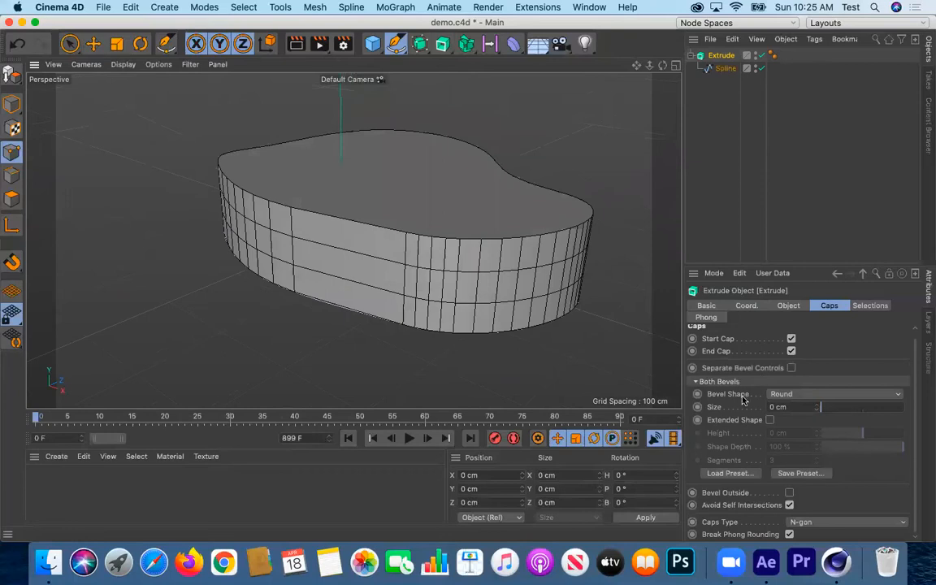
drag(820, 408, 824, 407)
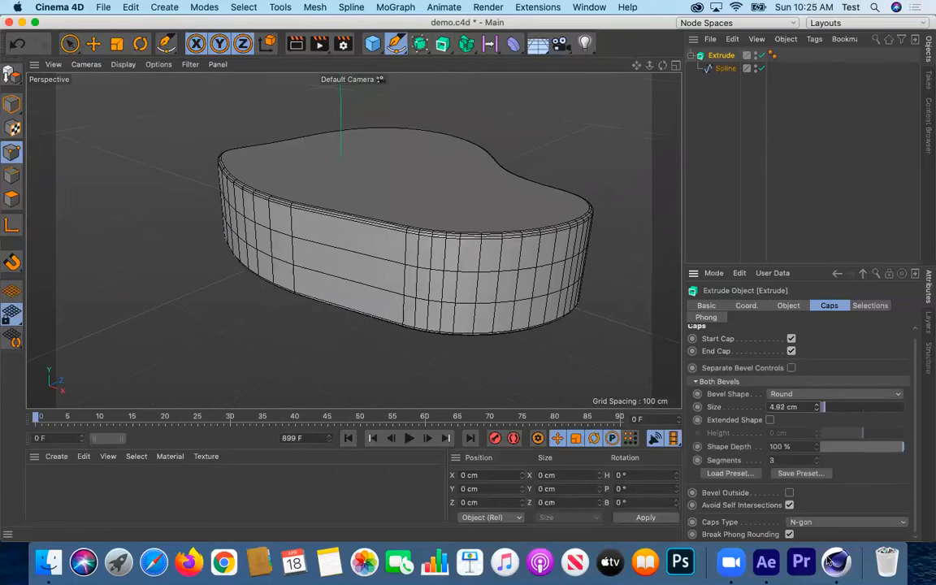
alt+drag(341, 292, 363, 264)
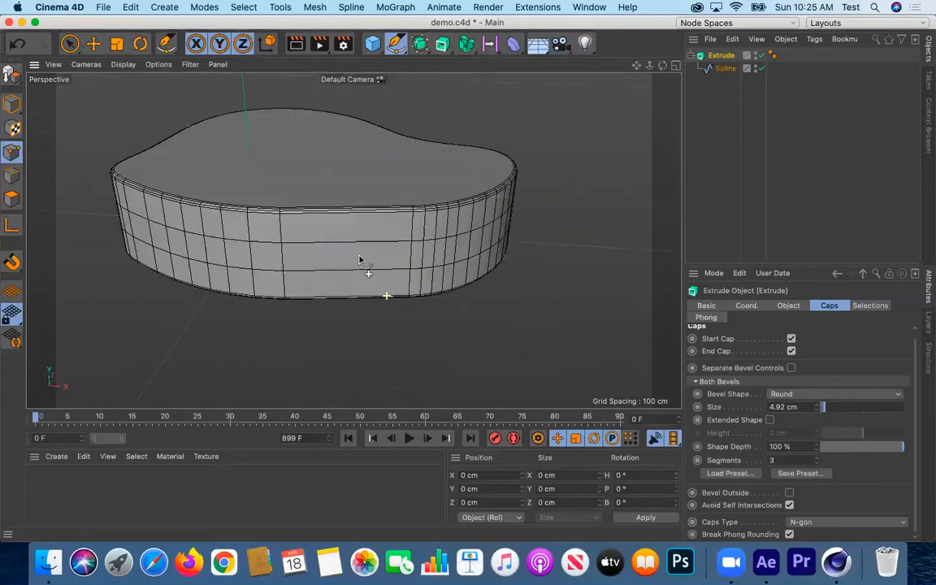
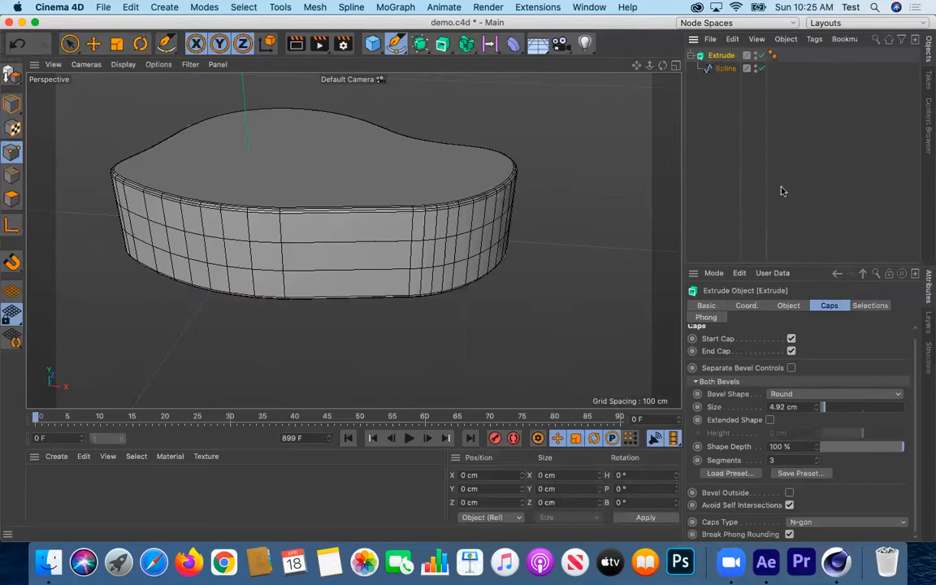
- Convert the Extrude generator into an editable polygon object and work on its points
click(726, 72)
click(723, 58)
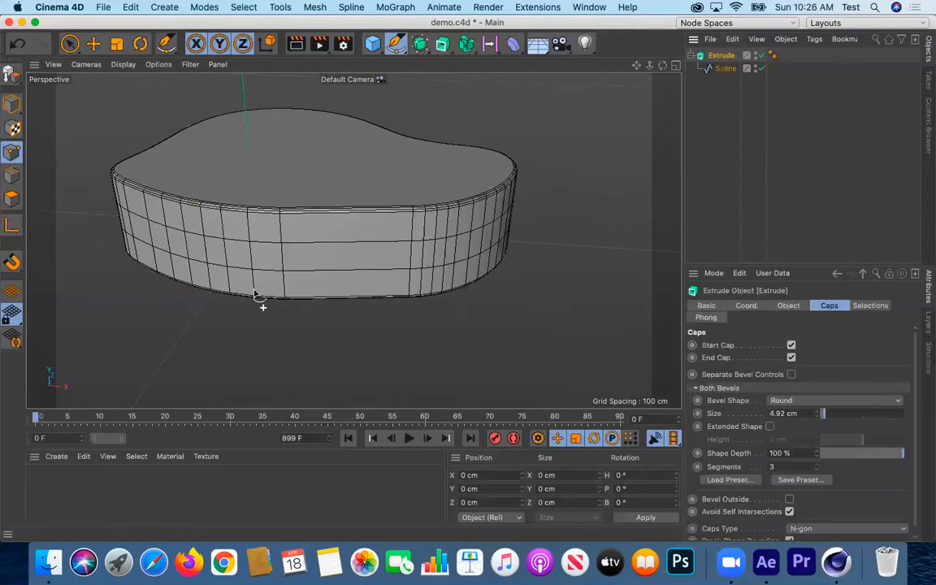
click(13, 77)
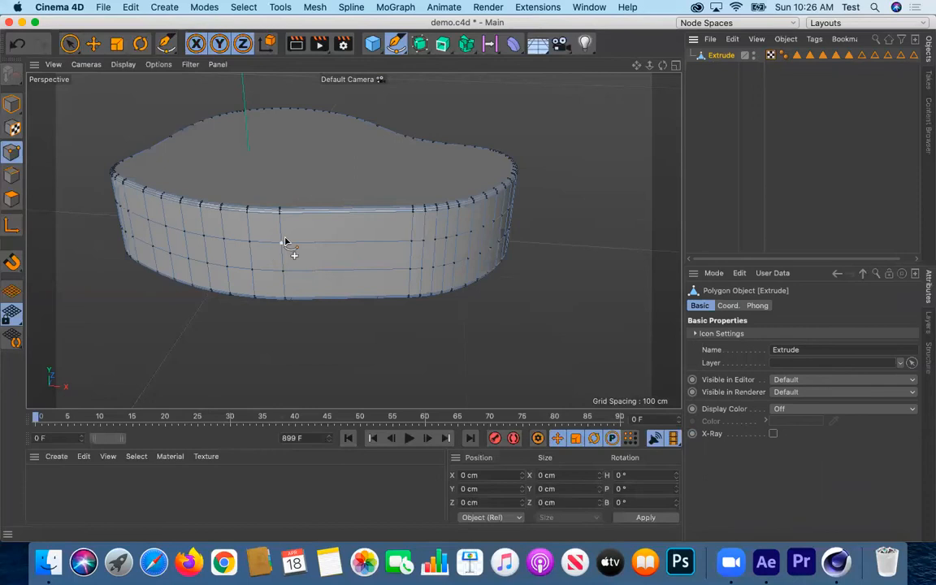
click(8, 154)
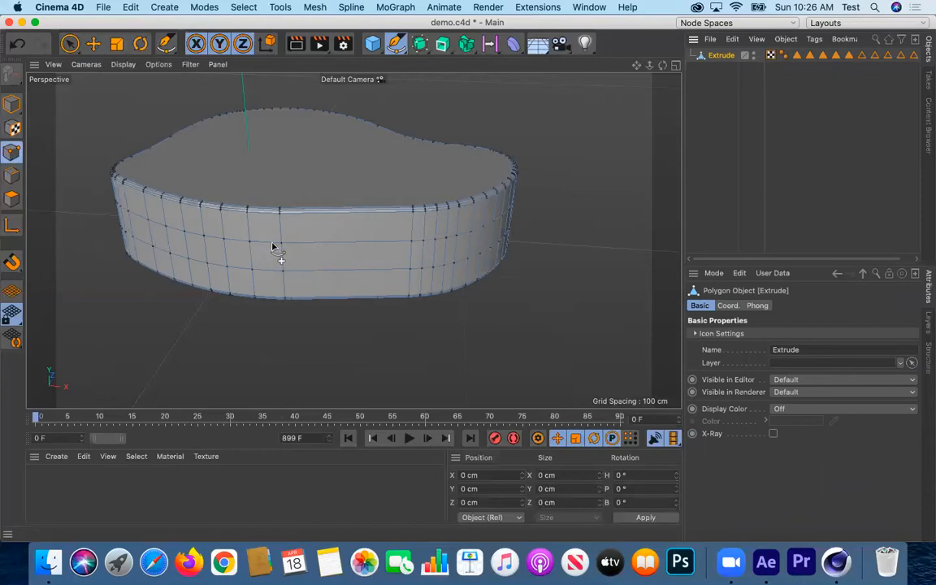
- Select the upper row of side points with Live Selection, try moving them outward along the Z axis, and undo the move
click(70, 43)
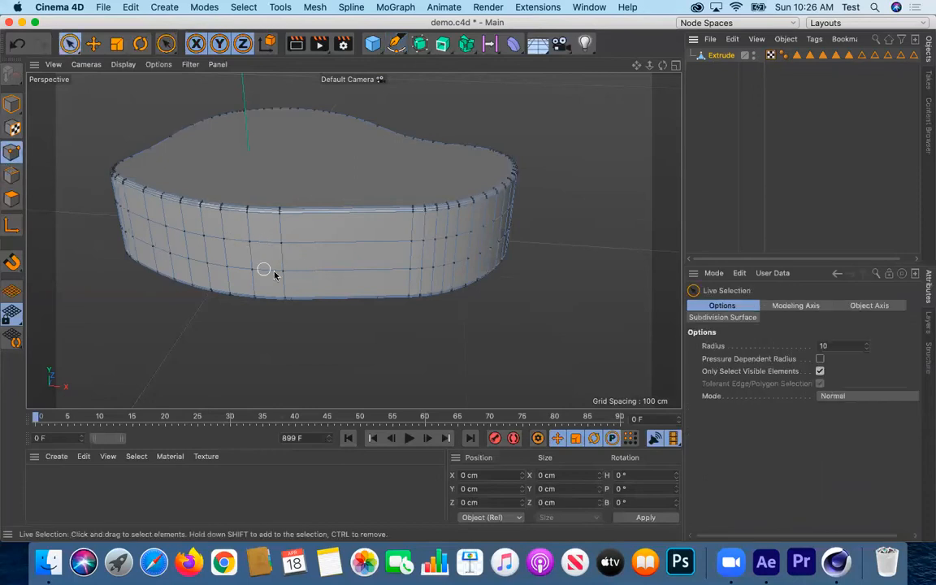
mouse_move(103, 212)
mouse_down()
mouse_move(115, 205)
mouse_move(280, 241)
mouse_move(453, 237)
mouse_move(529, 201)
mouse_move(456, 240)
mouse_up()
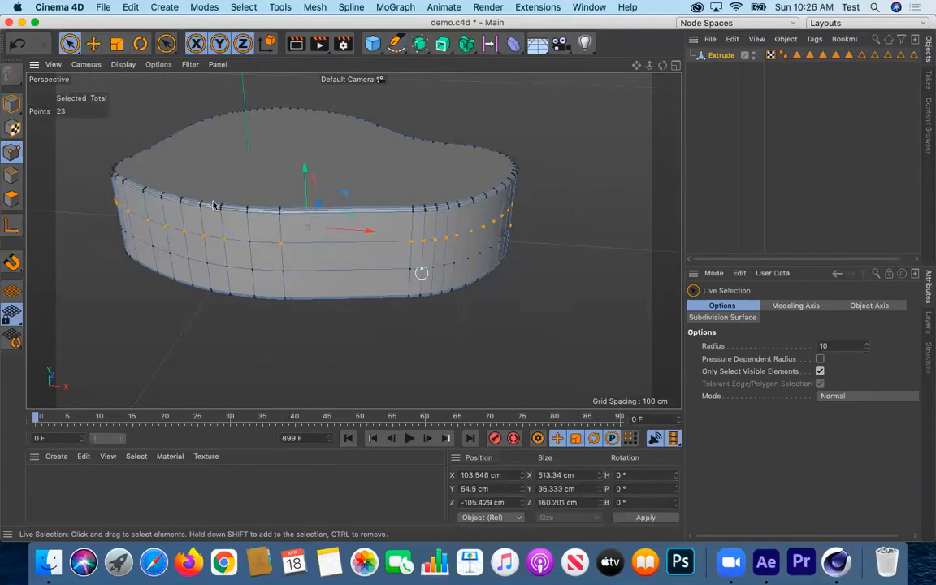
mouse_move(320, 202)
mouse_down()
mouse_move(314, 247)
mouse_move(318, 199)
mouse_move(302, 230)
mouse_move(311, 219)
mouse_up()
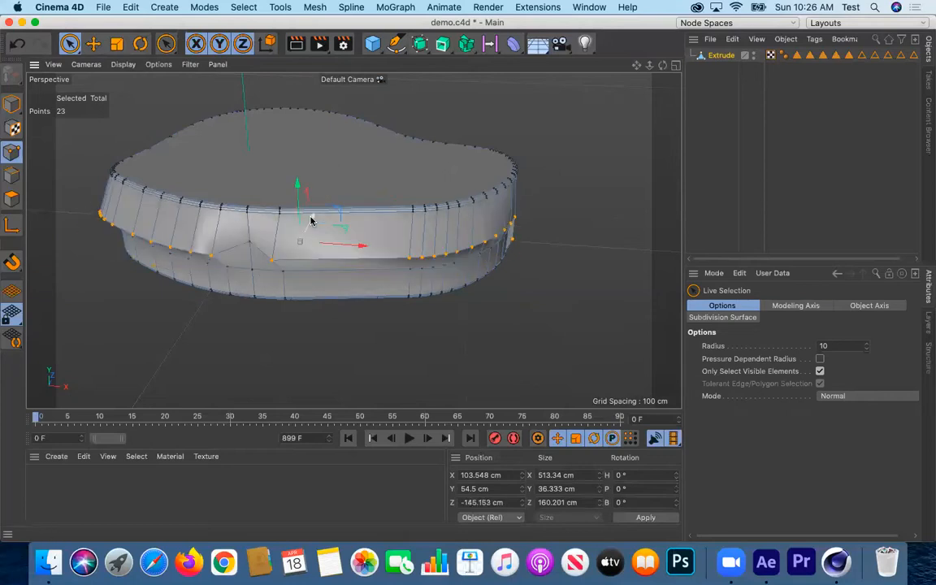
key(super+z)
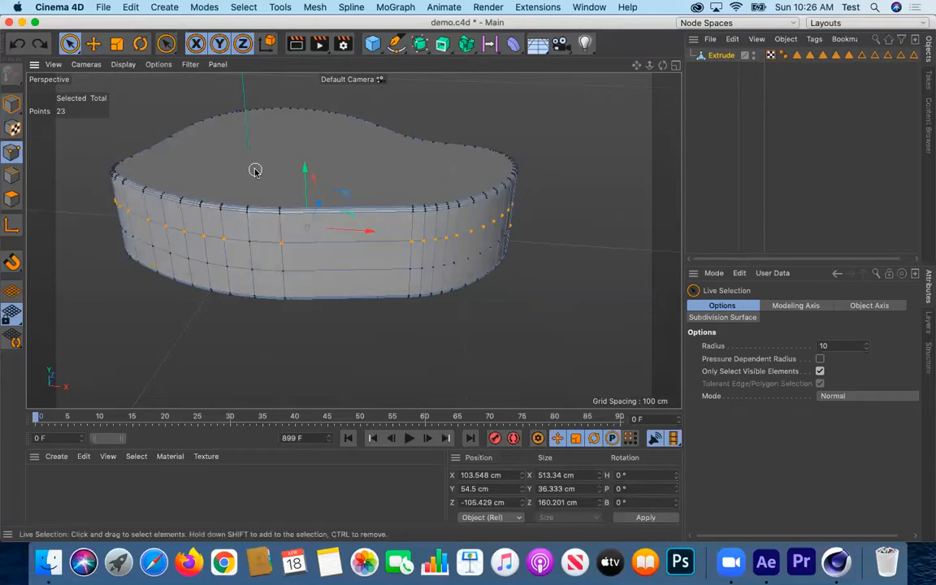
- Delete the extruded polygon object and add a Star spline to the empty scene
click(717, 57)
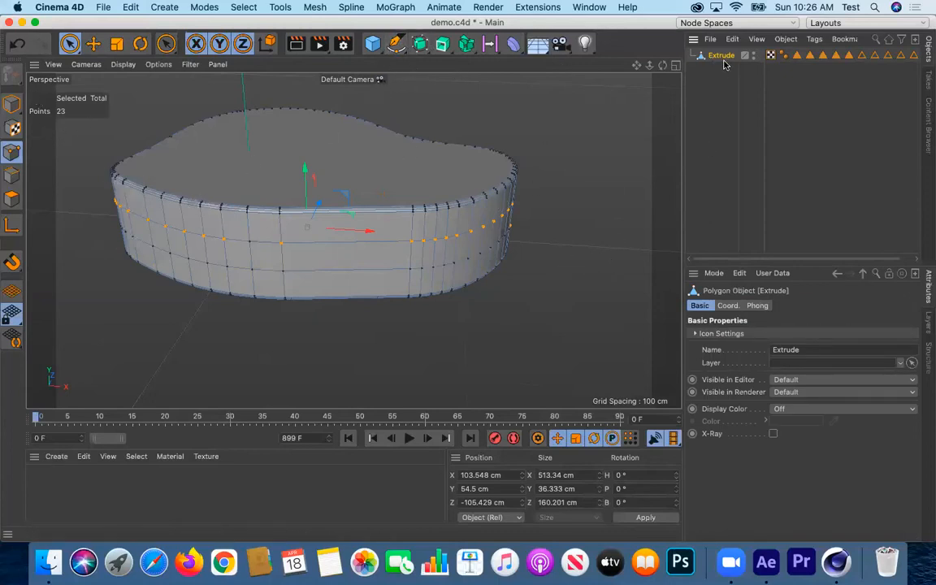
key(Delete)
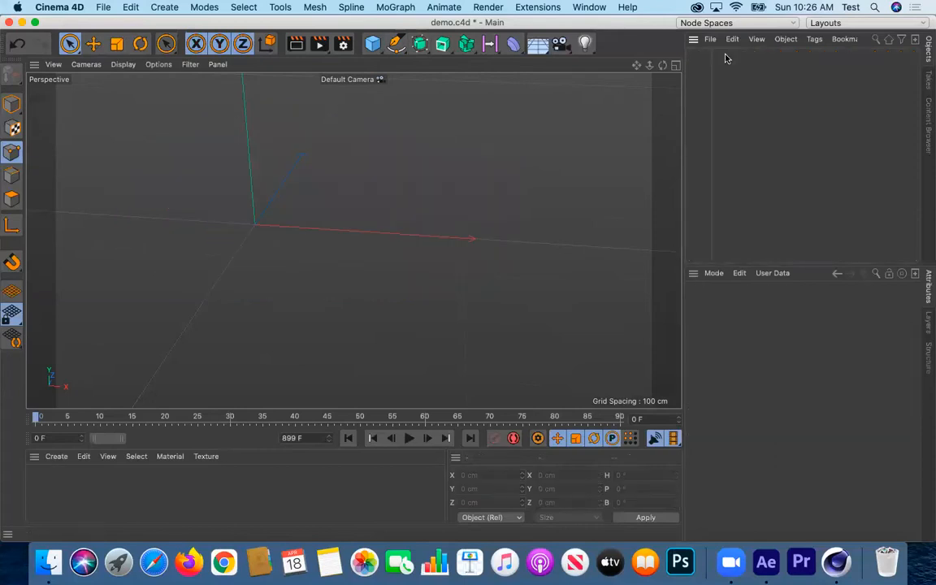
click(400, 49)
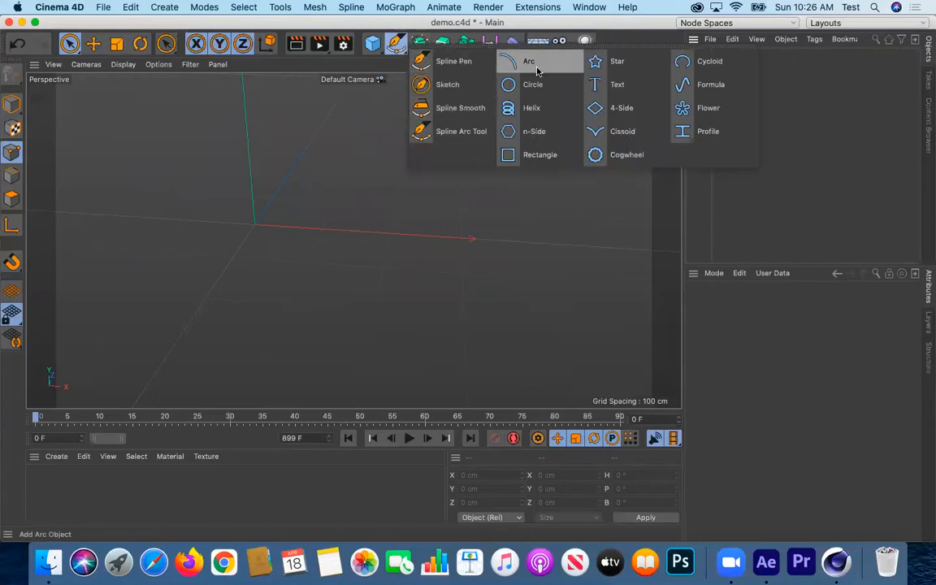
click(622, 65)
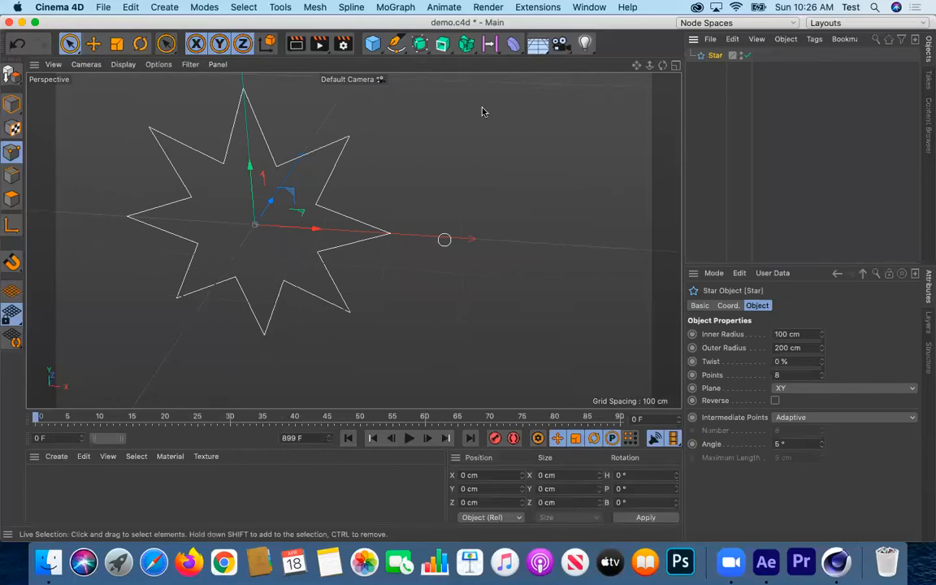
- Add a Lathe generator and make the Star spline its child to revolve the star
click(442, 44)
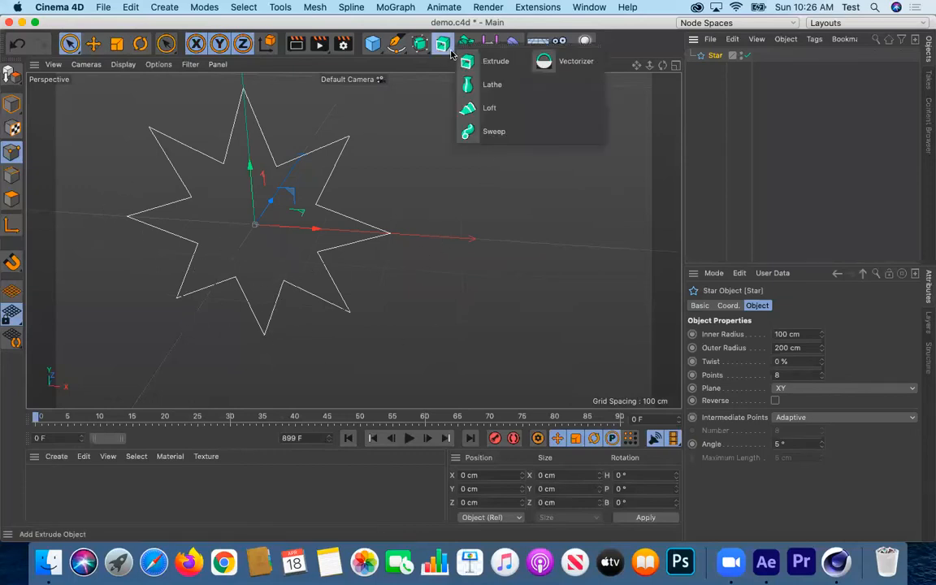
click(474, 86)
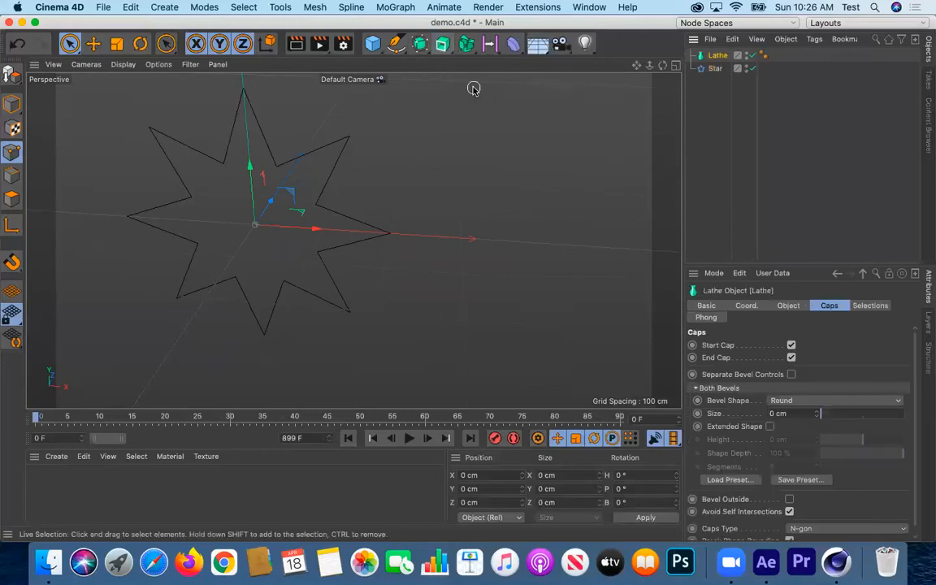
drag(719, 72, 715, 57)
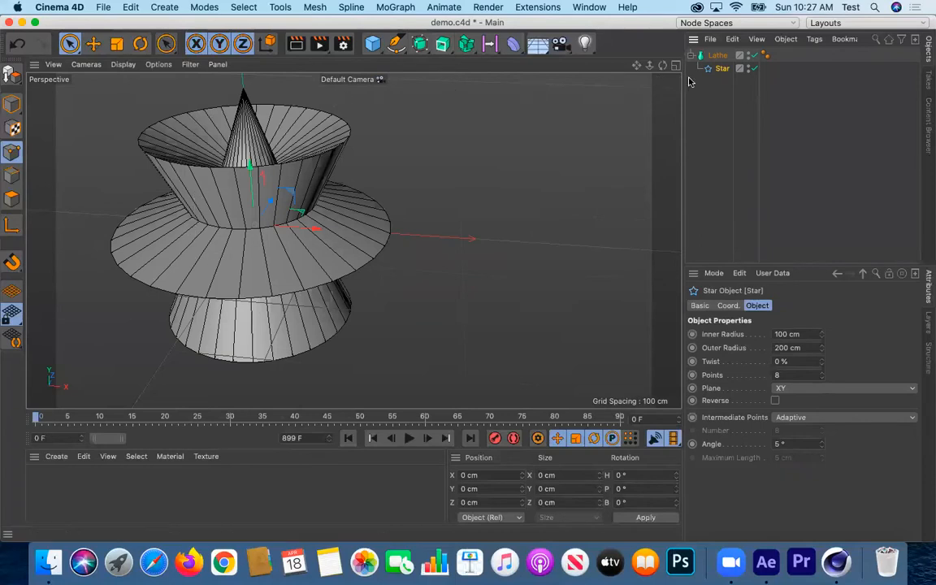
- Switch the Lathe generator off and on again to compare the flat star with the revolved shape
click(755, 56)
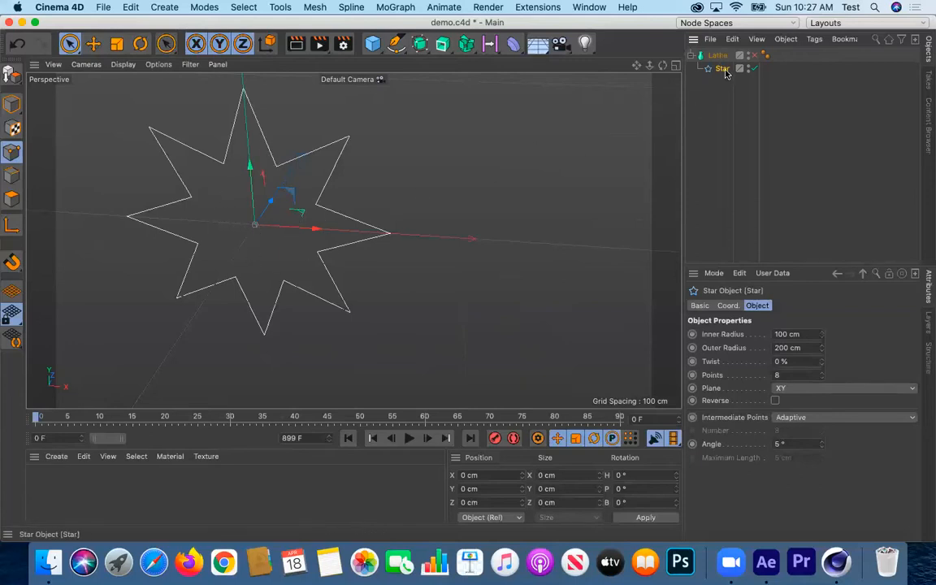
click(758, 56)
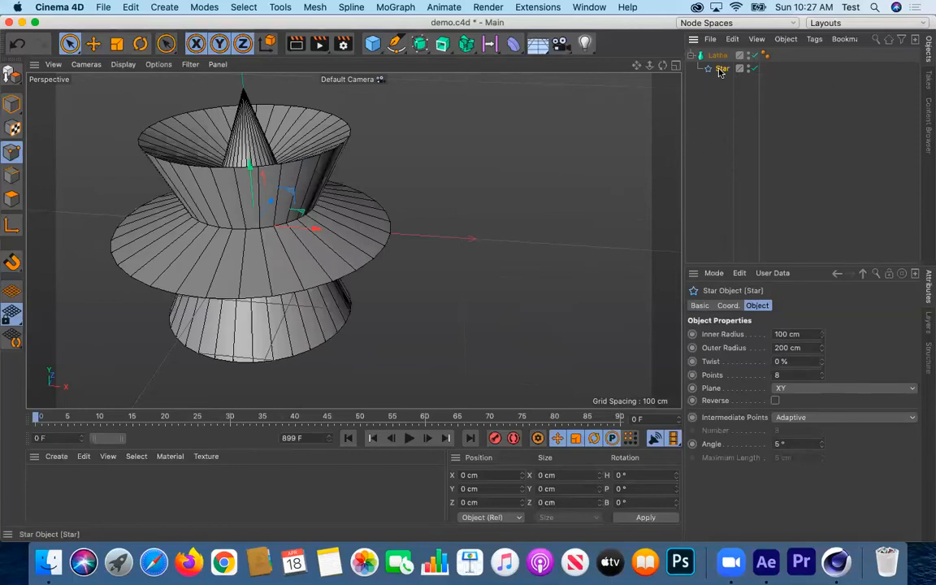
- Move the Star spline inside the Lathe slightly up along the Y axis and back along the Z axis
click(718, 84)
click(721, 56)
click(723, 69)
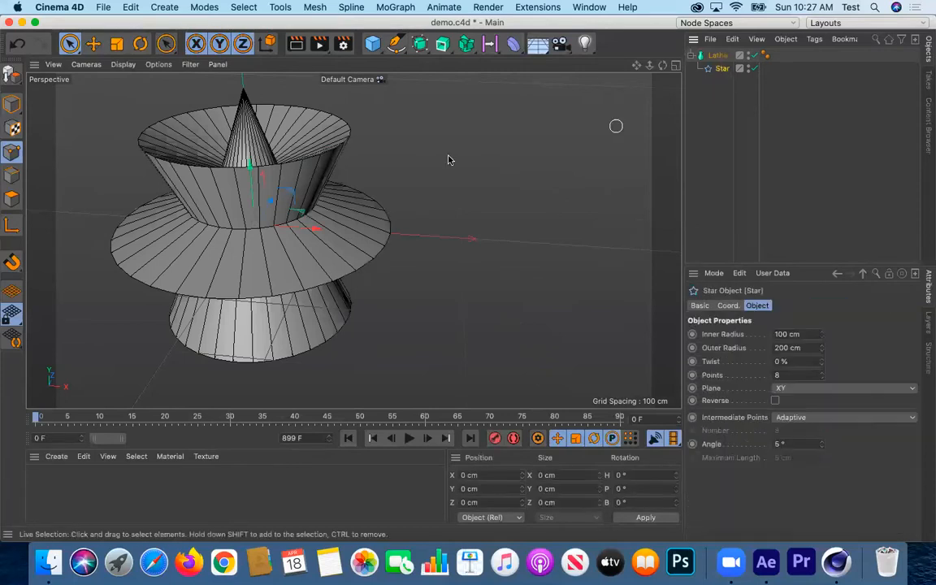
drag(251, 166, 250, 155)
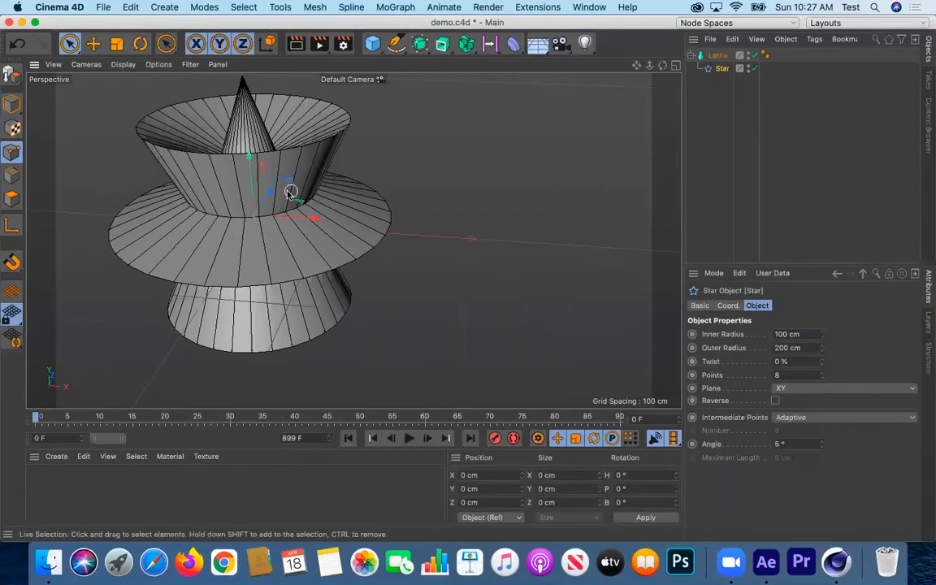
drag(272, 196, 326, 223)
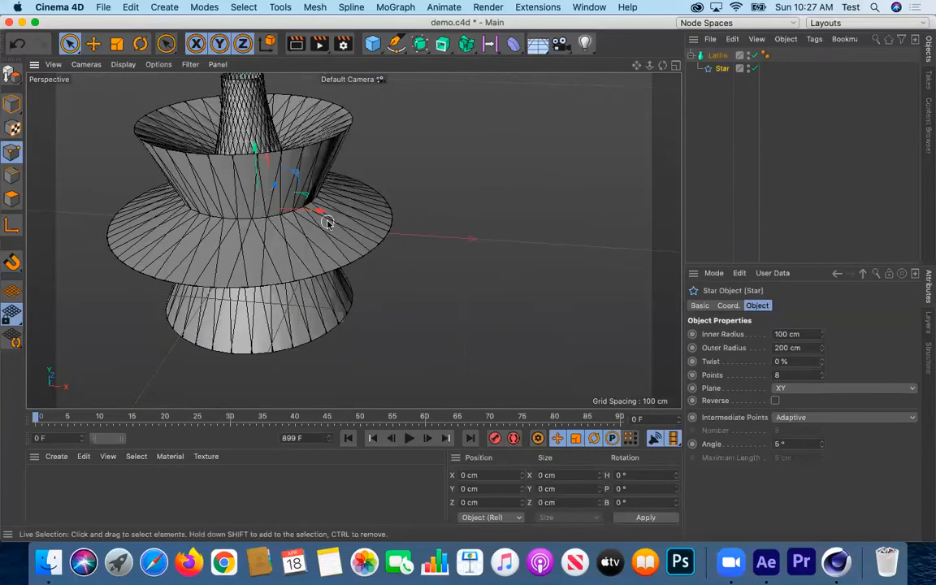
- Move the whole Lathe object along the positive X axis and compare its axis with that of the Star spline
click(717, 54)
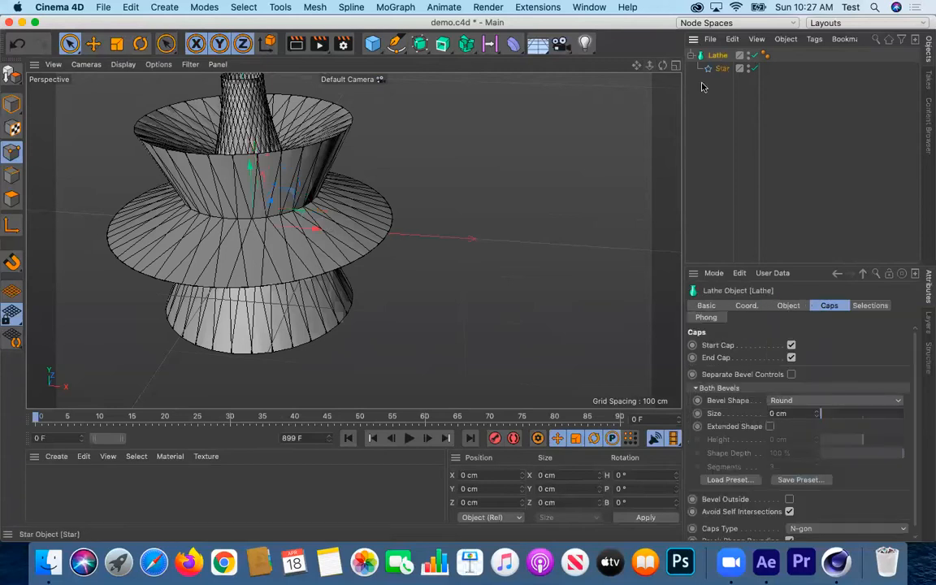
drag(314, 225, 365, 235)
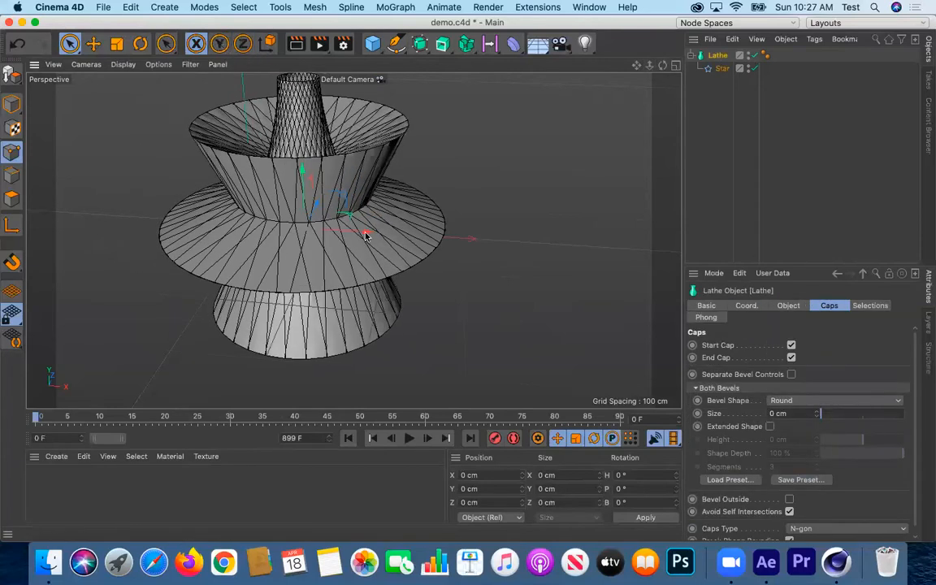
click(737, 69)
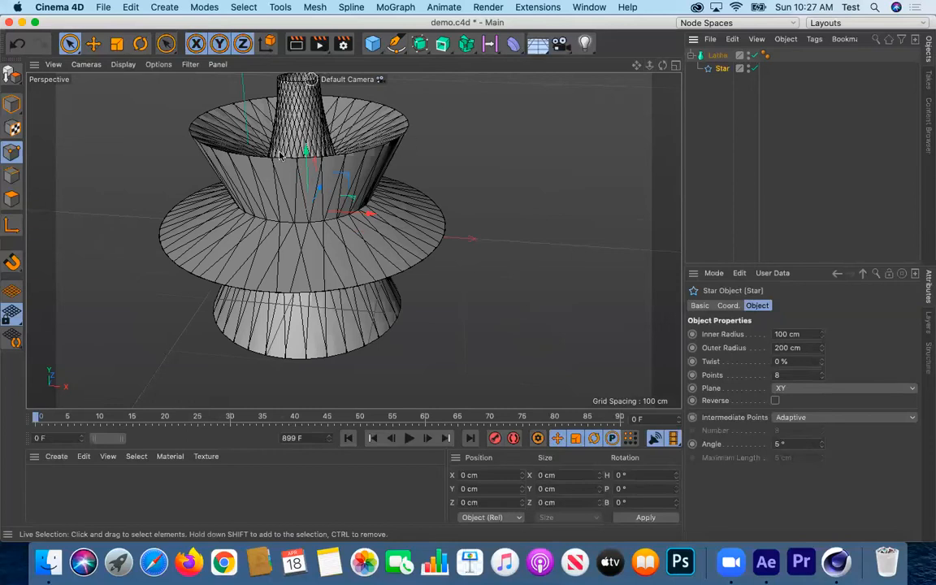
click(716, 57)
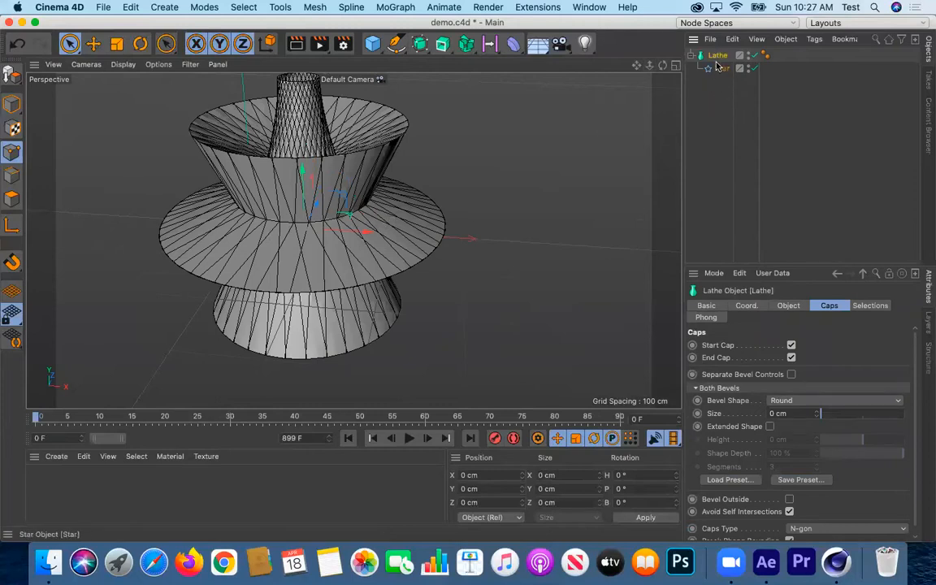
- Slide the Star spline back and forth along the X axis inside the Lathe to reshape the revolved form
click(317, 195)
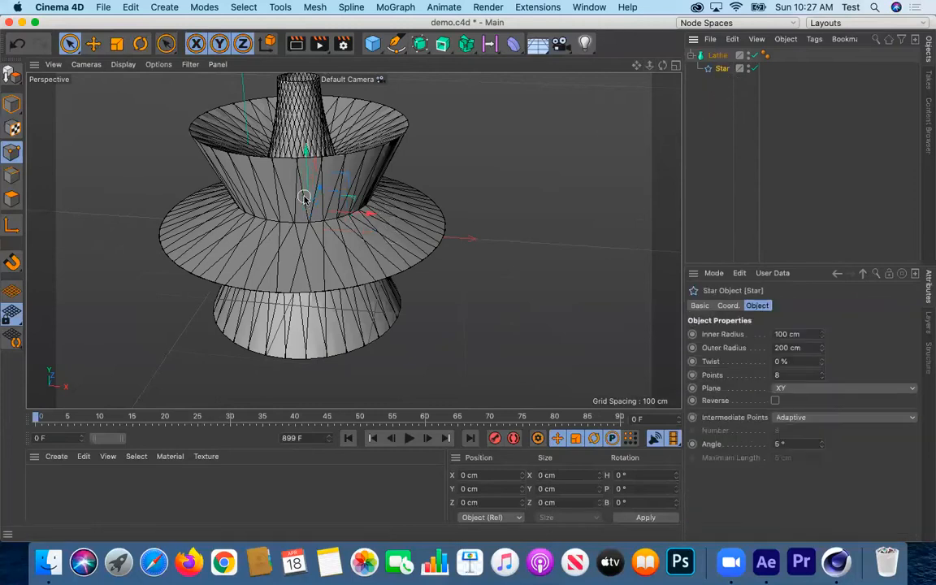
drag(365, 220, 396, 235)
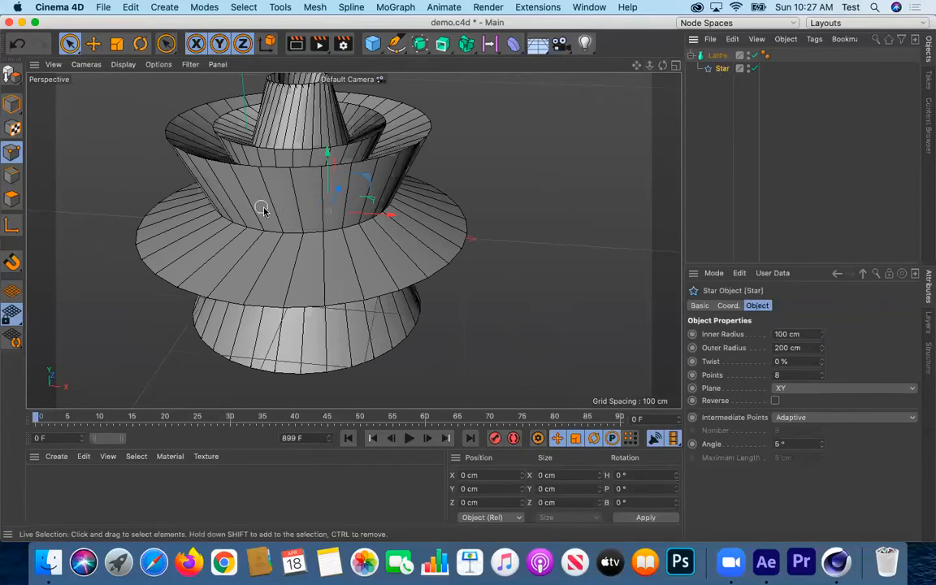
drag(399, 212, 332, 243)
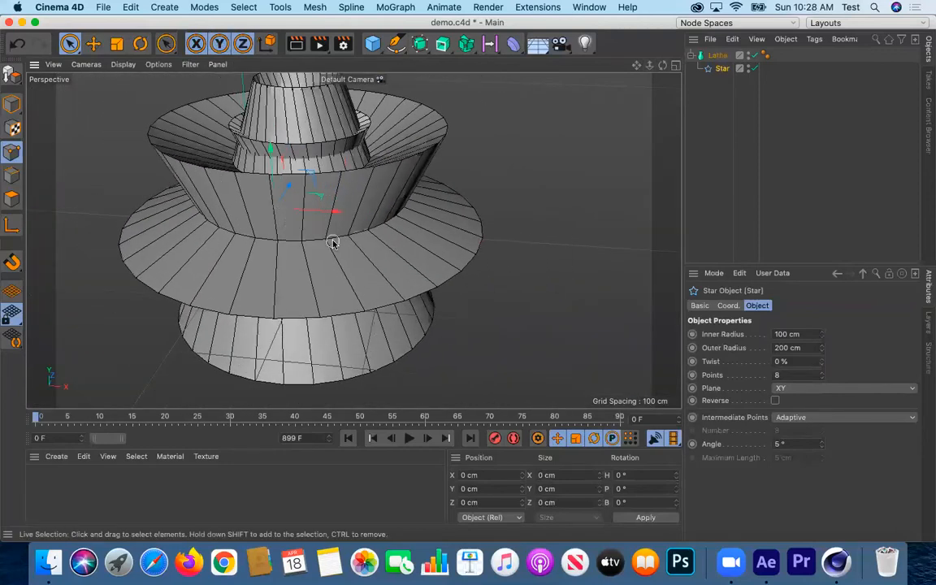
- Undo the Star and Lathe moves back to the Star spline's first upward move
key(ctrl+z)
key(ctrl+z)
key(ctrl+z)
key(ctrl+z)
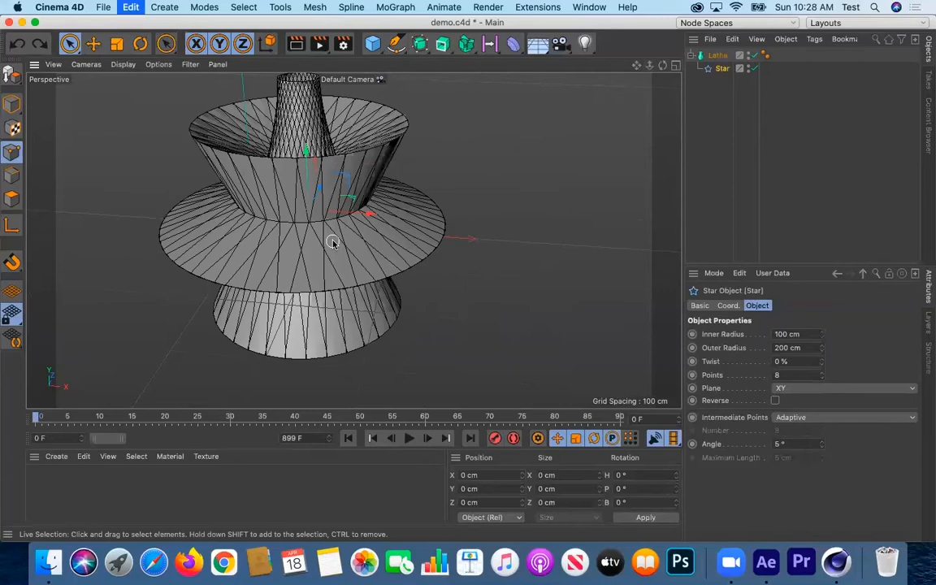
key(super+z)
key(super+z)
key(super+z)
key(super+z)
key(super+z)
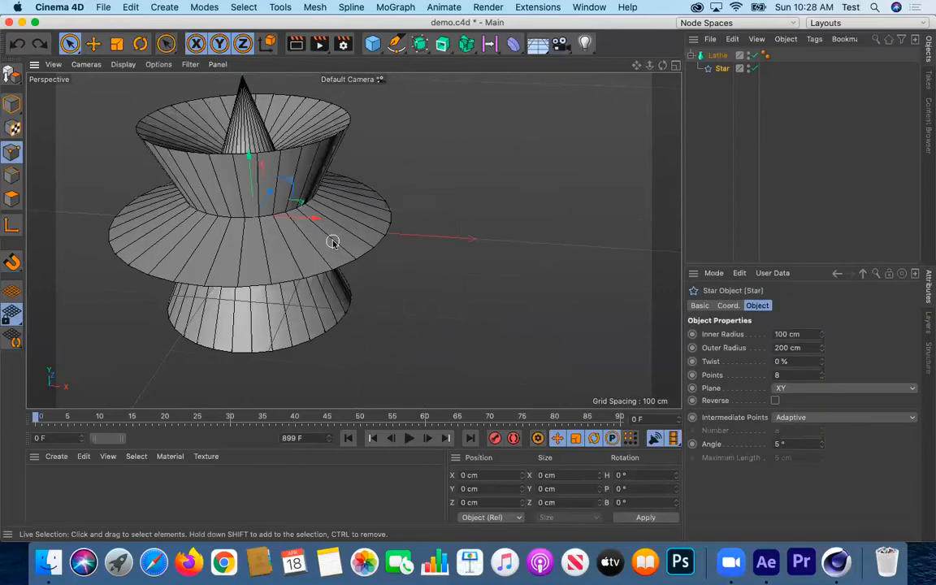
- Undo the remaining Star changes until the Star spline is back outside the Lathe object
key(super+z)
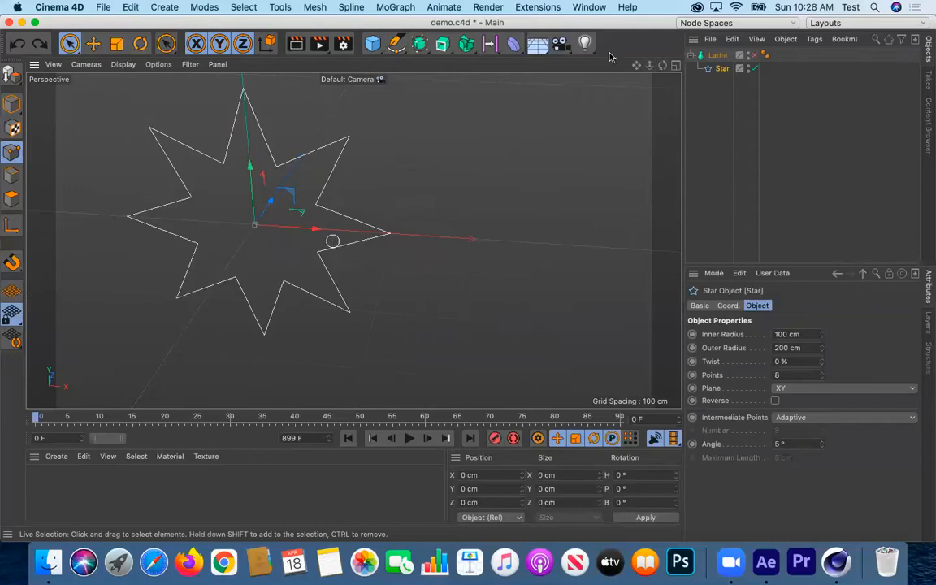
key(super+z)
key(super+z)
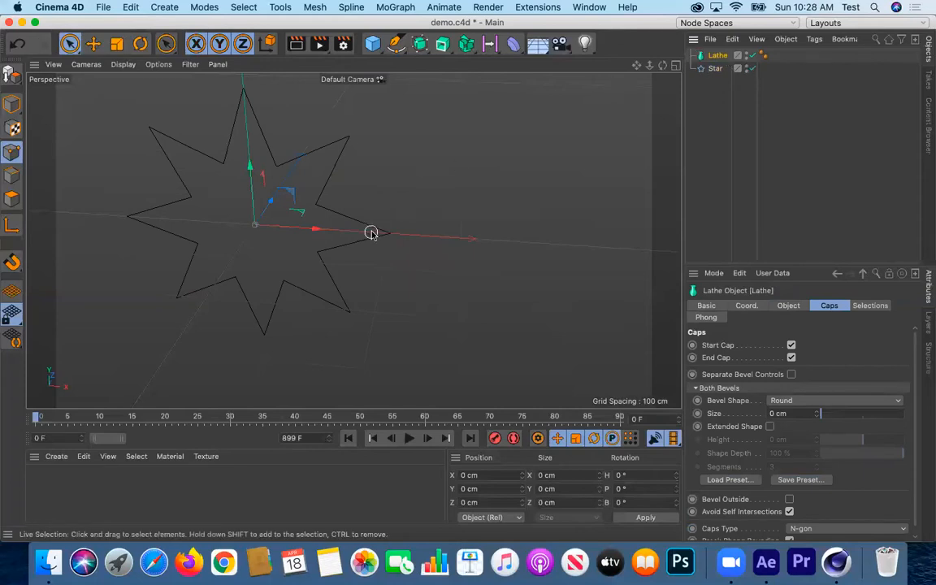
- Move the empty Lathe back and forth along the X axis, and reset its X position to 0 cm
drag(317, 230, 501, 261)
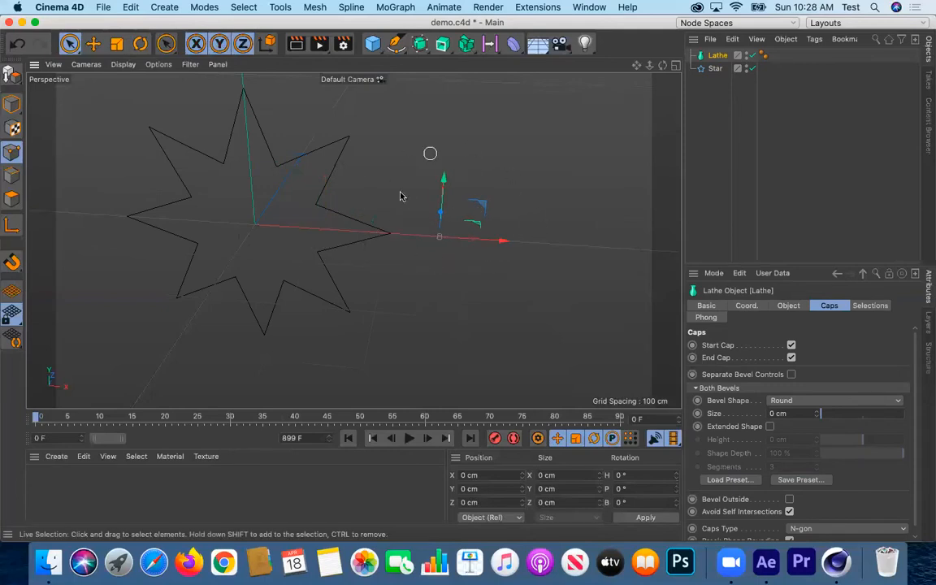
drag(505, 244, 378, 260)
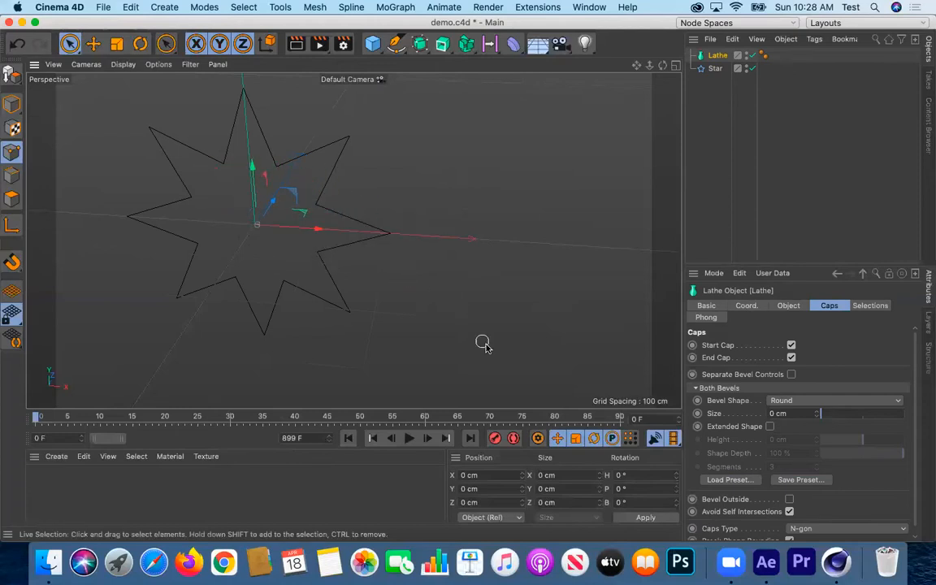
click(705, 305)
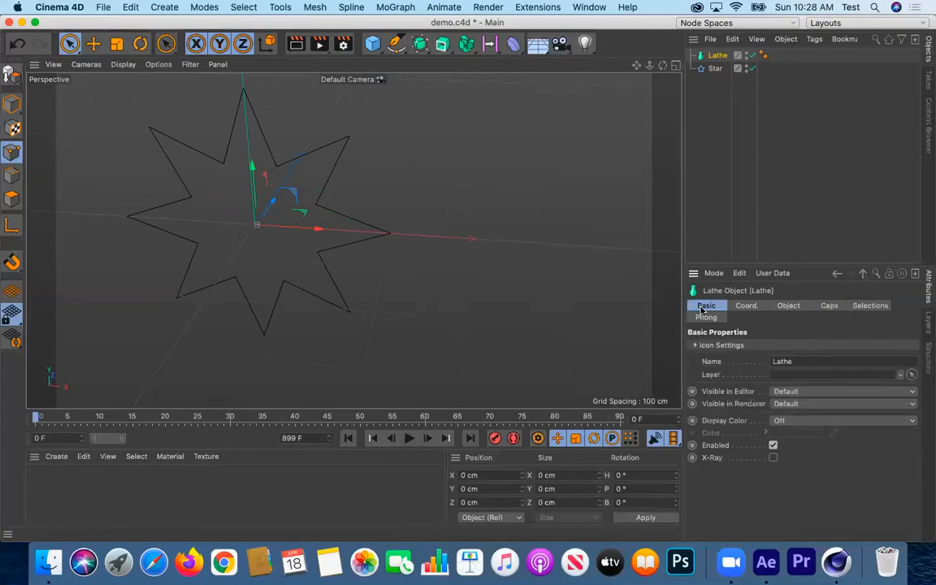
click(744, 307)
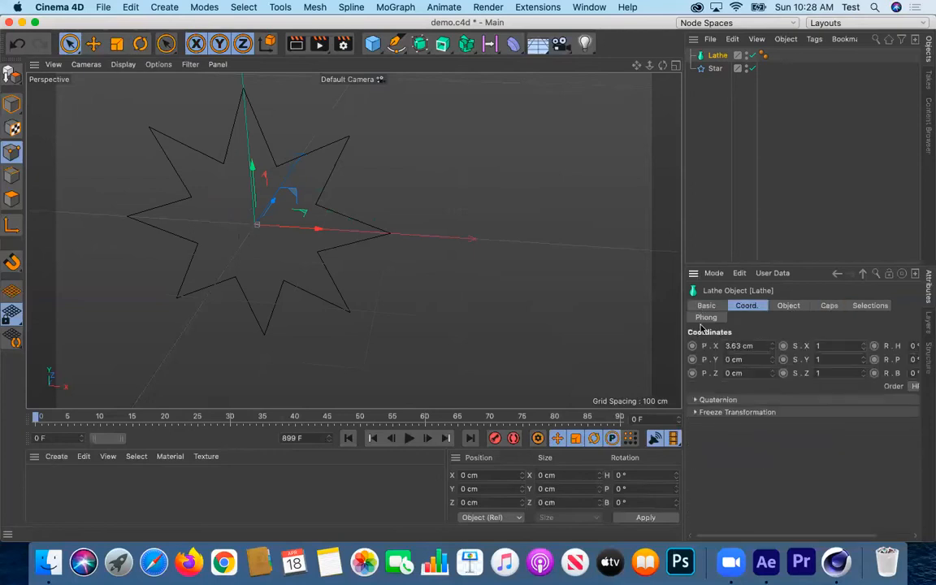
drag(317, 229, 334, 230)
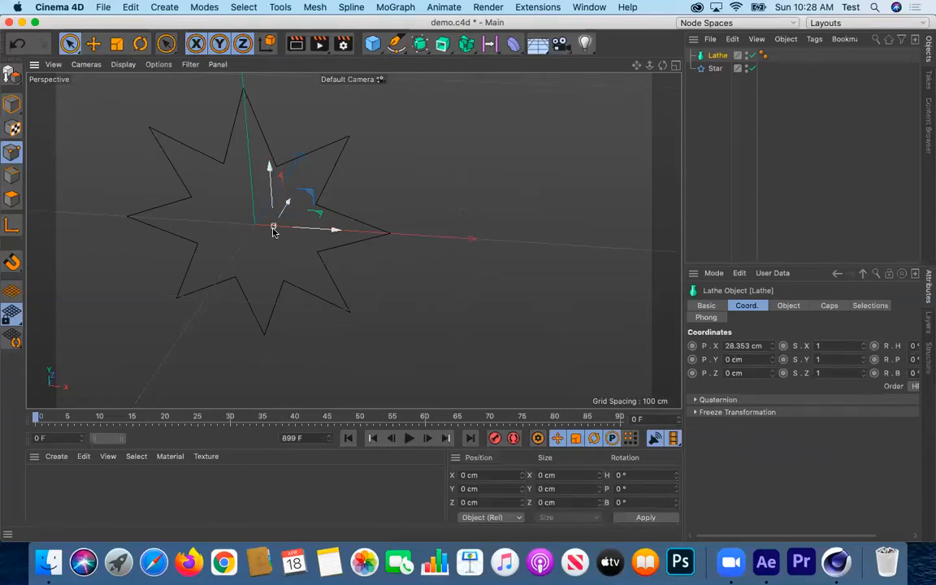
click(763, 346)
text(0)
key(Return)
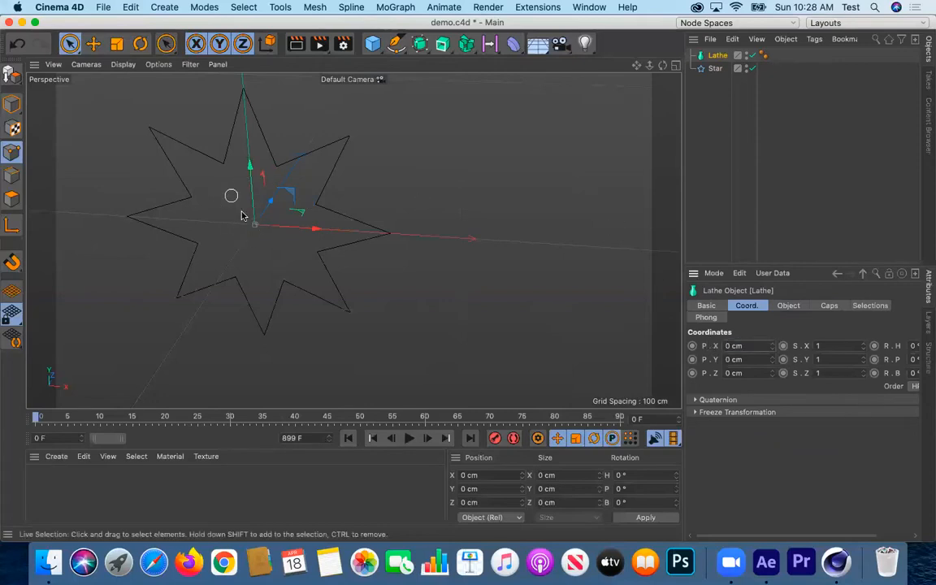
- Nest the Star spline inside the Lathe again, and delete the whole Lathe object from the scene
drag(715, 69, 718, 56)
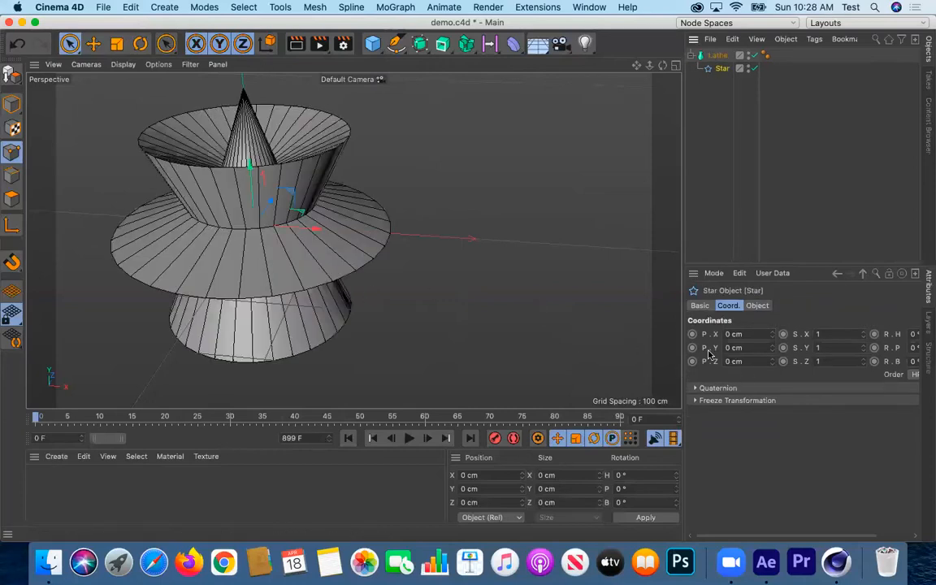
click(719, 55)
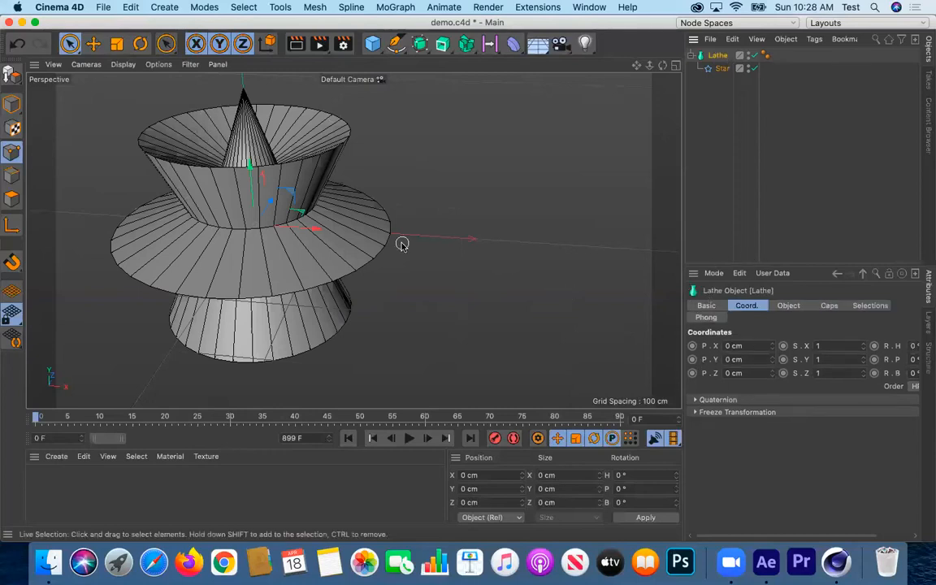
key(Delete)
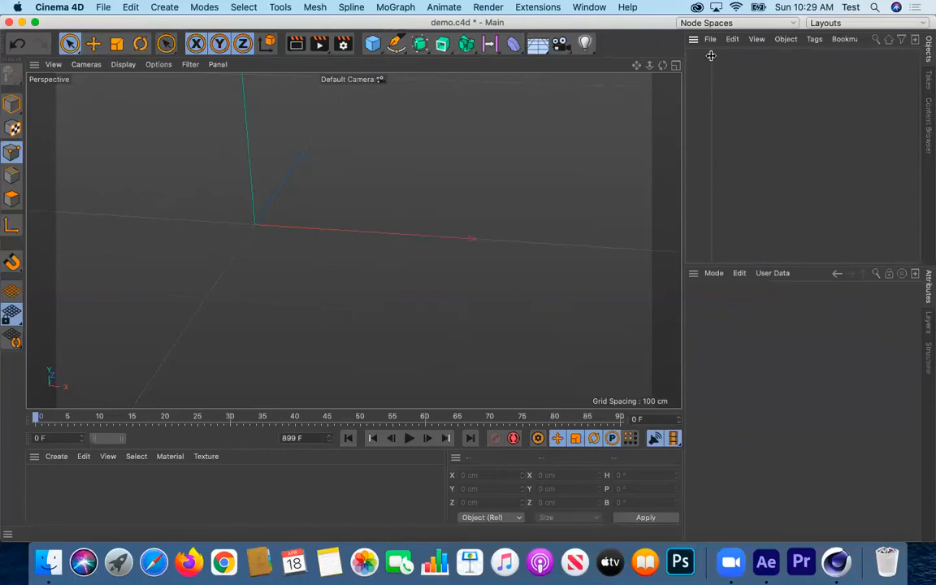
- Add a Flower spline and nest it inside a new Sweep generator
click(404, 52)
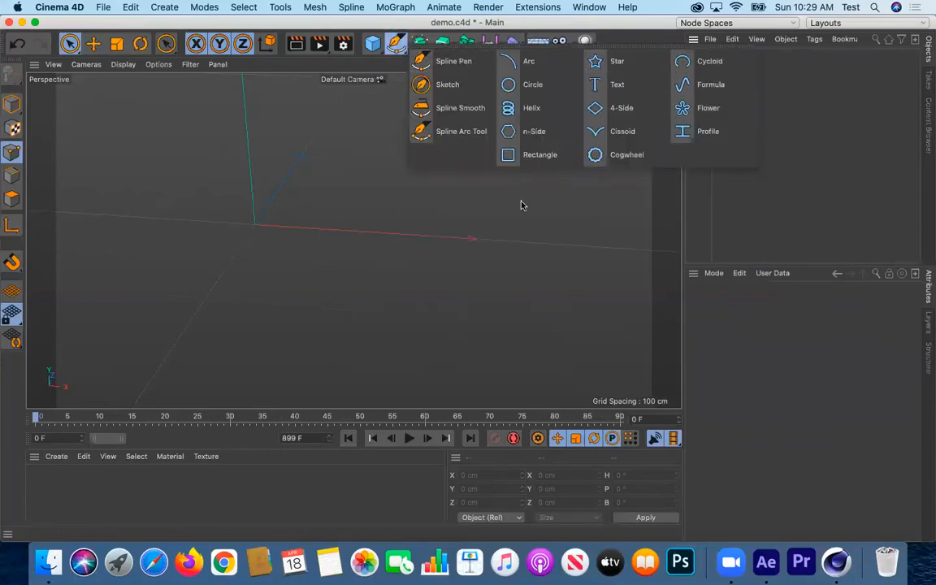
click(689, 108)
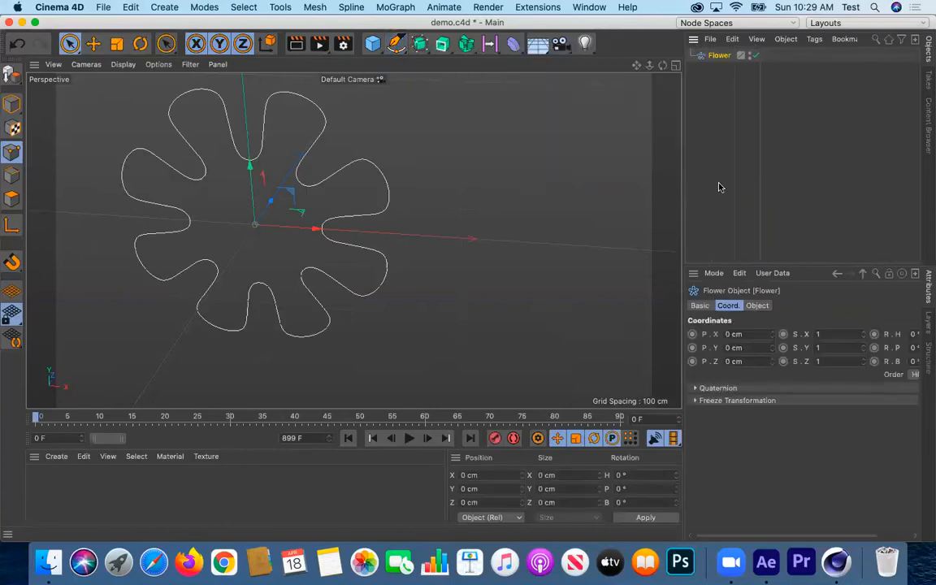
click(451, 52)
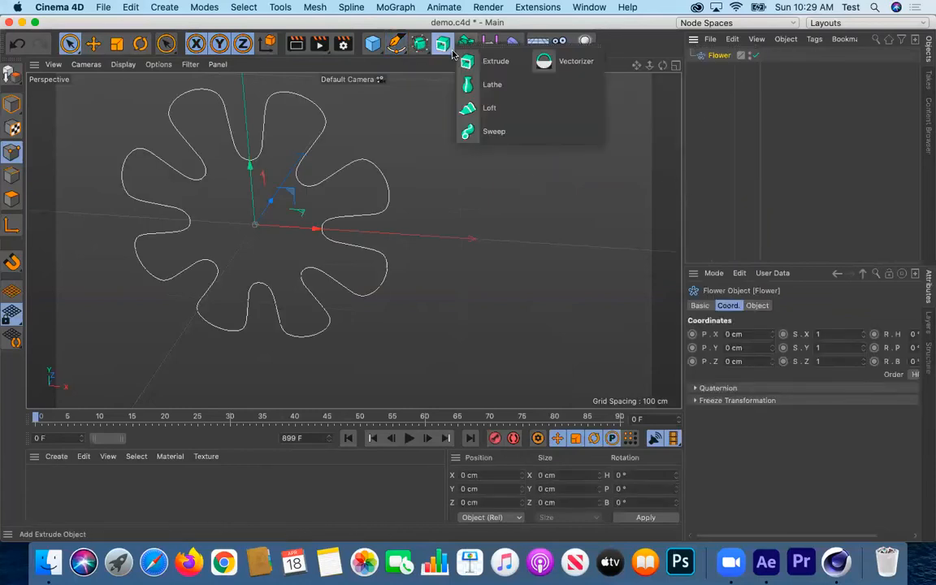
click(471, 132)
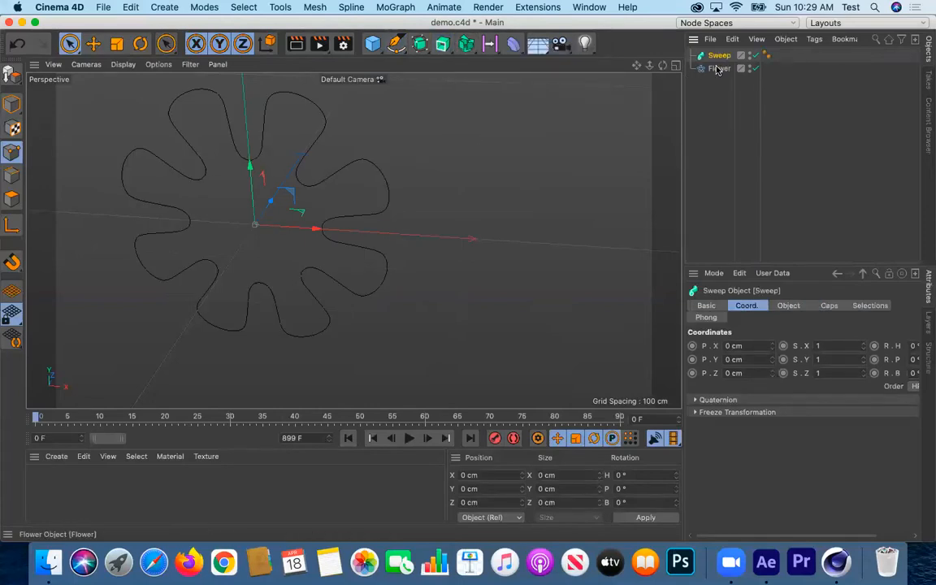
drag(718, 68, 716, 57)
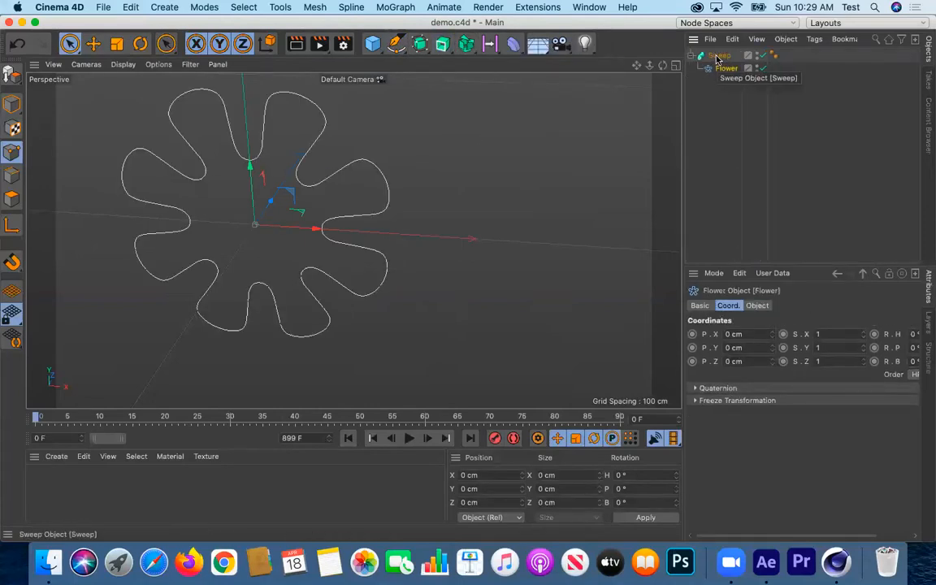
click(718, 56)
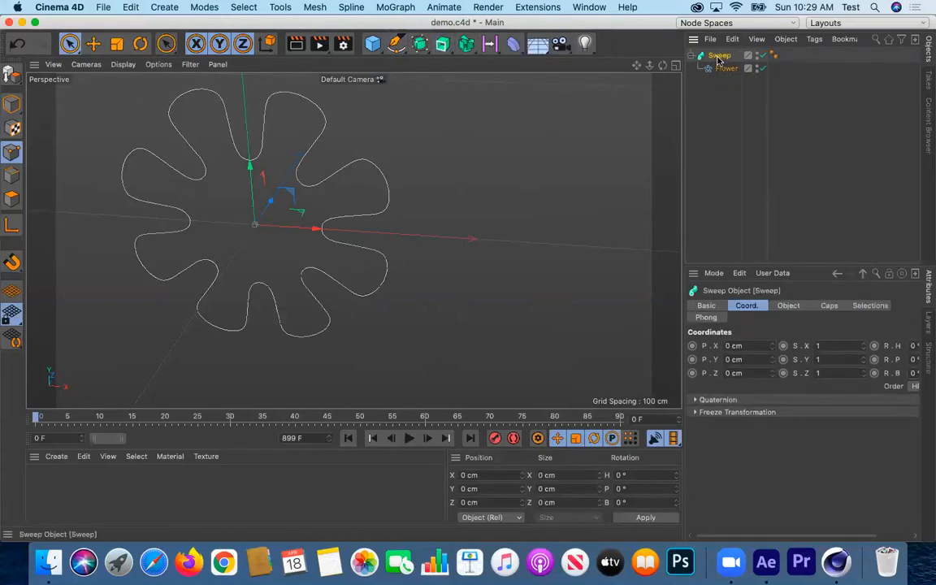
click(715, 306)
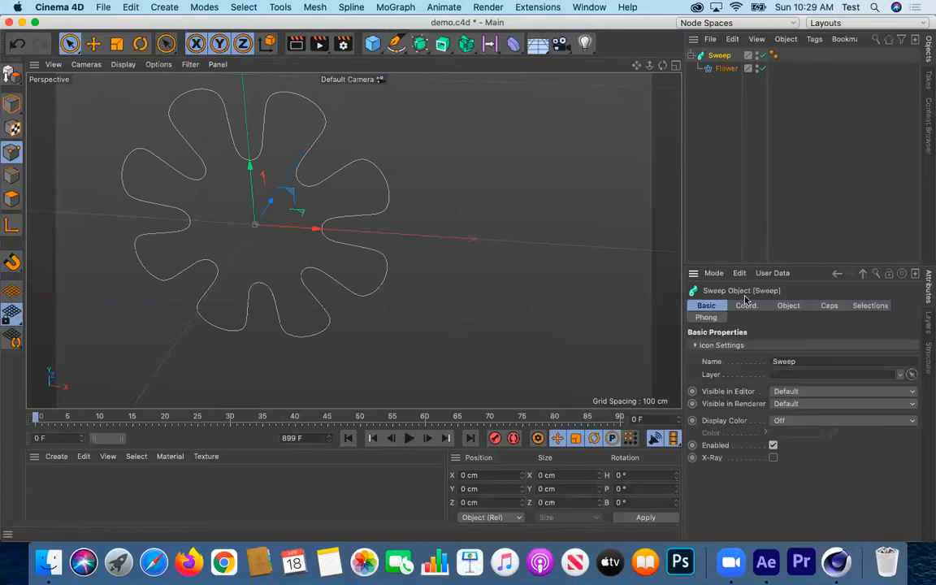
click(746, 306)
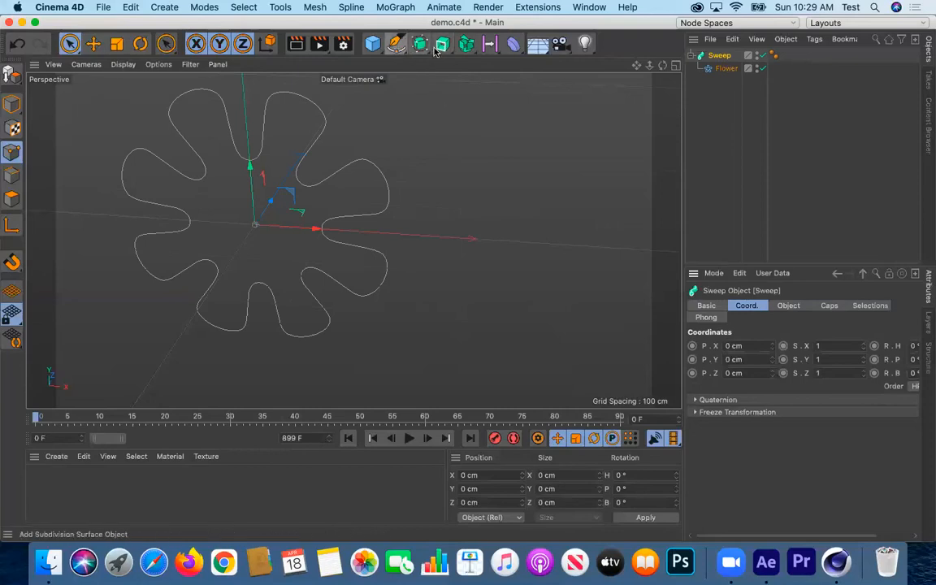
- Add an Arc spline and rotate its pitch to about -79° so it tilts away from the Flower's plane
click(397, 44)
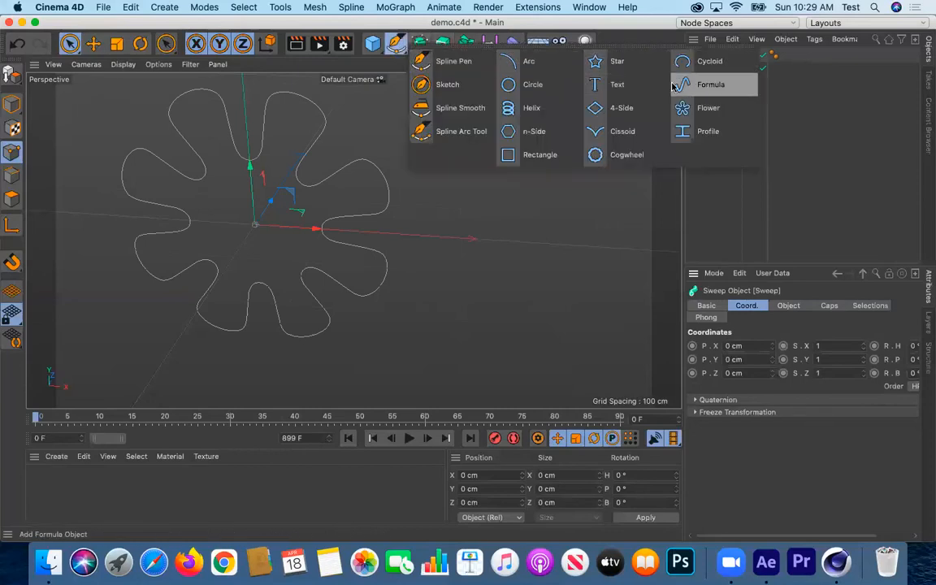
click(525, 62)
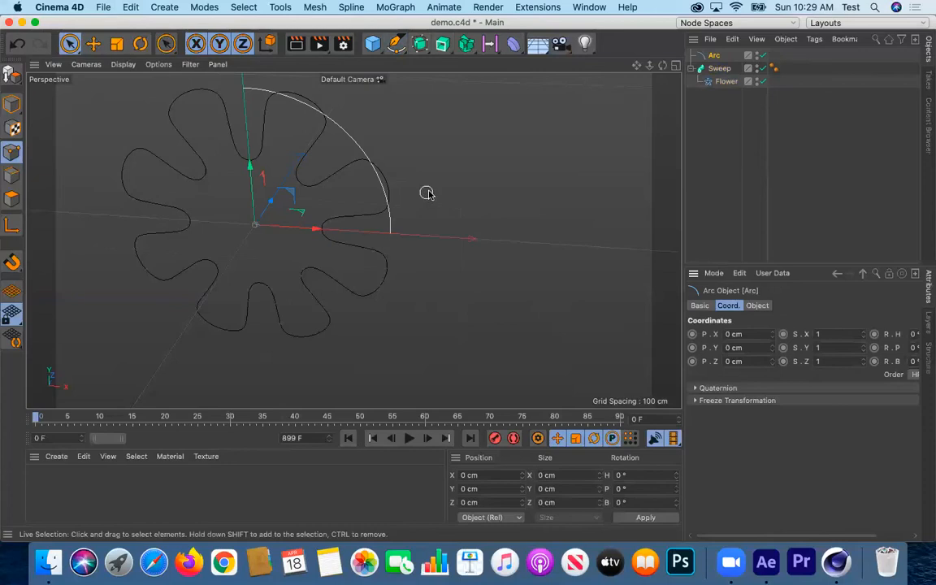
key(r)
drag(240, 219, 258, 194)
key(super+z)
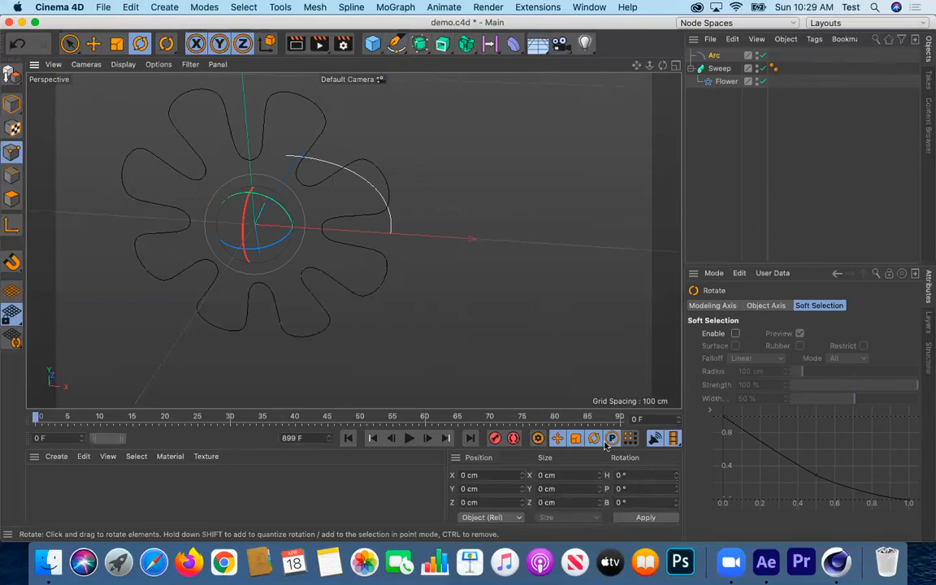
click(638, 476)
alt+drag(477, 252, 291, 186)
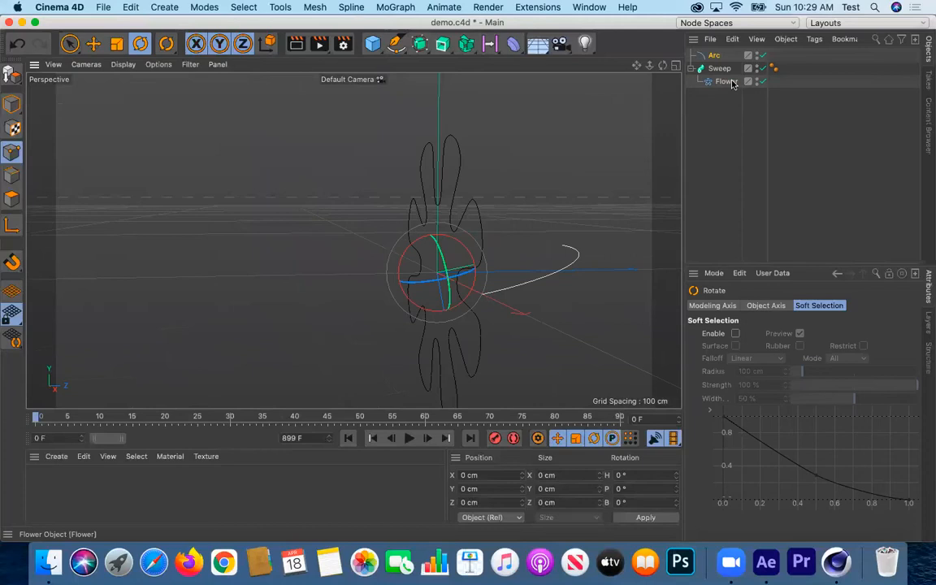
- Set the Arc spline's pitch rotation to exactly -90°
click(714, 56)
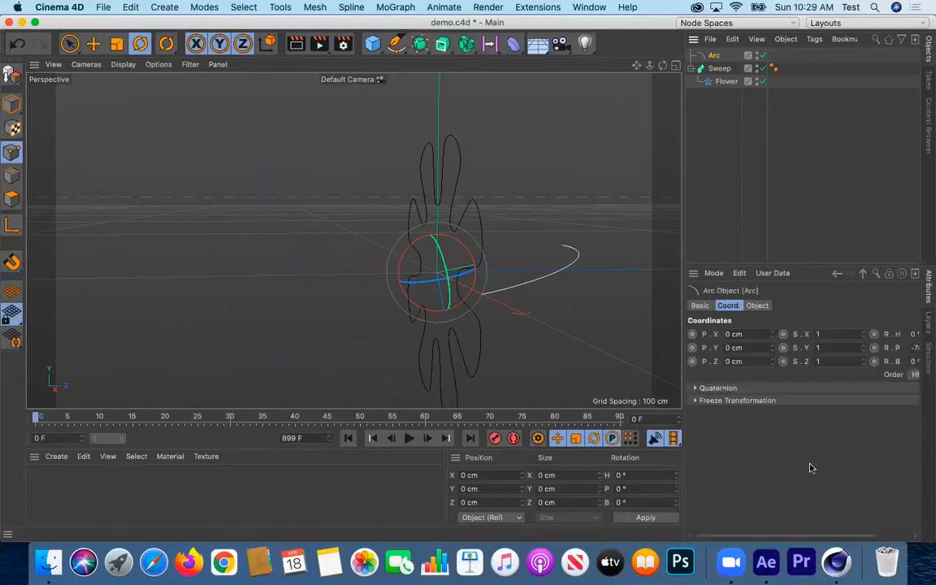
drag(793, 534, 837, 536)
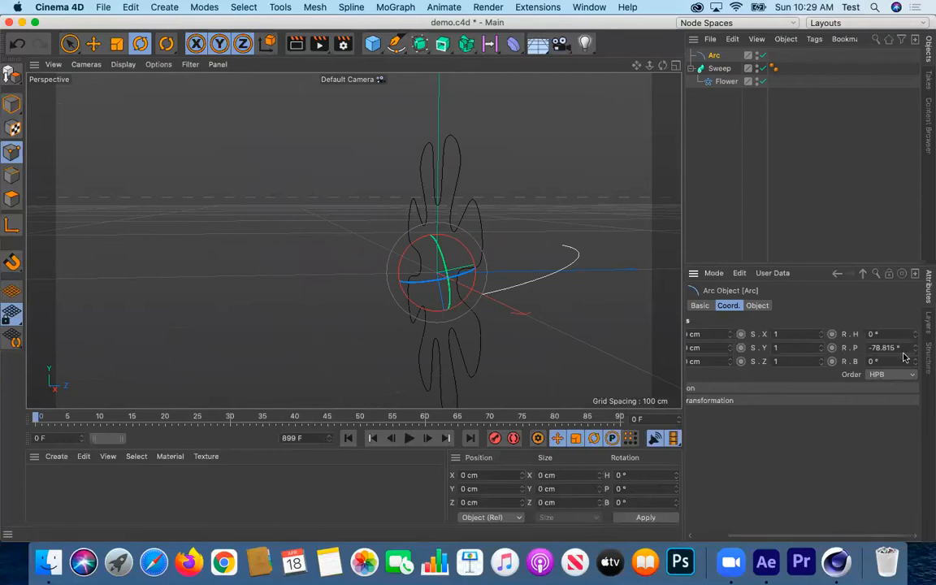
drag(832, 348, 821, 346)
text(-90)
key(Return)
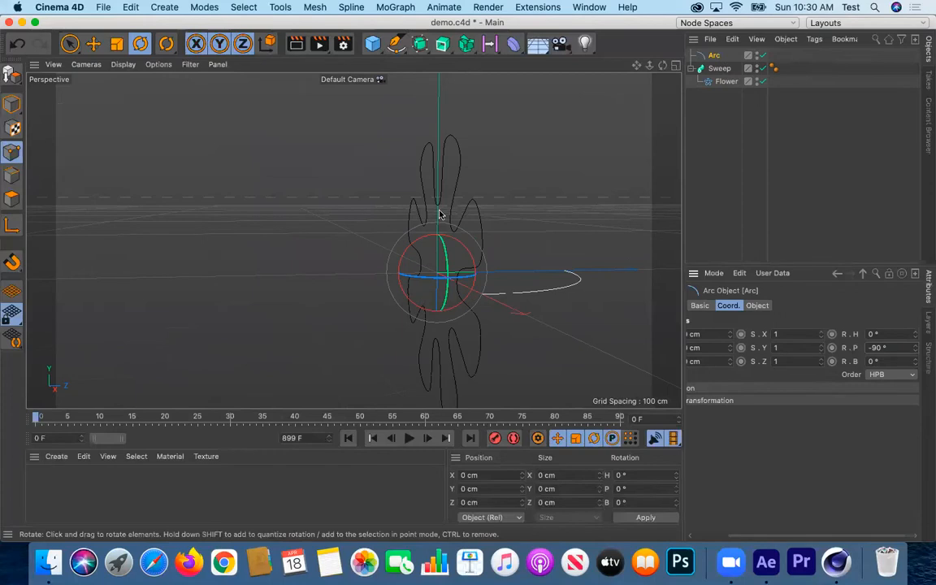
- Move the Arc along the X axis to about -201 cm, and nest it in the Sweep below the Flower
click(93, 46)
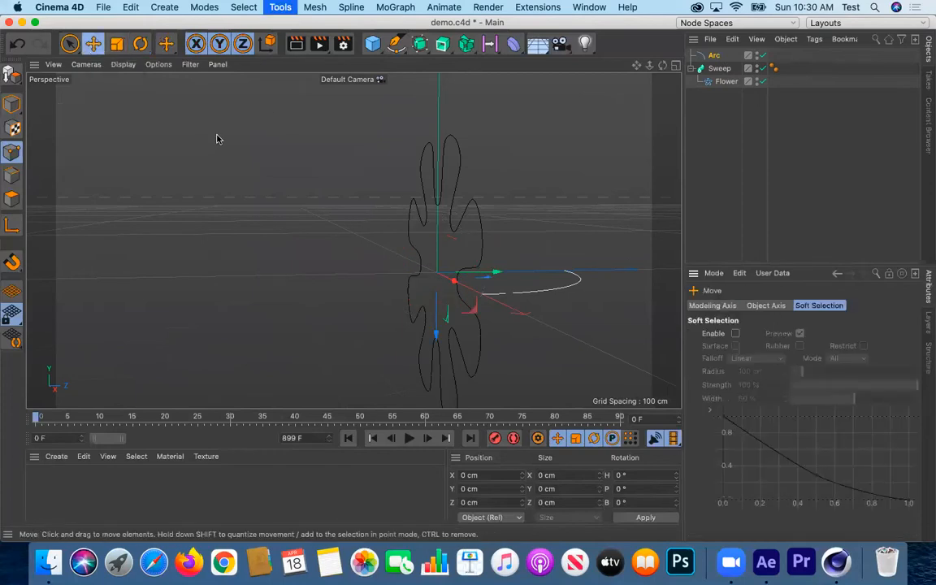
drag(461, 295, 420, 267)
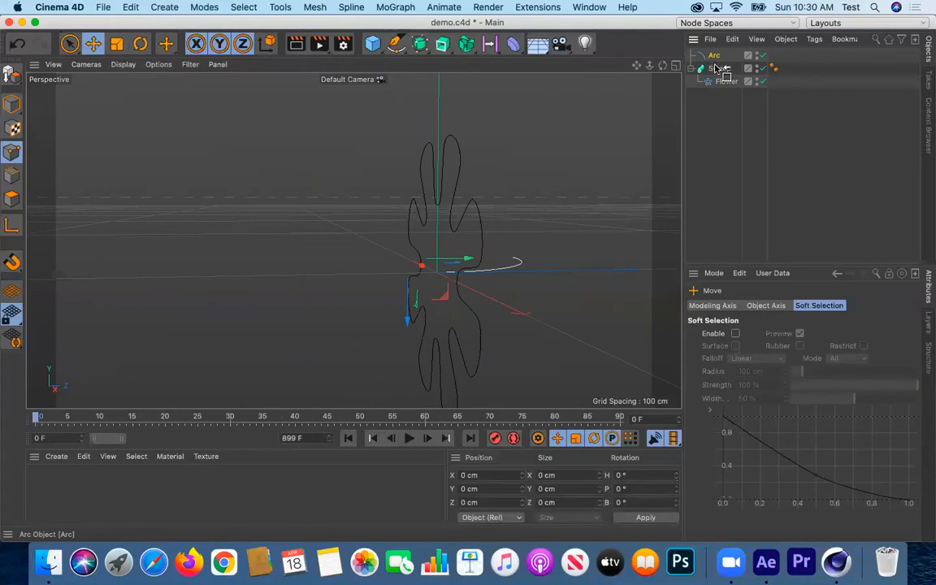
drag(719, 73, 720, 67)
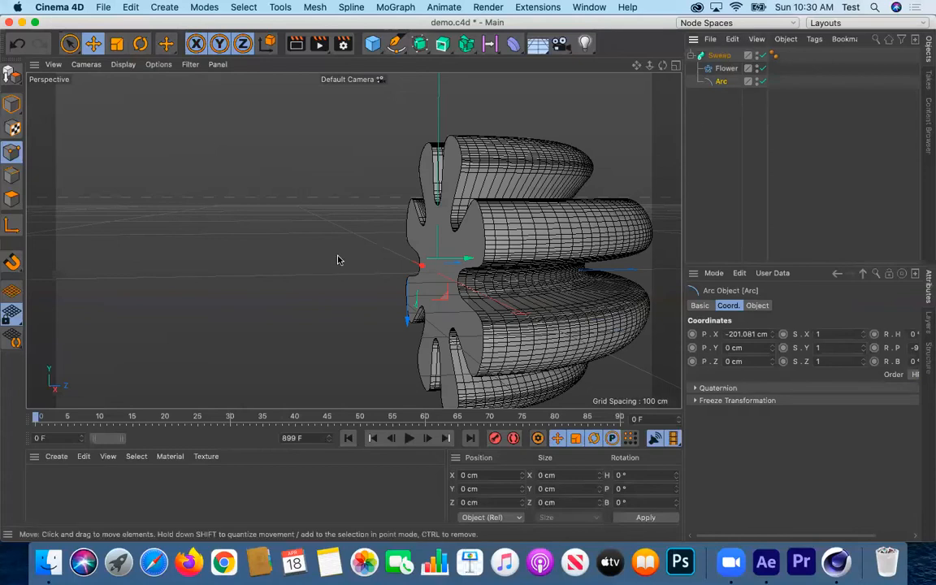
alt+drag(323, 281, 324, 226)
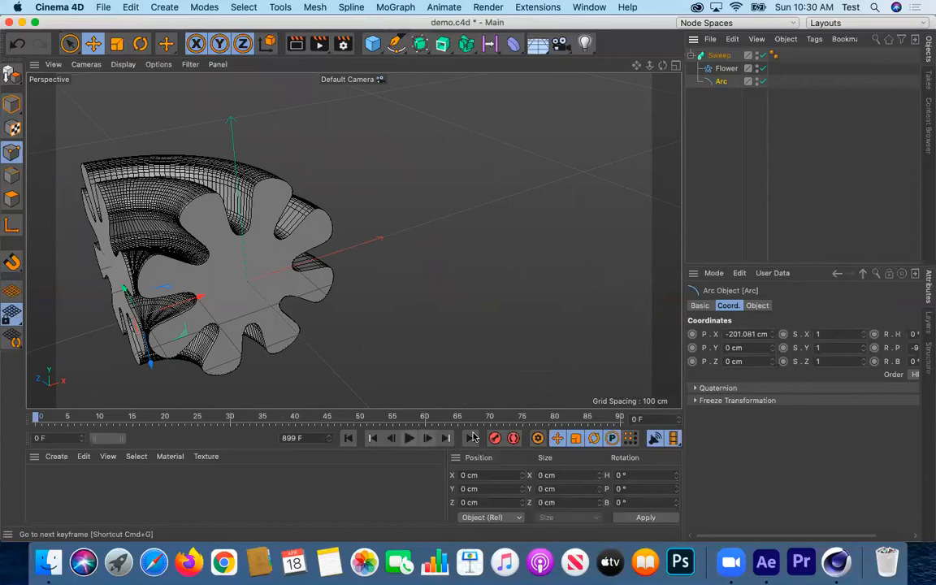
- Try scaling the Arc path by 3 along X, undo that, and try a Z scale of 3 instead
click(821, 334)
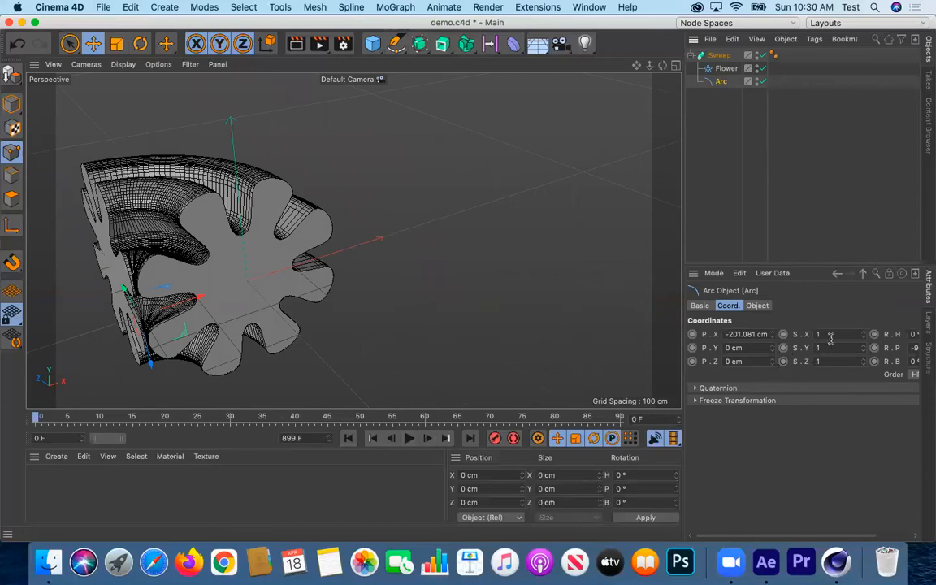
text(3)
key(Return)
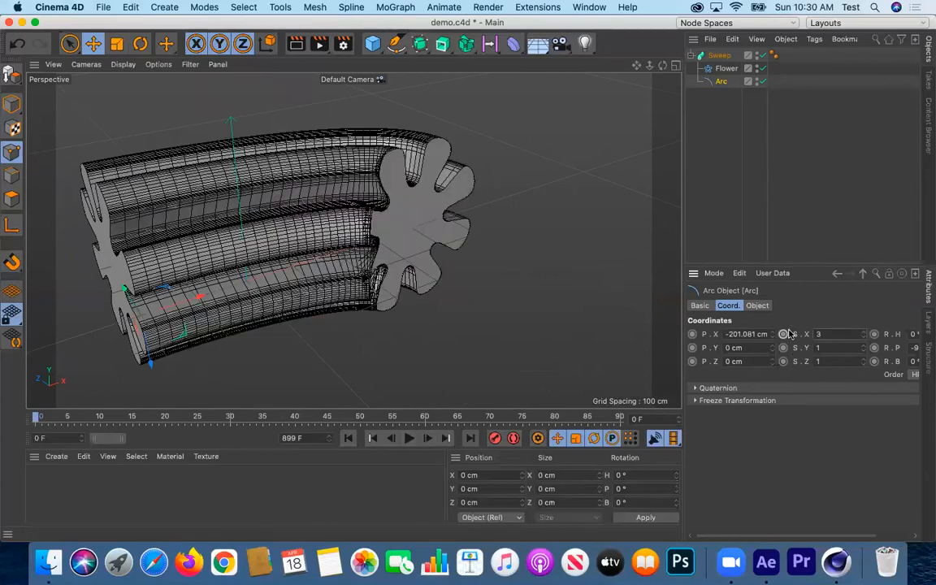
key(ctrl+z)
click(822, 361)
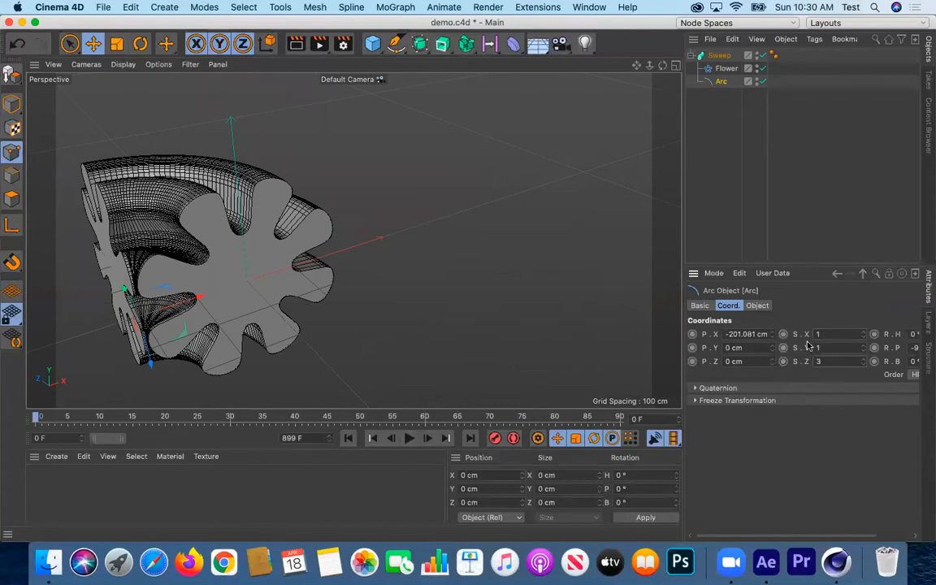
- Reset the Arc's Z scale to 1 and set its Y scale to 3
drag(824, 358, 807, 348)
text(1)
key(Return)
text(3)
key(Return)
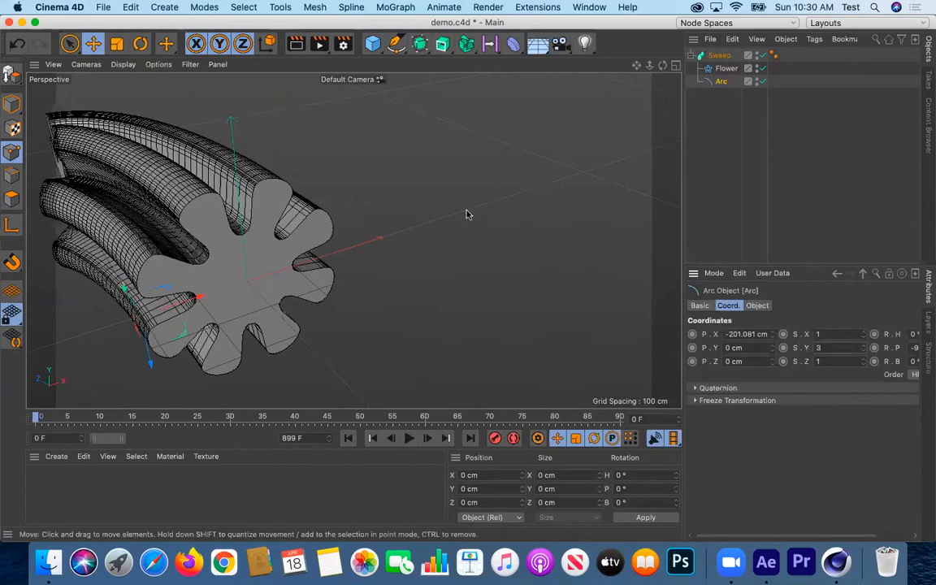
alt+drag(401, 290, 294, 302)
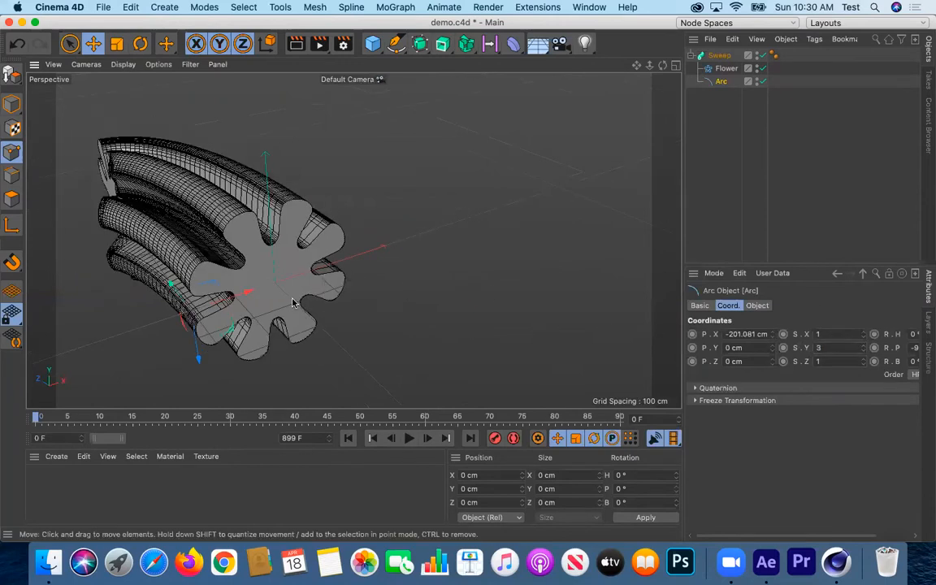
- Undo the last Y scale change on the Arc
scroll(295, 309, down, 3)
alt+drag(218, 318, 168, 364)
key(super+z)
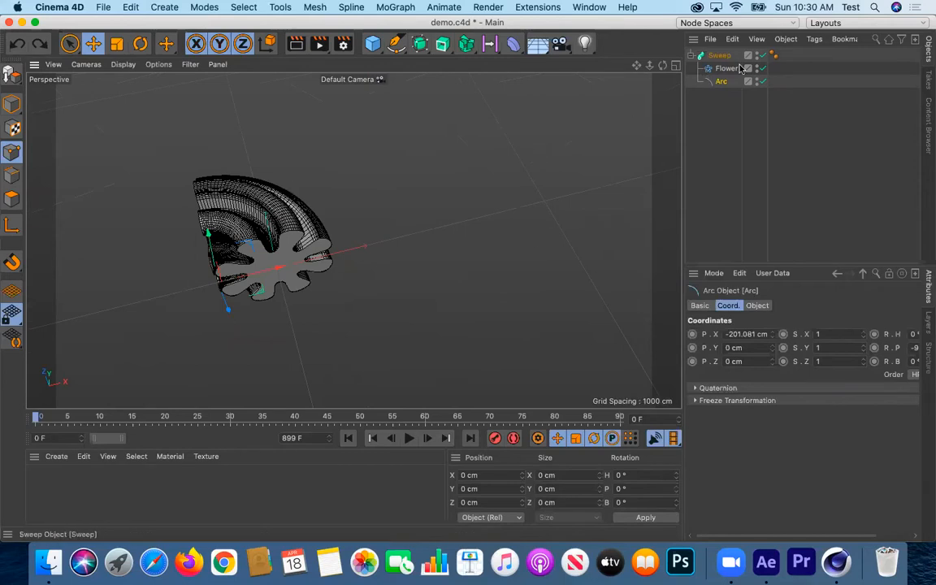
- Disable the Sweep generator and switch the viewport to the Top view
click(763, 55)
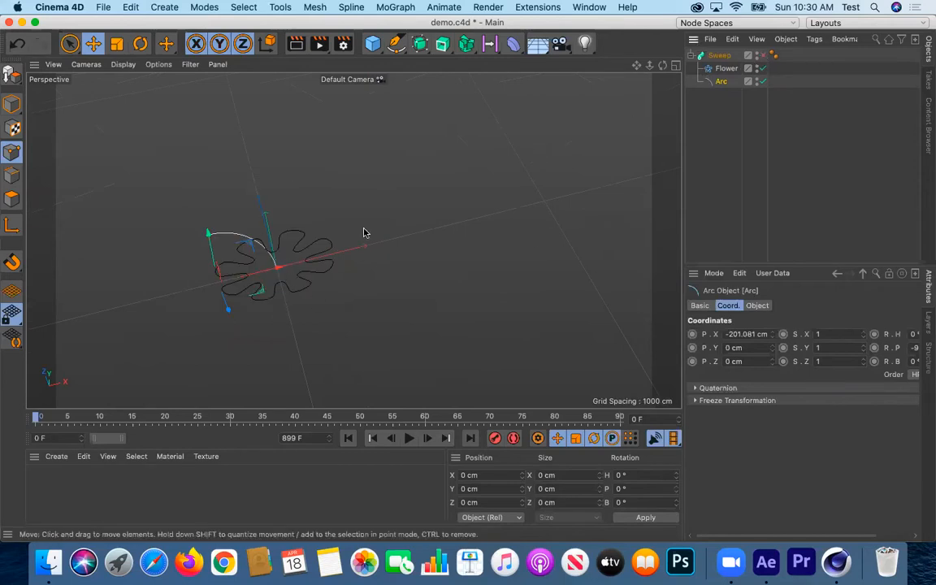
click(87, 64)
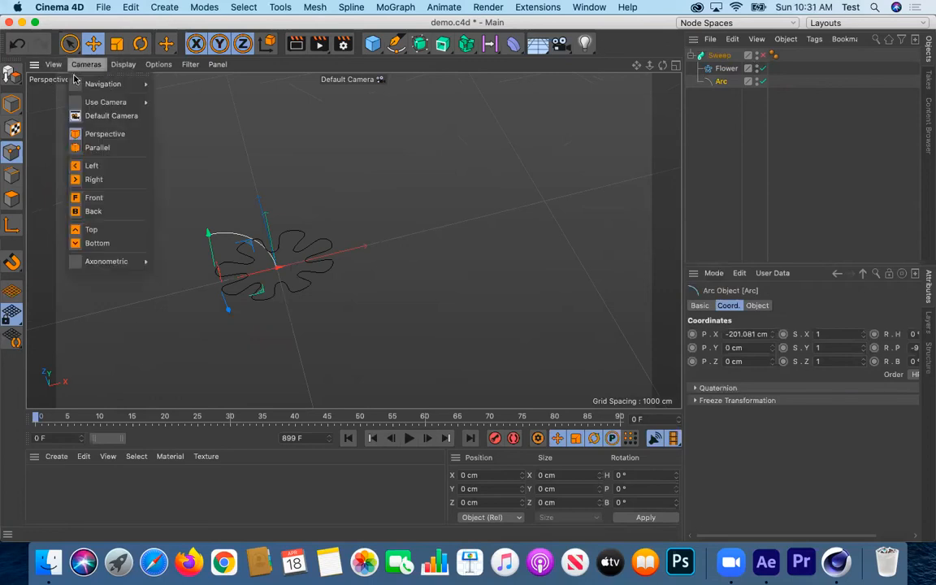
click(92, 230)
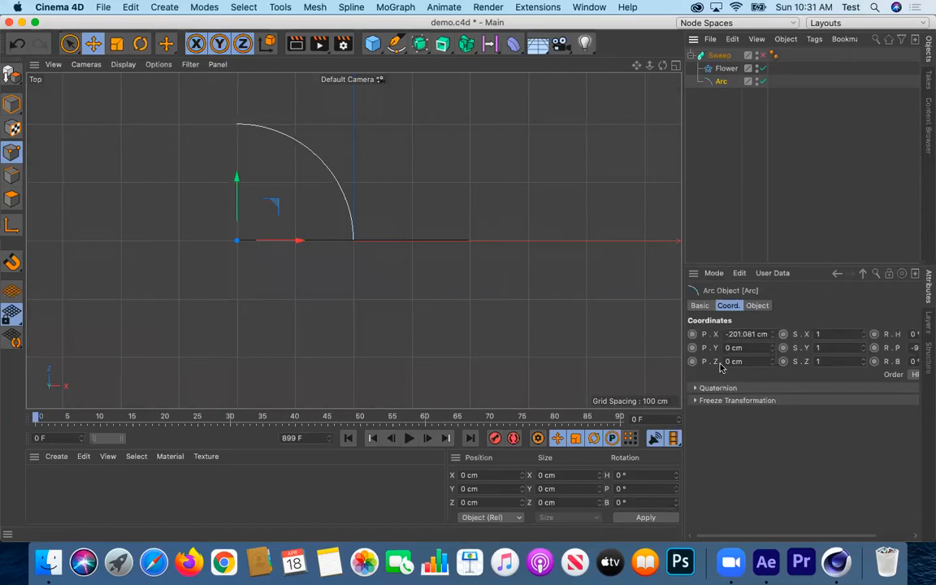
- Set the Arc's Y and X scales to 3, and reduce its X scale to 2
click(819, 347)
text(3)
key(Return)
scroll(561, 298, down, 5)
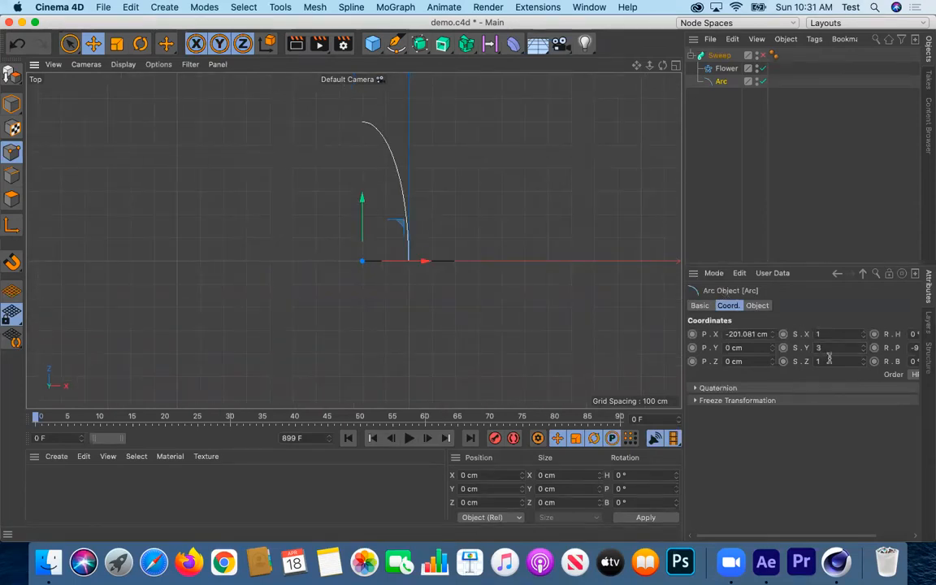
click(832, 333)
text(3)
key(Return)
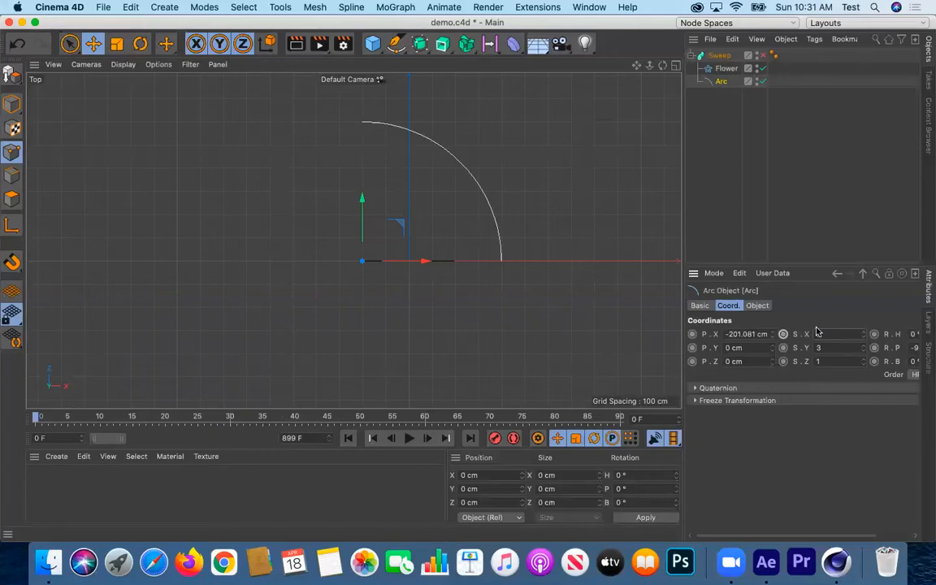
text(2)
key(Return)
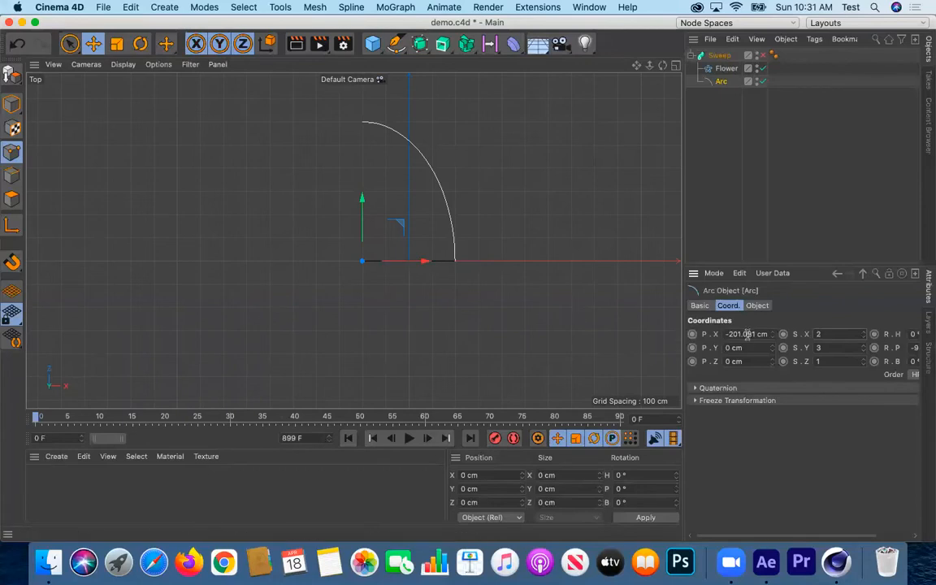
- Move the Arc along the X axis to about -397 cm and re-enable the Sweep in the Perspective view
drag(423, 260, 380, 263)
click(762, 56)
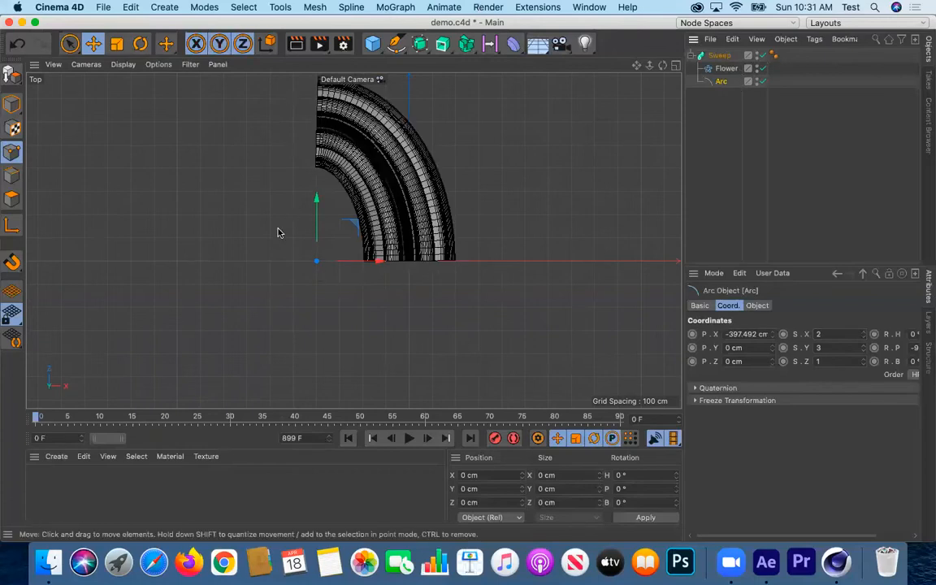
click(86, 64)
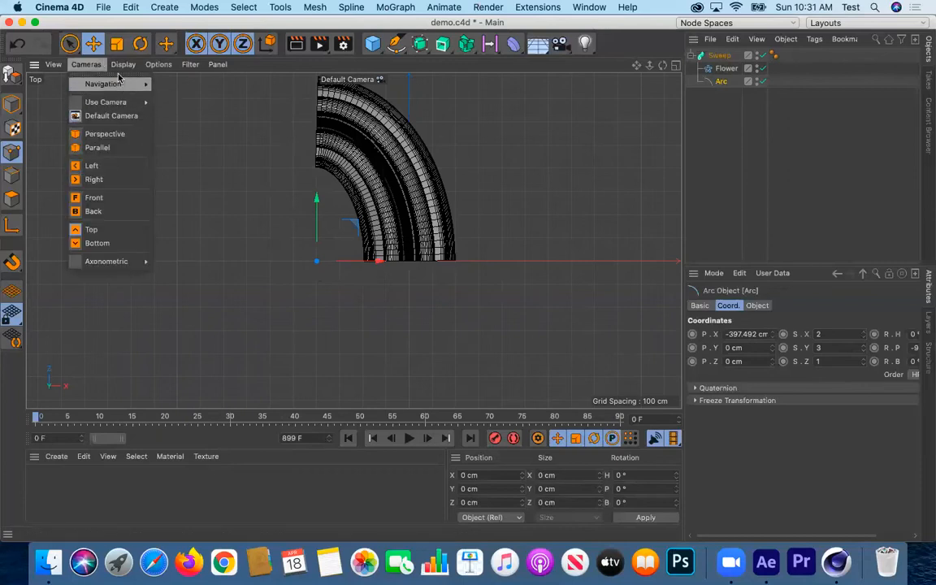
click(115, 140)
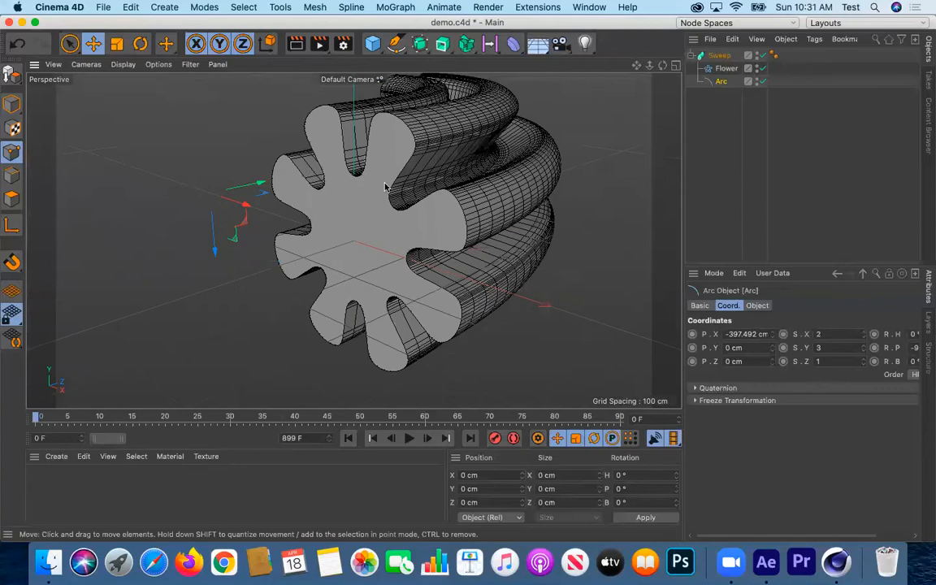
scroll(348, 169, down, 5)
alt+drag(271, 191, 606, 267)
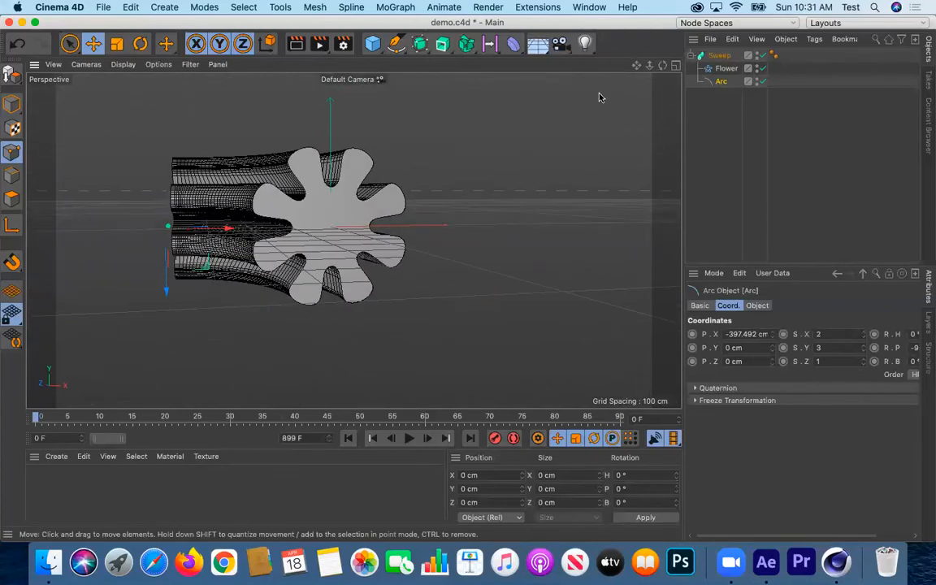
- Give both of the Sweep's caps a bevel of about 6.5 cm and choose the Solid bevel shape
click(717, 55)
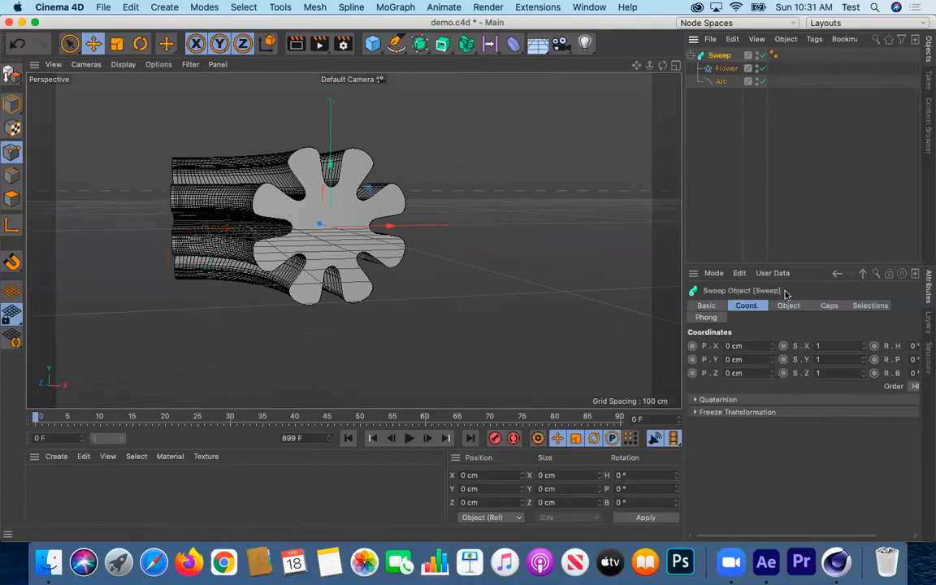
click(707, 307)
click(756, 306)
click(788, 305)
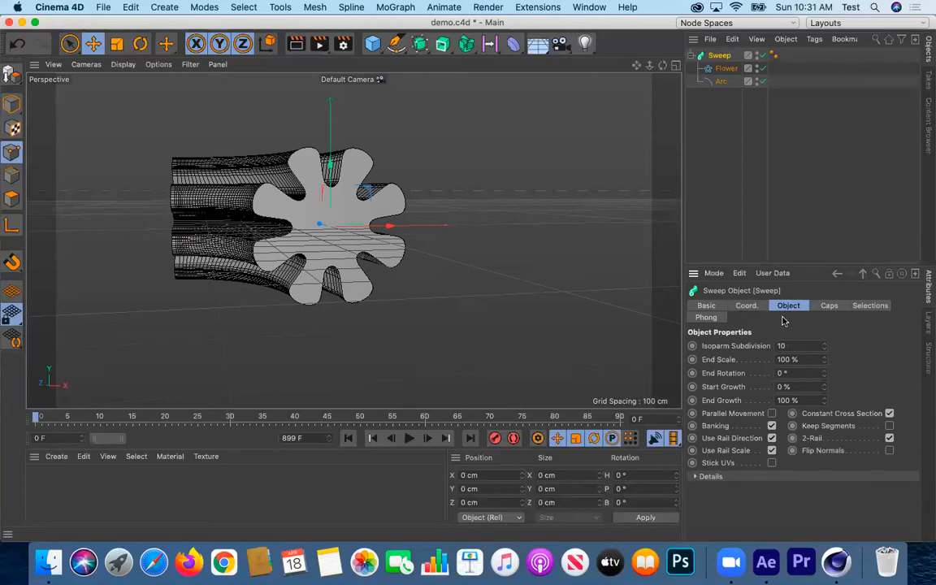
click(828, 306)
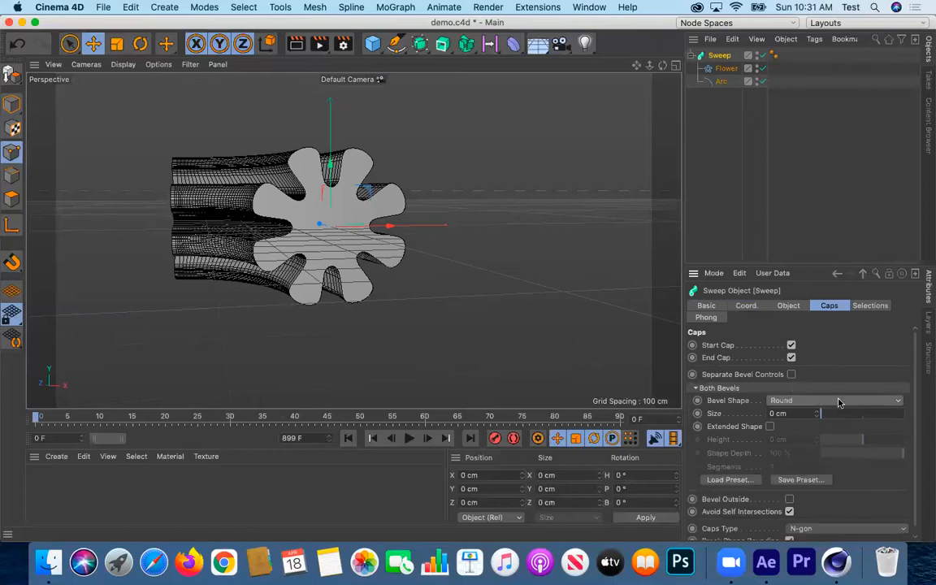
drag(809, 413, 825, 410)
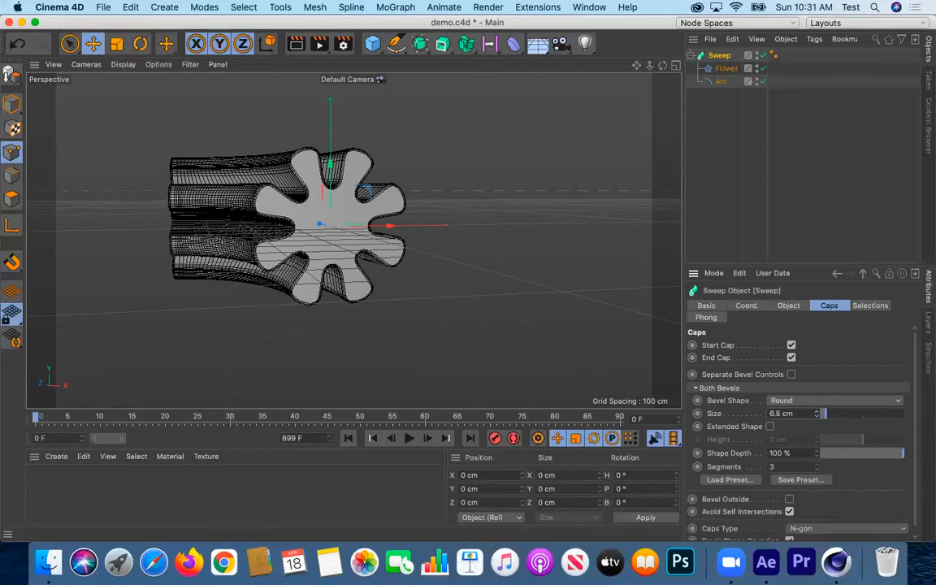
click(782, 401)
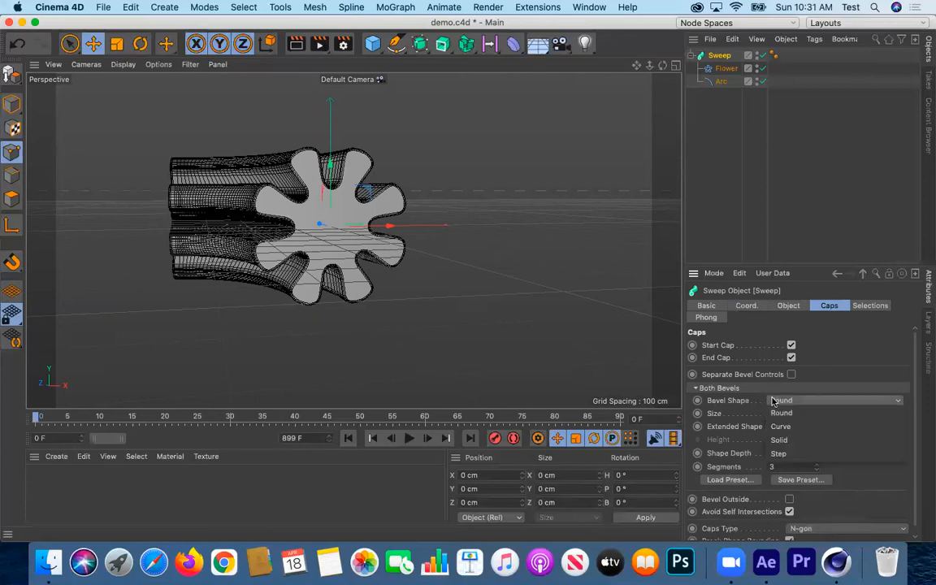
click(780, 440)
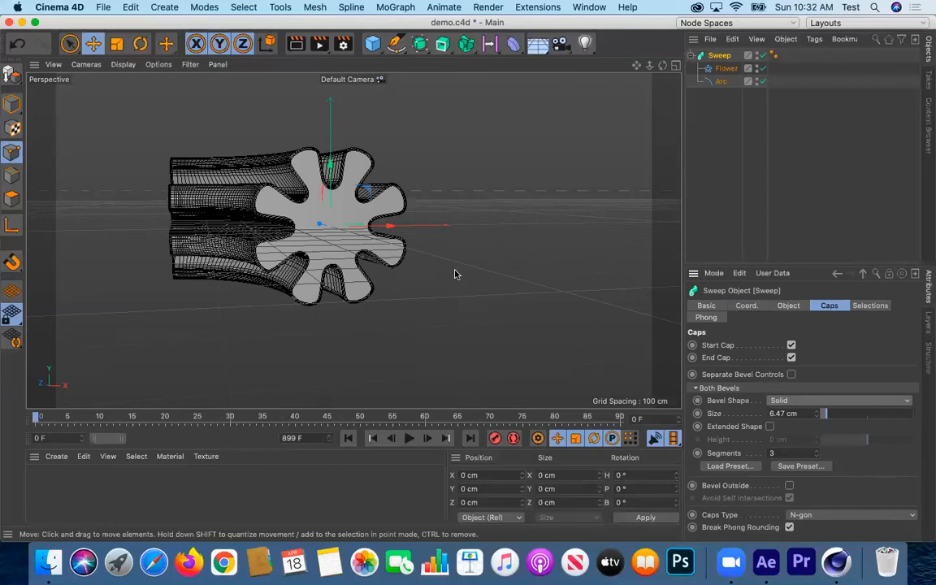
- Display the scene with Gouraud Shading and set the Sweep's cap bevels to a Round shape of 10 cm
click(124, 64)
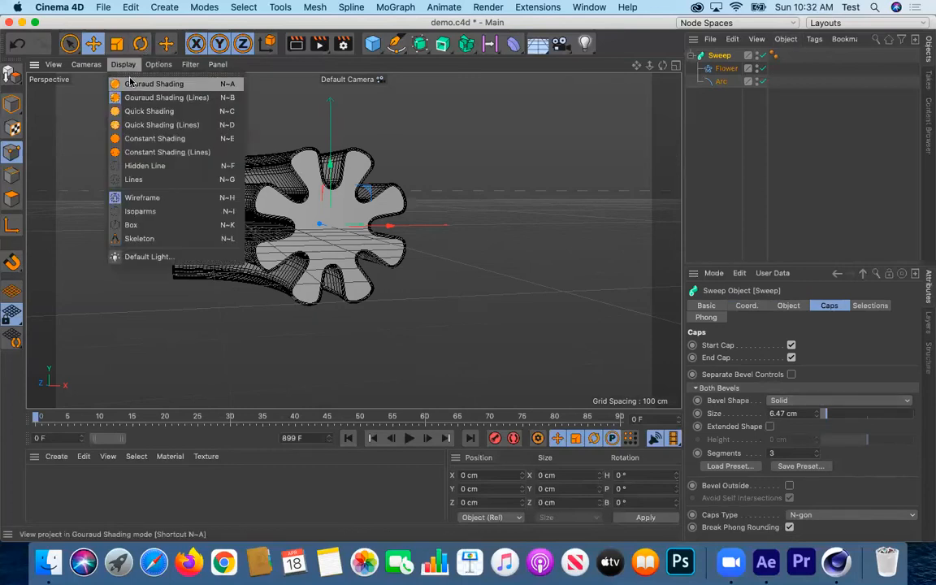
click(154, 83)
click(801, 400)
click(813, 412)
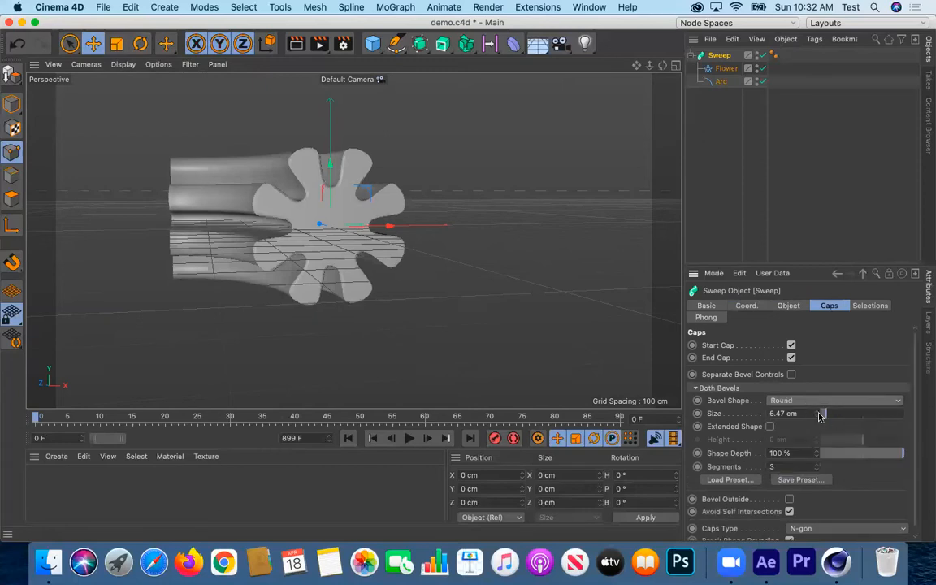
click(825, 413)
drag(804, 415, 763, 409)
text(10)
key(Return)
scroll(249, 177, up, 3)
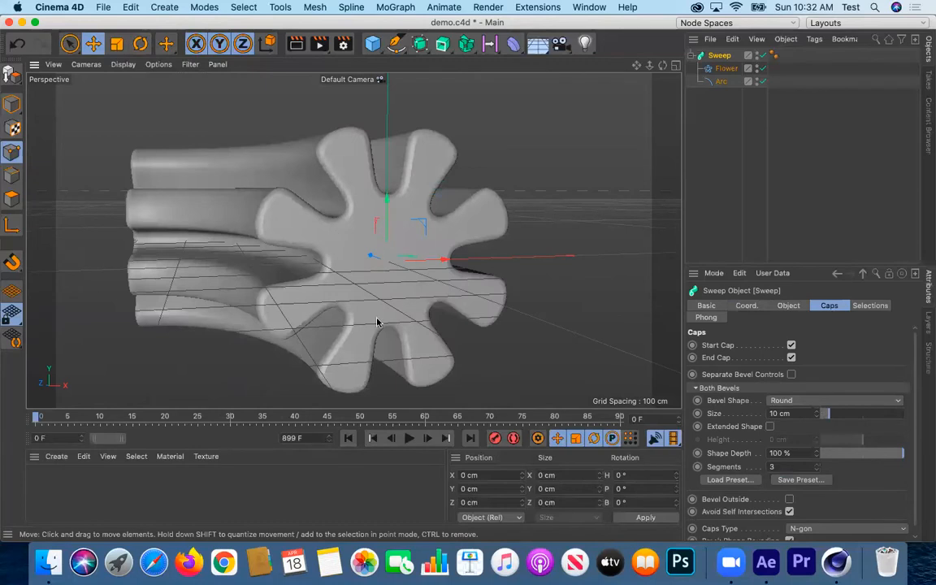
scroll(382, 316, down, 4)
- Switch to After Effects to check the bevelled sweep in Comp 1, and return to Cinema 4D
click(767, 562)
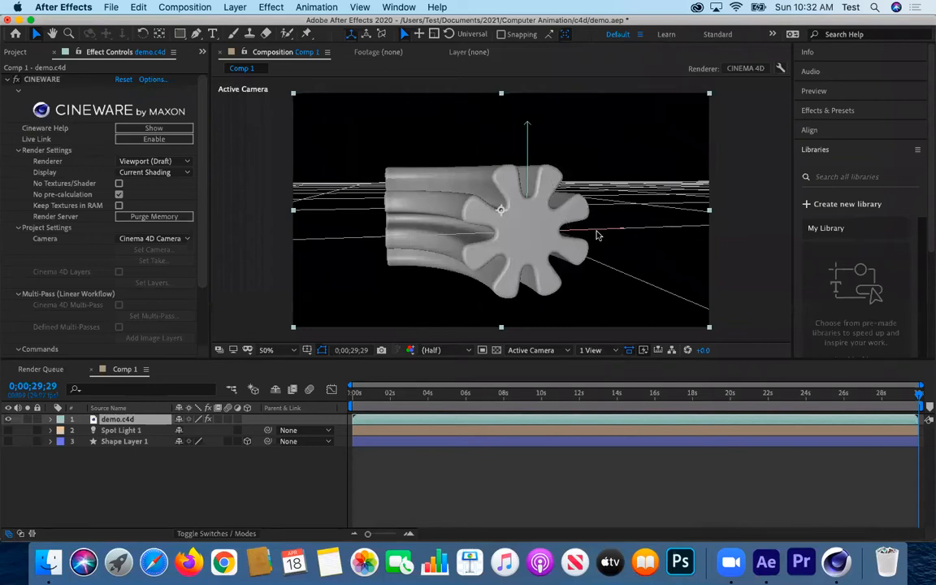
click(842, 561)
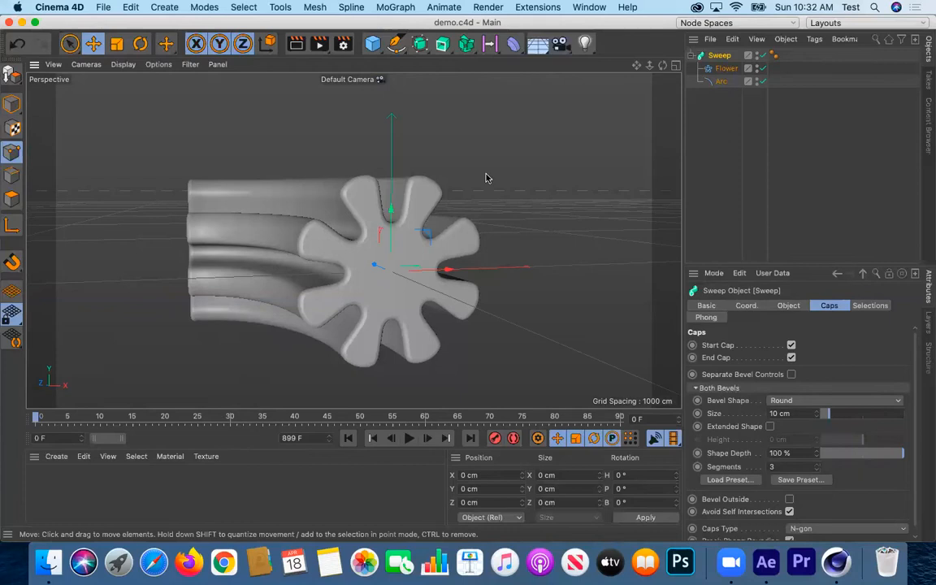
- Try converting the Sweep into an editable polygon object, and undo the conversion
click(714, 58)
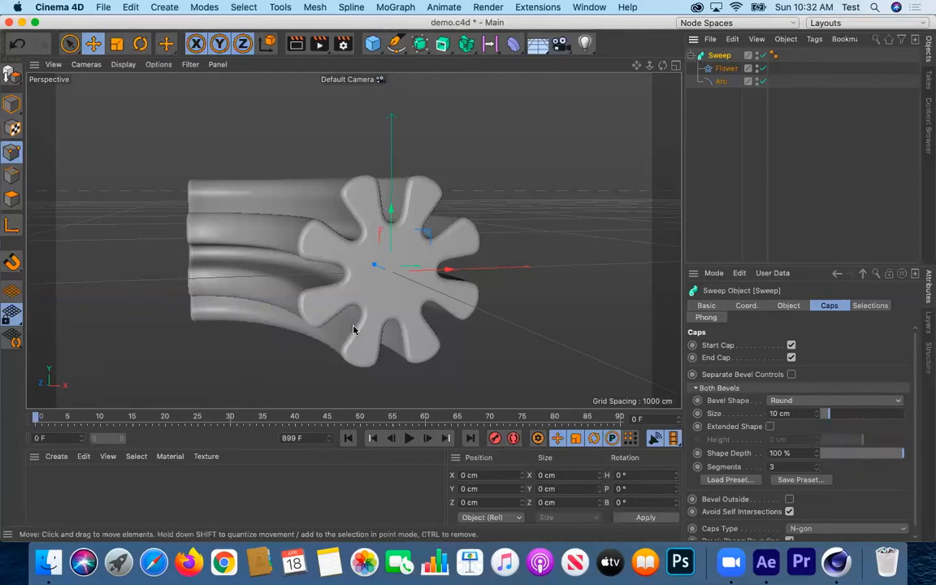
click(11, 74)
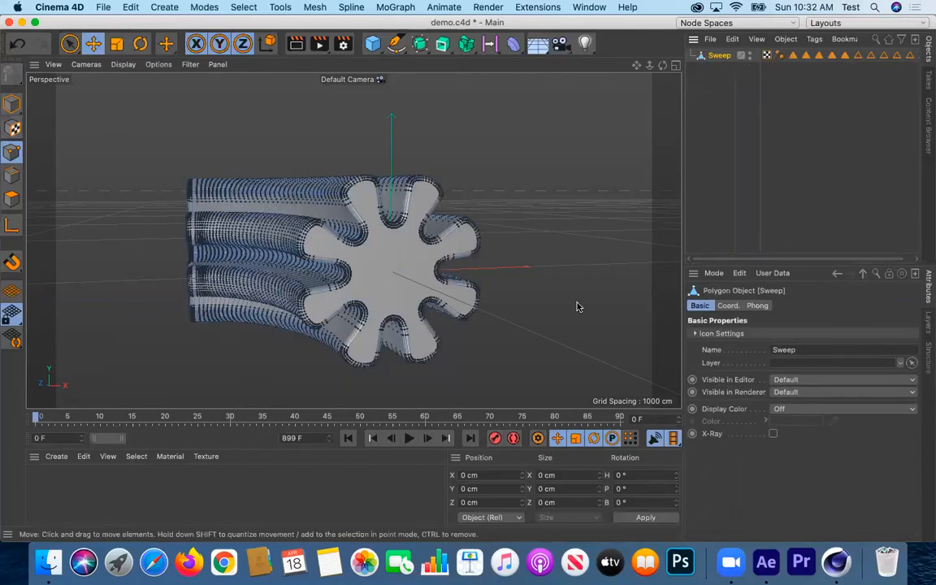
key(super+z)
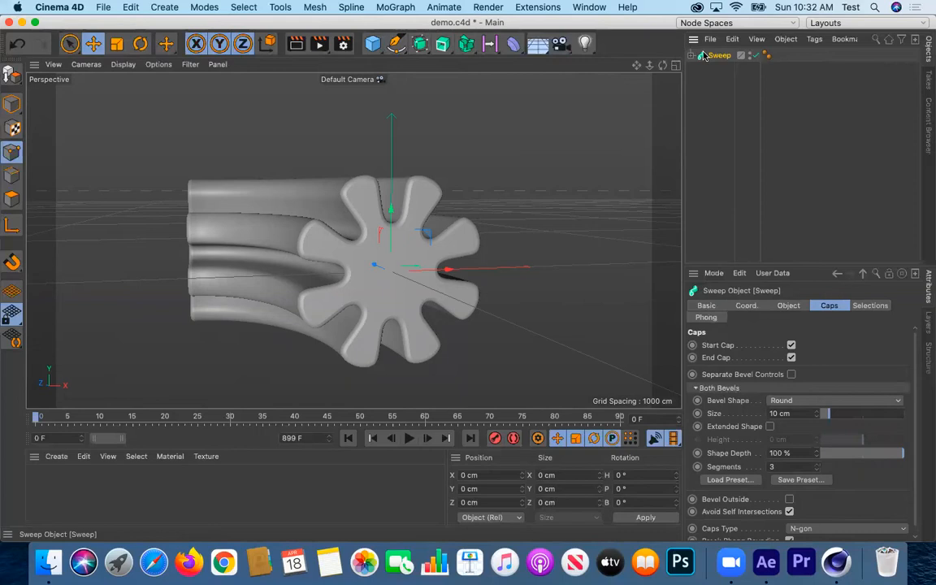
- Replace the Sweep with a new Cube and display the scene with Gouraud Shading (Lines)
key(Delete)
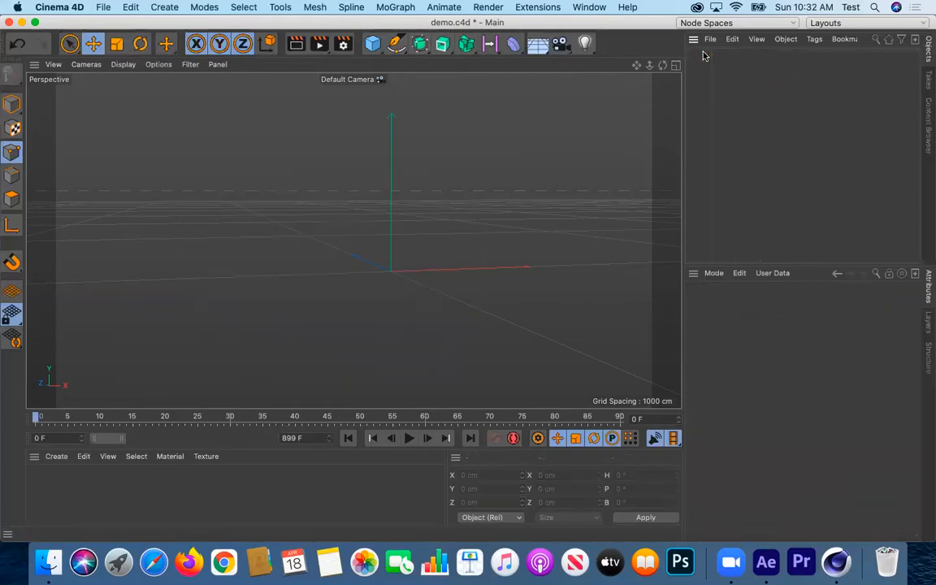
click(376, 45)
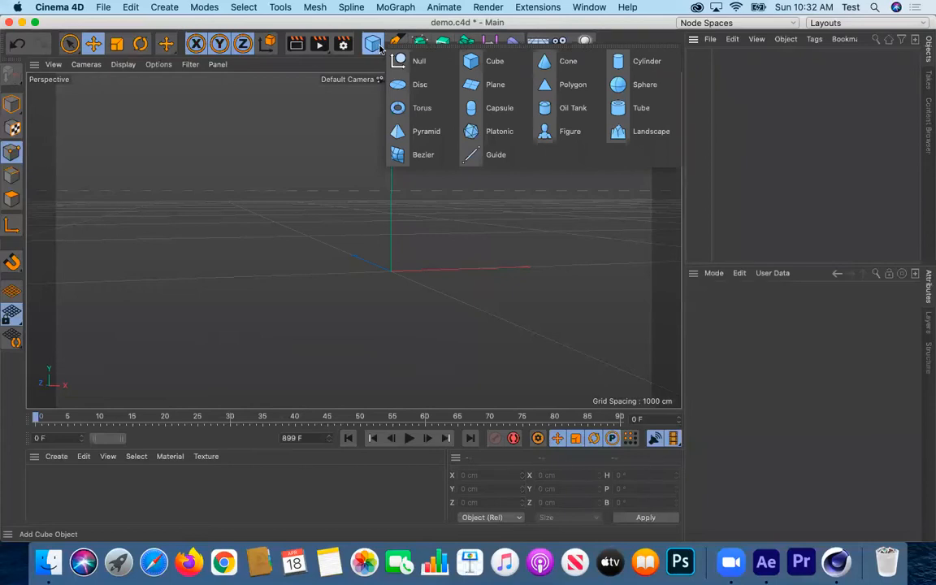
click(480, 61)
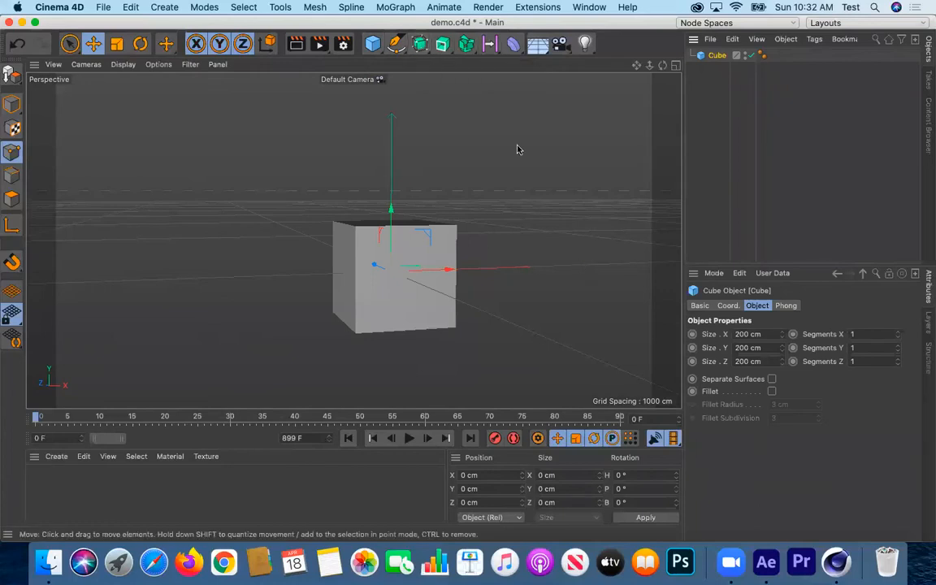
click(123, 64)
click(128, 98)
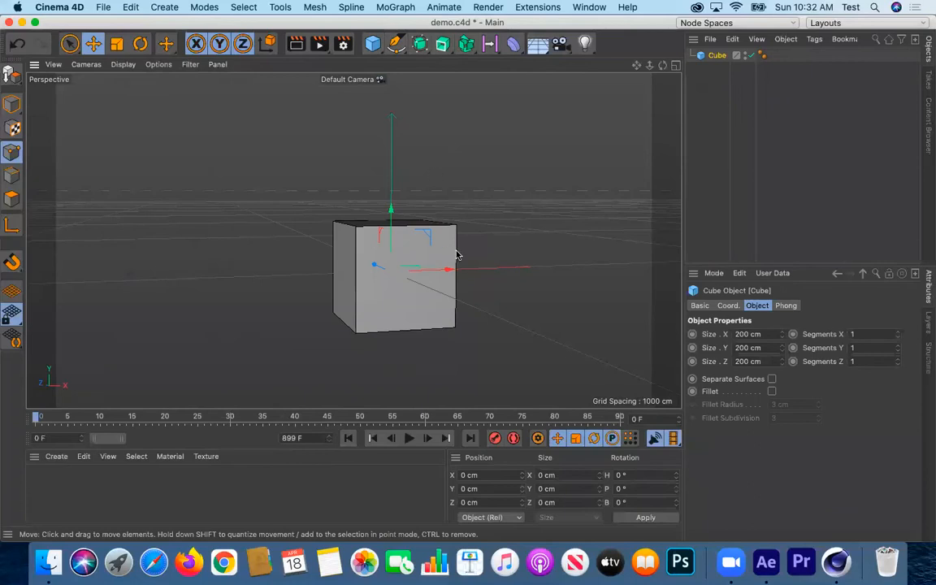
- Duplicate the Cube along the X axis, placing the copy beside the original on its negative X side with a gap between them
click(861, 334)
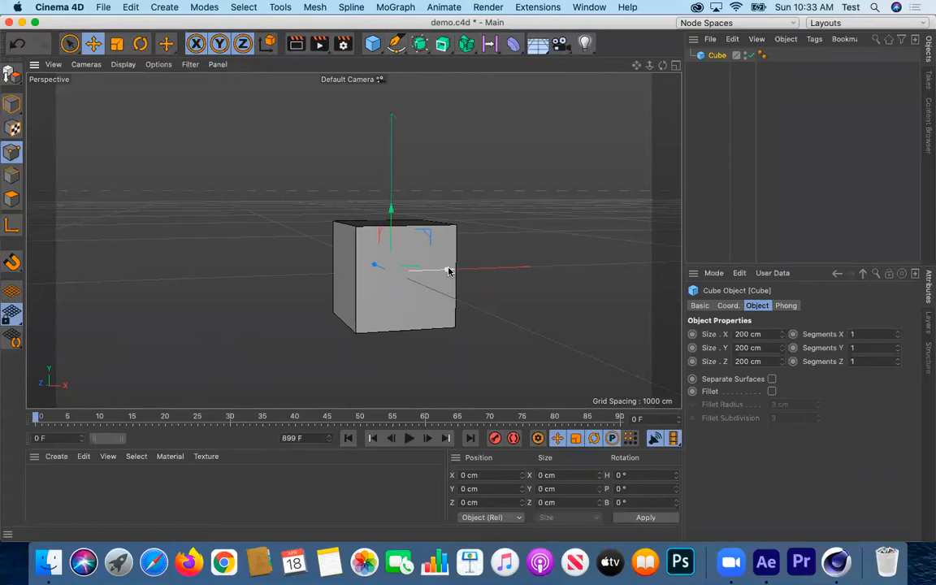
ctrl+drag(449, 270, 297, 274)
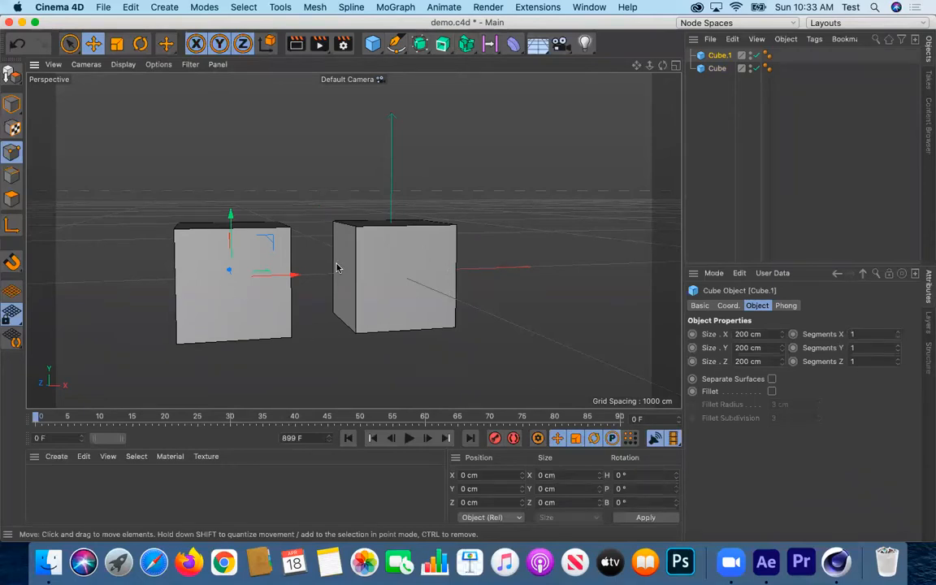
alt+drag(354, 267, 395, 287)
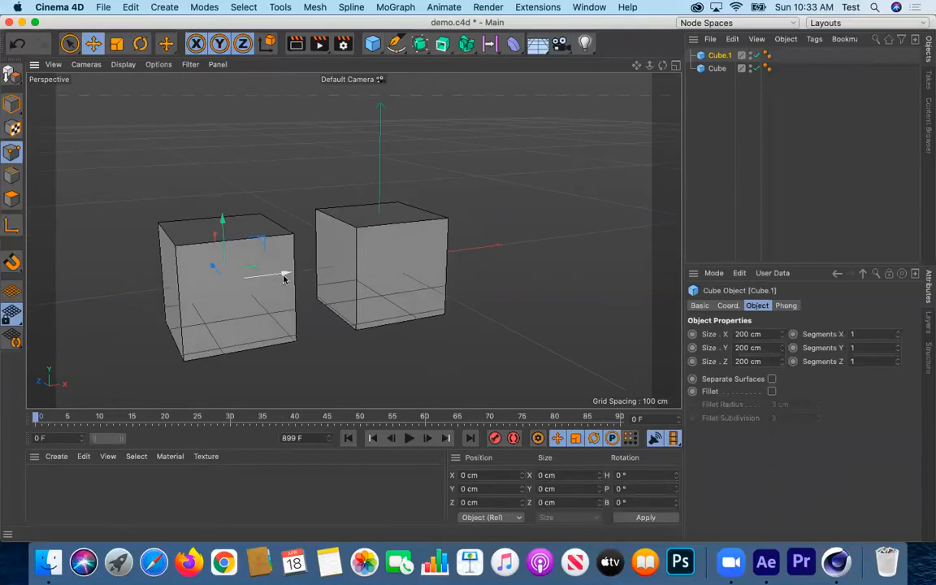
alt+drag(353, 240, 414, 265)
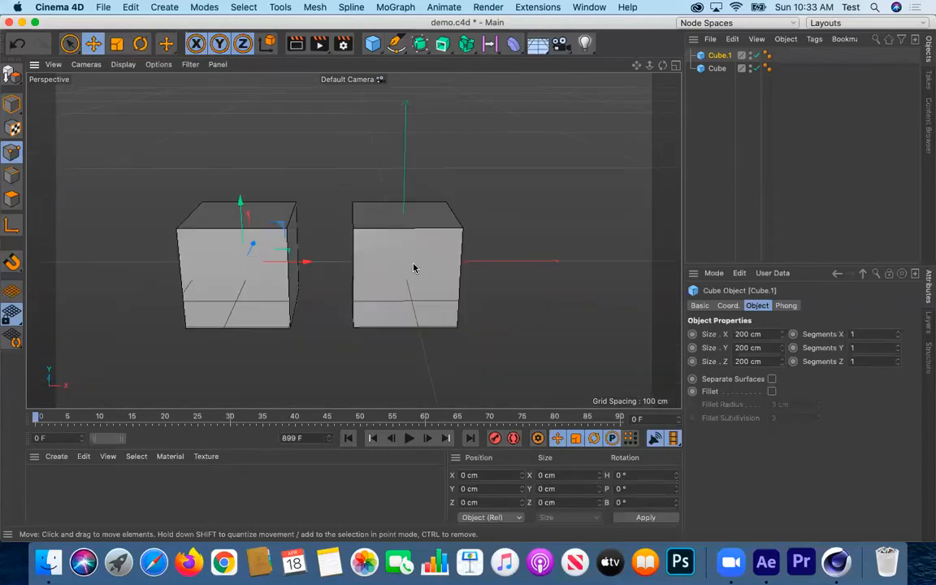
- Set the duplicated cube's segments to 3 in X, Y and Z
click(721, 68)
click(720, 57)
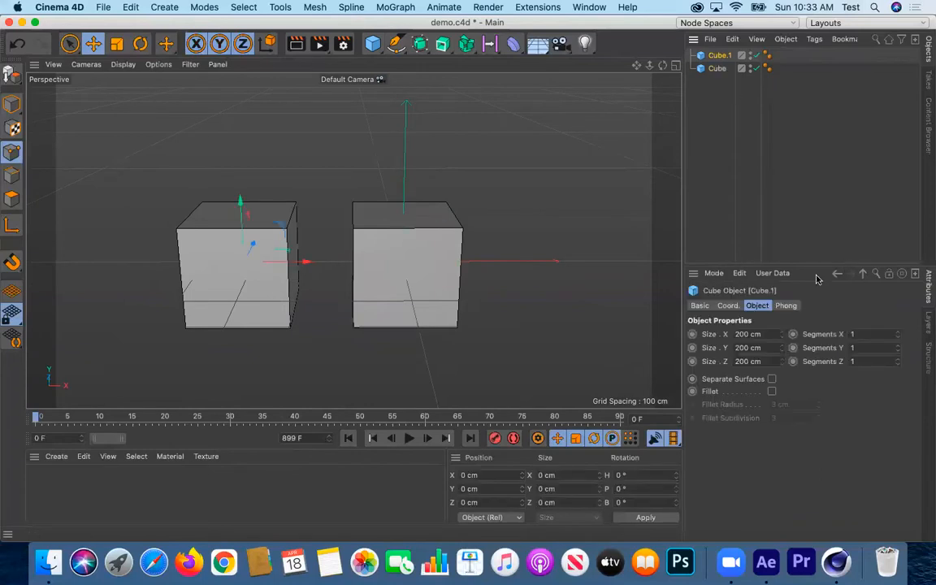
double_click(854, 334)
text(3)
key(Tab)
text(3)
key(Tab)
text(3)
key(Return)
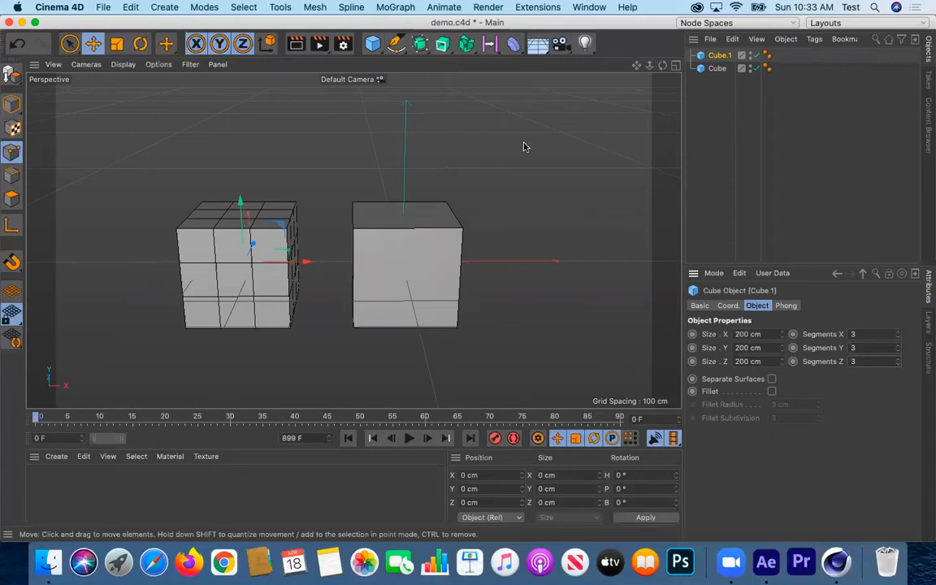
- Add two Subdivision Surfaces and nest the three-segment cube in one and the one-segment cube in the other
click(419, 44)
click(419, 44)
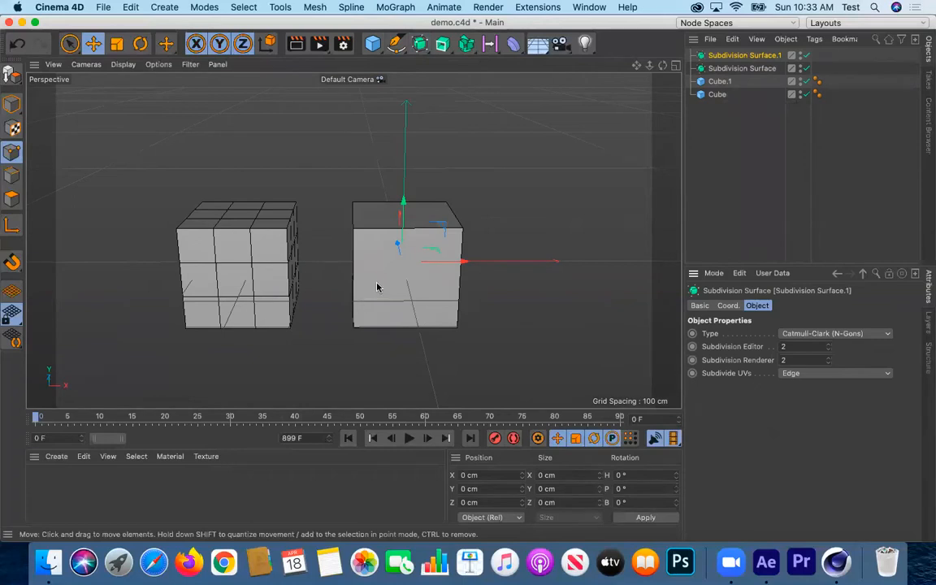
click(713, 81)
drag(731, 58, 732, 57)
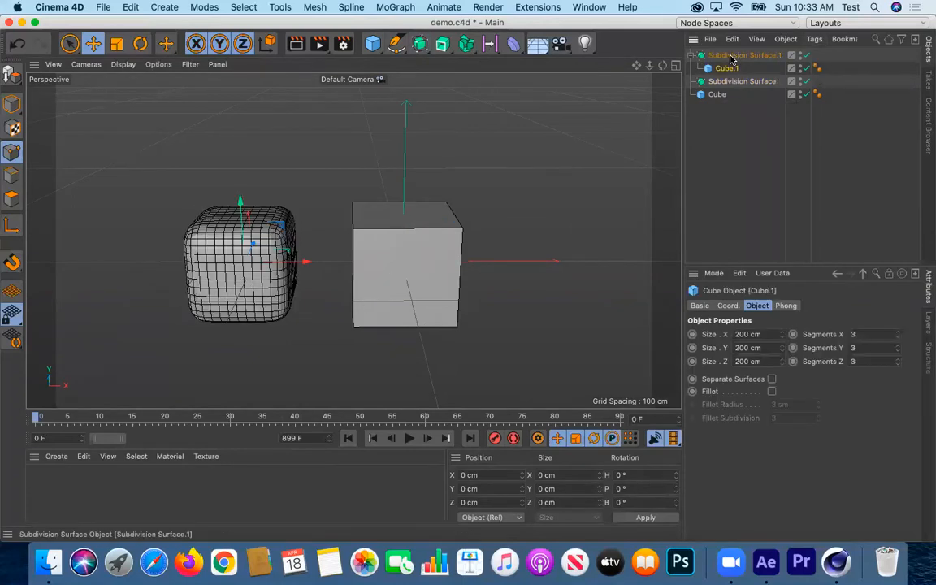
drag(717, 94, 732, 82)
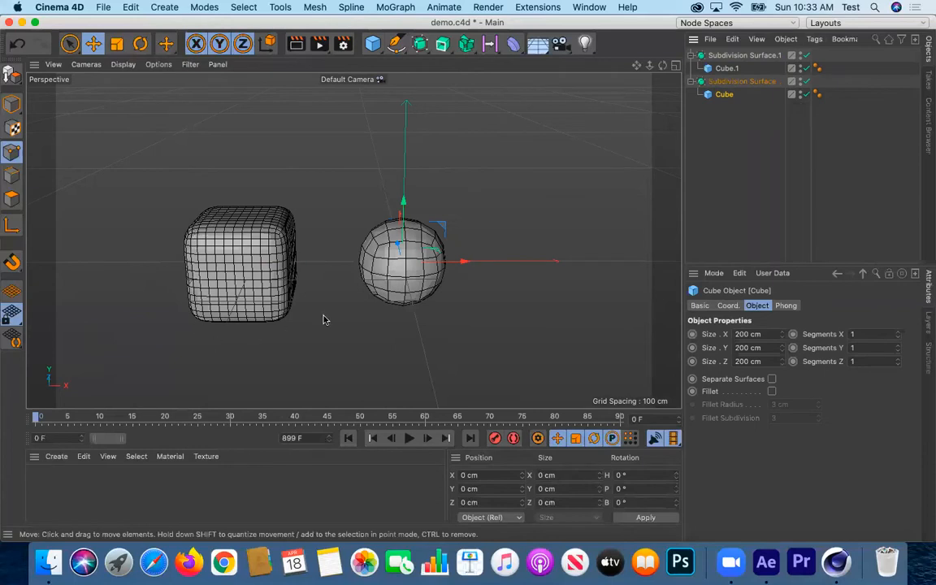
- Undo nesting both cubes in their Subdivision Surfaces to compare the original shapes, and redo both nestings
key(super+z)
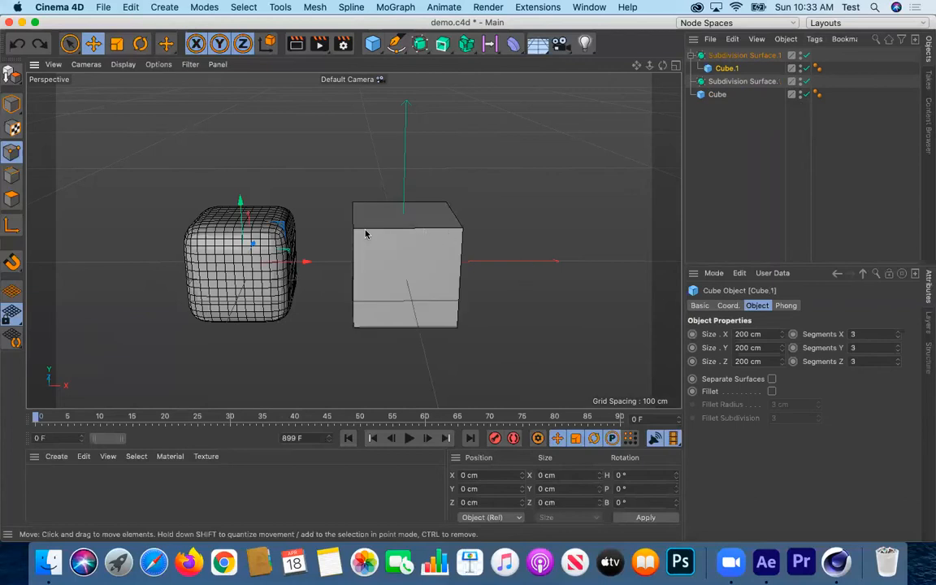
key(super+z)
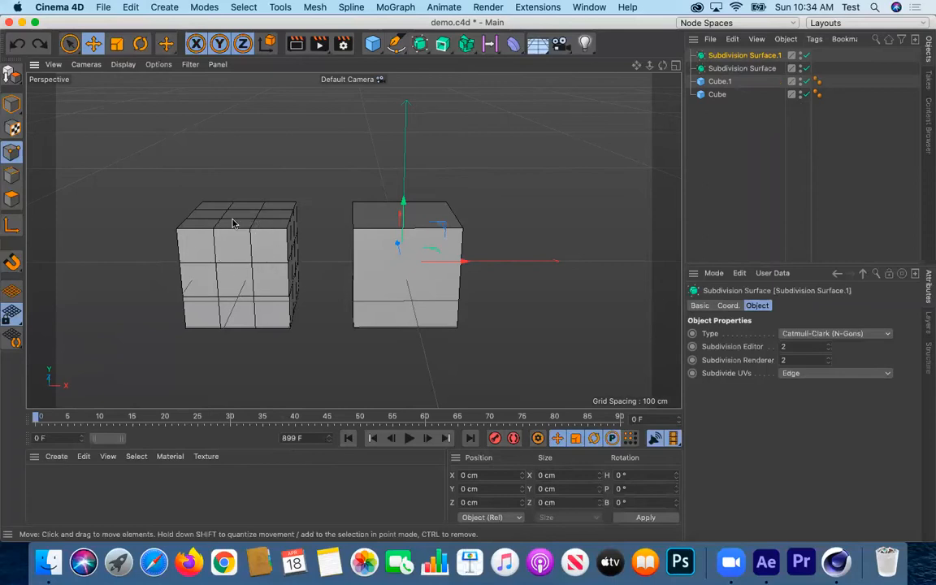
click(130, 6)
click(131, 49)
click(127, 7)
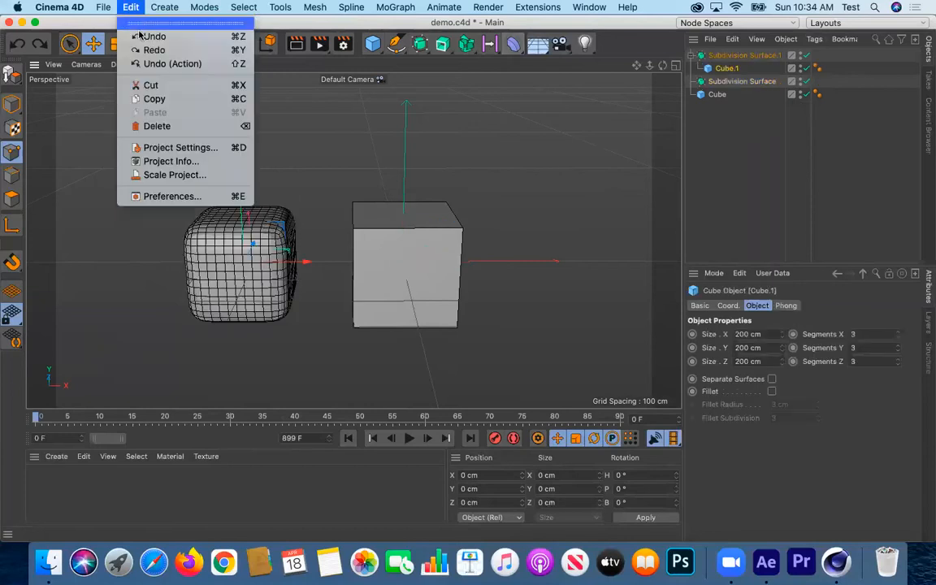
click(132, 49)
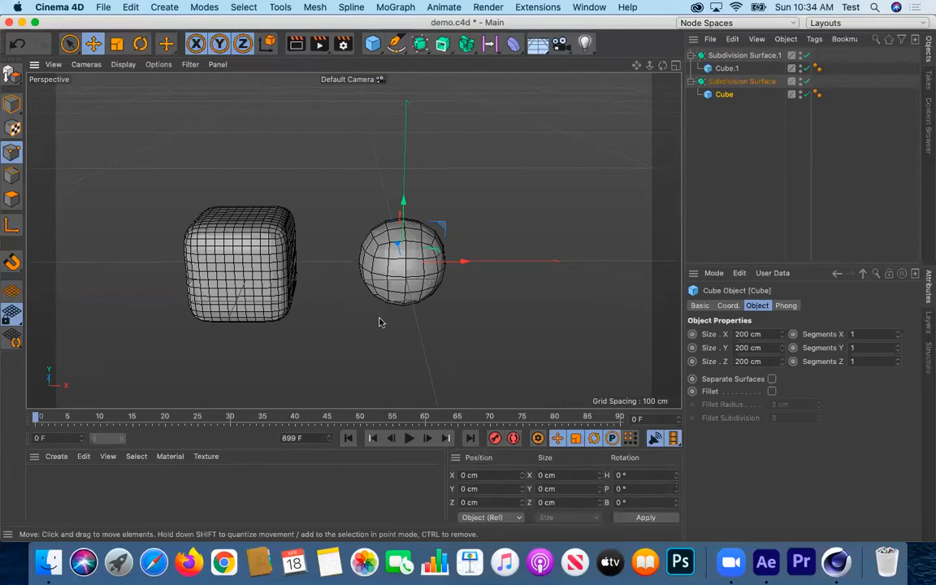
- Delete the Subdivision Surface holding the one-segment cube and add a Capsule in its place
click(727, 81)
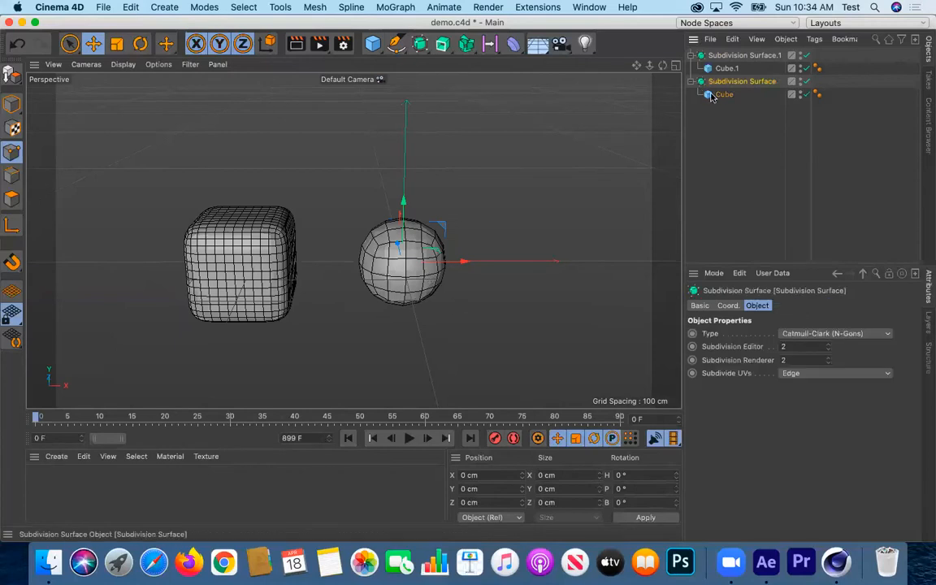
key(Delete)
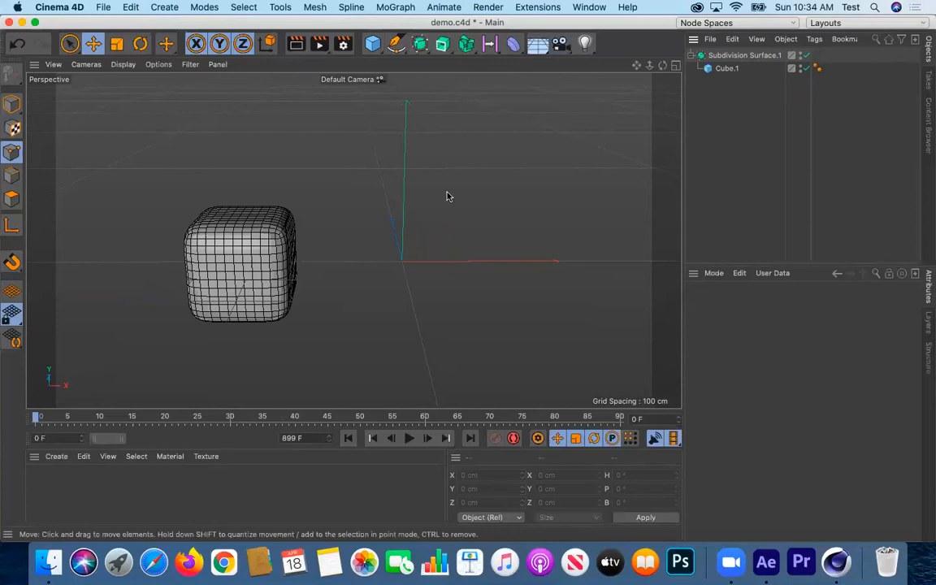
click(376, 49)
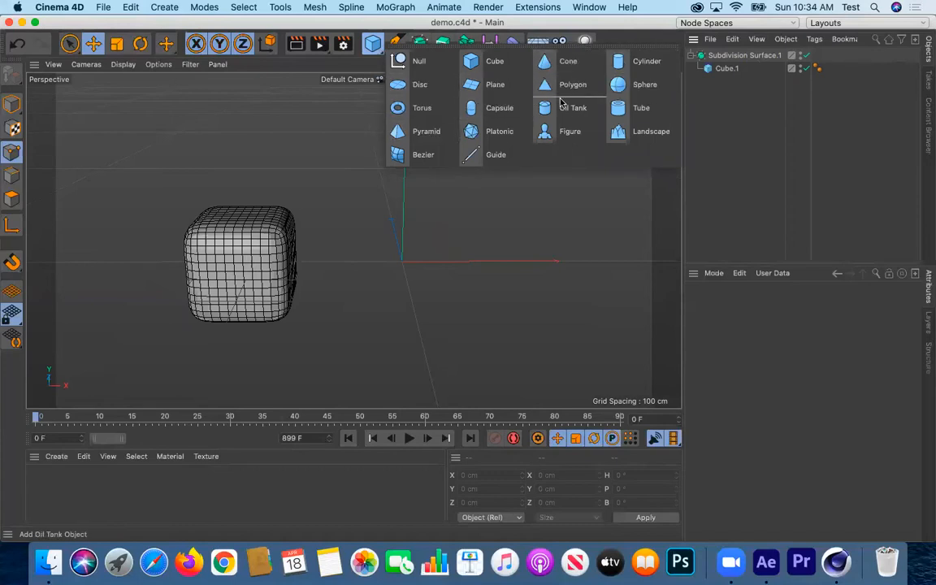
click(497, 105)
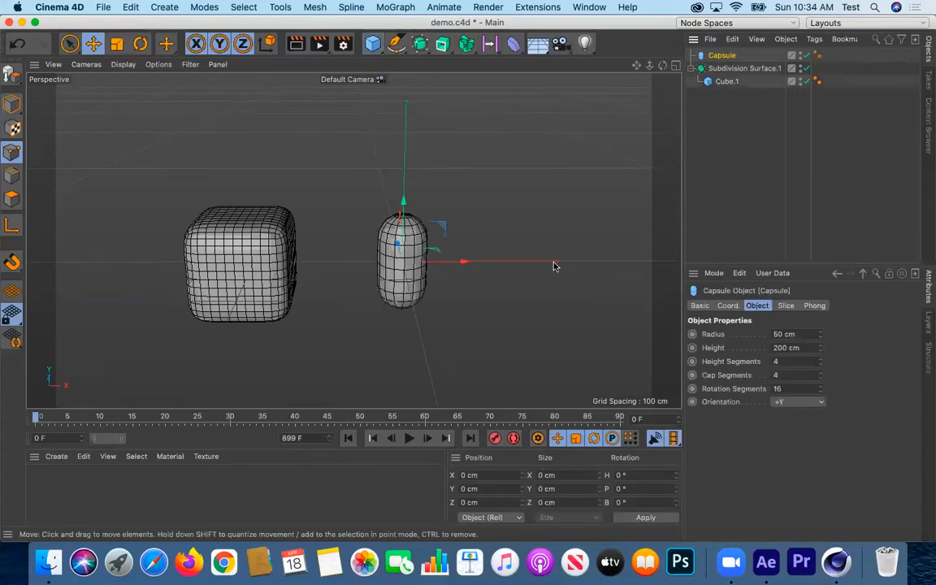
- Add an Array object and nest the Capsule inside it
click(442, 43)
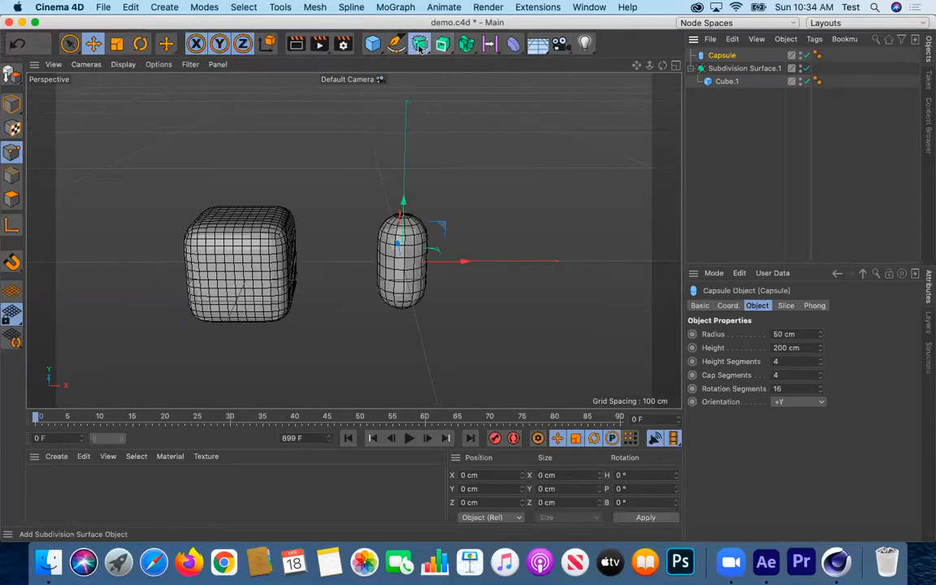
click(420, 43)
click(556, 62)
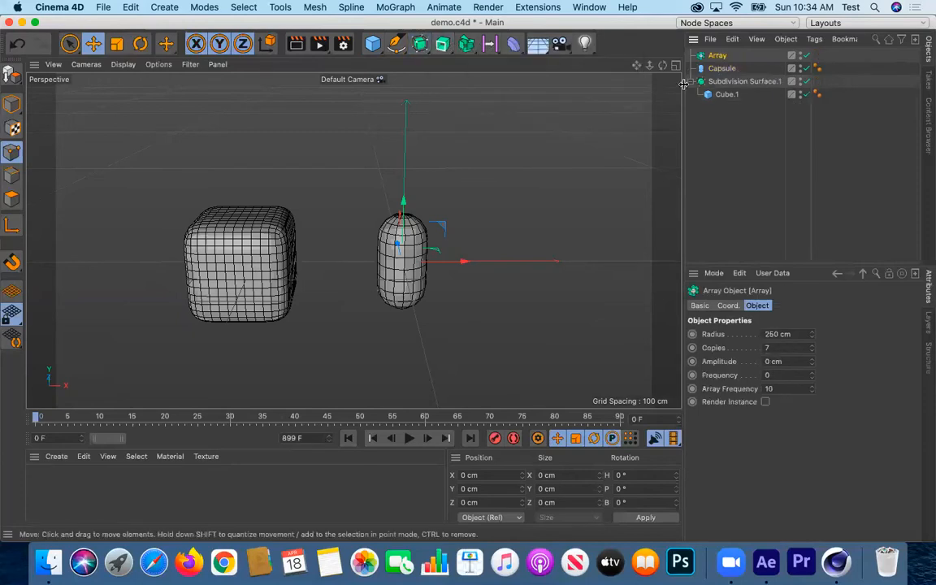
drag(718, 68, 725, 56)
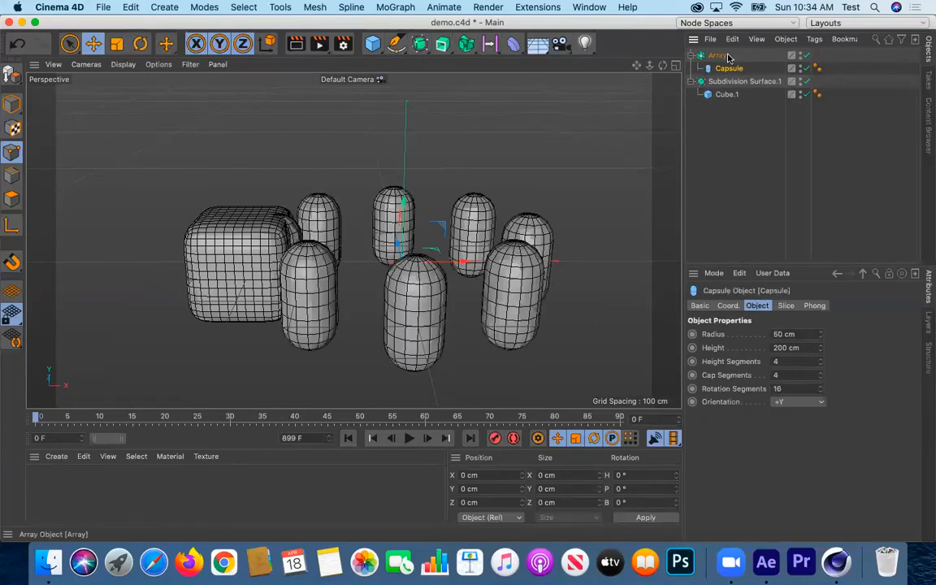
- Try moving the Capsule along the X axis inside the Array, and undo the move
drag(466, 262, 506, 262)
key(super+z)
click(570, 201)
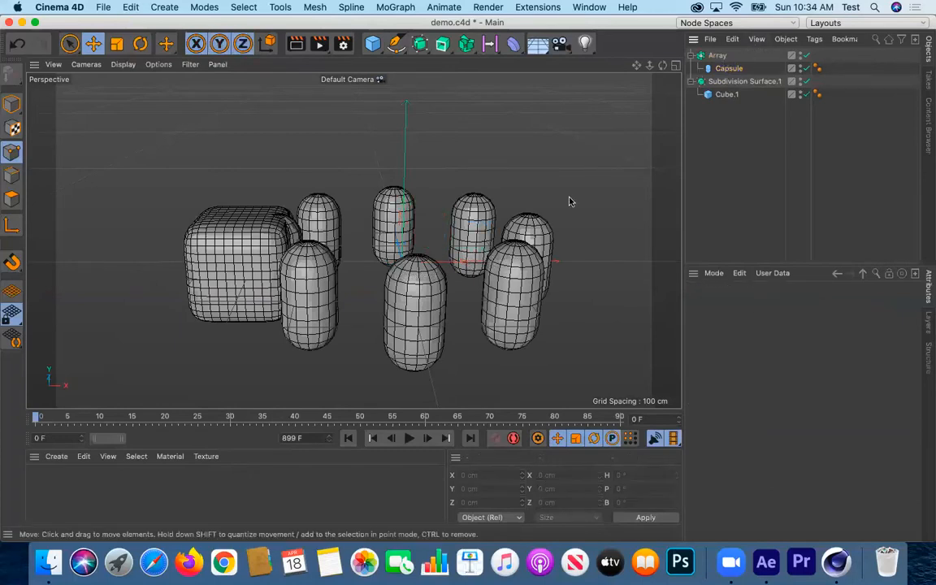
- Move the Array along the positive X axis until its capsules are clear of the rounded cube
click(716, 57)
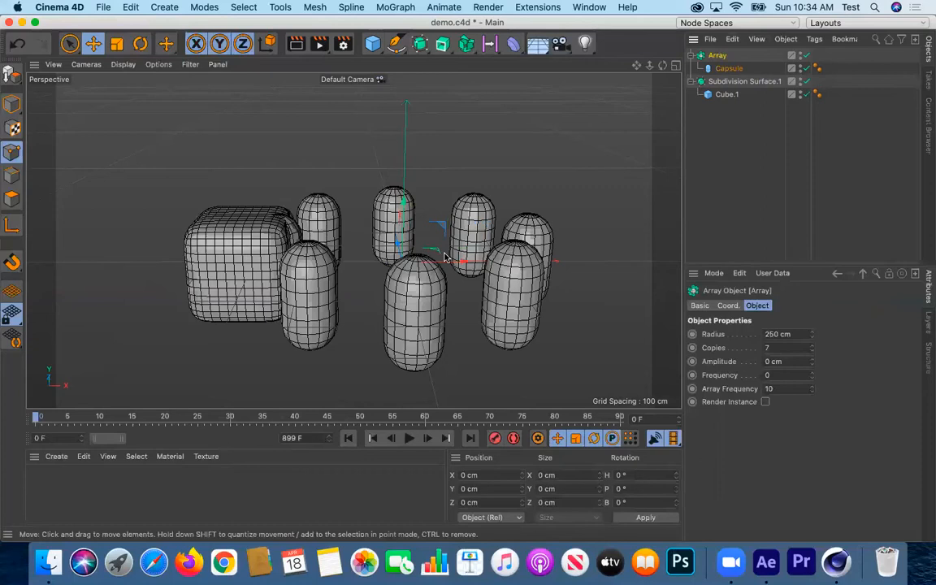
drag(416, 238, 539, 261)
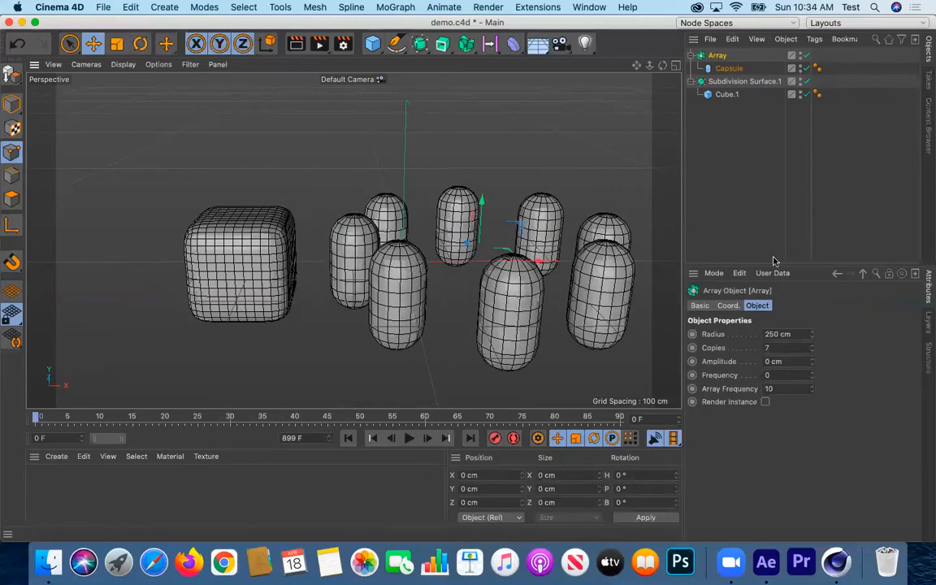
click(739, 82)
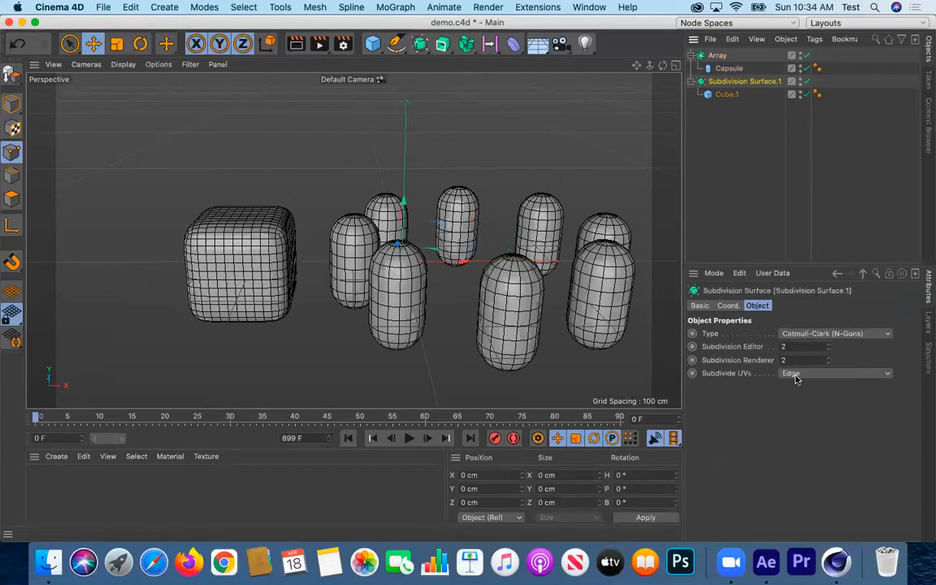
- Set the Array to 9 copies, with its amplitude, frequency and array frequency all at 0
click(733, 57)
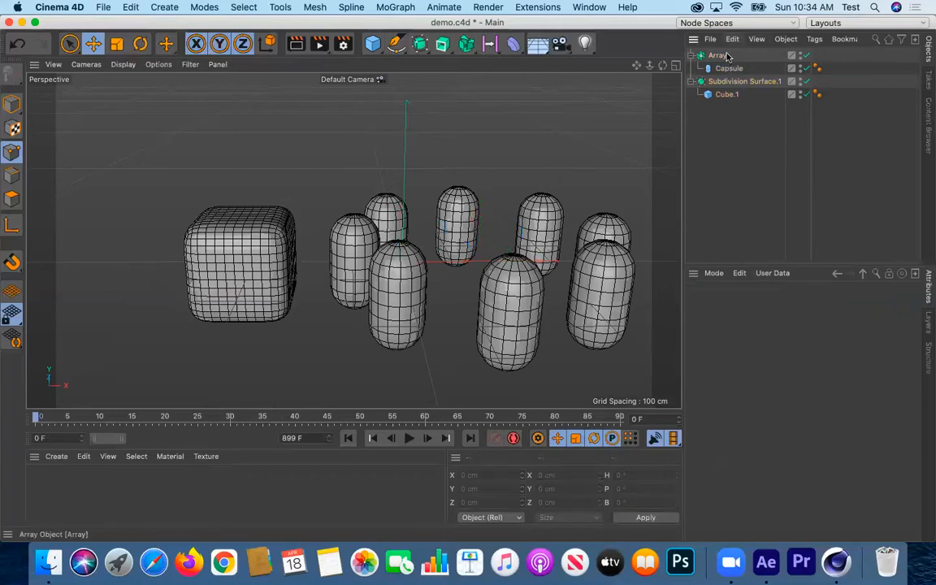
click(727, 56)
mouse_move(812, 348)
mouse_down()
mouse_move(812, 338)
mouse_move(809, 360)
mouse_up()
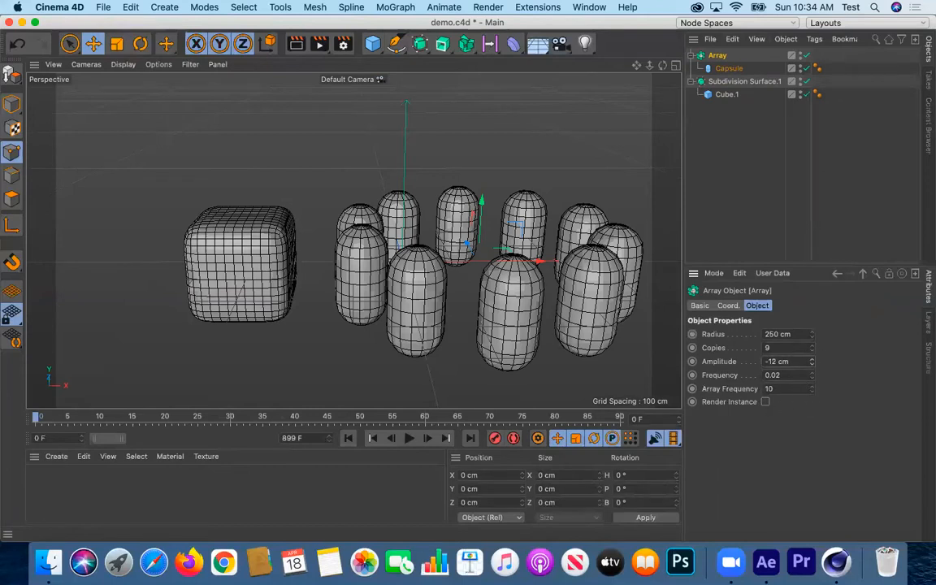
drag(790, 362, 722, 357)
text(0)
drag(798, 377, 742, 373)
text(0)
drag(807, 389, 766, 387)
text(0)
click(703, 307)
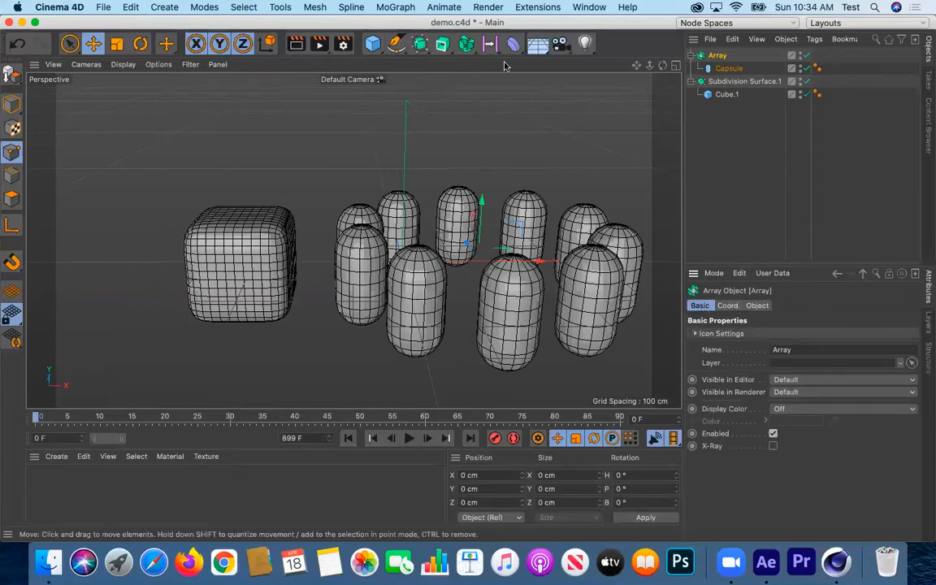
- Add a Cone and move it along the X axis to the negative X side of the rounded cube
scroll(512, 172, down, 5)
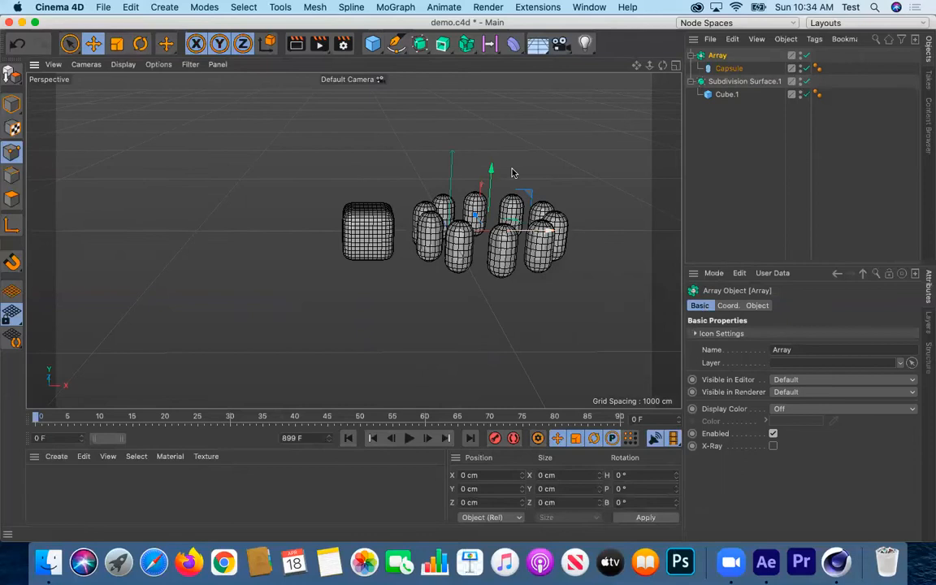
click(373, 44)
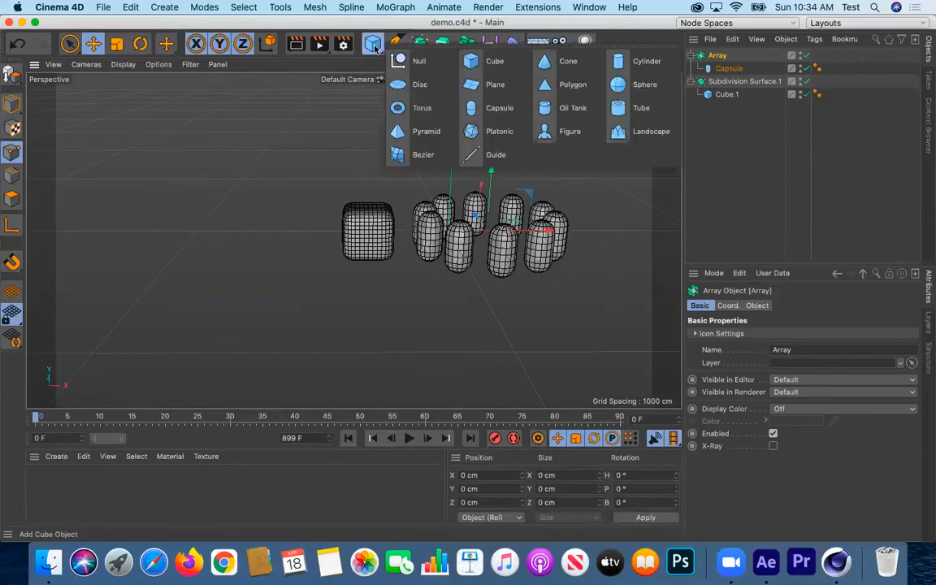
click(561, 61)
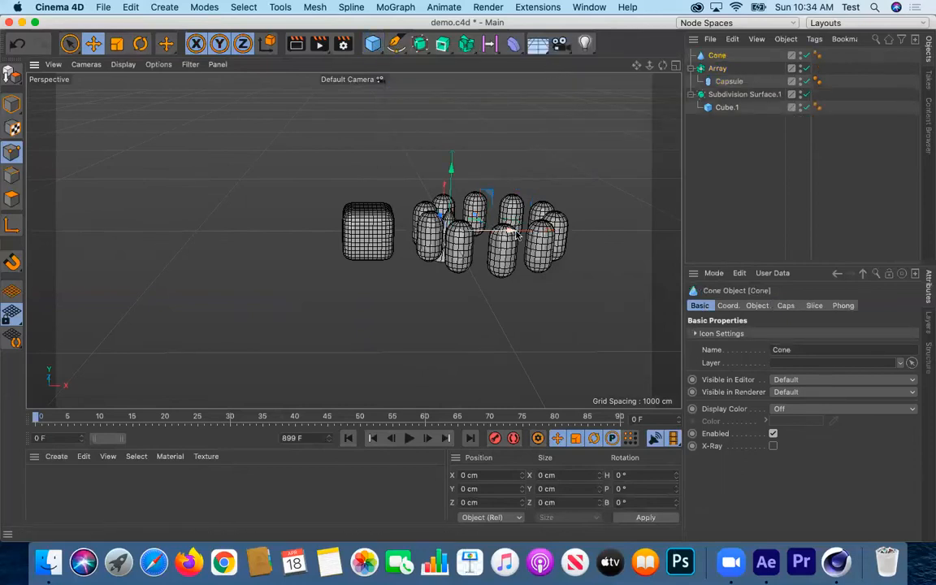
drag(512, 232, 334, 232)
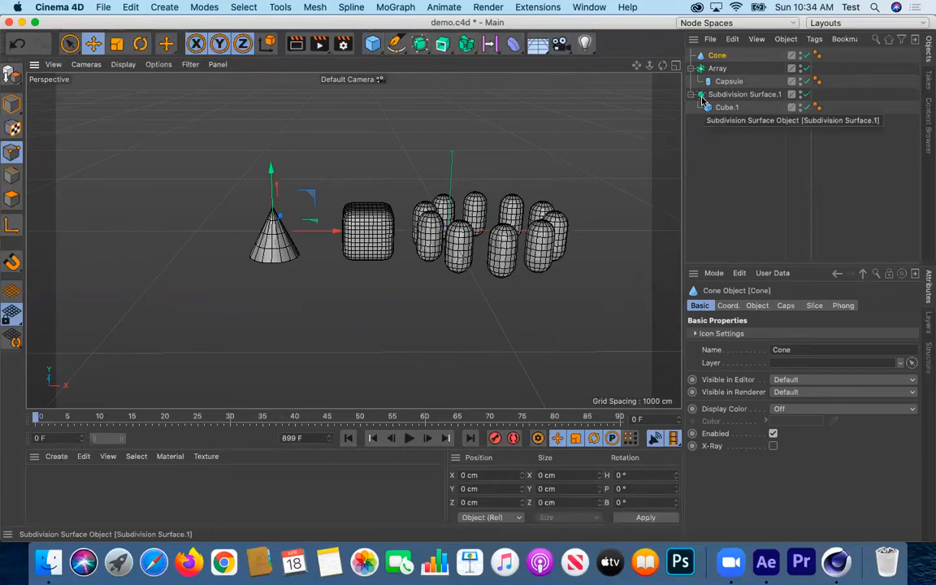
- Raise the cone to about Y 176 cm and place a new sphere beneath it at about X -693 cm
drag(272, 171, 274, 117)
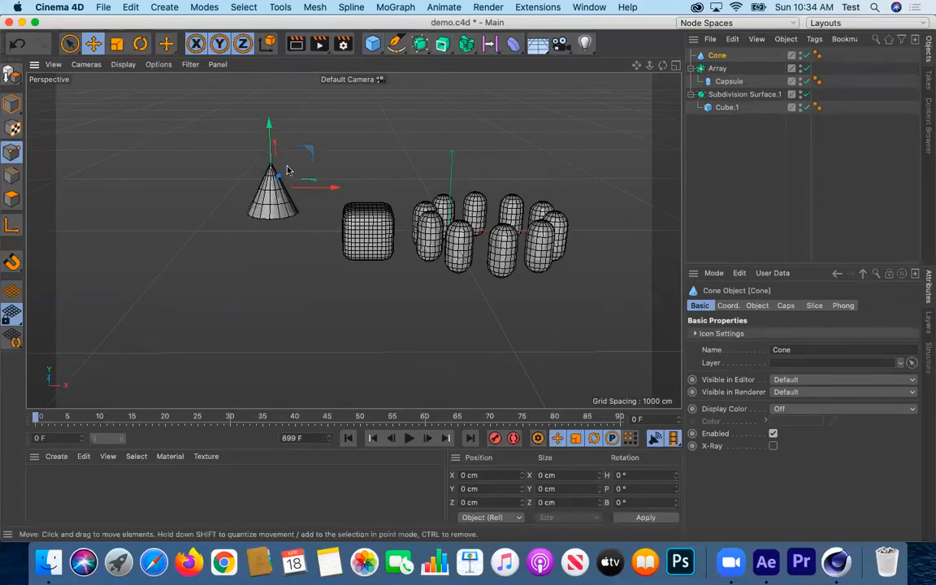
click(373, 43)
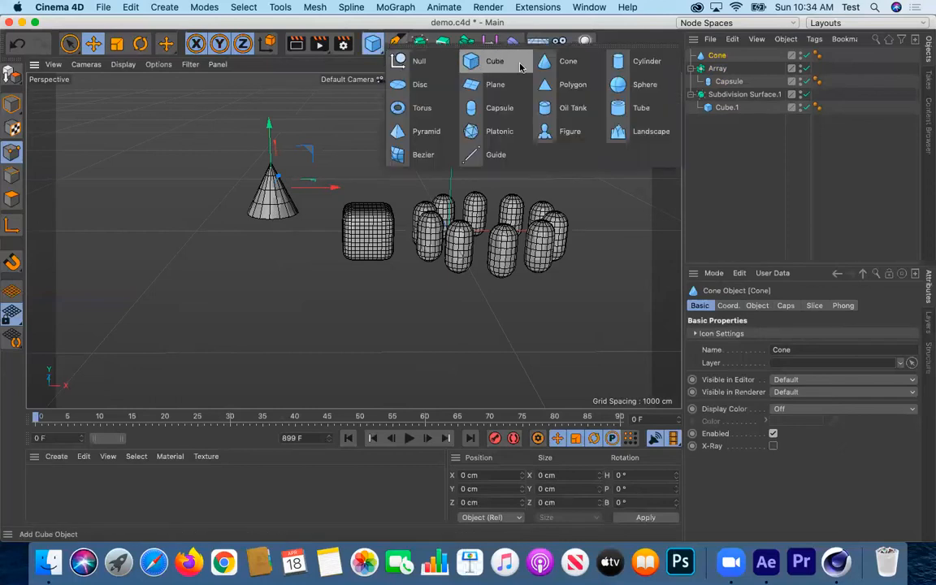
click(626, 84)
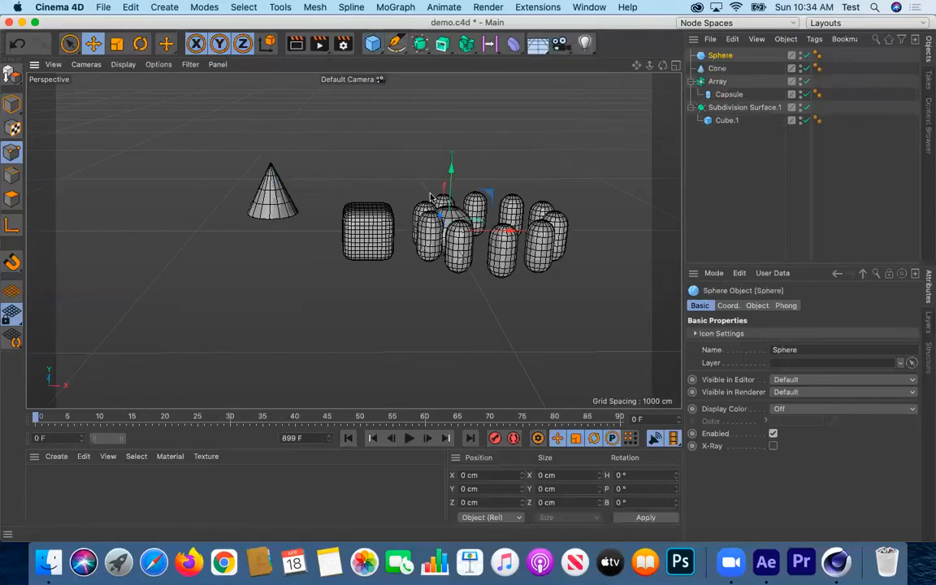
drag(522, 231, 338, 247)
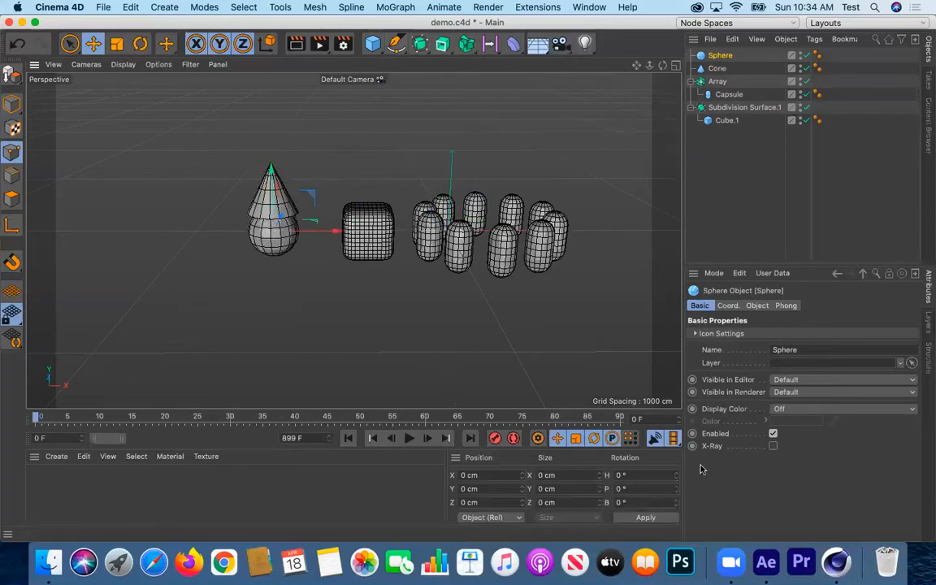
- Set the sphere's X position to -700 cm
click(736, 307)
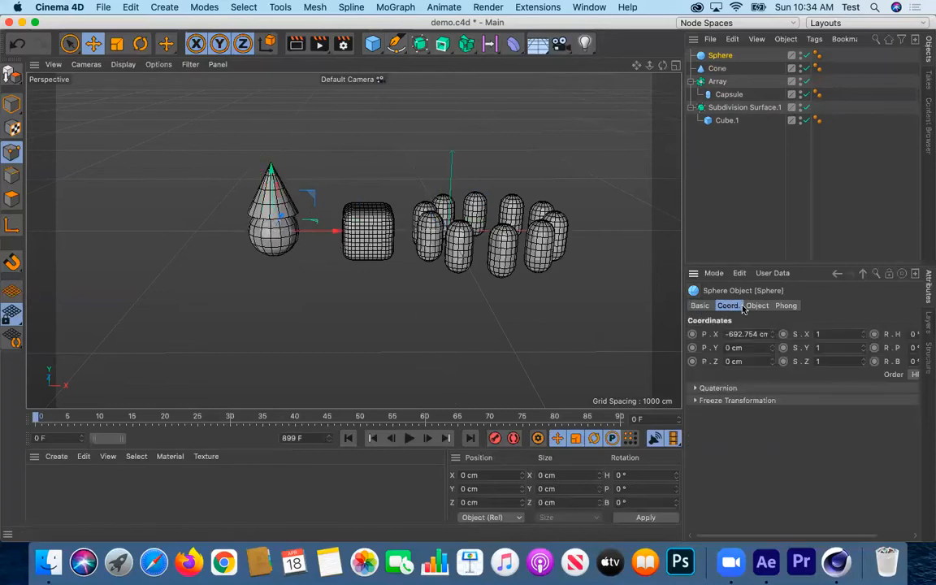
double_click(726, 334)
text(-600)
key(Return)
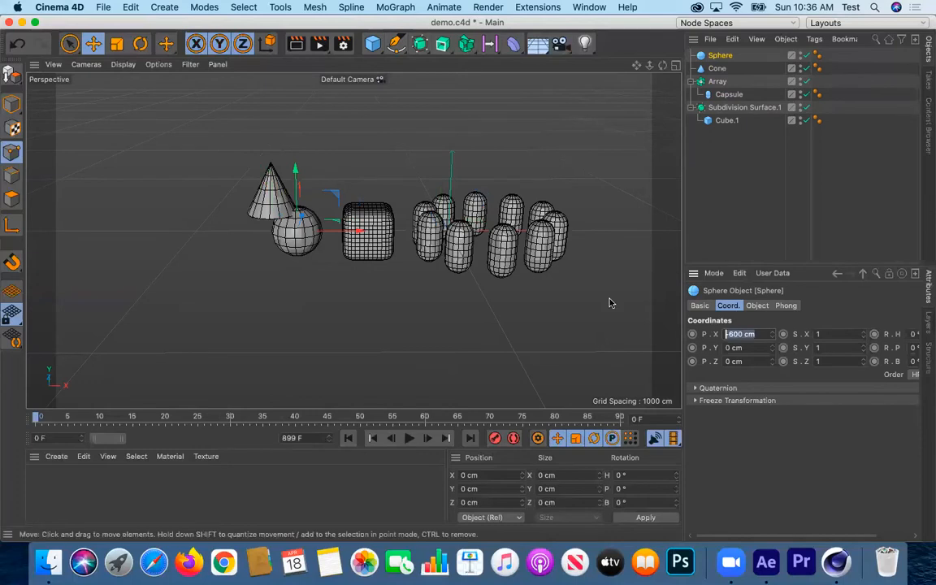
text(-700)
key(Return)
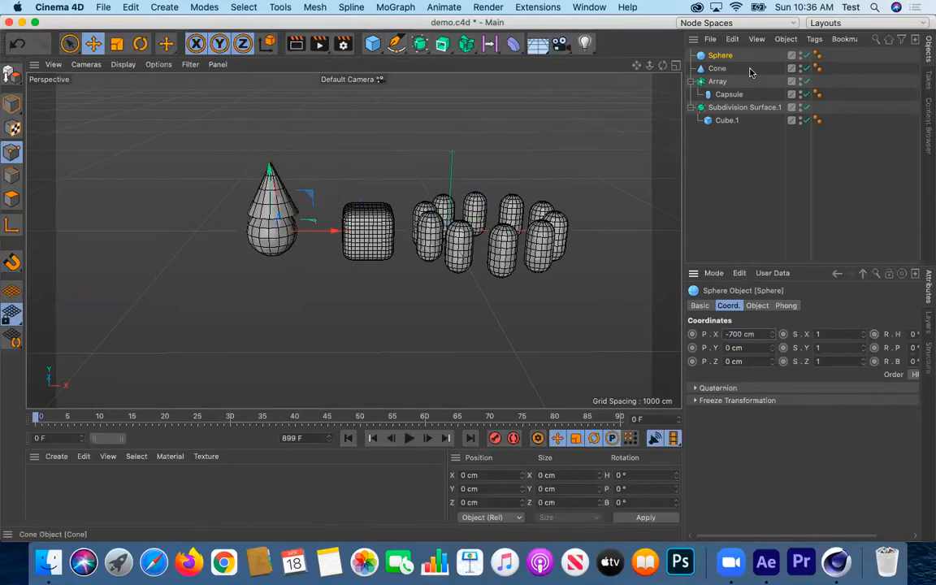
- Set the cone's X position to -700 cm and lower it onto the sphere at about Y 152 cm
click(720, 69)
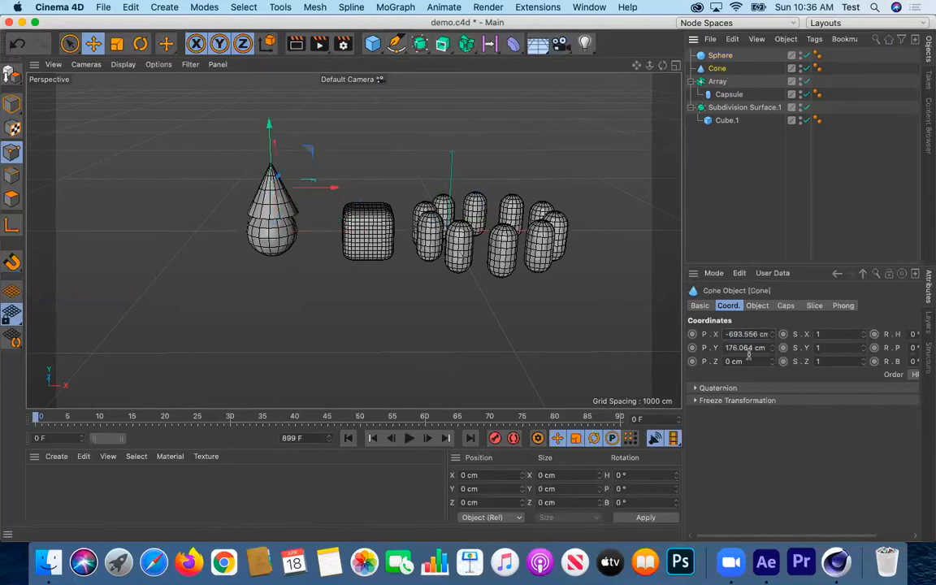
click(736, 334)
text(-700)
key(Return)
drag(267, 125, 265, 132)
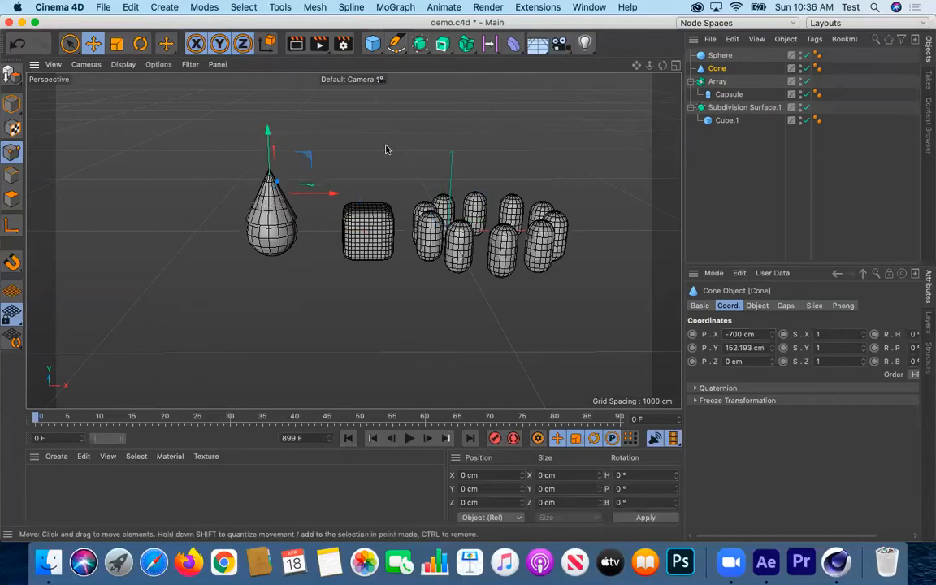
- Add a Boole object and nest the cone and sphere under it, with the cone above the sphere
click(419, 43)
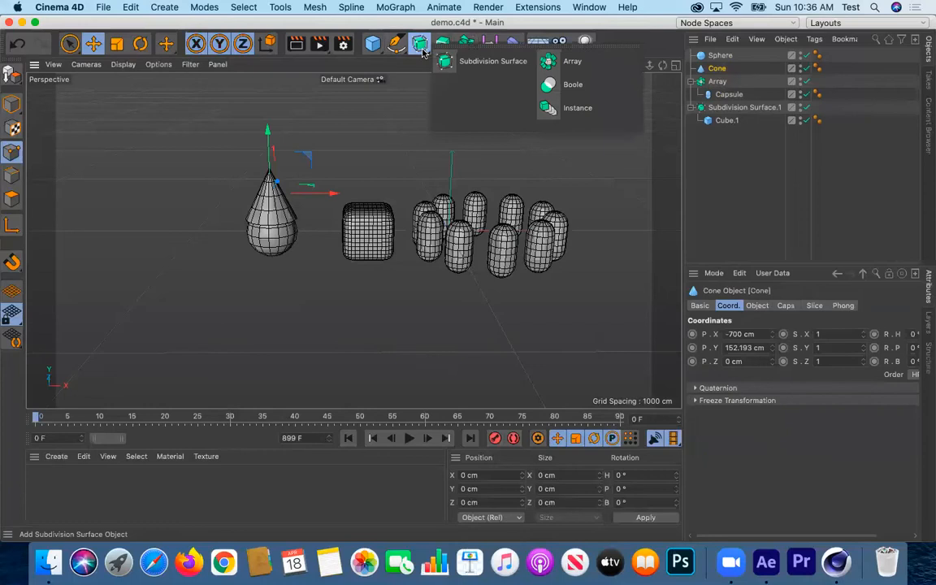
click(567, 94)
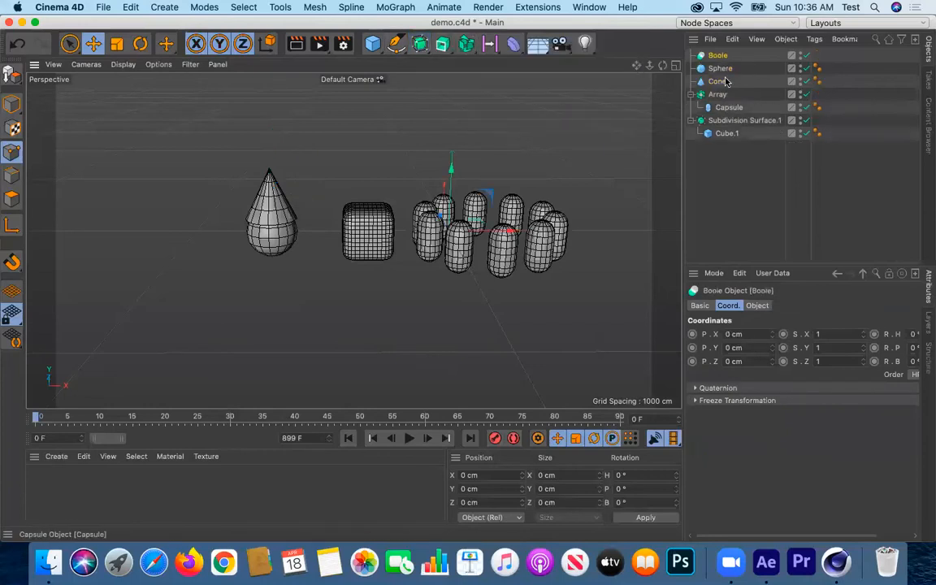
mouse_move(722, 71)
mouse_down()
mouse_move(734, 69)
mouse_move(720, 55)
mouse_up()
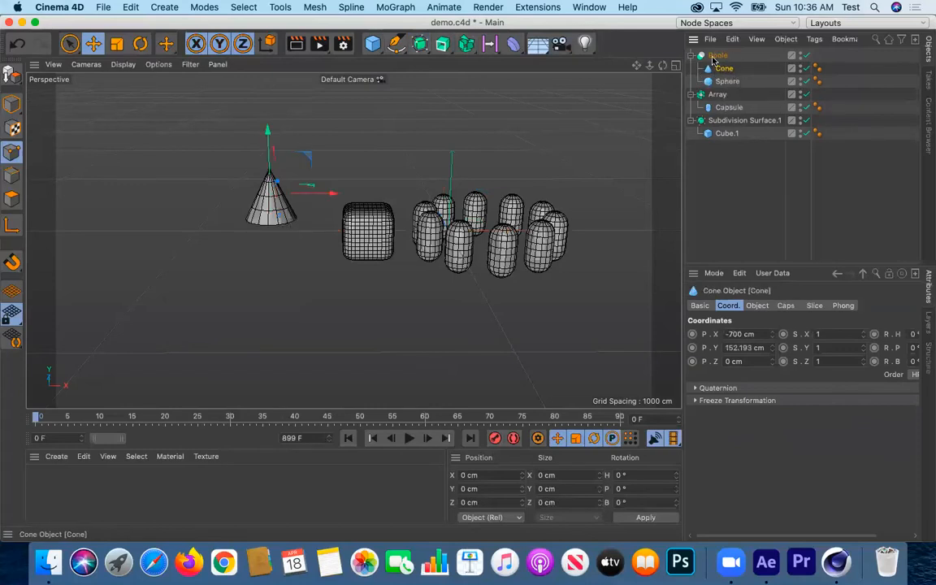
click(712, 56)
click(749, 84)
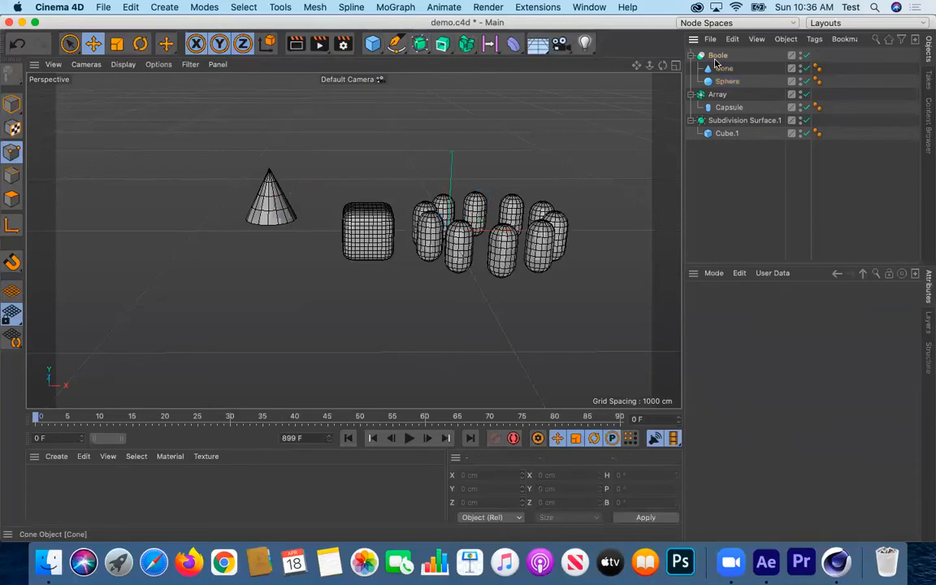
- Show the Boole's object properties and examine the underside of the cone up close
click(722, 56)
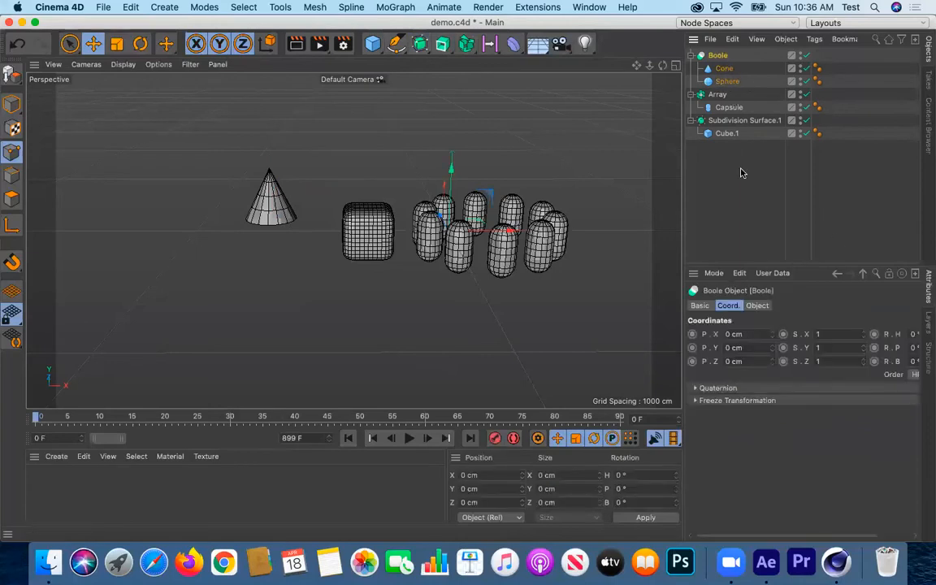
click(699, 306)
click(763, 305)
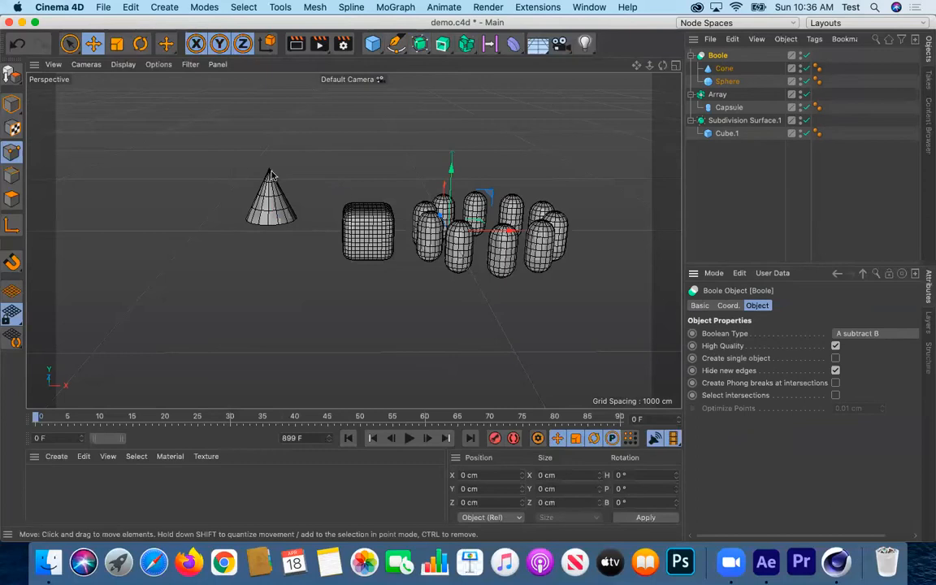
alt+drag(276, 268, 262, 189)
scroll(262, 189, up, 10)
alt+drag(293, 239, 313, 182)
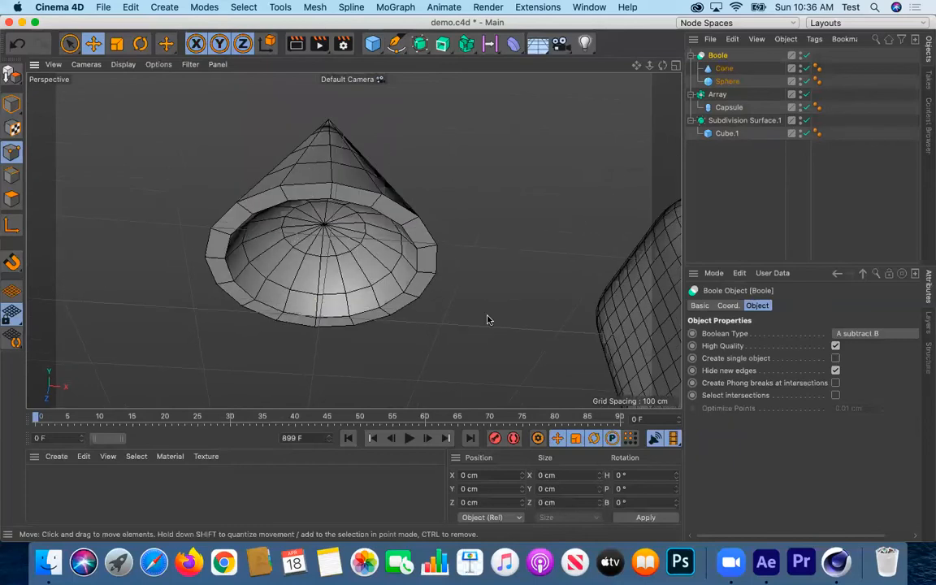
- Try the A union B and A intersect B Boolean types on the Boole, examining the combined cone and sphere
click(878, 340)
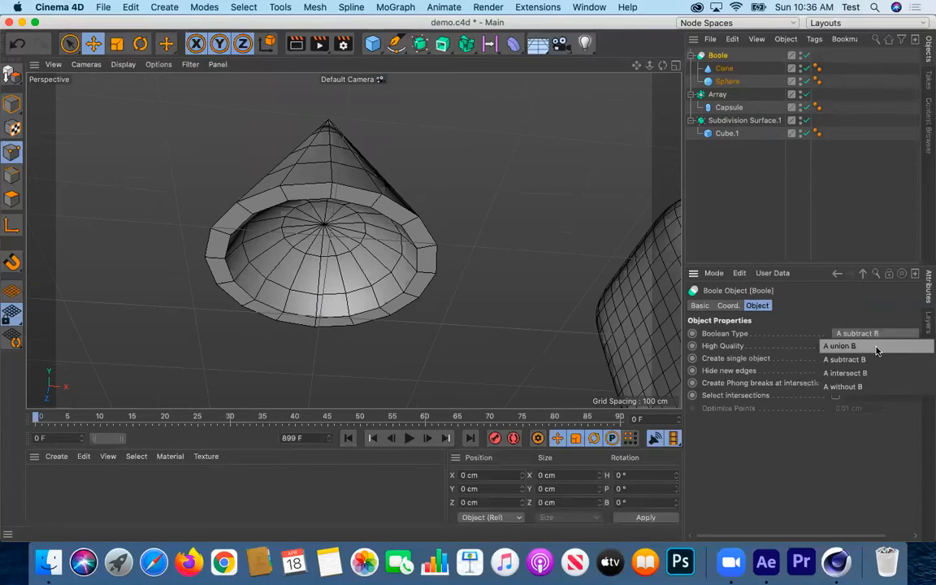
click(876, 348)
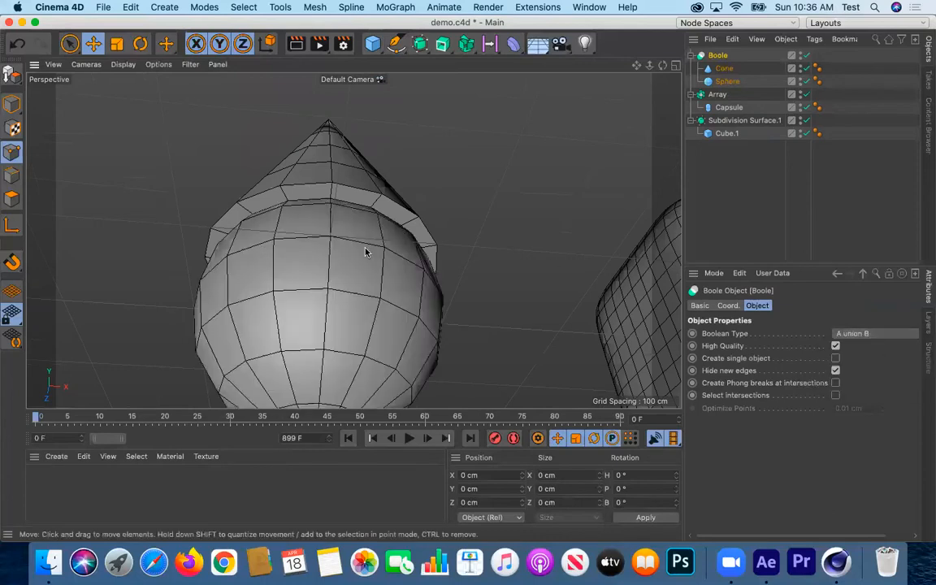
scroll(362, 207, up, 10)
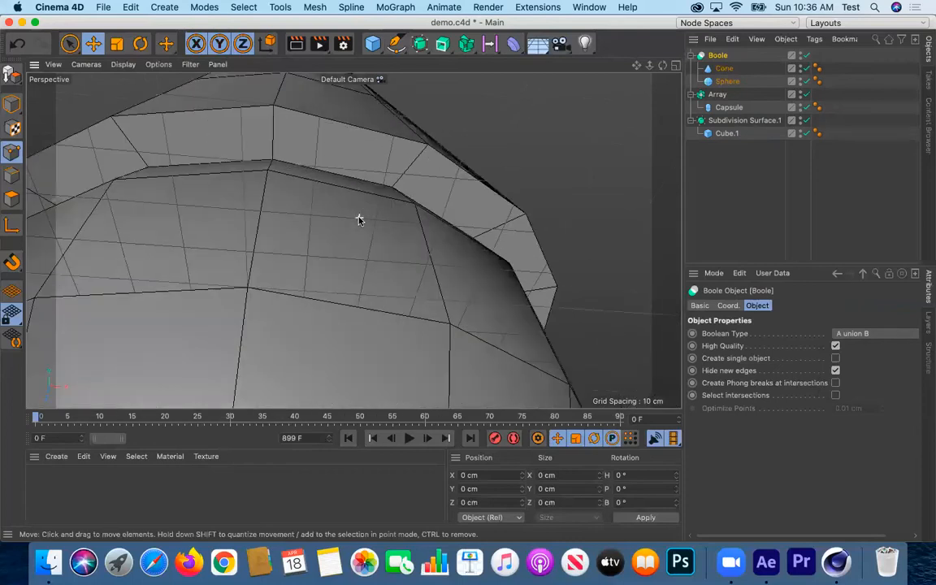
scroll(360, 220, up, 5)
scroll(359, 220, up, 8)
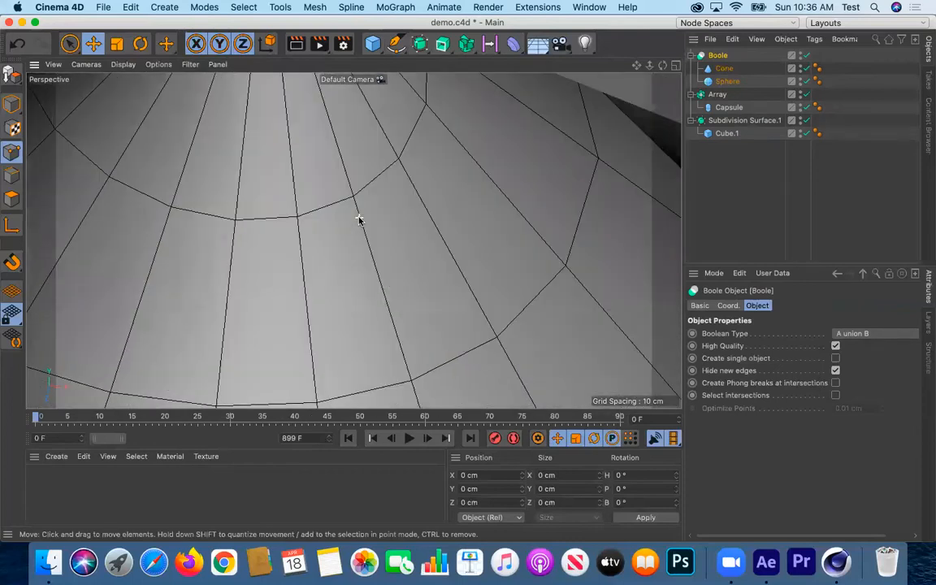
alt+drag(351, 221, 386, 327)
scroll(330, 201, up, 6)
scroll(384, 323, down, 12)
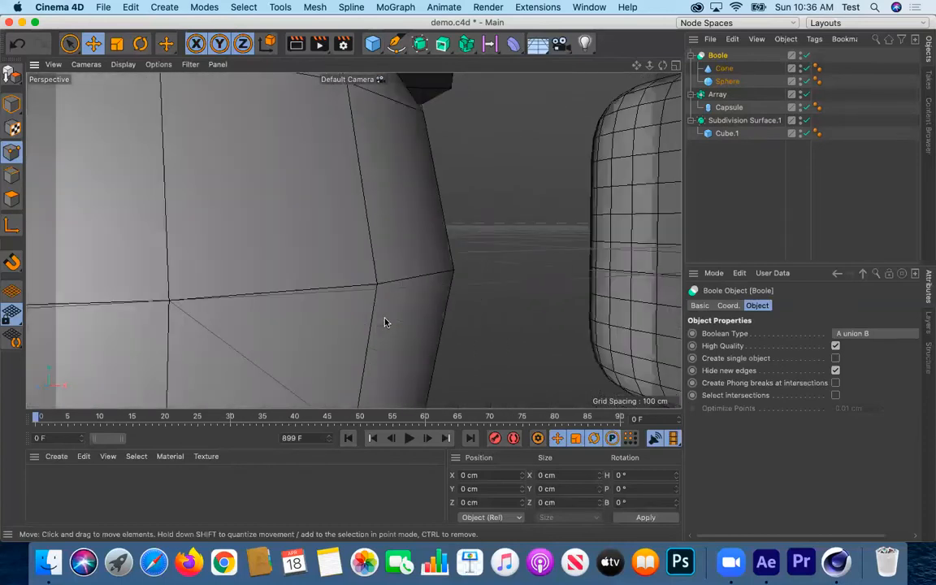
click(855, 334)
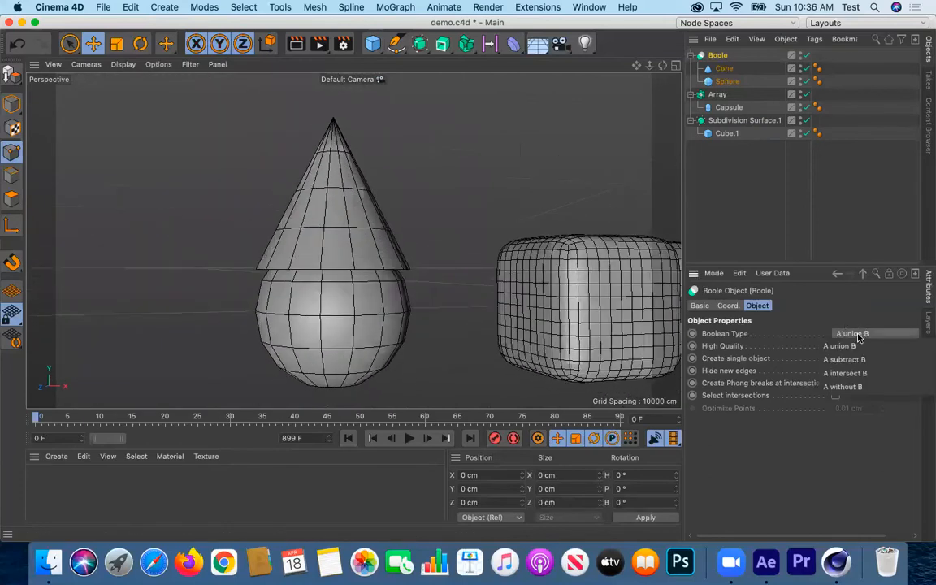
click(873, 374)
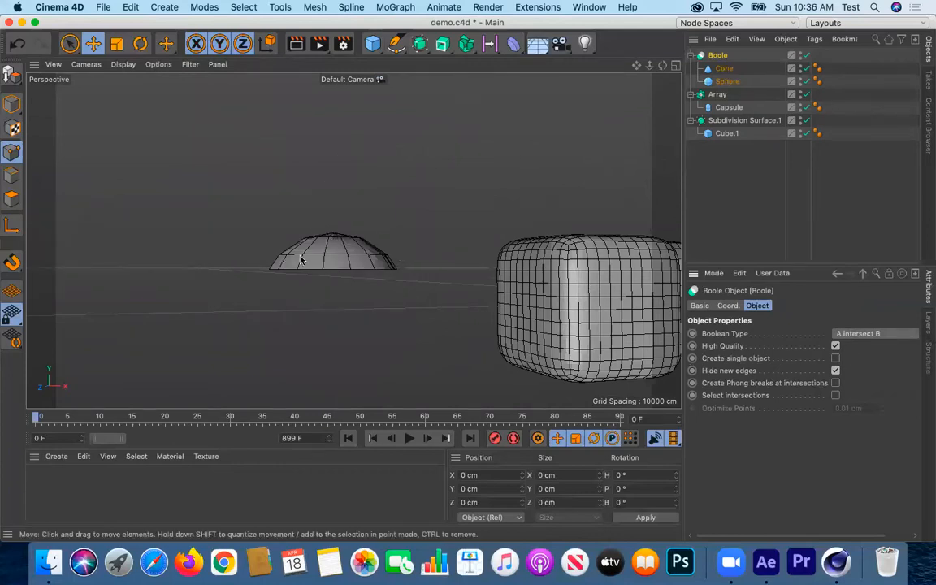
- Preview the A without B Boolean type from beneath the cone and return the Boole to A subtract B
click(880, 334)
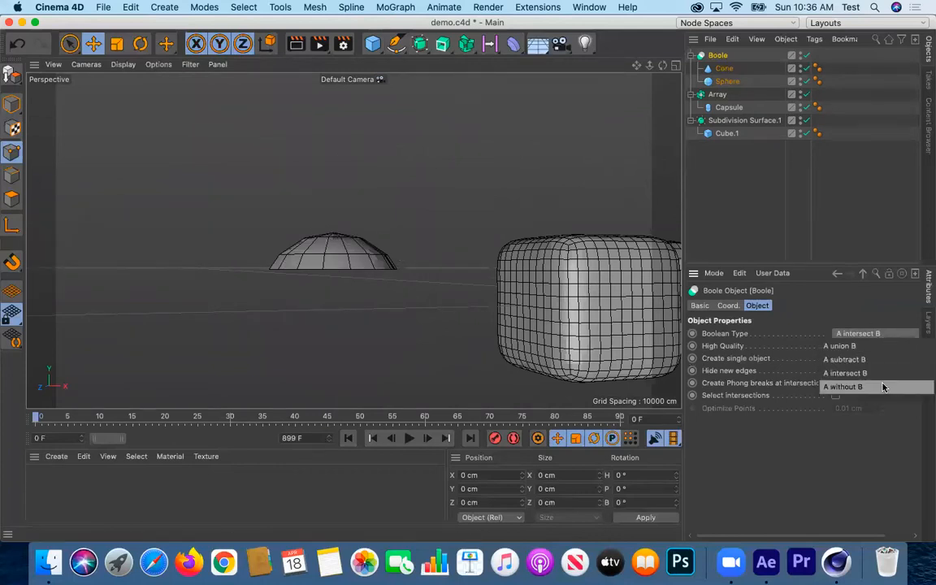
click(879, 387)
alt+drag(362, 295, 405, 257)
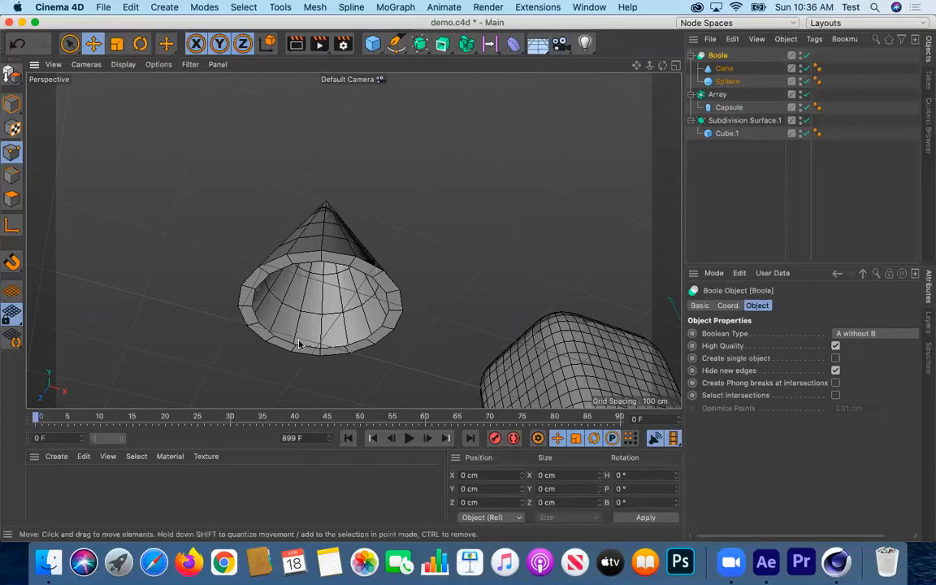
click(895, 334)
click(897, 358)
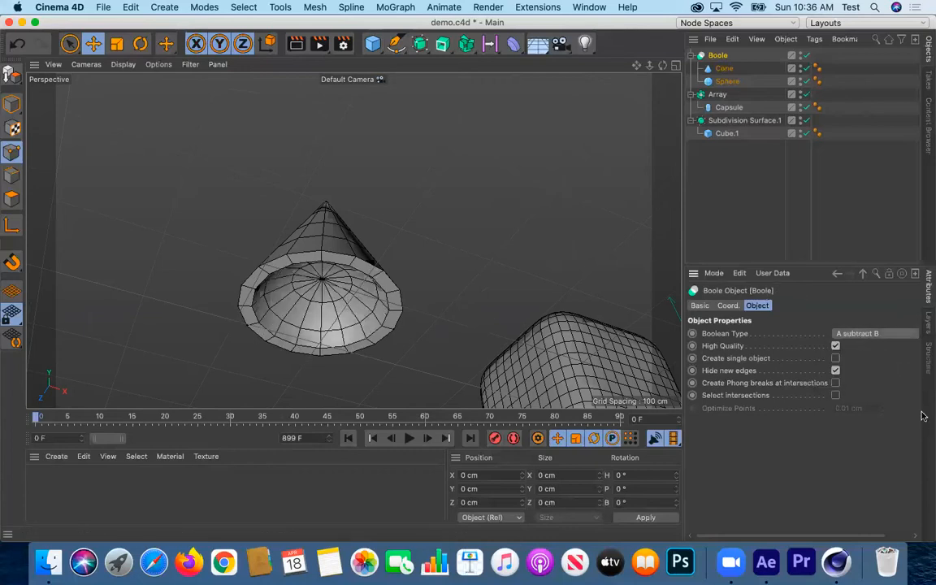
- Raise the sphere inside the Boole so that it cuts through the middle of the cone
click(735, 82)
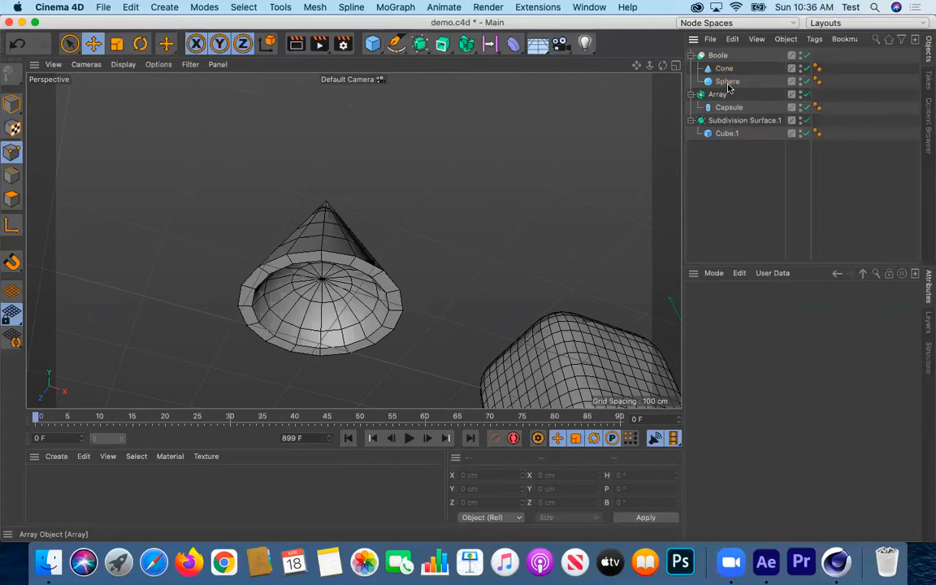
drag(320, 297, 325, 237)
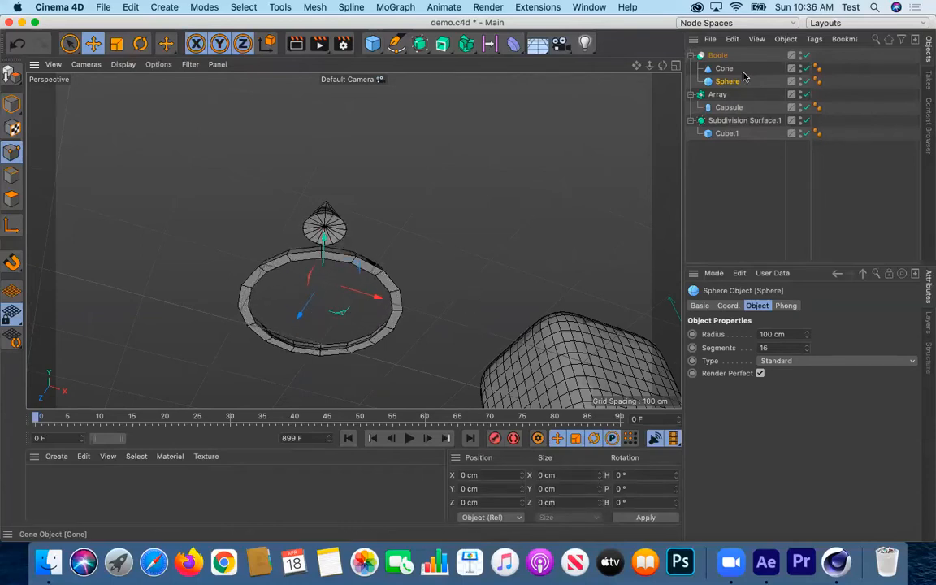
click(482, 205)
- Move the sphere down to about Y 15 cm and forward to about Z -79 cm to carve the cone's front base
click(720, 83)
alt+drag(354, 239, 372, 353)
drag(345, 169, 343, 235)
alt+drag(341, 325, 406, 362)
drag(305, 284, 502, 332)
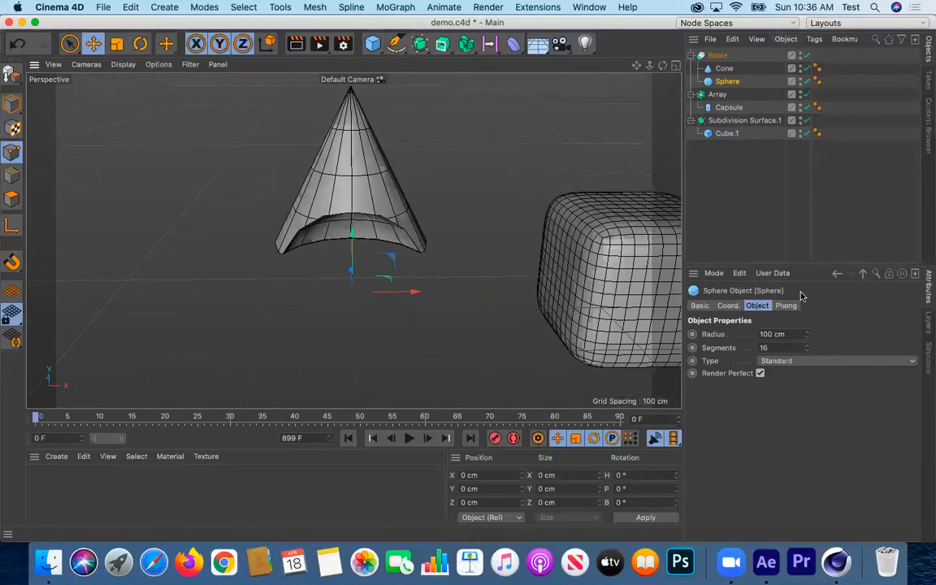
- Review the sphere's basic, coordinate and object properties
click(711, 306)
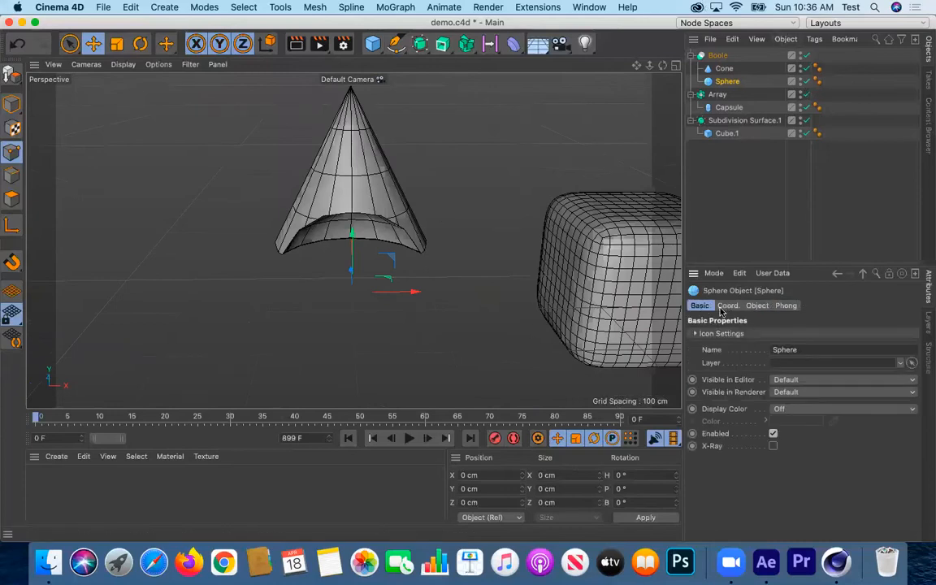
click(726, 307)
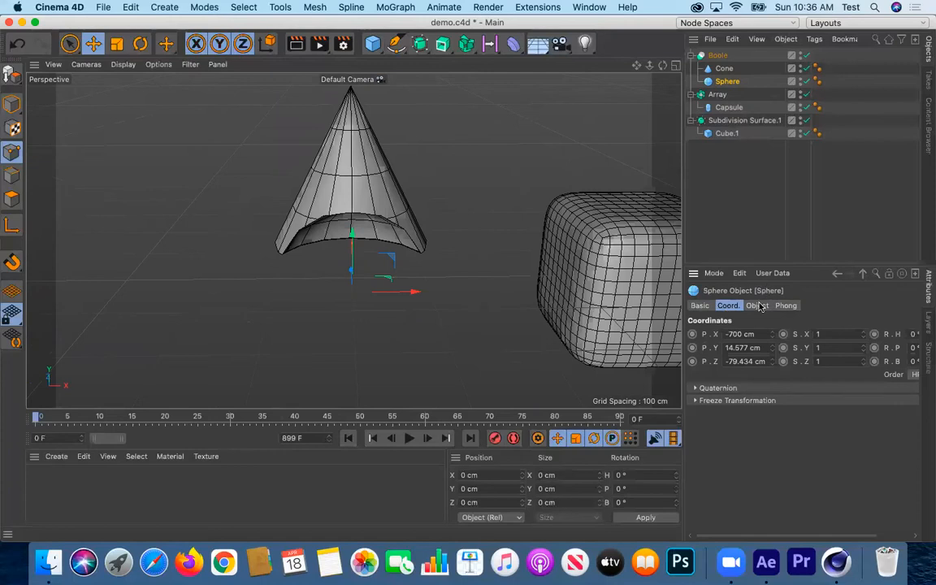
click(757, 306)
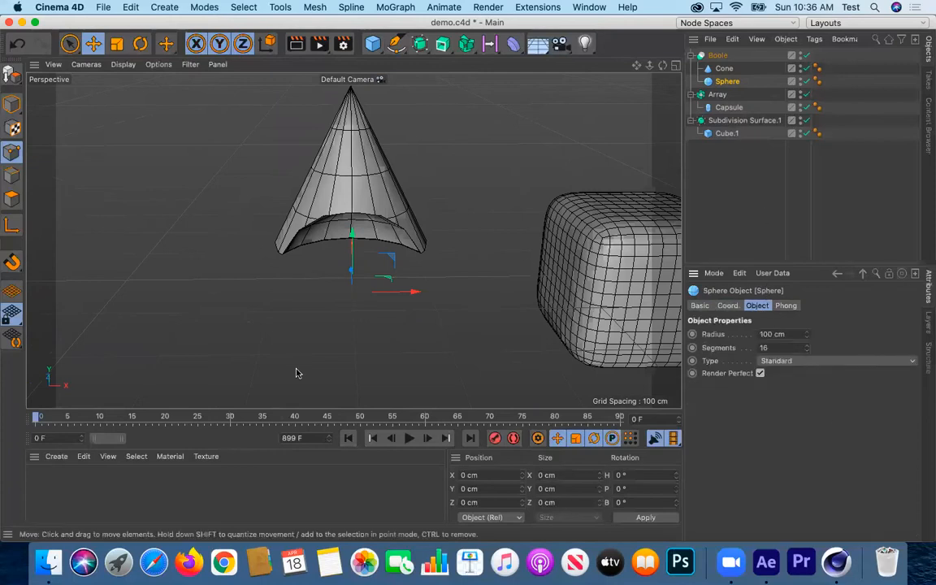
- Select the Boole object that holds the cone and sphere
scroll(342, 259, down, 10)
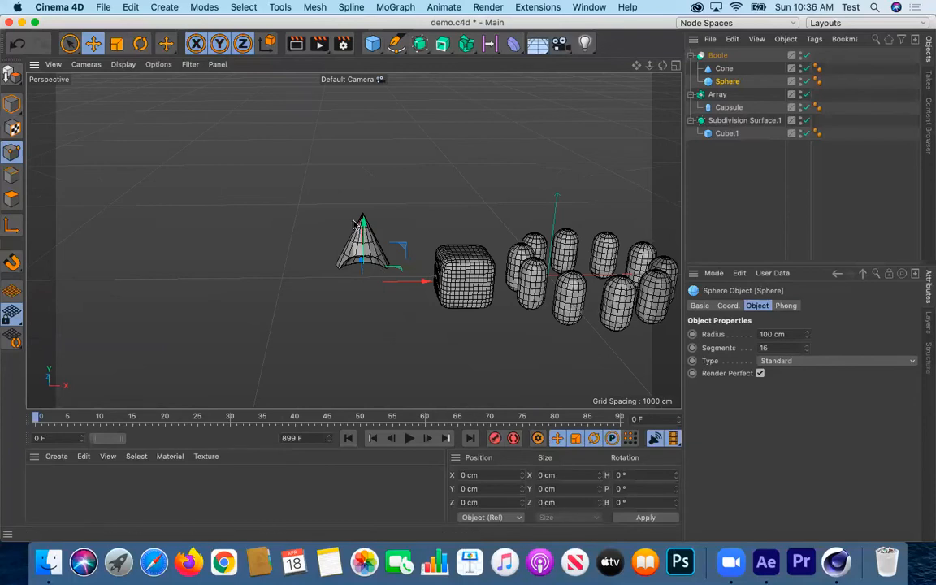
click(743, 58)
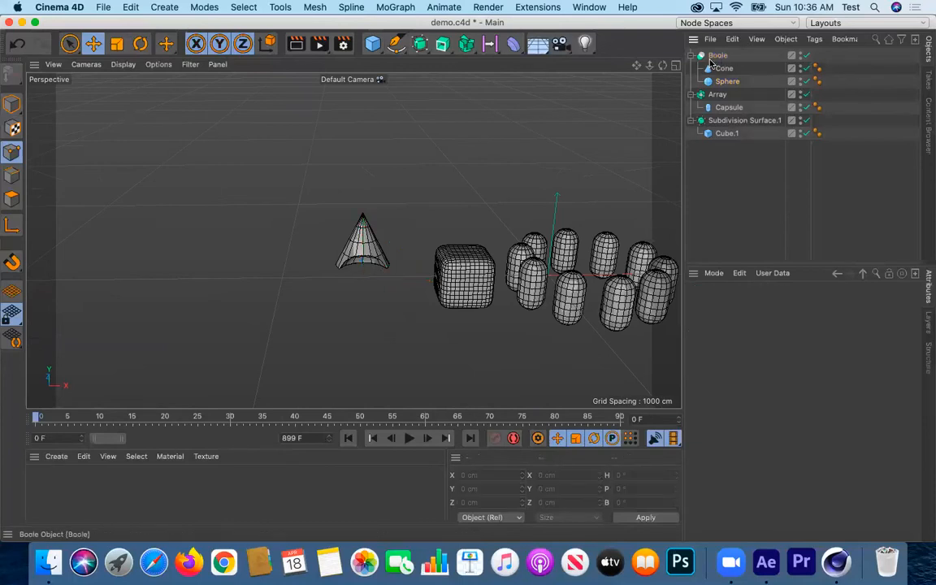
click(716, 57)
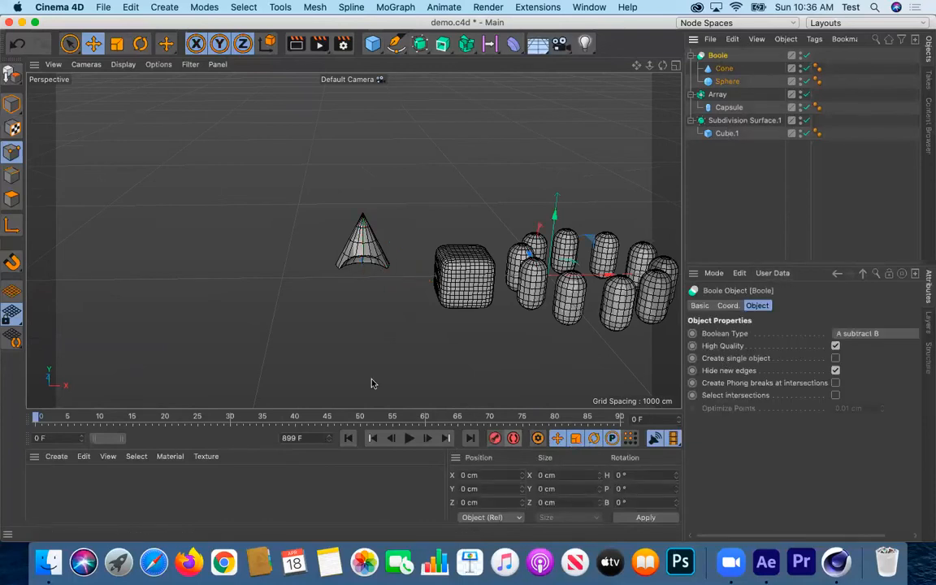
- Scale the Boole object up slightly together with the cone and sphere it holds
key(t)
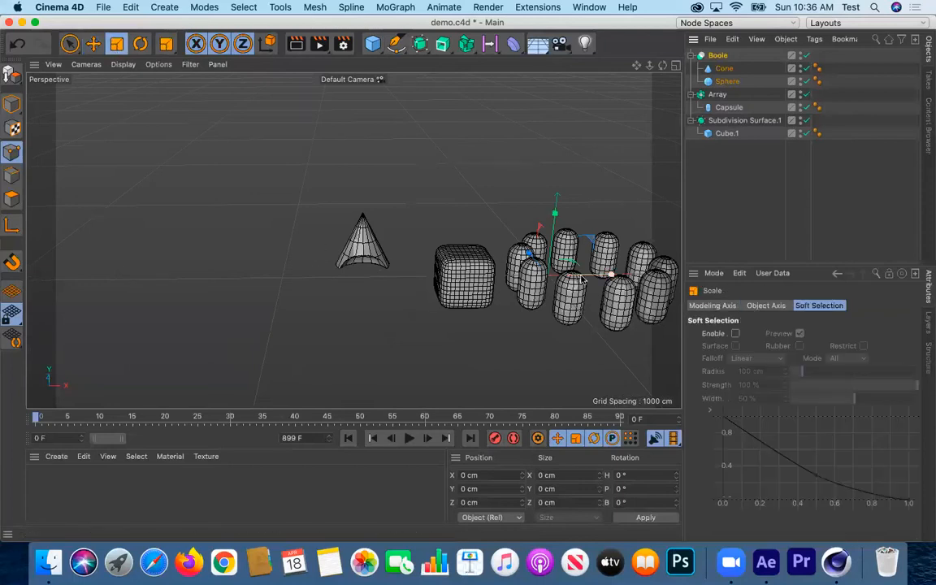
mouse_move(611, 276)
mouse_down()
mouse_move(642, 271)
mouse_move(594, 282)
mouse_move(569, 276)
mouse_move(655, 274)
mouse_move(637, 280)
mouse_move(677, 284)
mouse_move(624, 280)
mouse_up()
key(super+z)
- Scale the cone and sphere up together to a cone bottom radius of about 248 cm and a sphere radius of about 189 cm
click(725, 69)
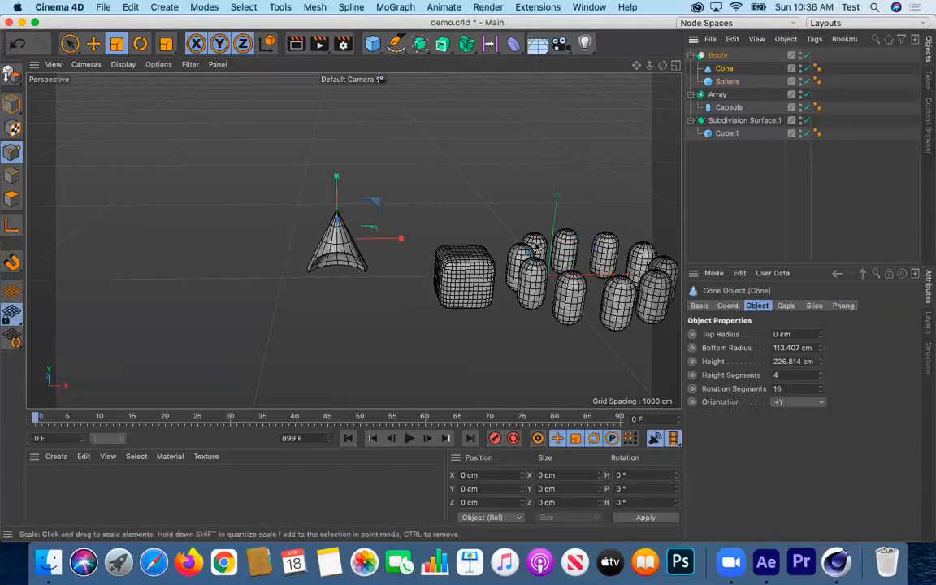
drag(413, 244, 429, 213)
key(super+z)
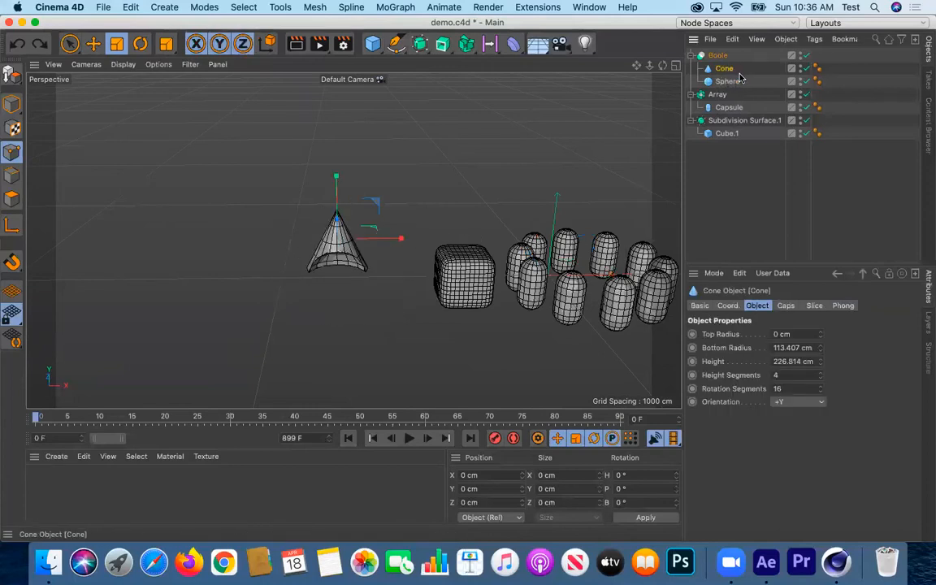
shift+click(728, 81)
drag(358, 236, 385, 238)
click(717, 70)
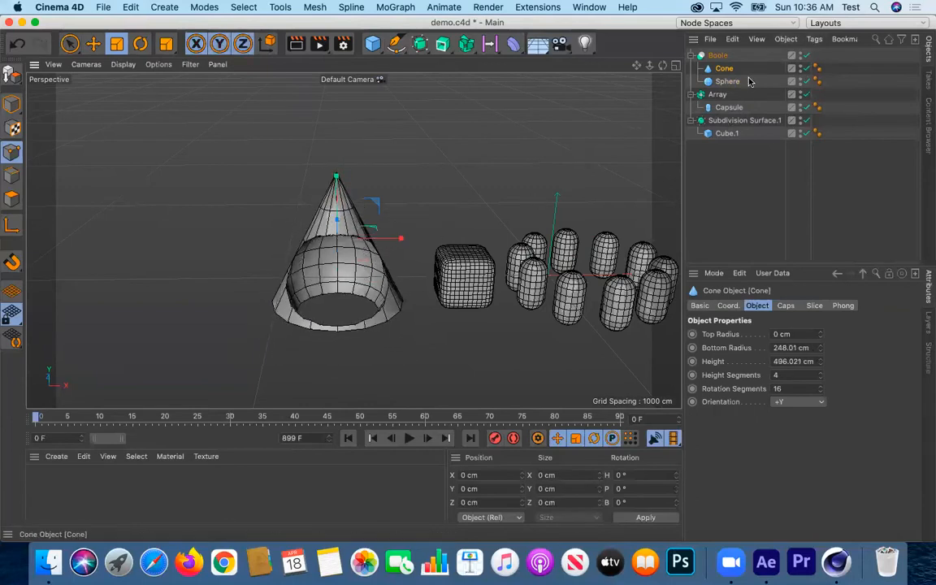
- Try lowering the sphere inside the Boole to cut through the cone's base, and undo the move
click(348, 197)
key(e)
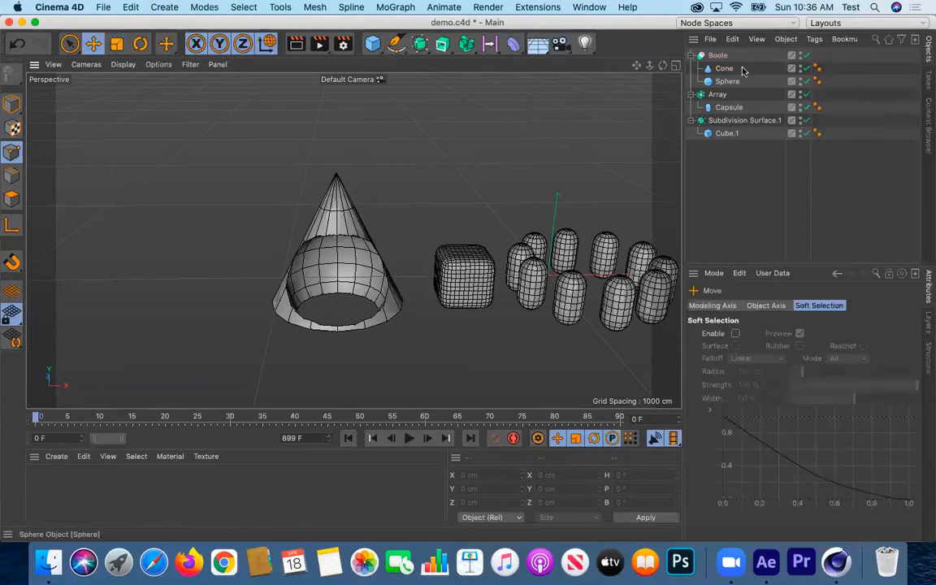
click(728, 81)
drag(321, 234, 332, 253)
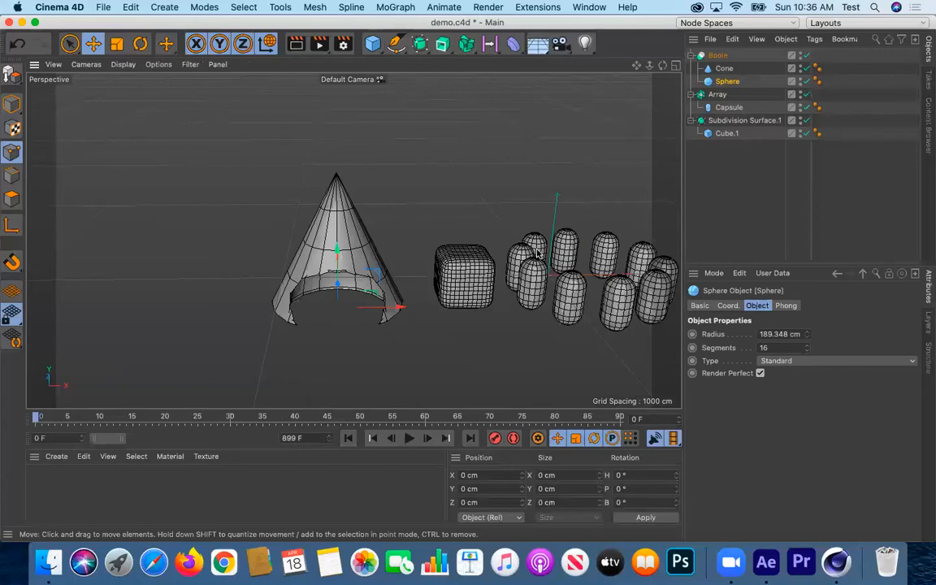
alt+drag(572, 262, 422, 238)
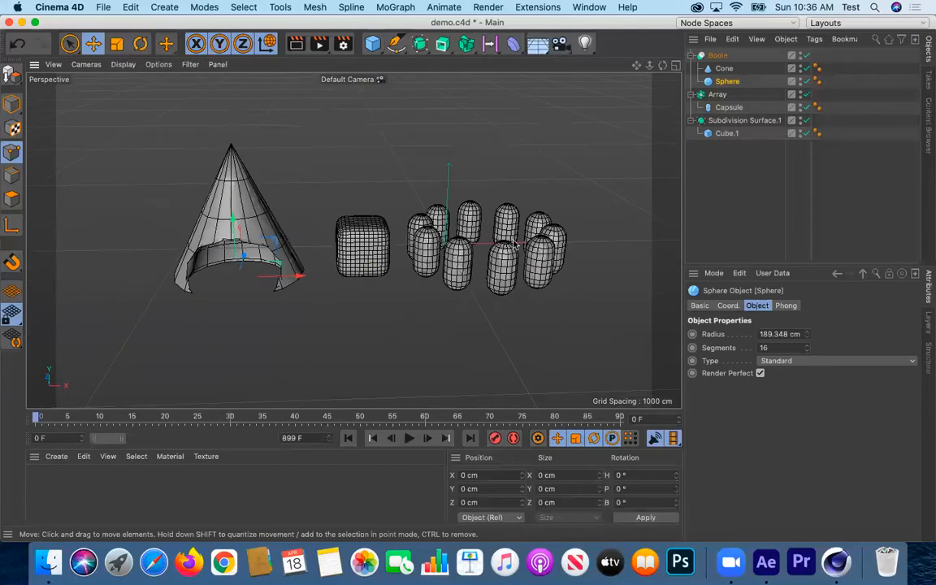
drag(569, 206, 555, 249)
key(super+z)
click(778, 166)
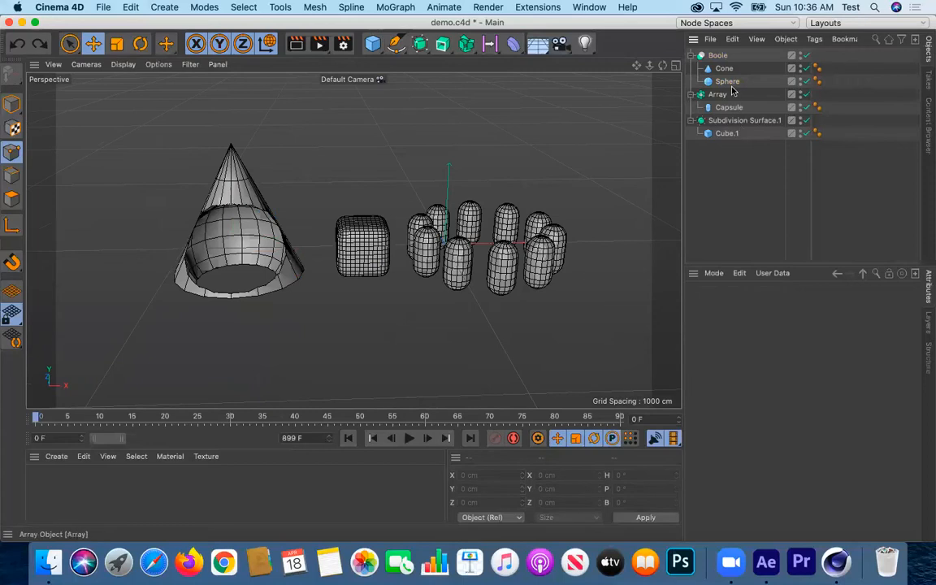
- Move the capsule array and the subdivided cube slightly along positive X to space out the three objects
click(723, 121)
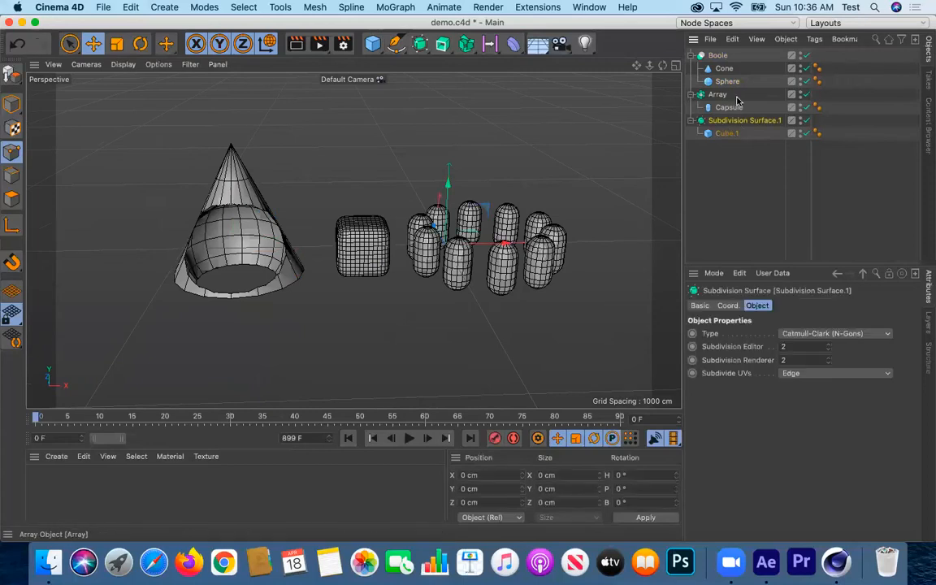
click(566, 218)
click(561, 235)
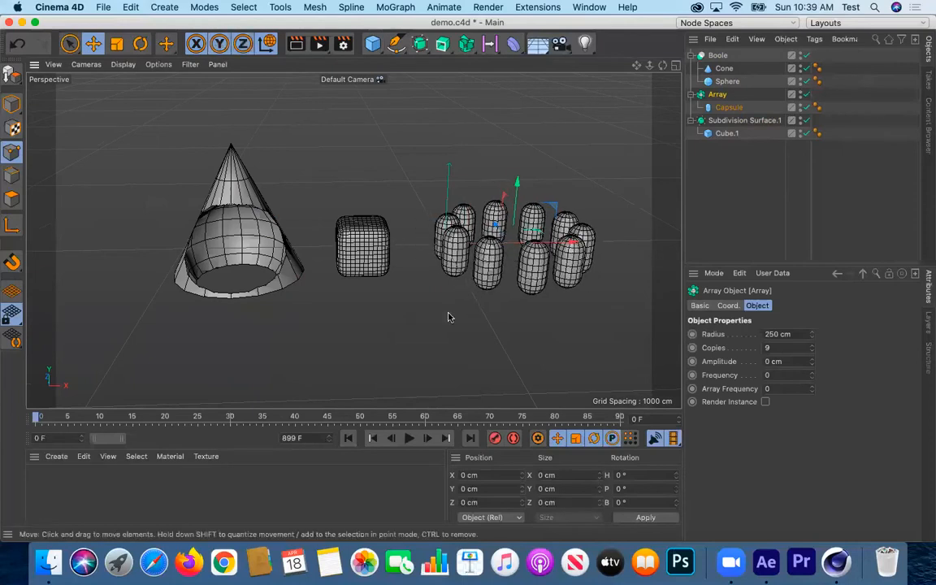
click(374, 259)
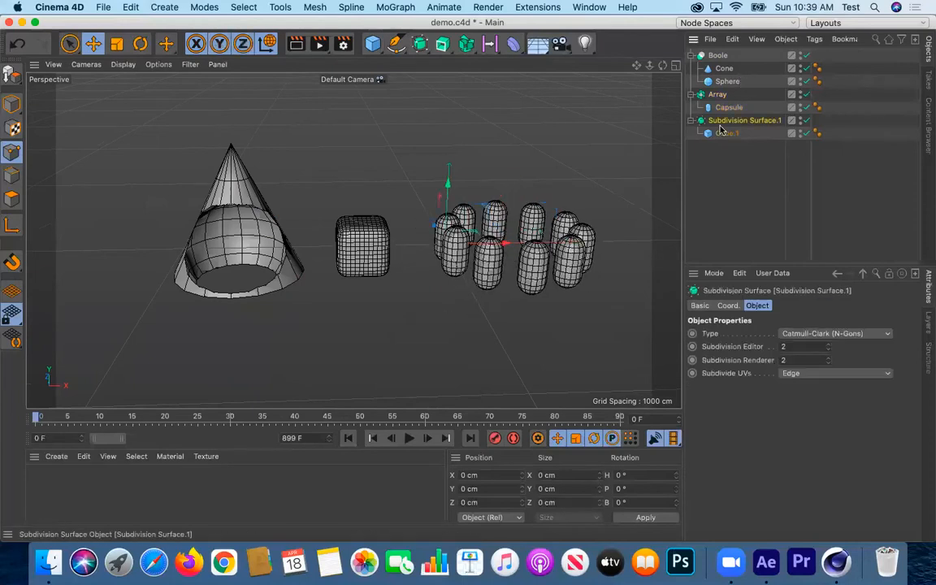
drag(504, 243, 512, 243)
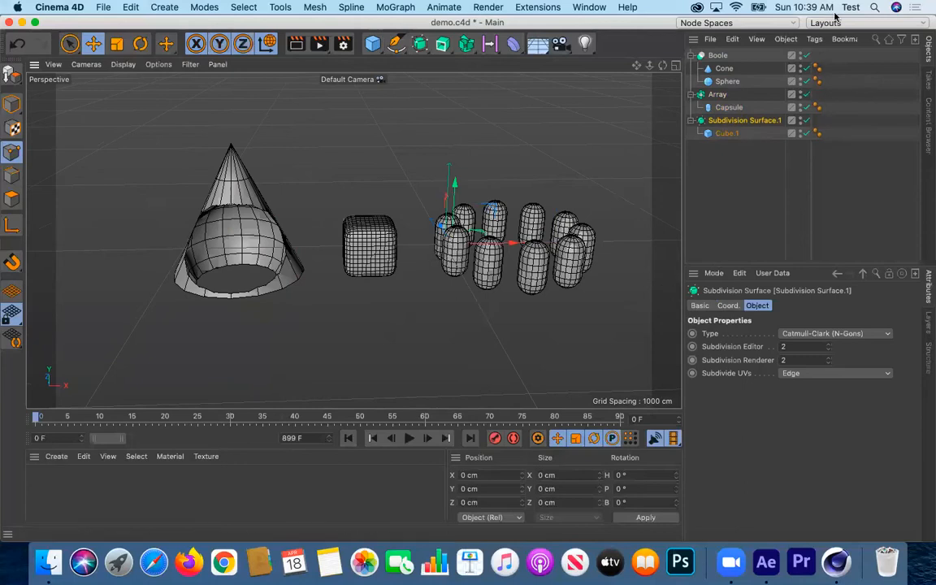
- Collapse the Boole, Array and Subdivision Surface.1 hierarchies in the object list
click(690, 94)
click(691, 107)
click(691, 55)
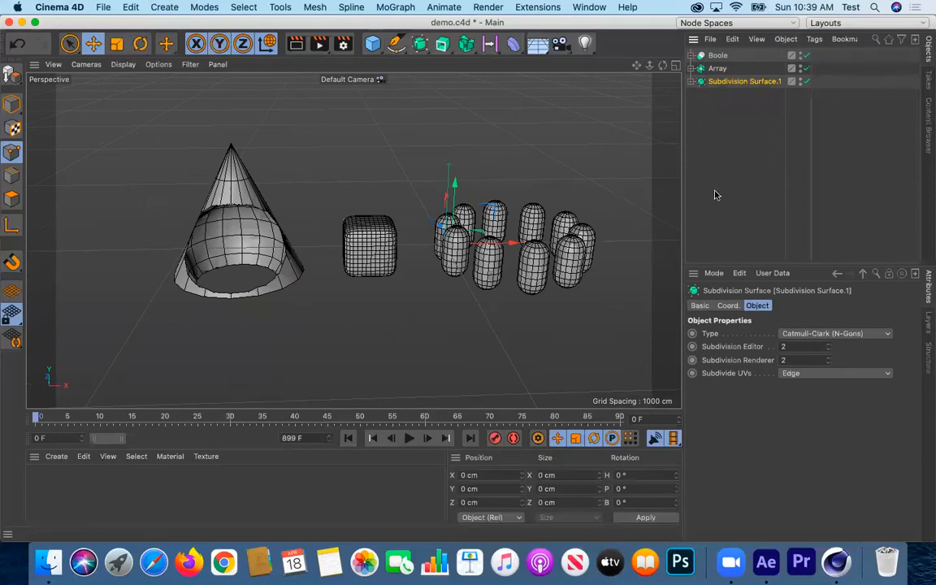
- Check the scene in After Effects, return to Cinema 4D and set the viewport to smooth shading without wireframe lines
click(767, 565)
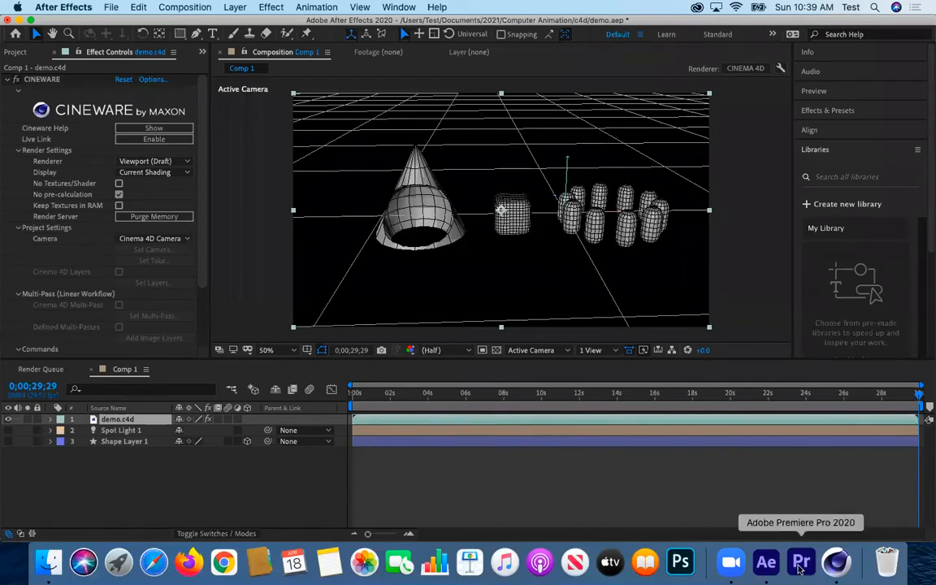
click(837, 562)
click(122, 64)
click(132, 71)
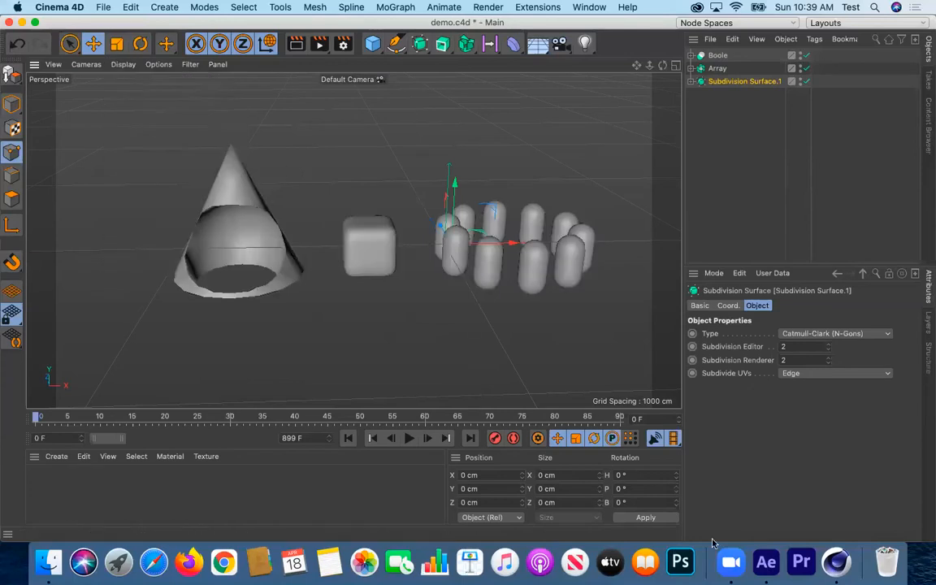
- Switch to After Effects and make Shape Layer 1 visible behind the demo.c4d layer
click(766, 565)
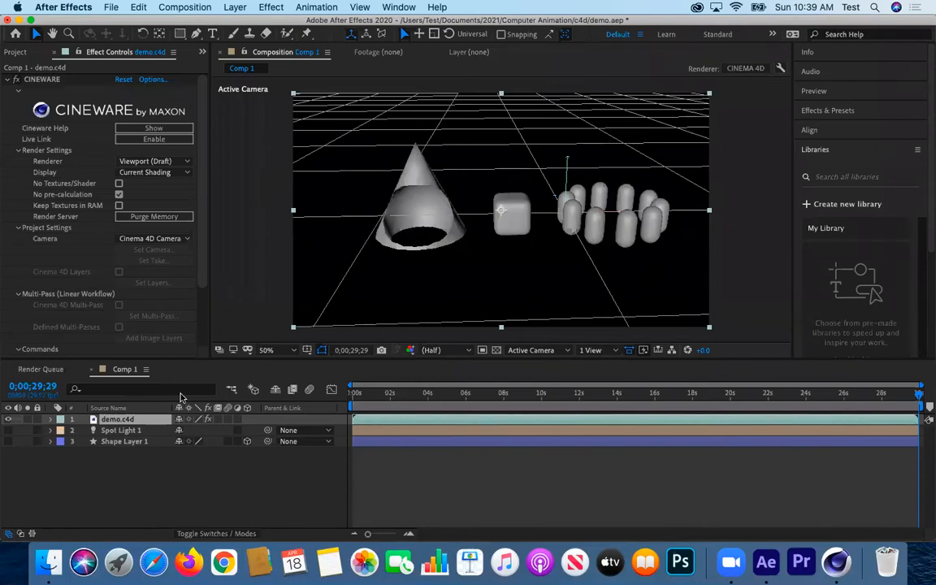
click(123, 420)
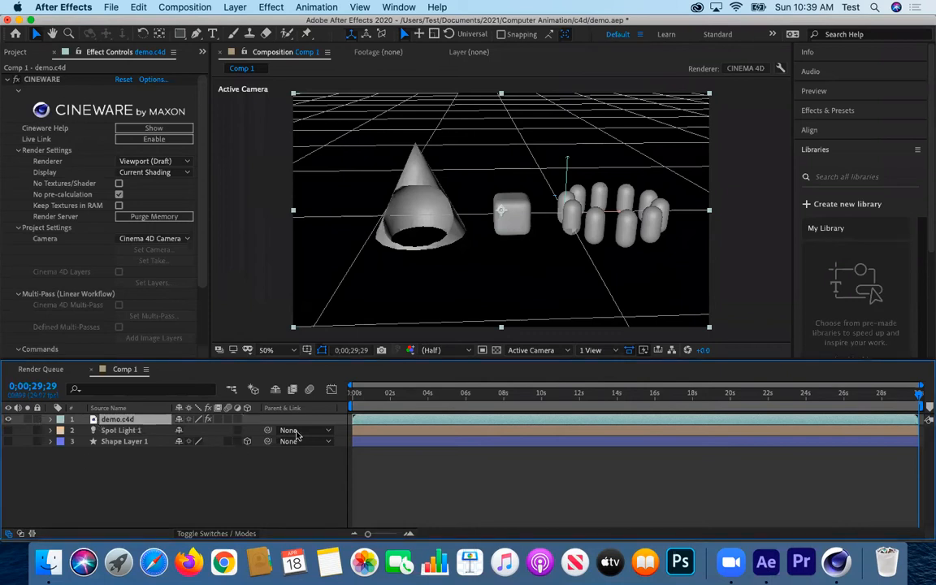
click(8, 442)
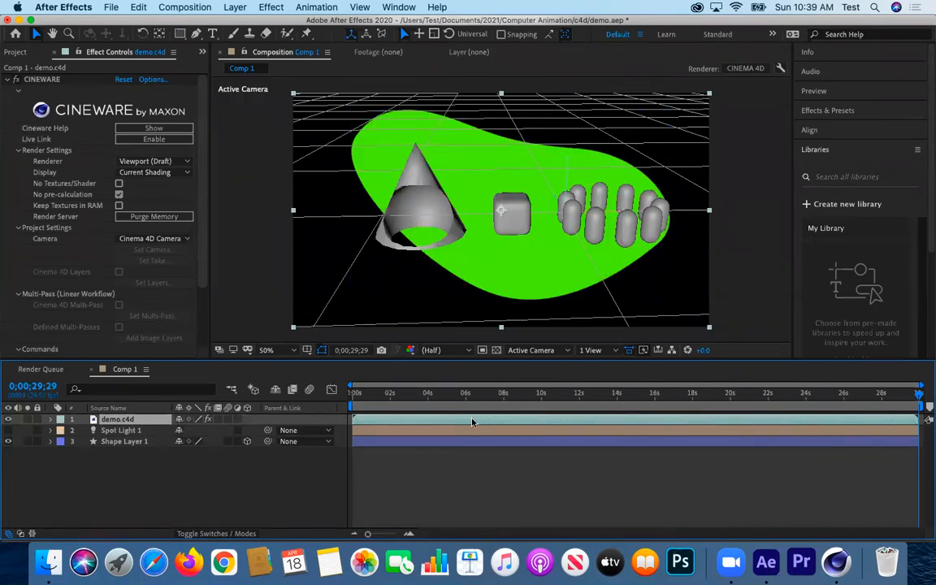
- Orbit the perspective view in Cinema 4D and check the changed angle in the After Effects composition
click(837, 563)
alt+drag(291, 311, 349, 313)
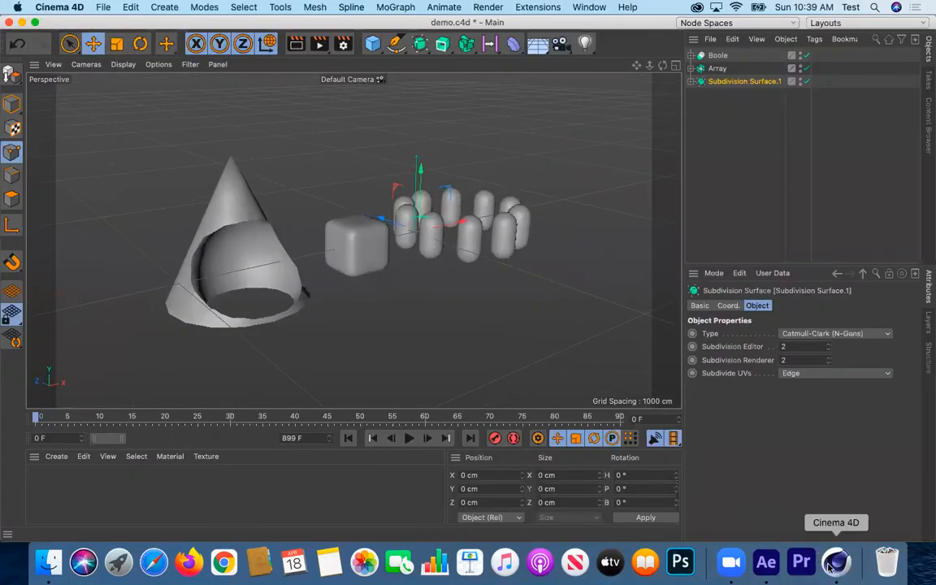
click(766, 563)
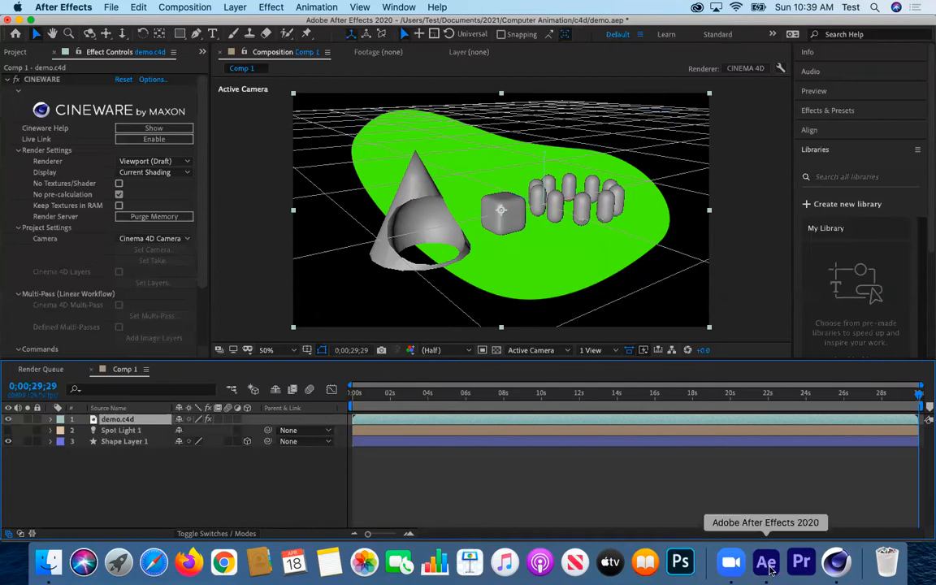
- Switch to Cinema 4D, set the viewport to the Front view and frame all three objects
click(838, 563)
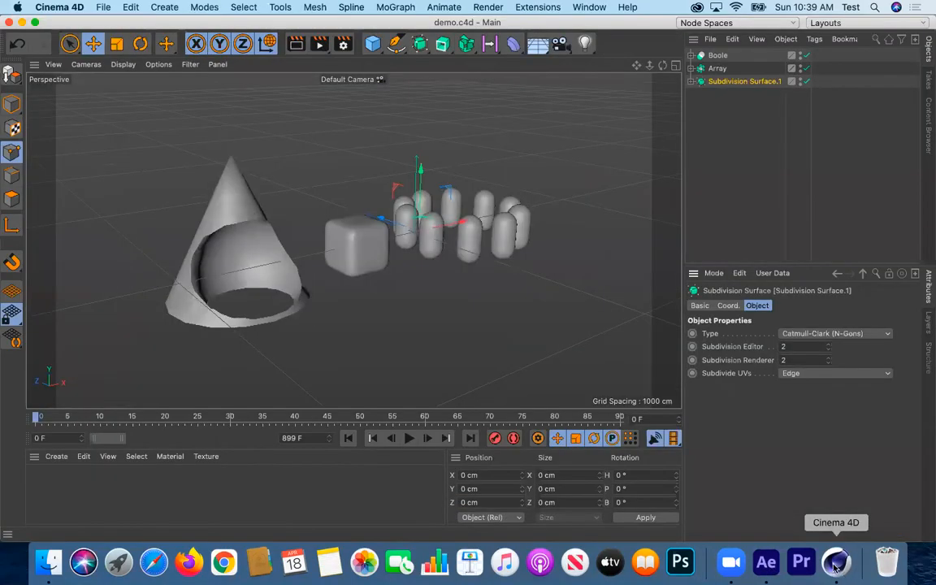
click(119, 65)
mouse_move(84, 65)
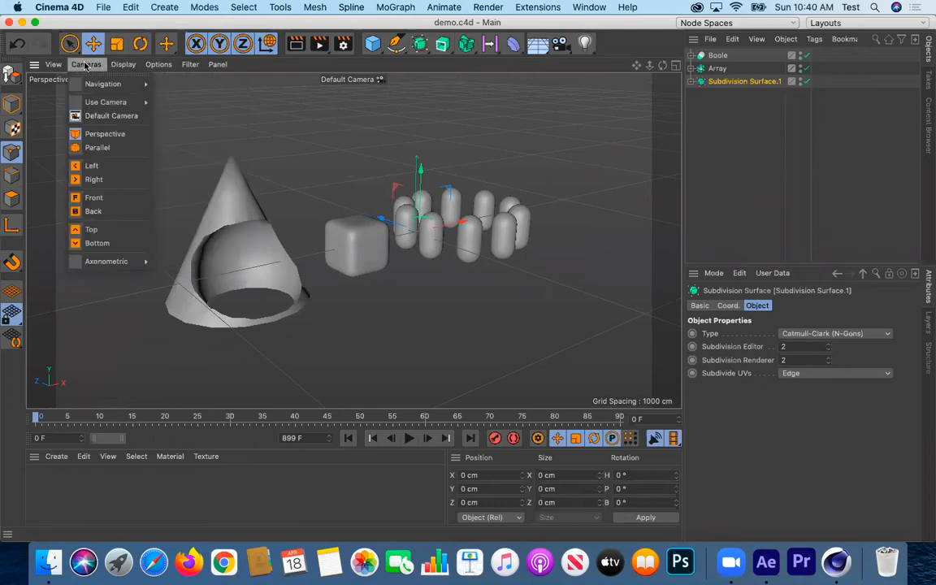
click(95, 198)
scroll(322, 237, down, 6)
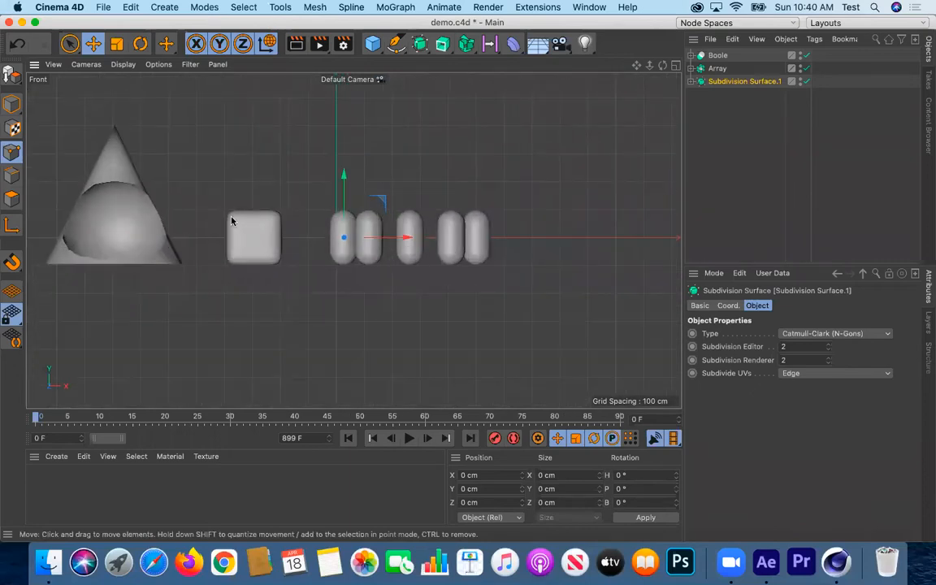
alt+middle_drag(203, 221, 282, 254)
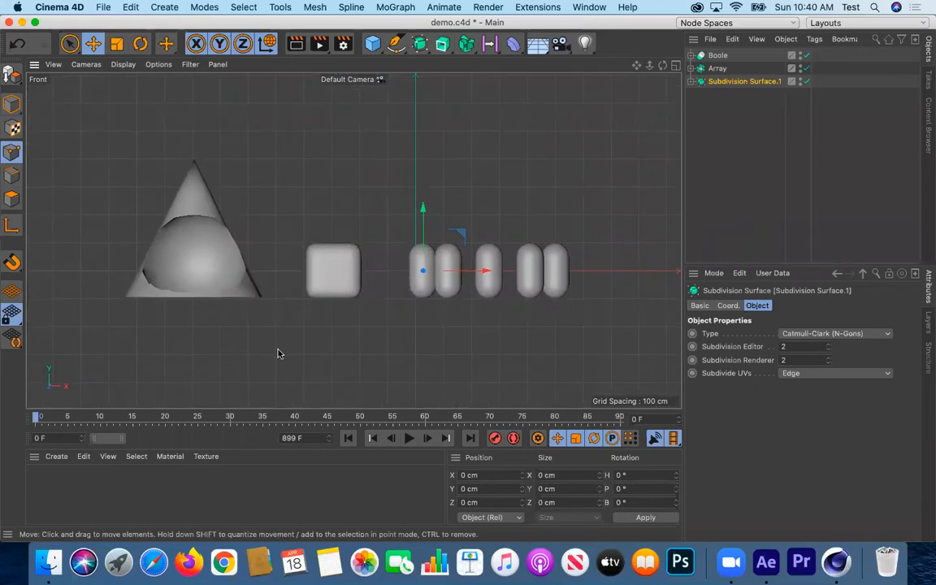
- Switch to After Effects and set the Cineware camera of the demo.c4d layer to Centered Comp Camera
click(766, 563)
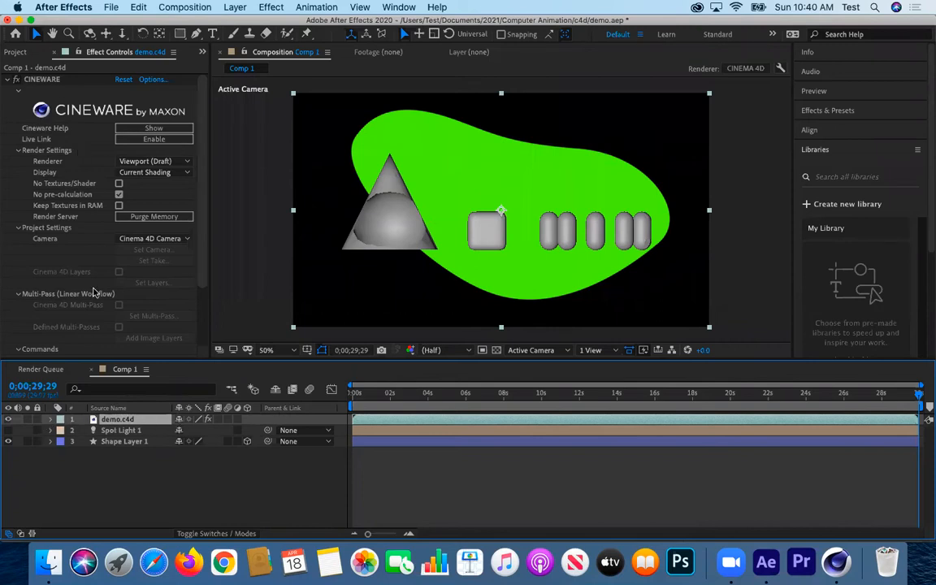
click(180, 240)
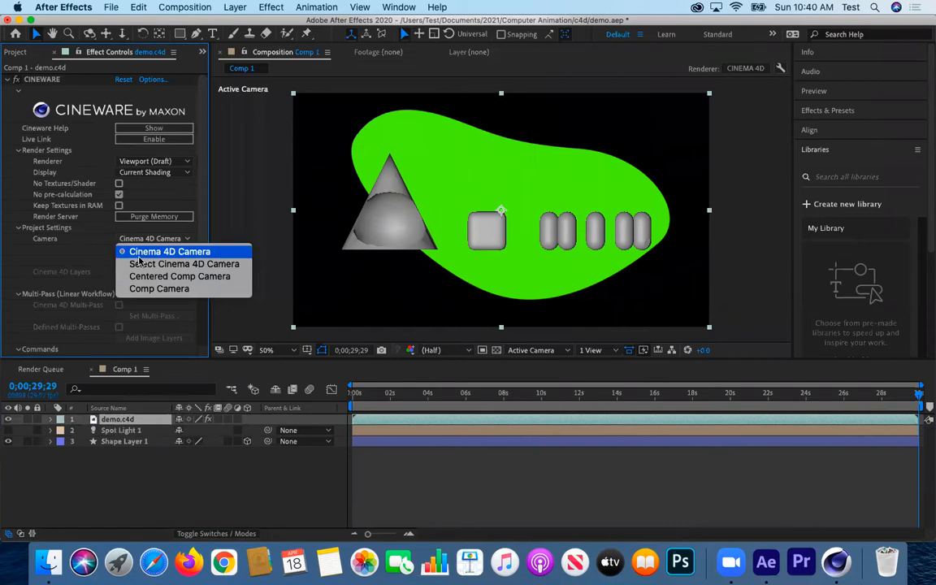
click(130, 278)
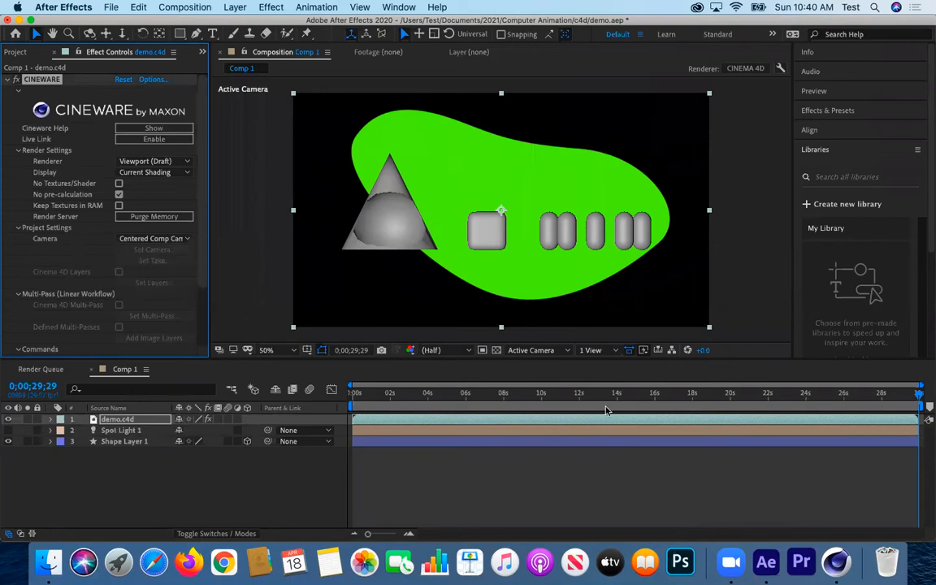
- Create a two-node camera layer named Camera 1 with the 15mm preset
click(235, 7)
mouse_move(244, 23)
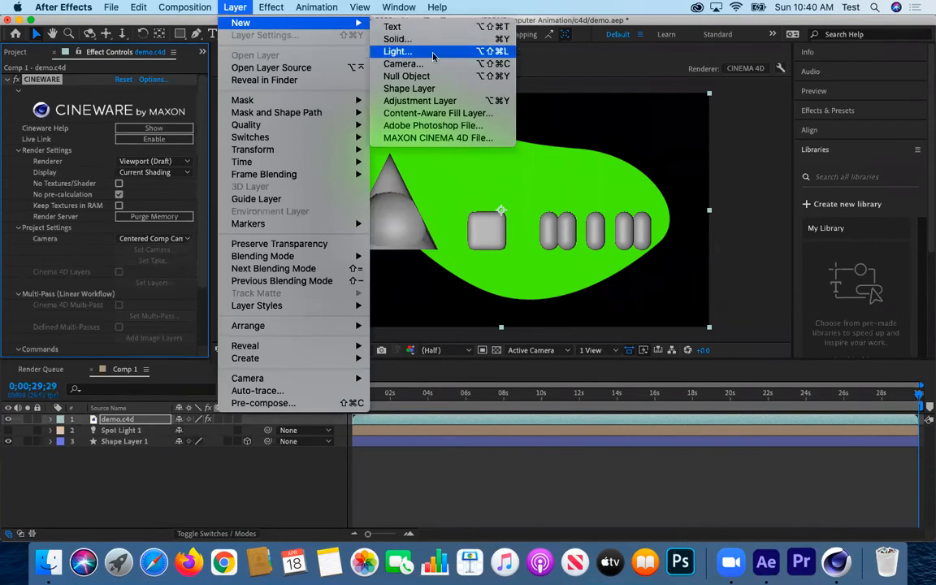
click(400, 63)
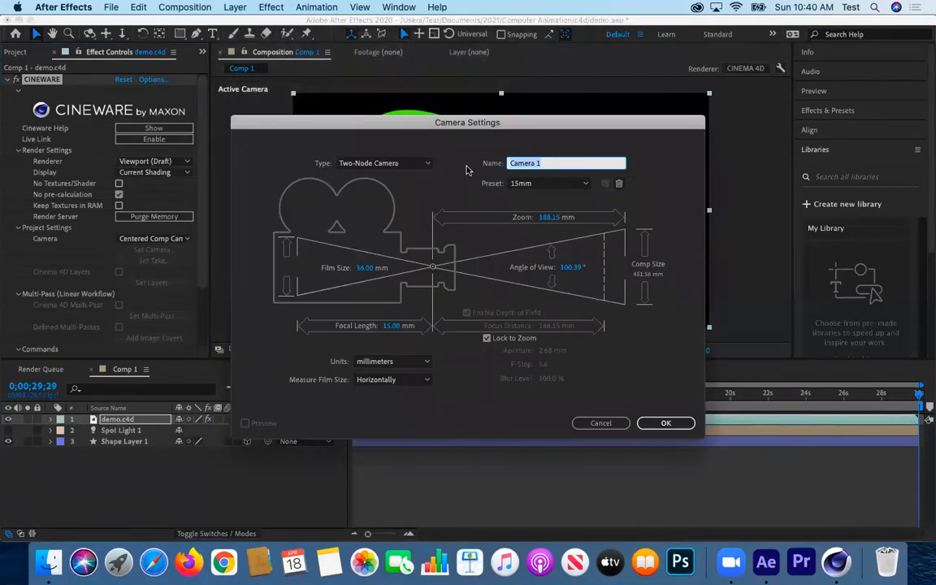
click(656, 423)
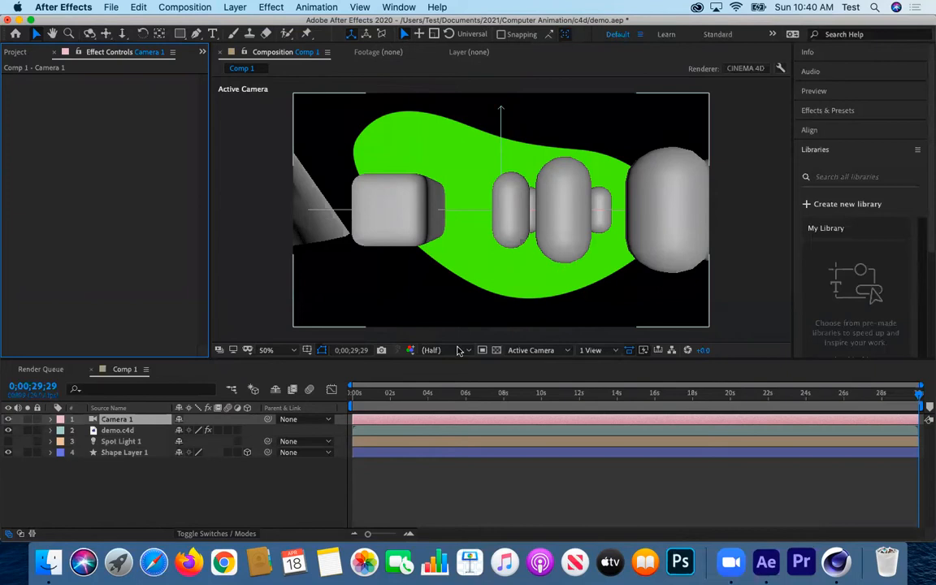
- Reveal the rotation properties of Shape Layer 1 and set its Y Rotation to 24°
click(132, 454)
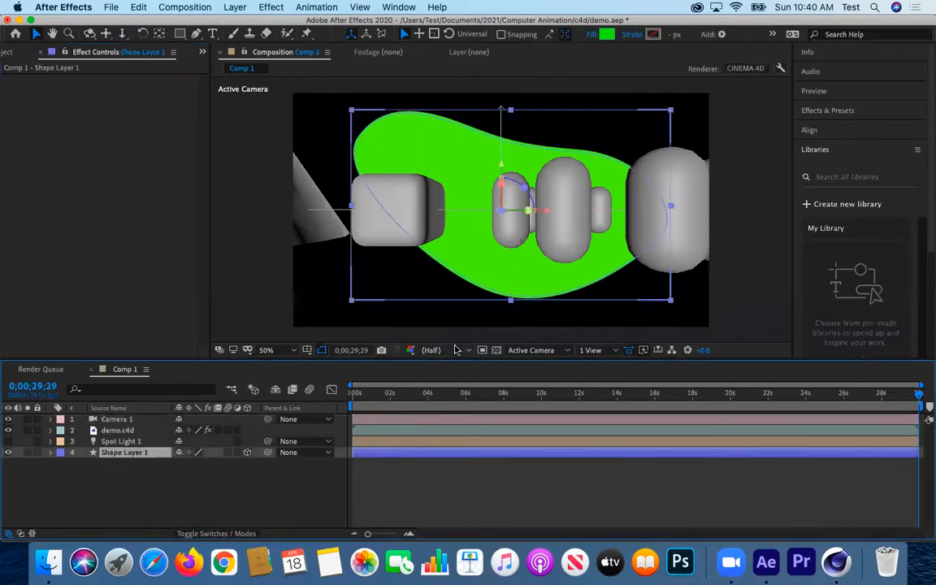
key(y)
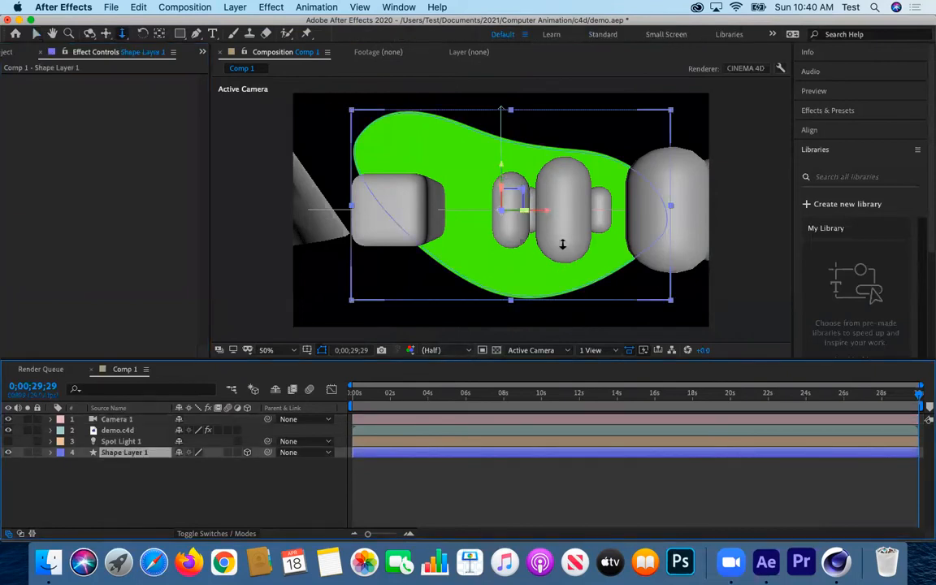
key(c)
key(r)
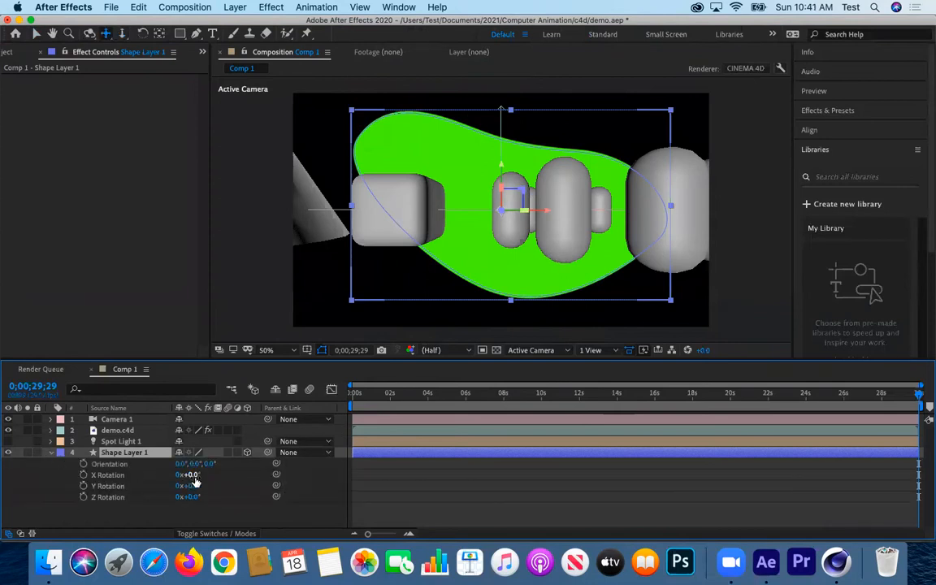
drag(194, 489, 210, 489)
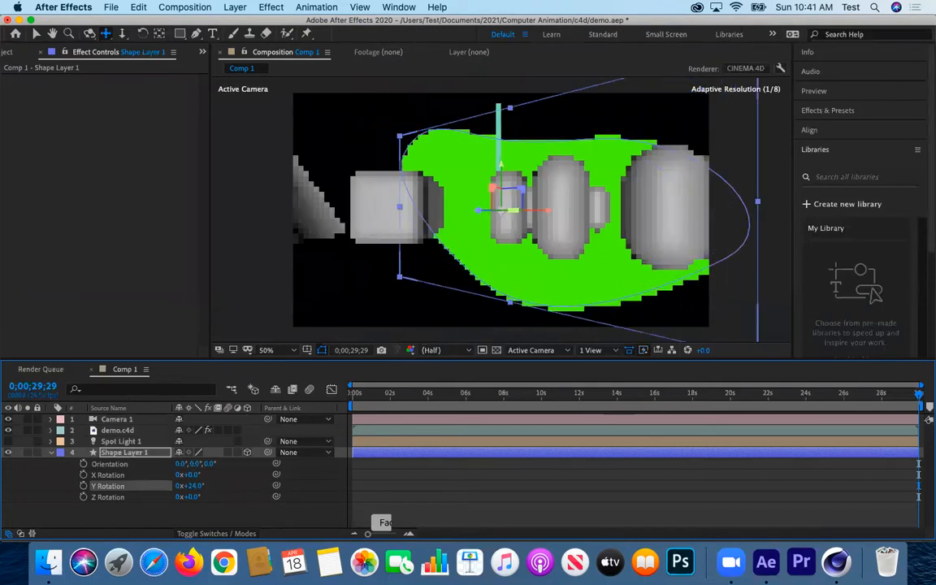
- Reveal the transform properties of Camera 1 and set its X position to 669
click(130, 420)
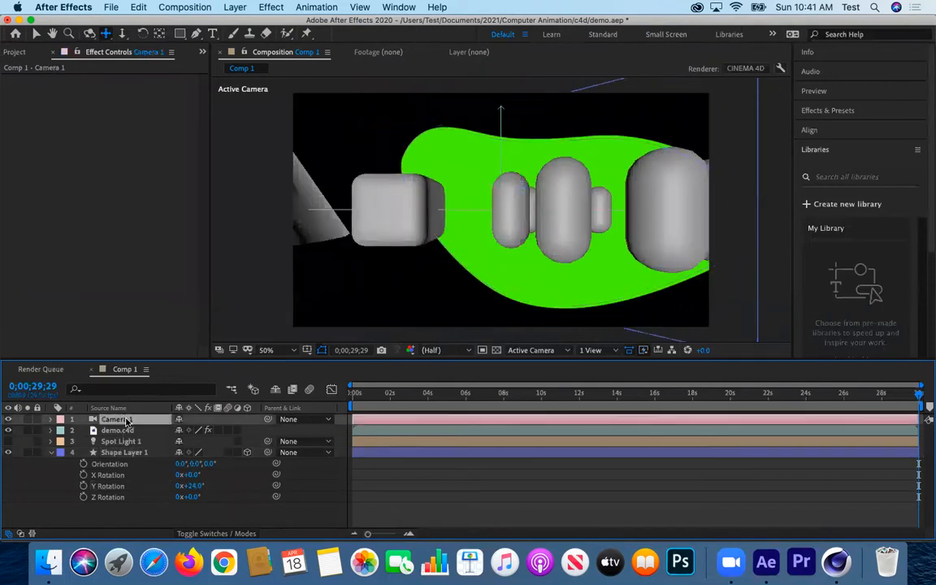
click(50, 419)
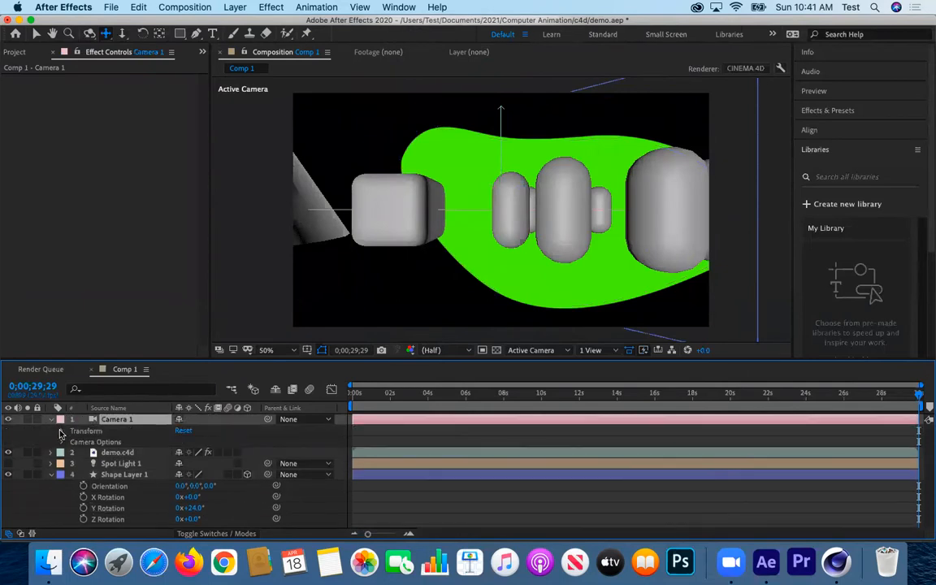
click(62, 432)
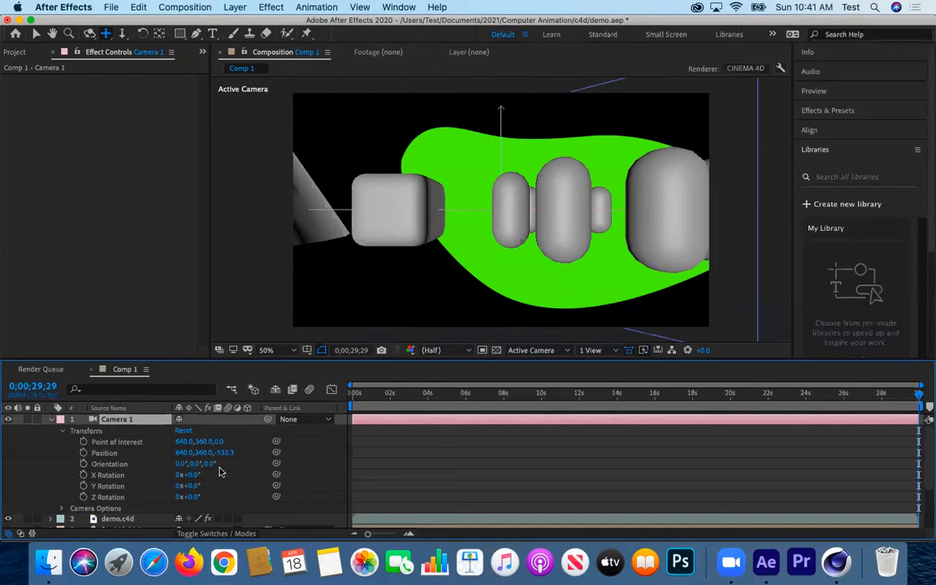
drag(180, 453, 209, 454)
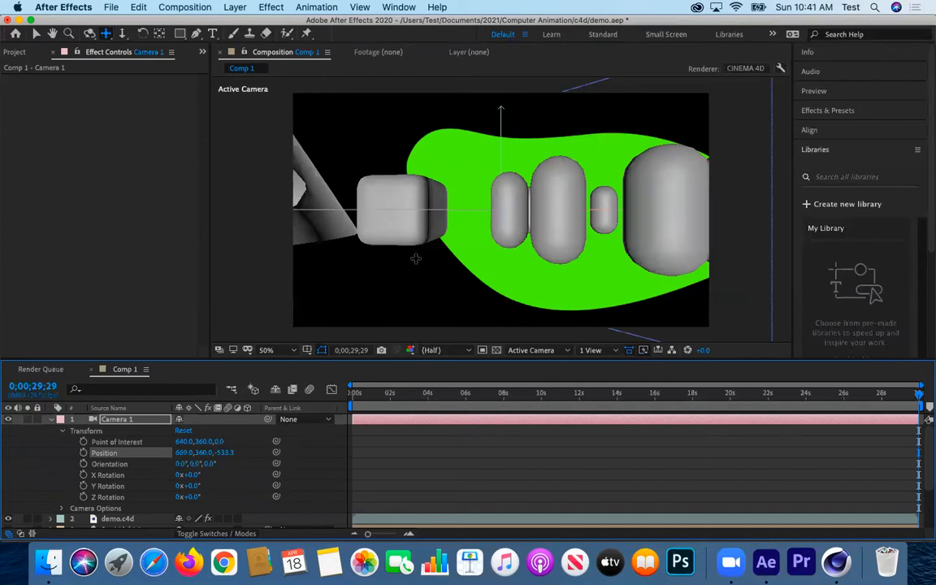
- Show the composition in two horizontal views, with the second view set to Custom View 3 at 50% magnification
key(comma)
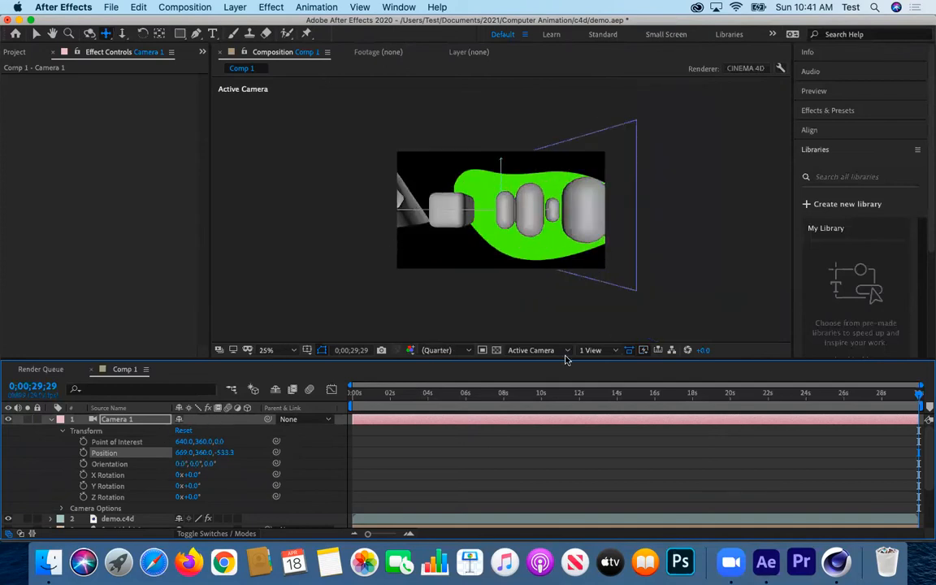
click(591, 350)
click(601, 379)
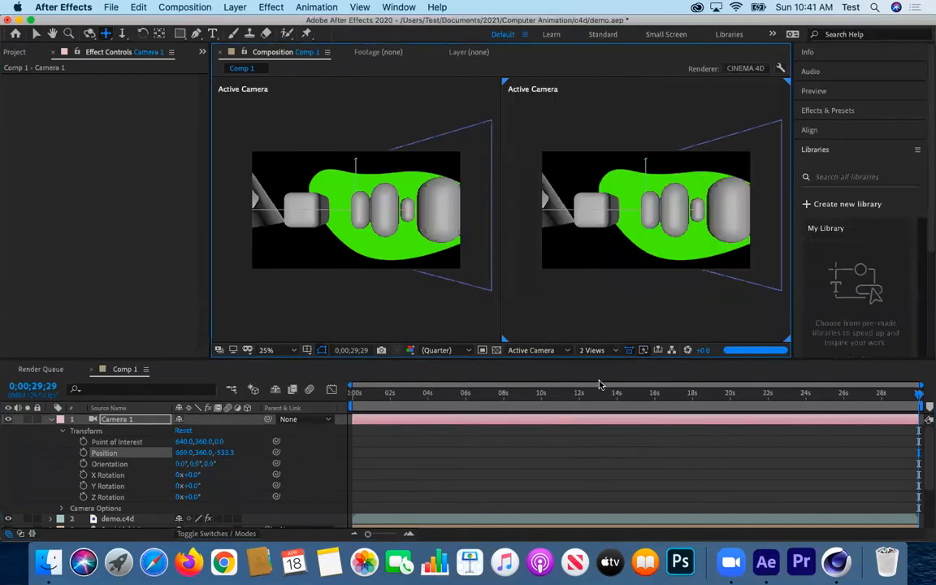
click(597, 350)
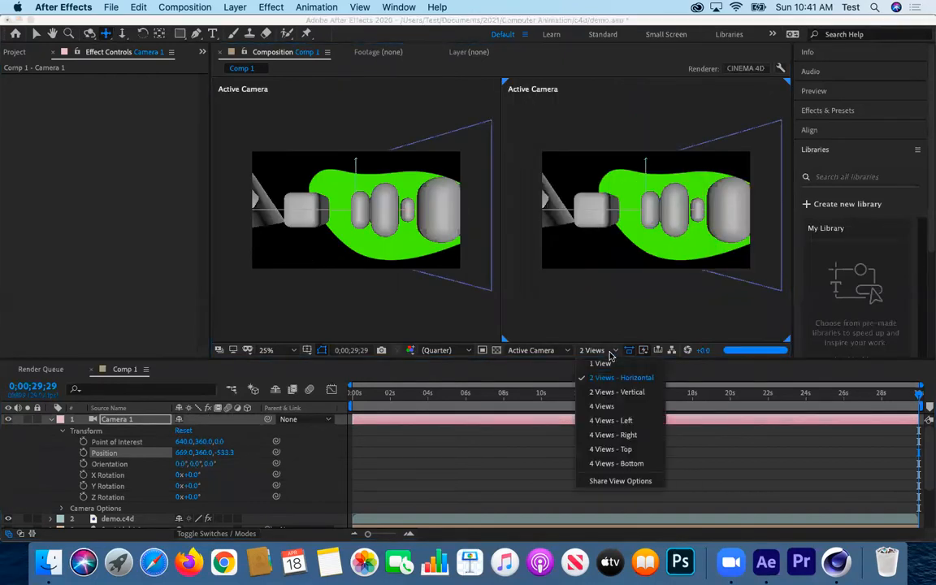
click(552, 353)
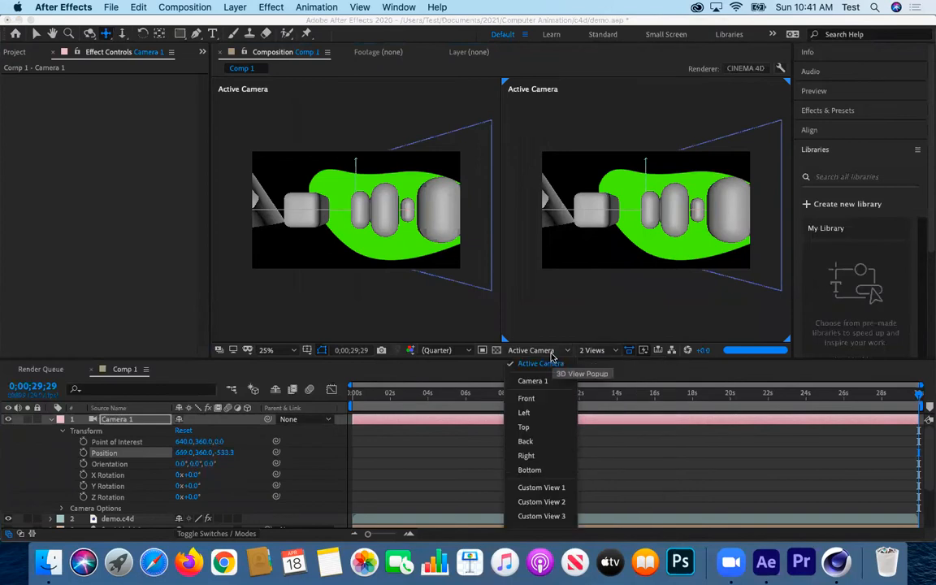
click(551, 487)
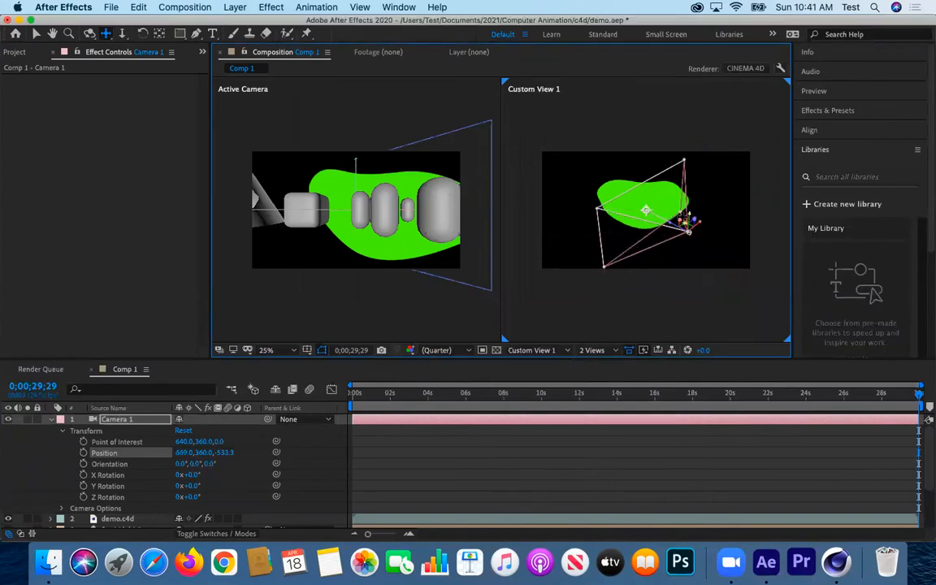
key(period)
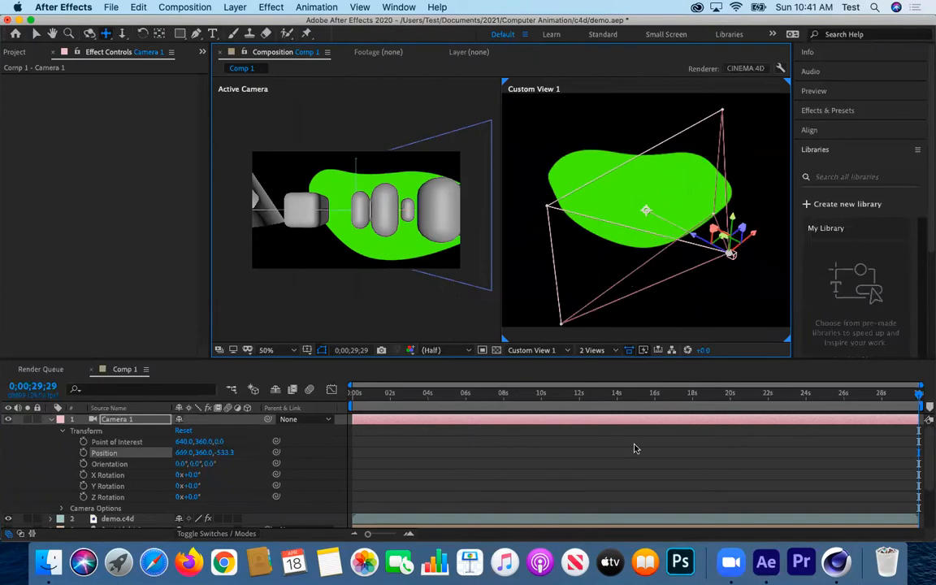
click(592, 350)
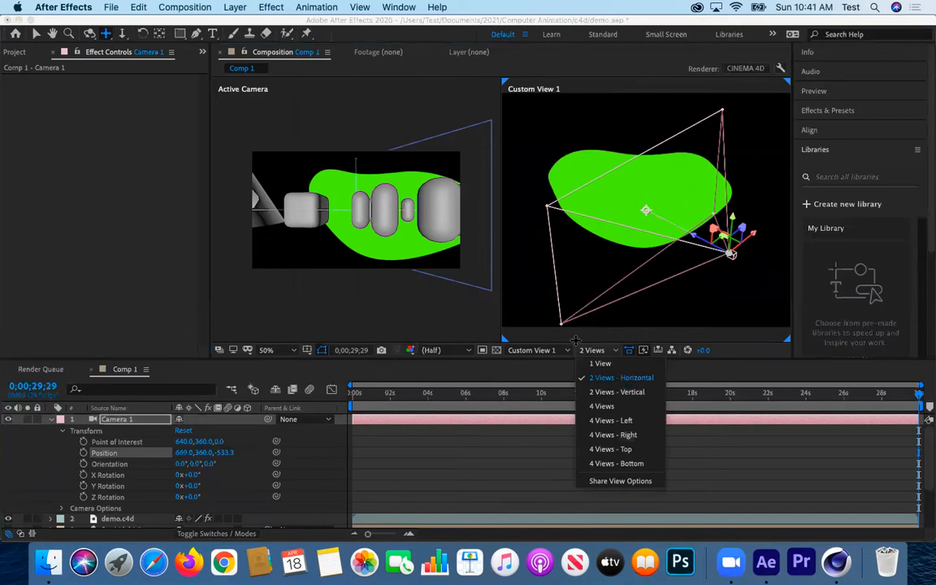
click(524, 352)
click(533, 516)
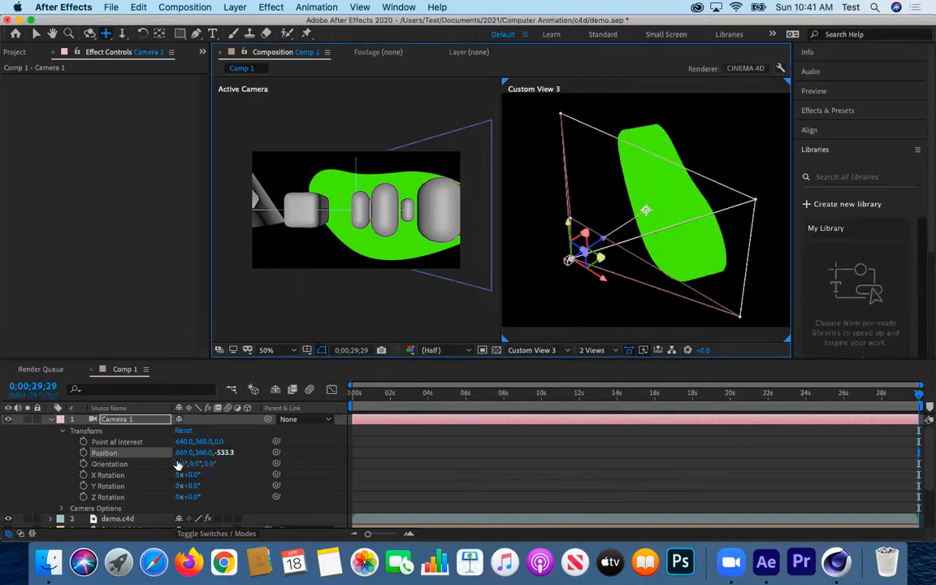
- Toggle the visibility of Spot Light 1 on and off to compare the lighting, leaving the light on
scroll(57, 520, down, 5)
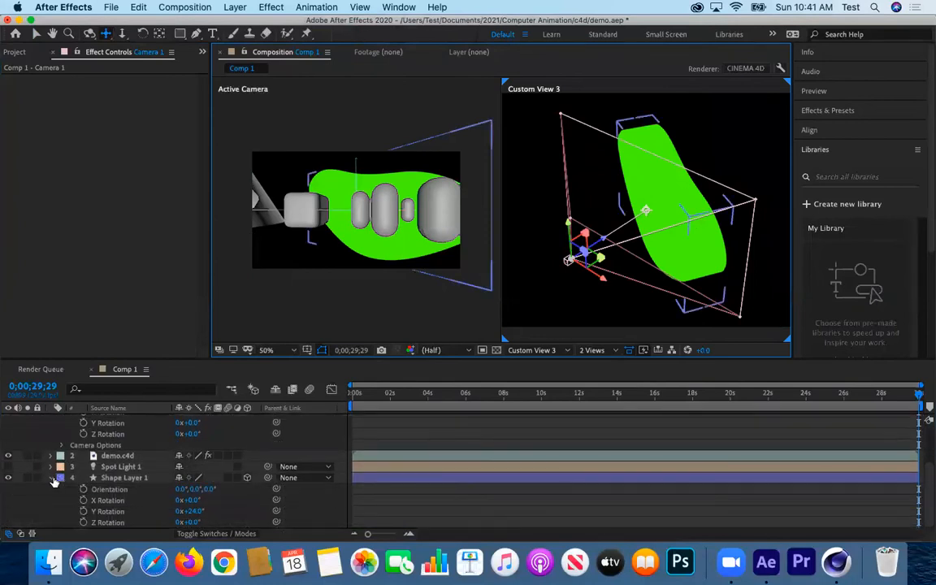
click(8, 467)
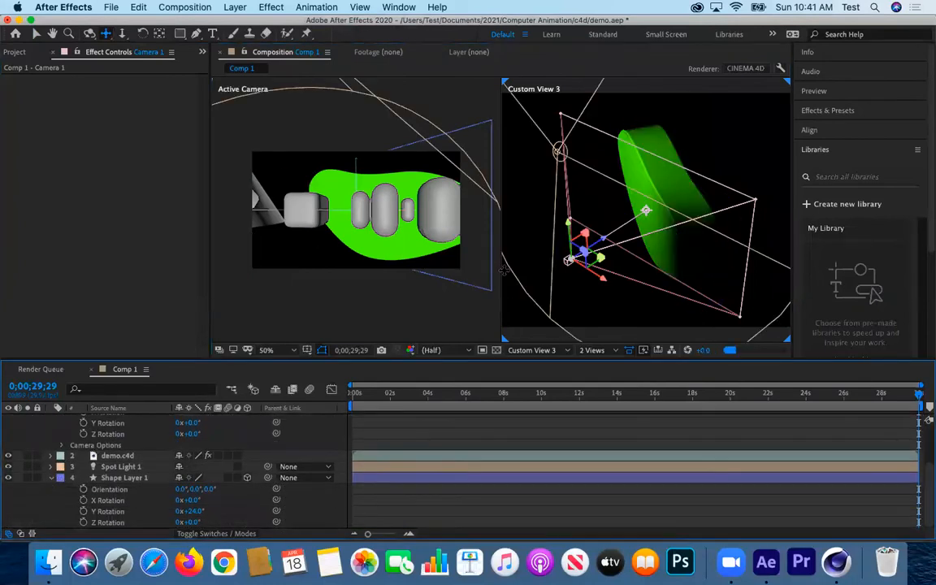
click(8, 466)
click(8, 466)
click(8, 466)
click(8, 466)
click(8, 466)
click(8, 467)
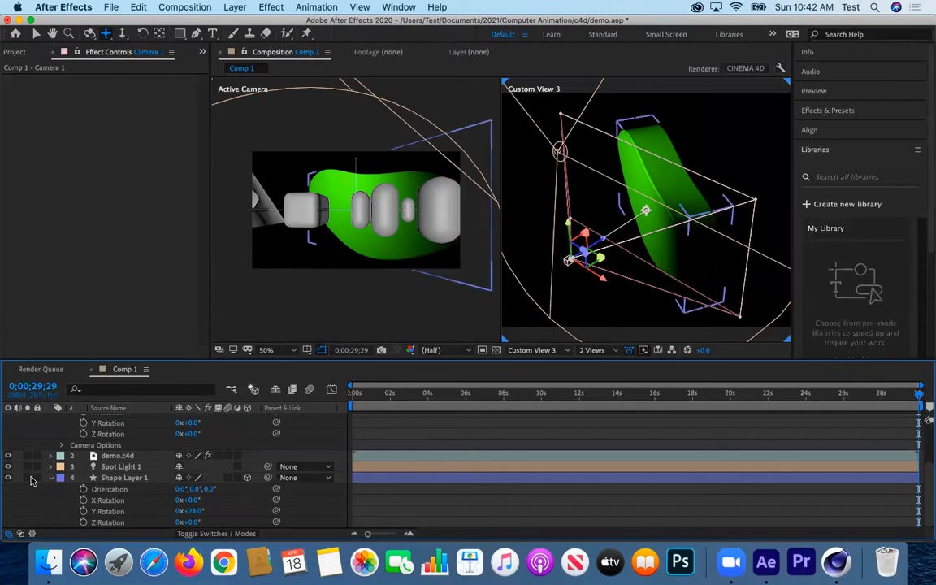
- Collapse Camera 1's properties and move the camera back in Custom View 3 to a position of about 679, 360, -718
scroll(36, 486, up, 2)
scroll(36, 486, up, 3)
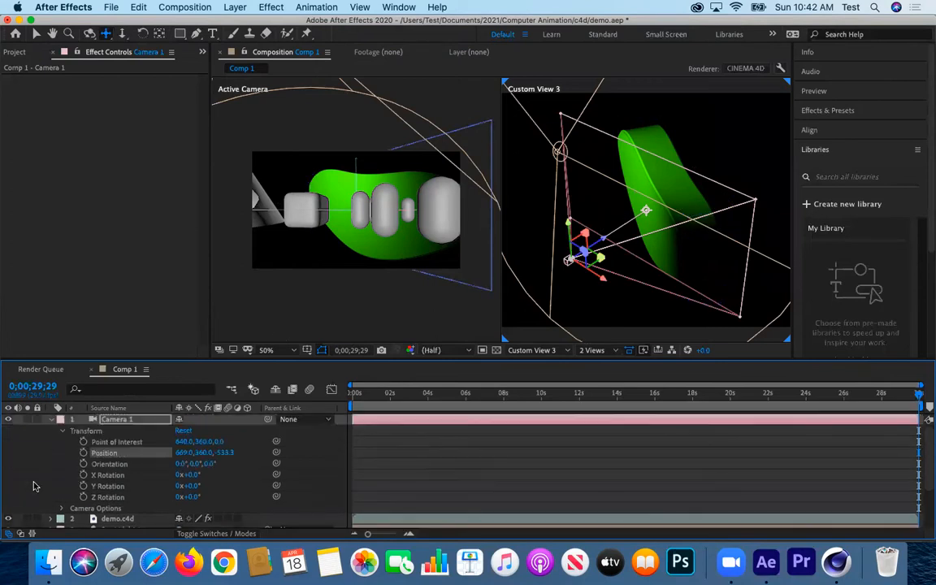
click(51, 419)
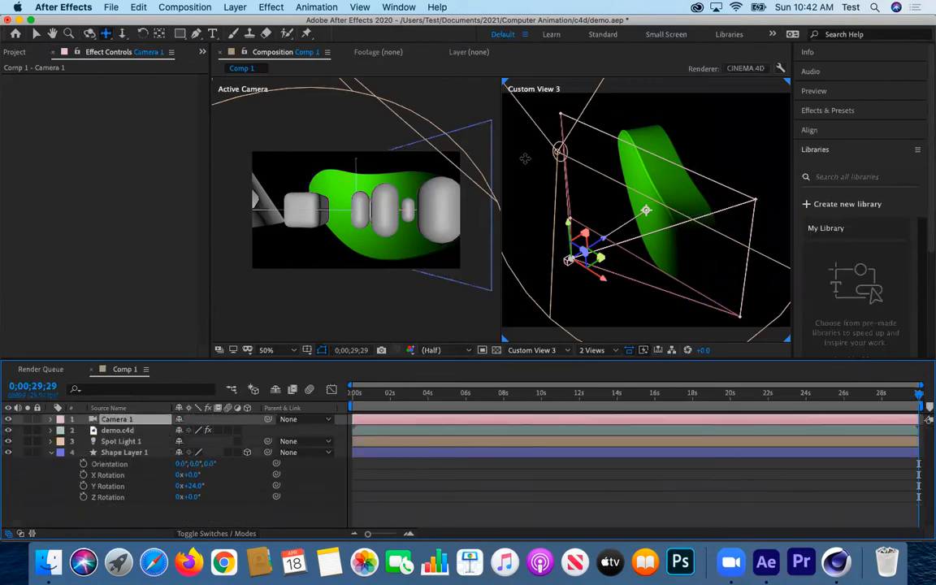
click(35, 33)
click(540, 227)
drag(533, 229, 569, 256)
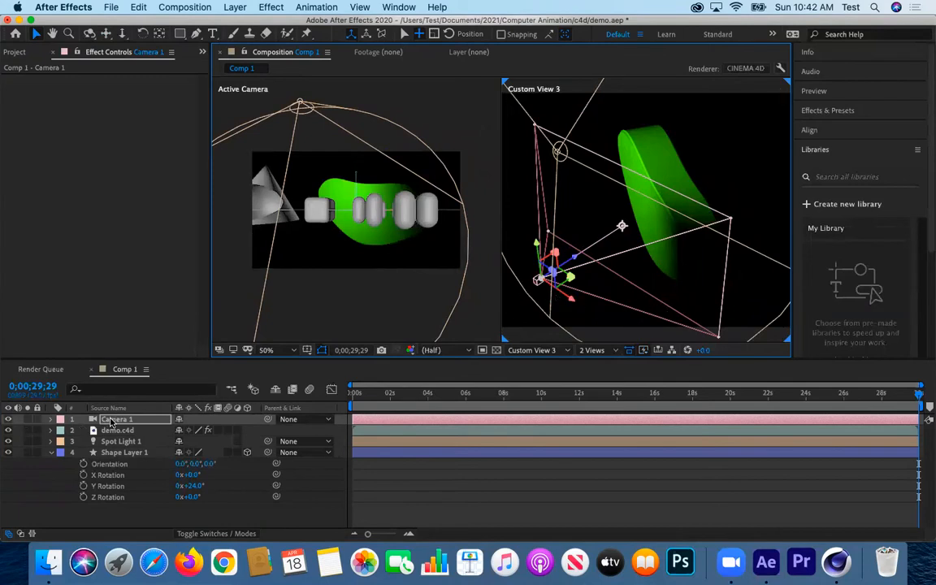
- Reveal Camera 1's transform properties, move its point of interest to about 532, 327, -270 in Custom View 3, and save the project
click(49, 420)
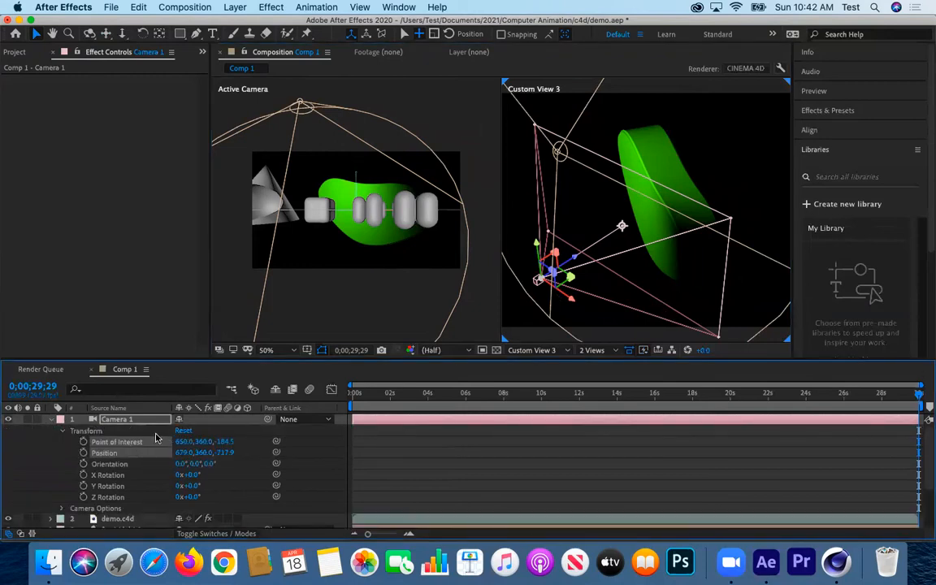
drag(622, 225, 595, 220)
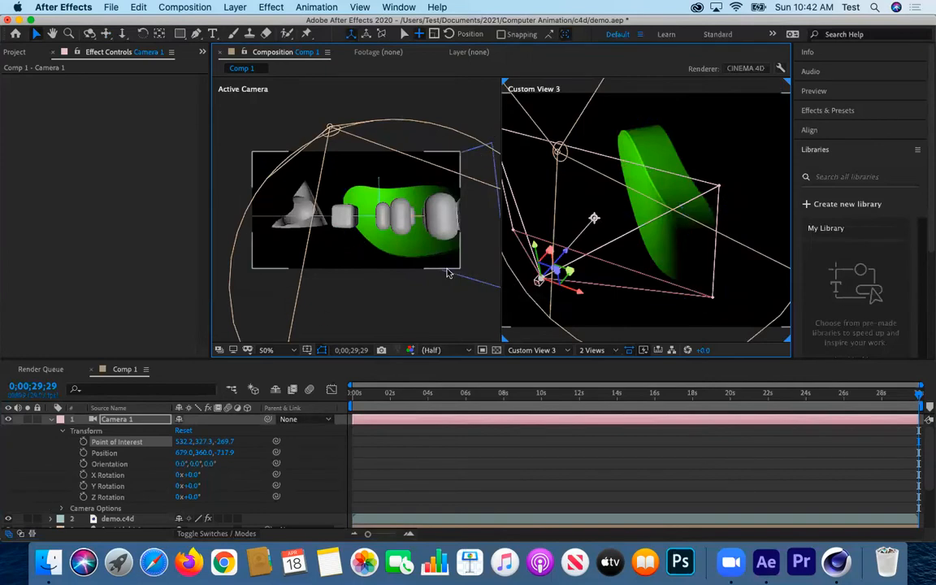
key(super+s)
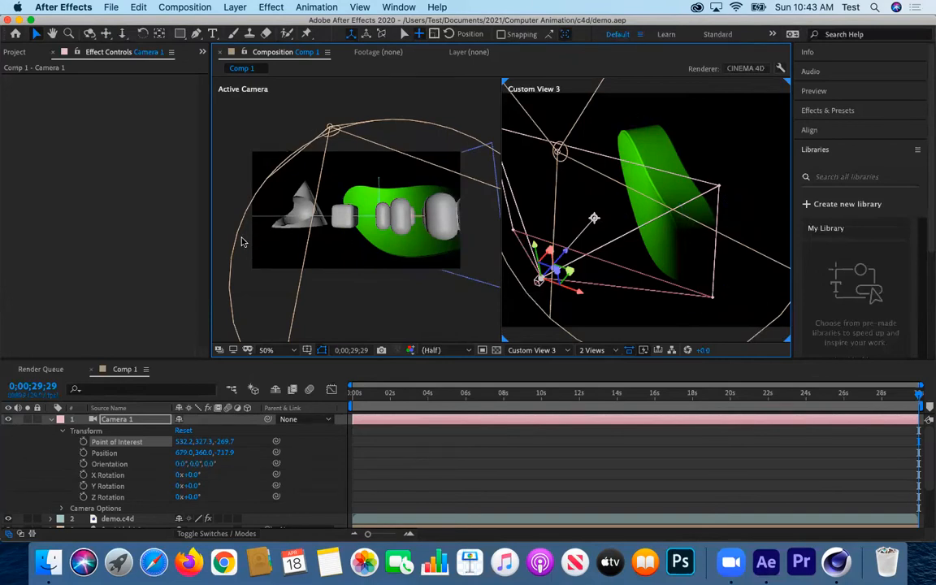
- Try rotating Shape Layer 1 to 34° about X, undo it, and try a Z Rotation of 57°
click(480, 269)
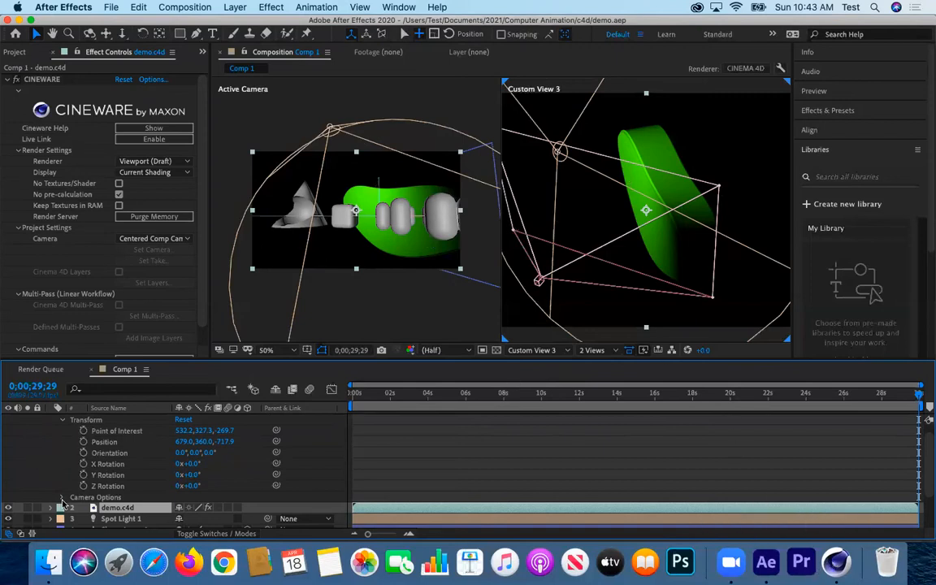
scroll(55, 455, up, 1)
click(51, 421)
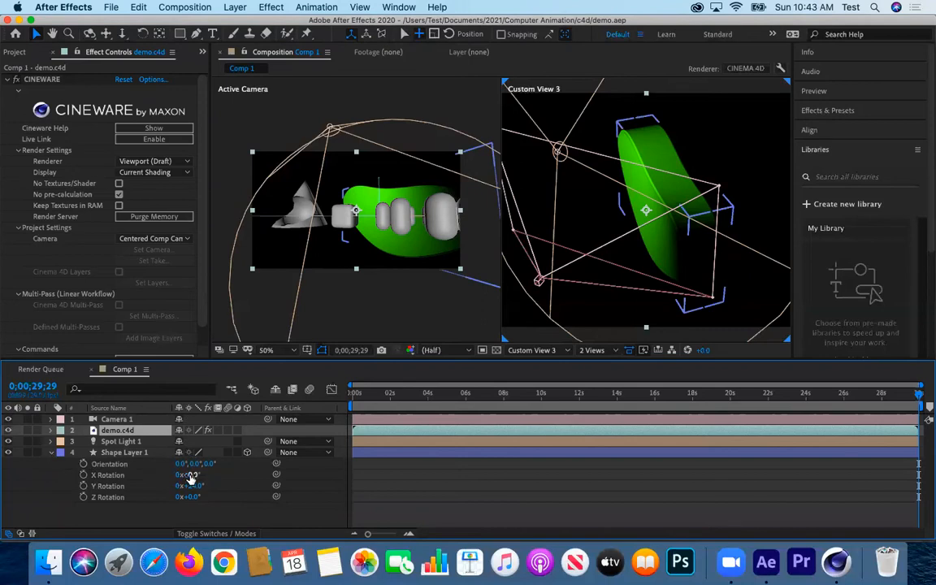
drag(188, 475, 209, 466)
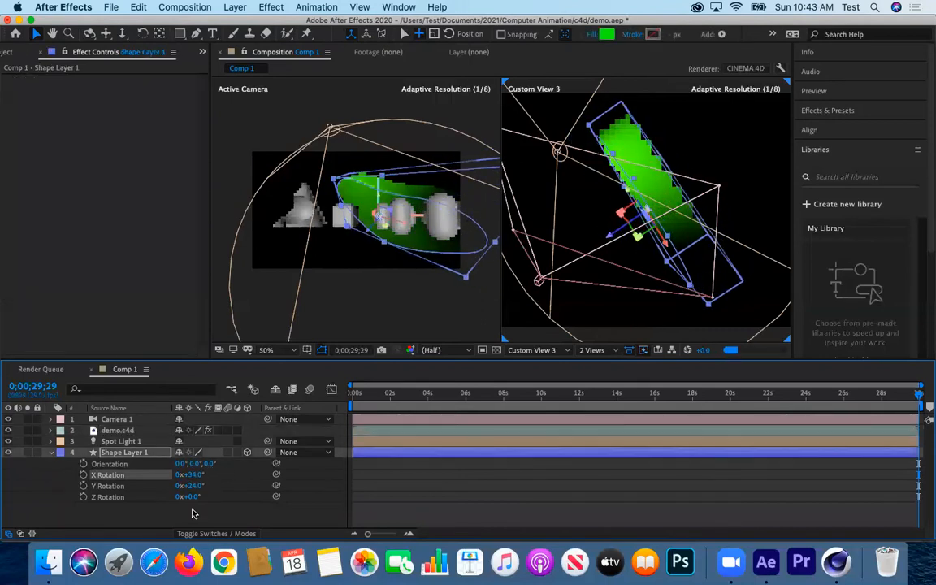
key(super+z)
drag(196, 497, 217, 484)
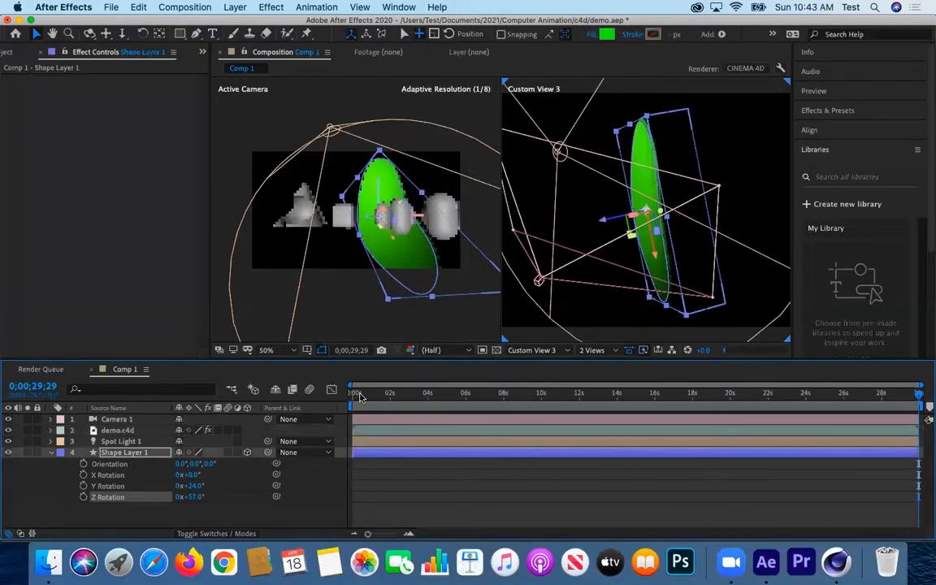
- Go to the start of the composition, set Shape Layer 1's Z Rotation to 0° and add a keyframe there
click(852, 394)
drag(673, 396, 269, 396)
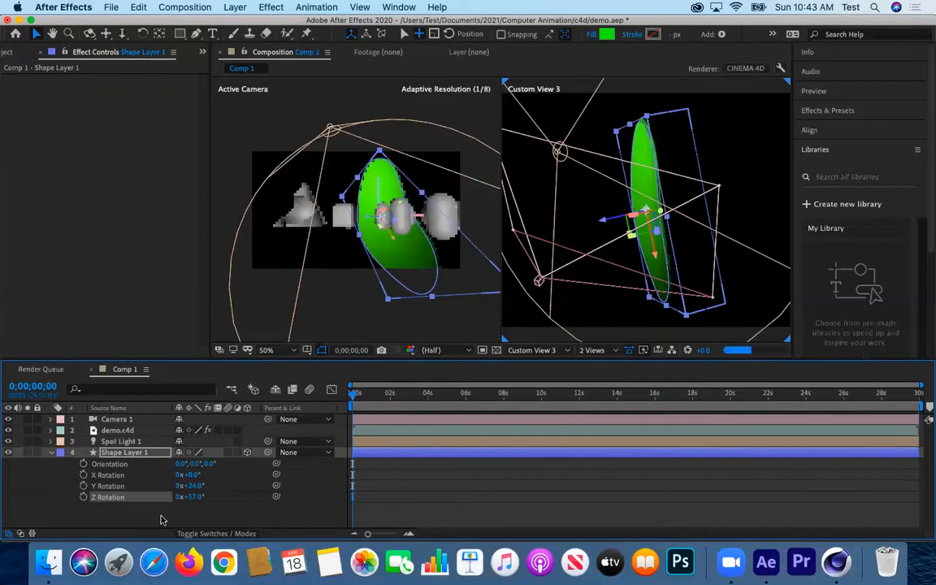
click(195, 496)
click(260, 503)
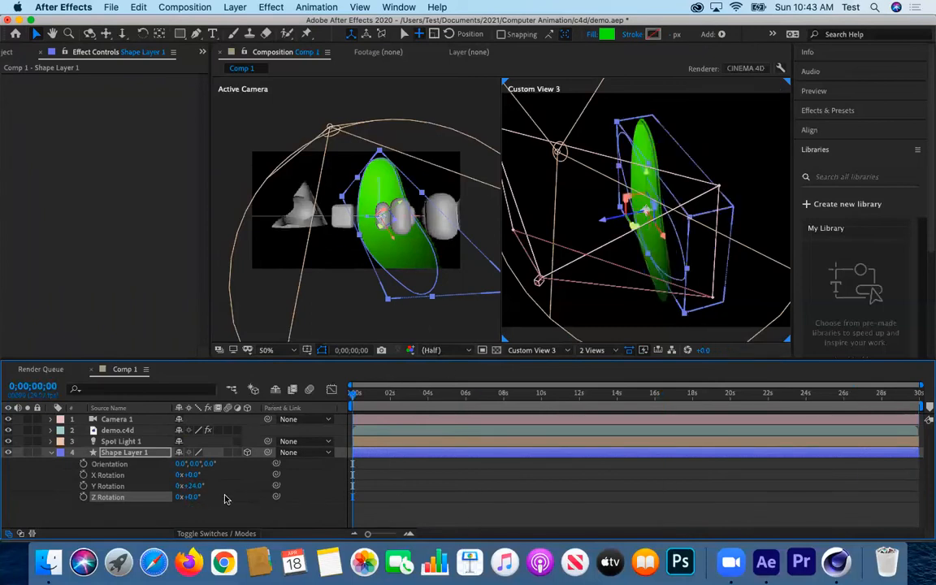
click(83, 498)
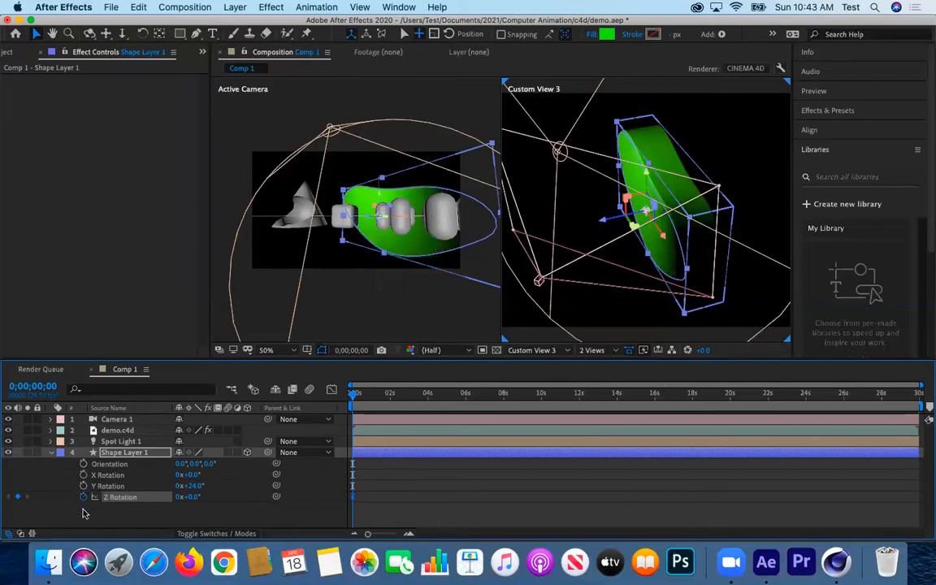
- Keyframe Shape Layer 1's Z Rotation at one full revolution at 0;00;05;00 and preview the animation from the start
drag(352, 397, 468, 403)
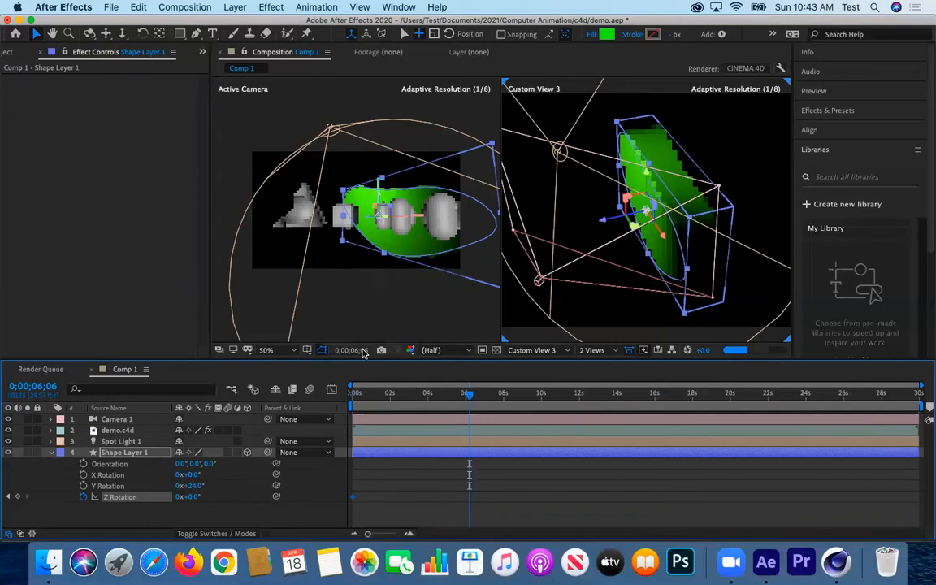
key(alt+shift+j)
click(397, 275)
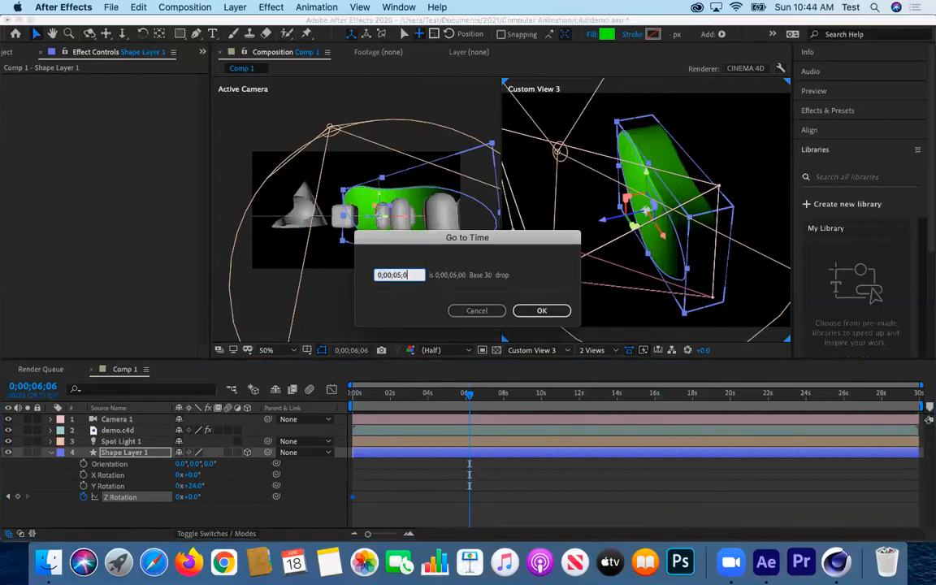
key(Return)
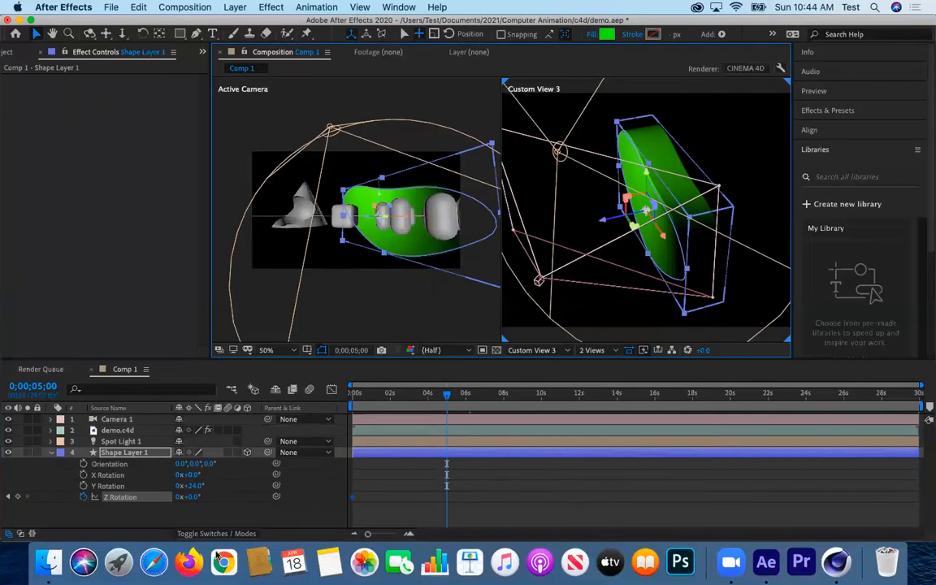
click(181, 497)
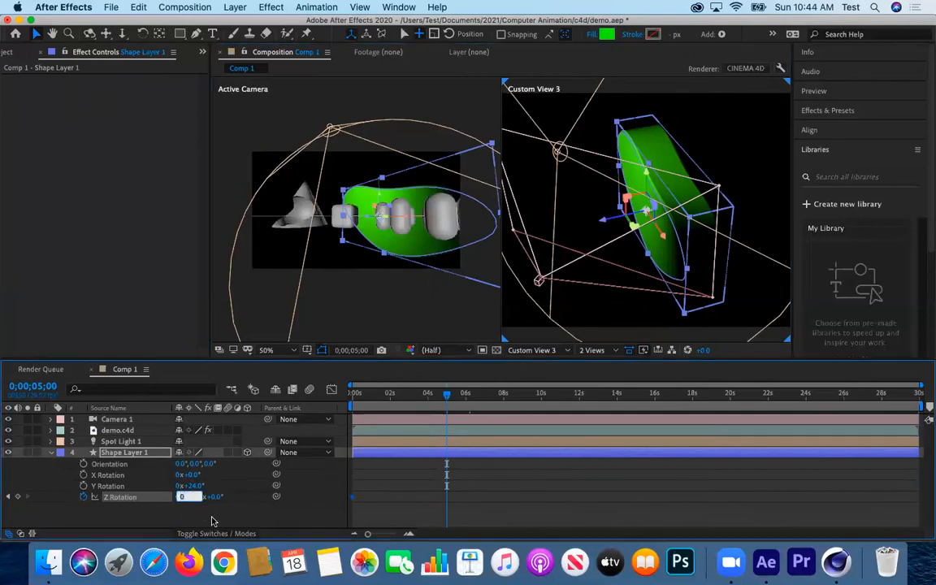
text(1)
key(Return)
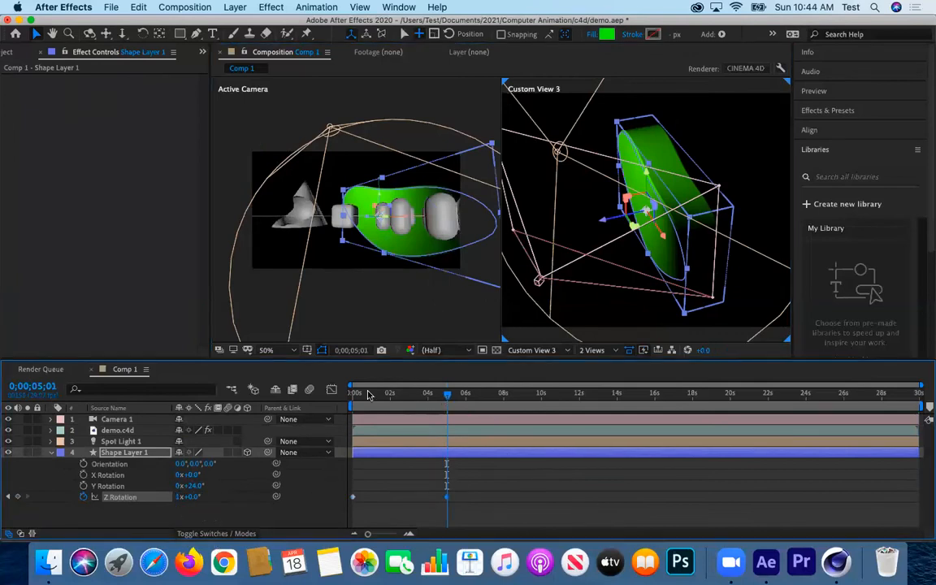
key(Home)
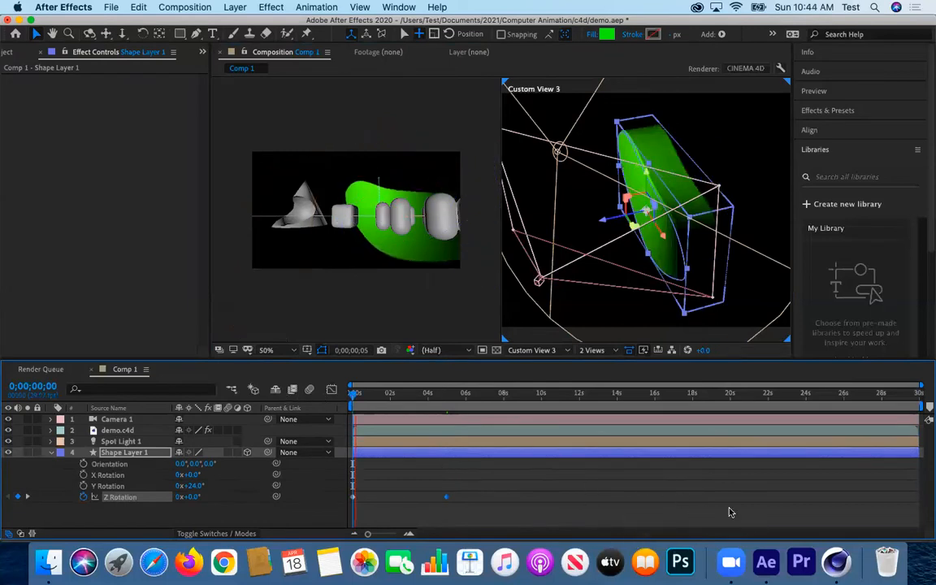
click(358, 396)
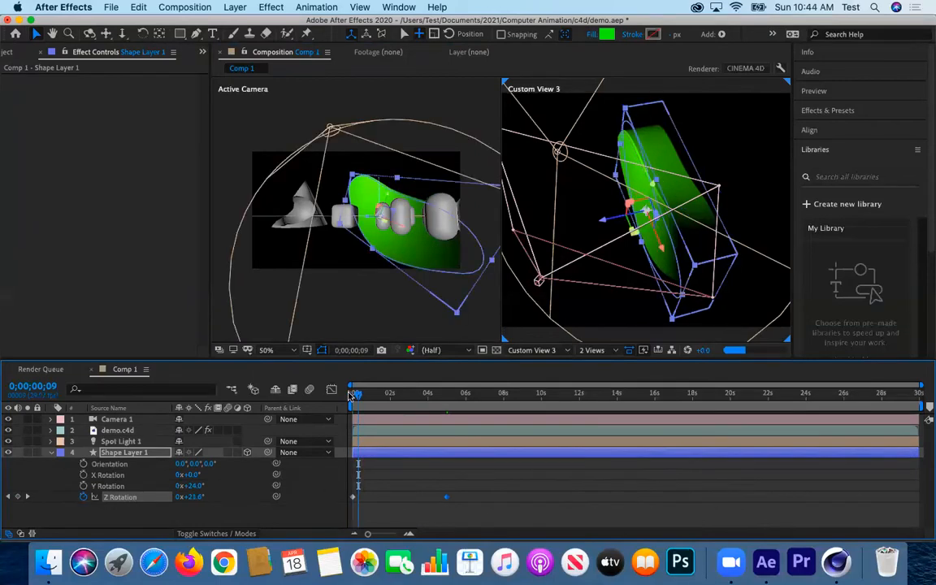
- At 0;00;01;26, set Shape Layer 1's X Rotation to 46° and Y Rotation to 40°, and place the layer directly below demo.c4d
drag(358, 395, 389, 402)
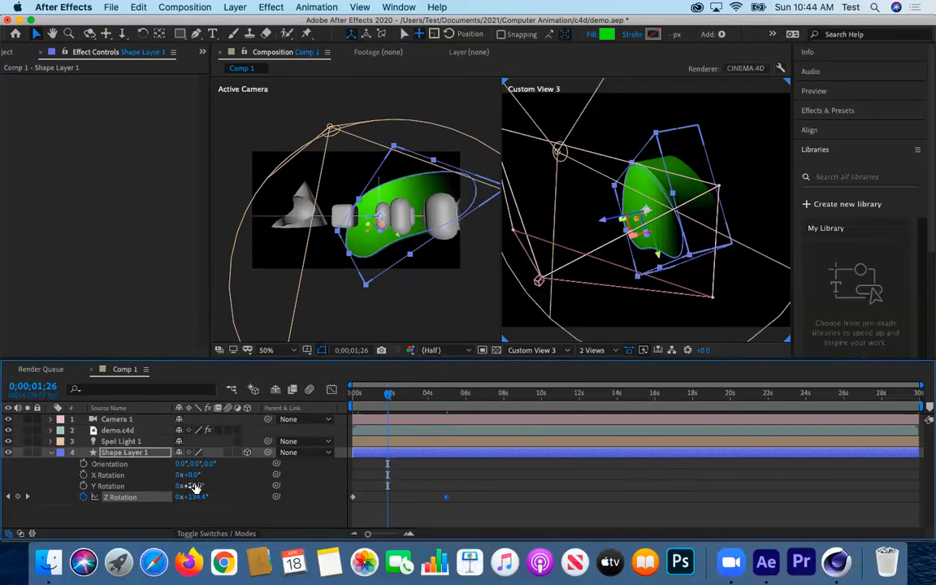
drag(195, 487, 238, 479)
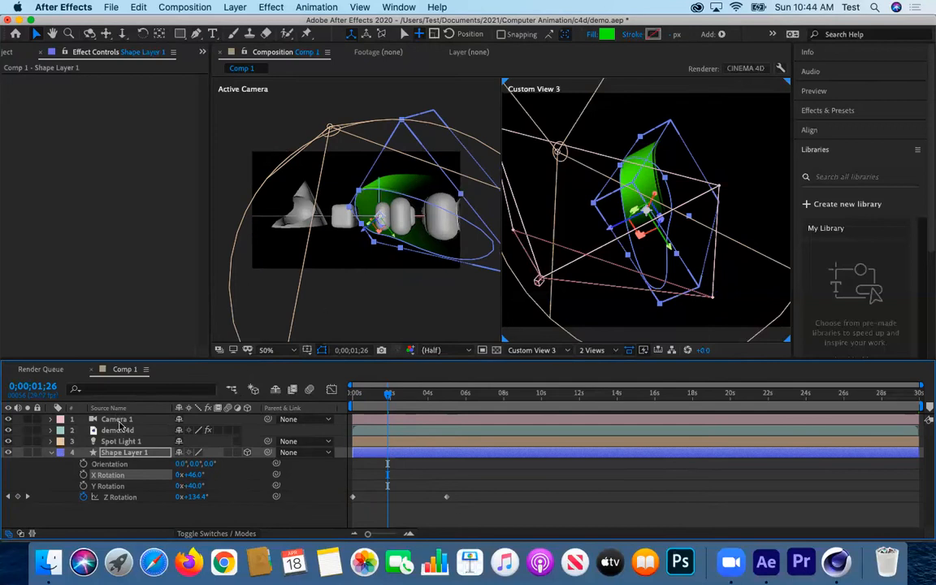
drag(115, 453, 115, 433)
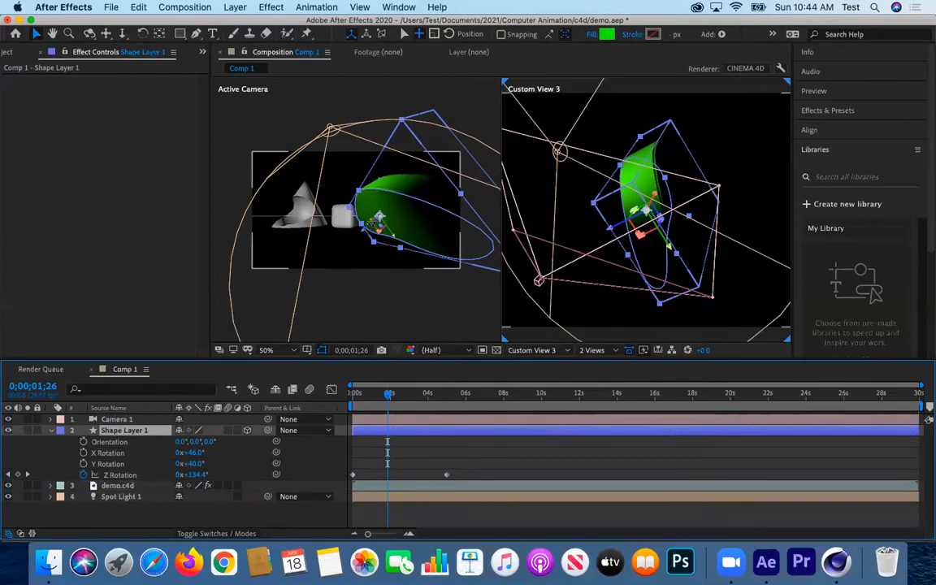
drag(122, 430, 134, 491)
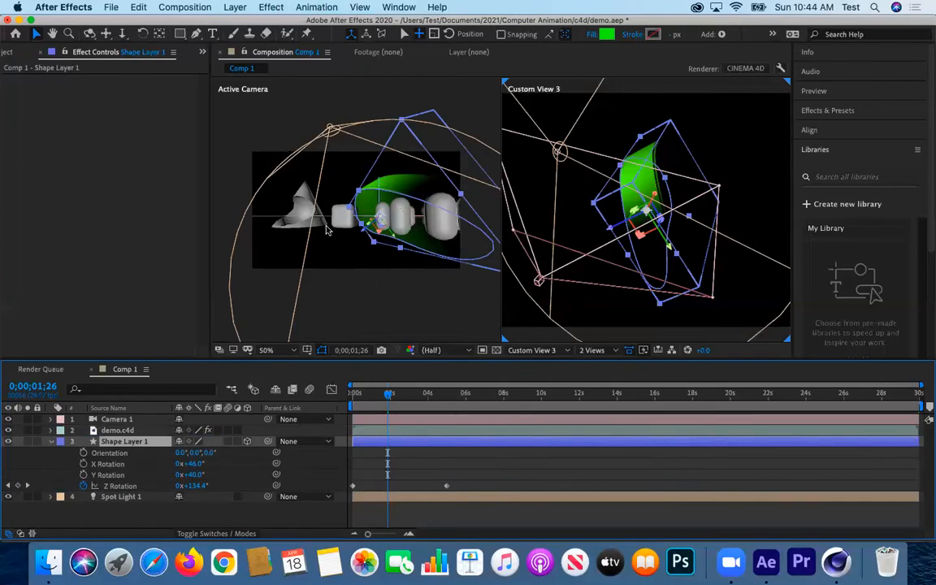
click(51, 441)
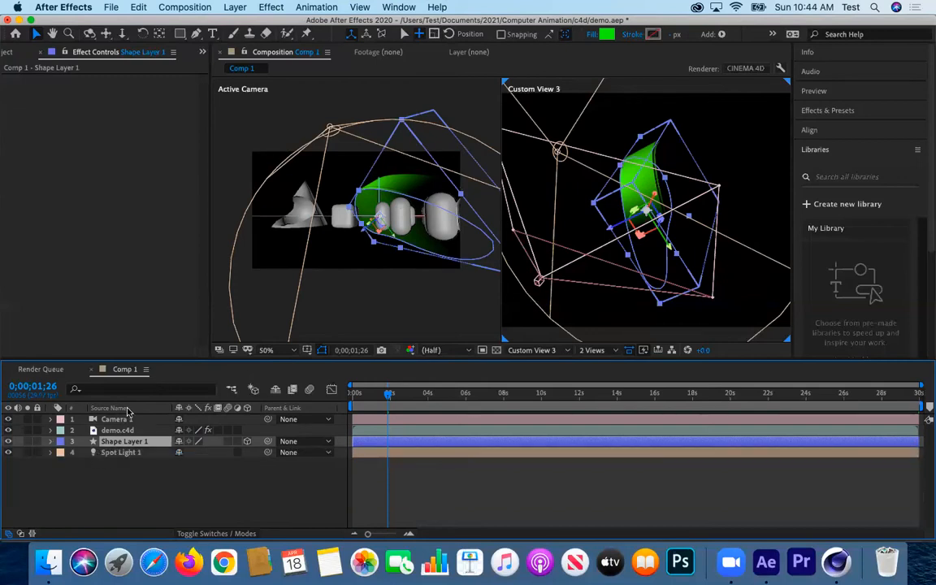
- Select the demo.c4d layer with the current time at 0;00;01;19 and switch to its scene in Cinema 4D
click(113, 430)
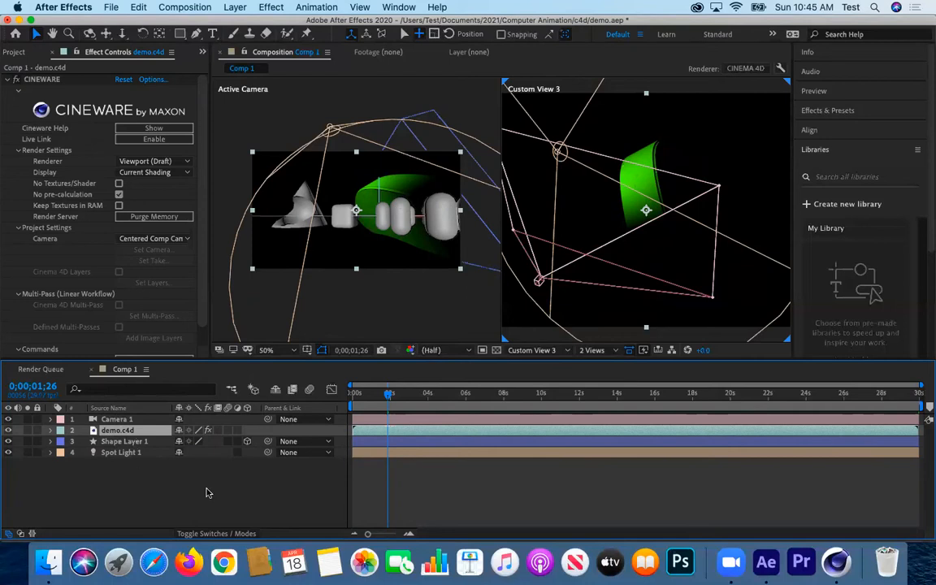
mouse_move(390, 398)
mouse_down()
mouse_move(358, 395)
mouse_move(385, 397)
mouse_up()
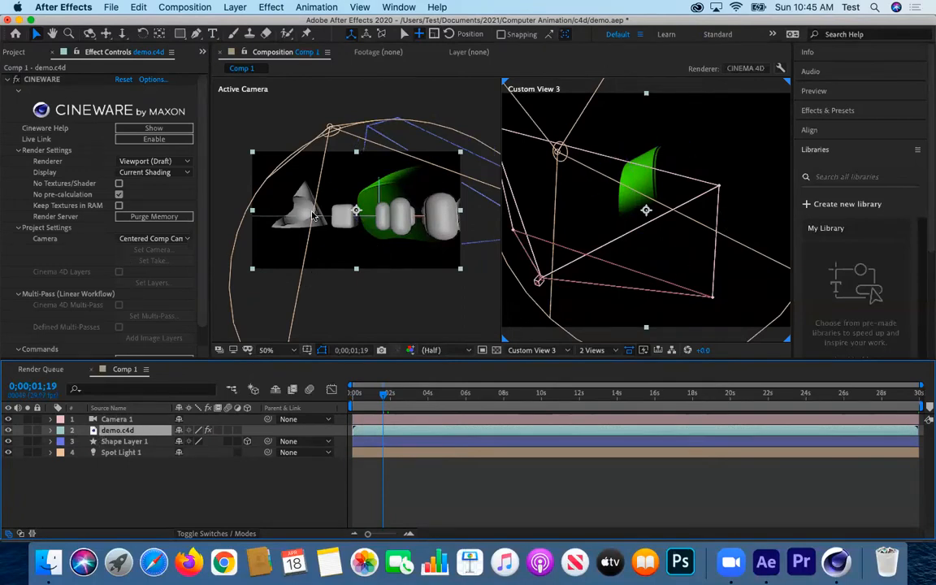
click(835, 563)
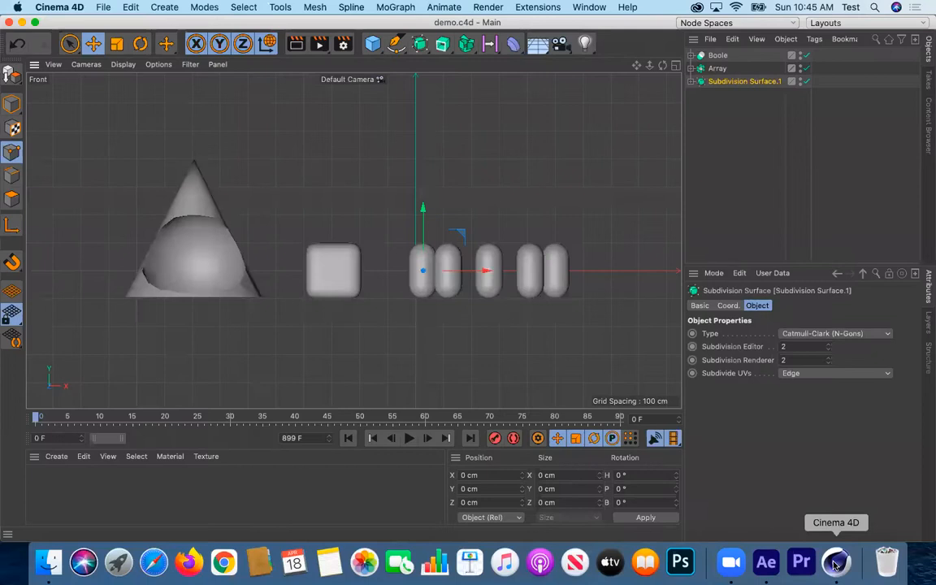
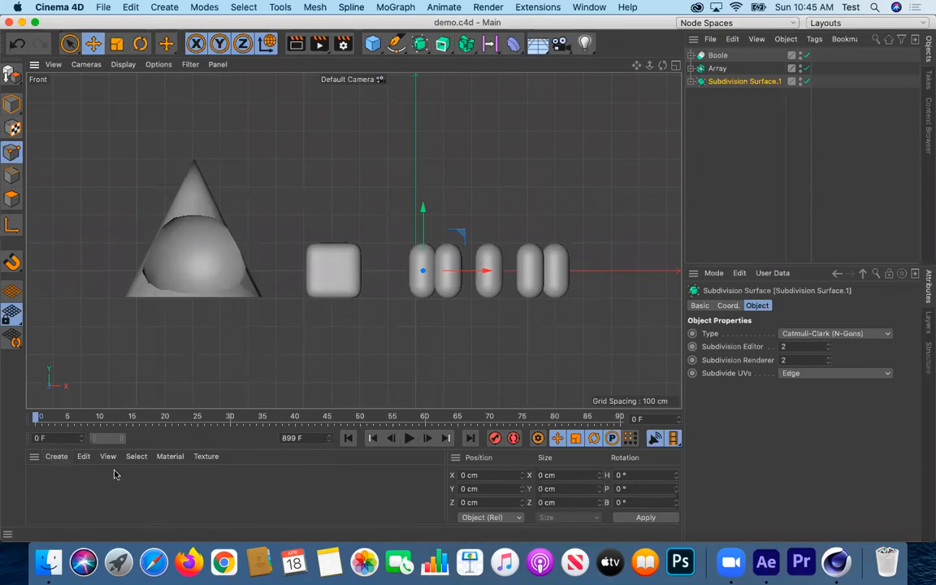
- Create a default material, set its color to hue 0°, saturation 100% and value 80%, and name it Red
click(61, 459)
mouse_move(50, 455)
mouse_move(79, 428)
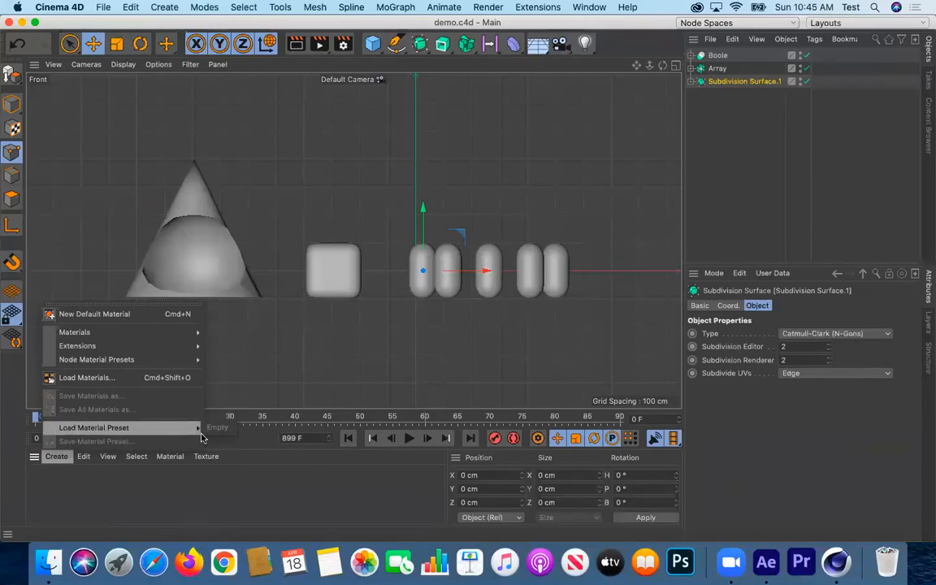
click(72, 317)
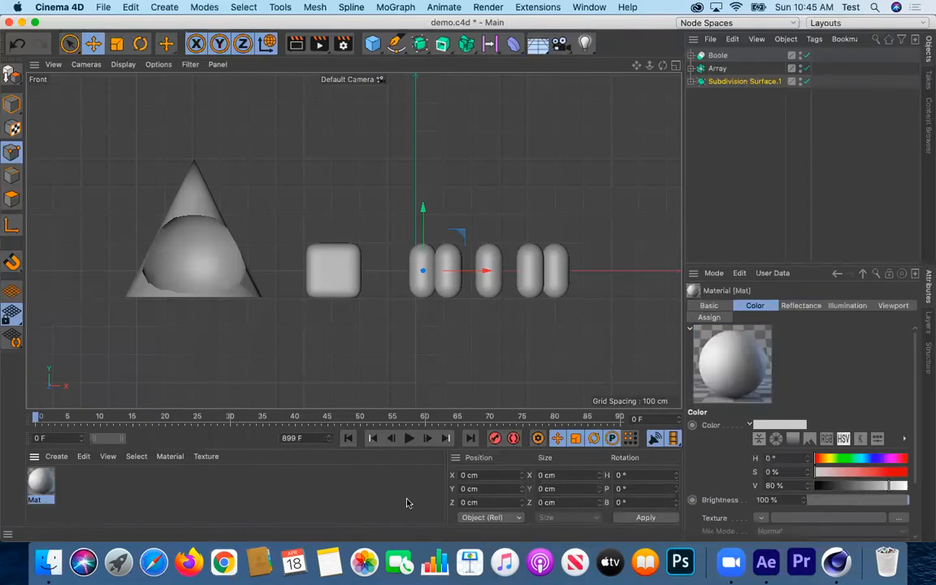
click(709, 306)
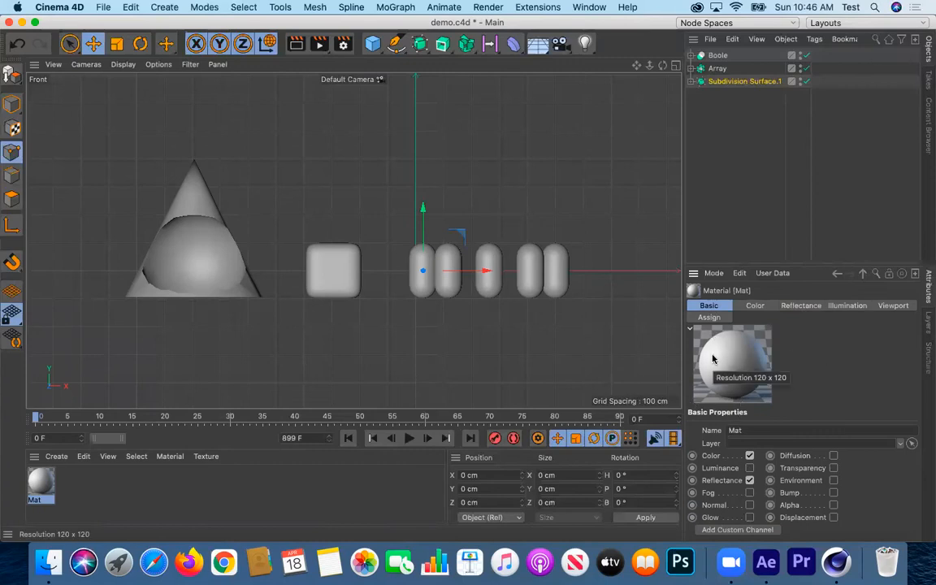
click(755, 306)
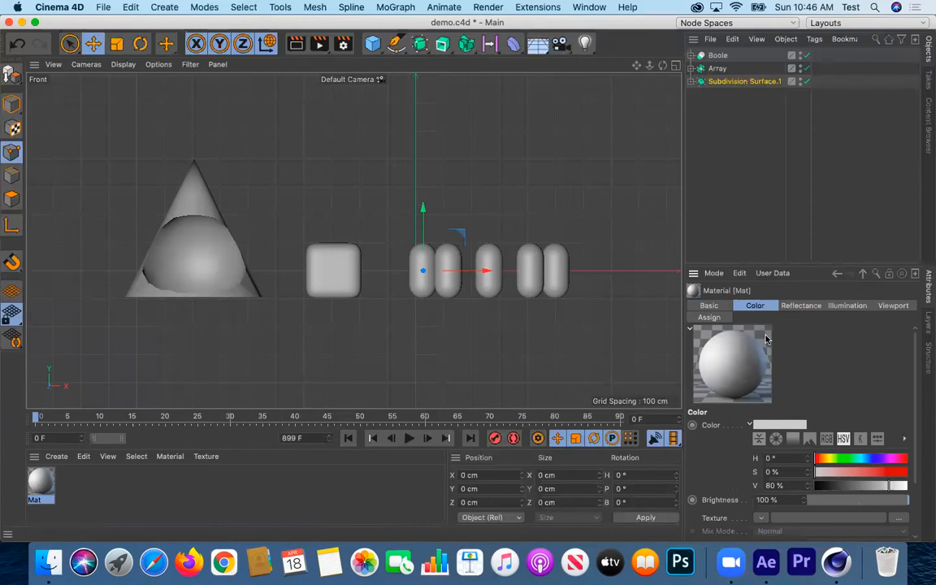
drag(873, 469, 907, 472)
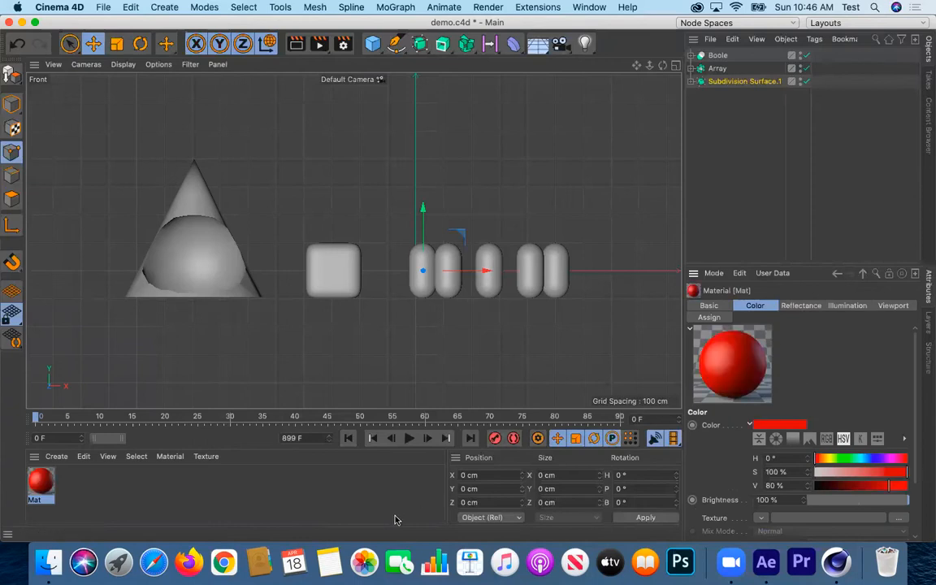
click(709, 306)
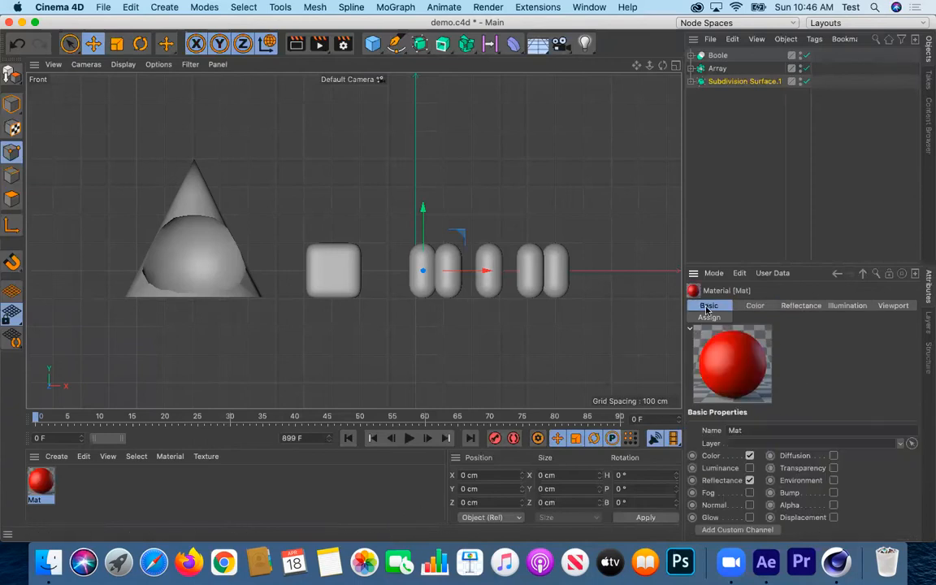
click(771, 426)
text(Red)
key(Return)
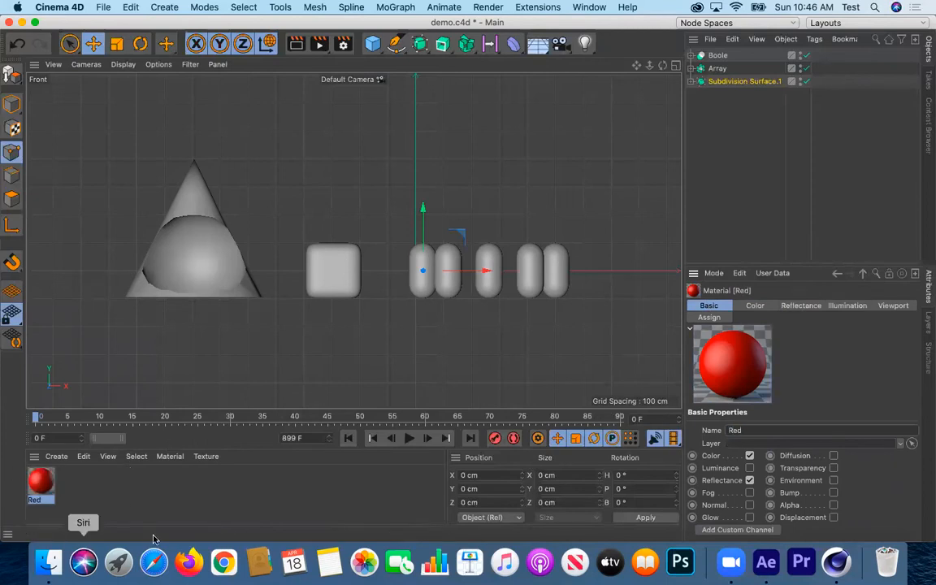
- Create a second default material named Blue with hue 238°, saturation 100% and value 100%
click(57, 456)
click(97, 315)
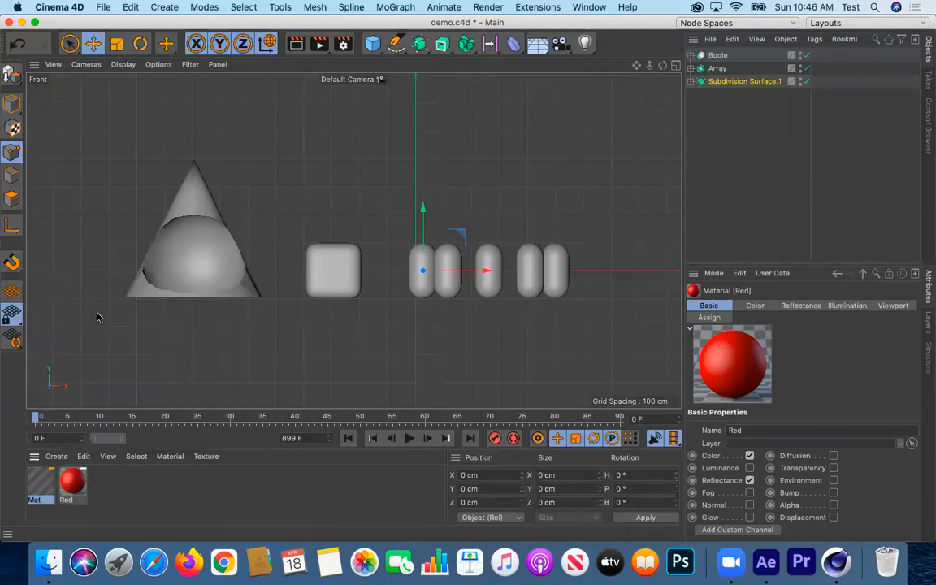
drag(762, 427, 693, 419)
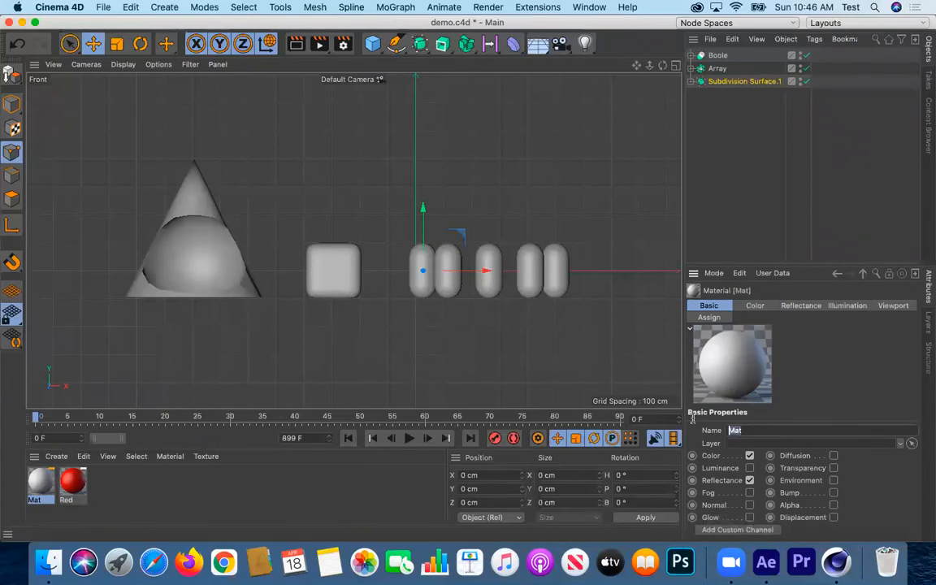
text(Blue)
key(Return)
click(755, 306)
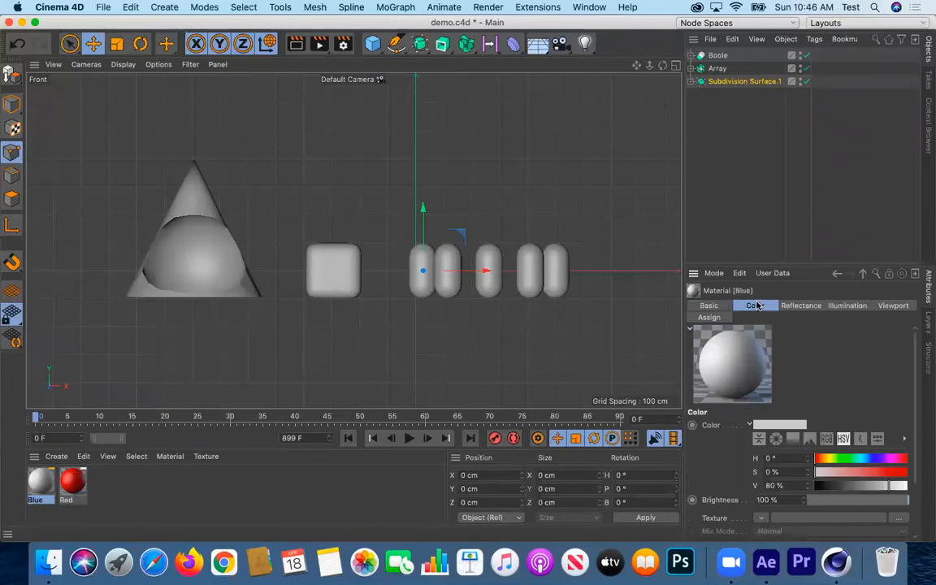
click(876, 459)
drag(892, 474, 927, 491)
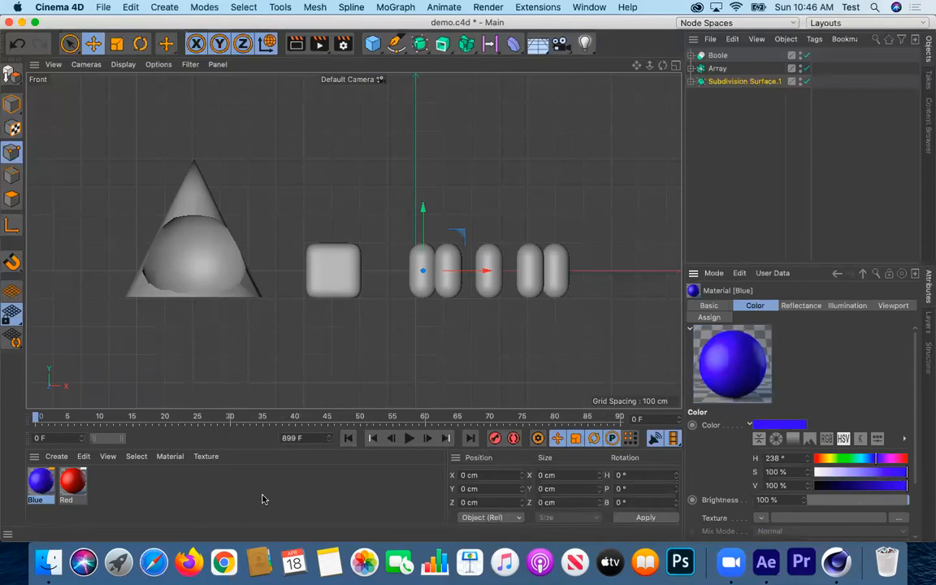
- Create a third default material with hue 59°, saturation 100% and value 100%, and name it Yellow
click(56, 456)
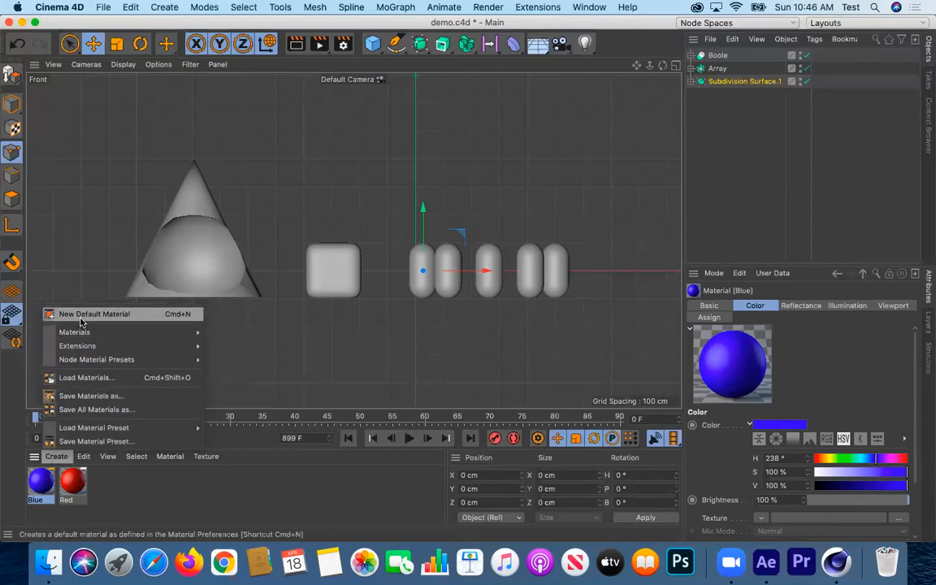
click(81, 314)
click(830, 460)
drag(861, 472, 915, 486)
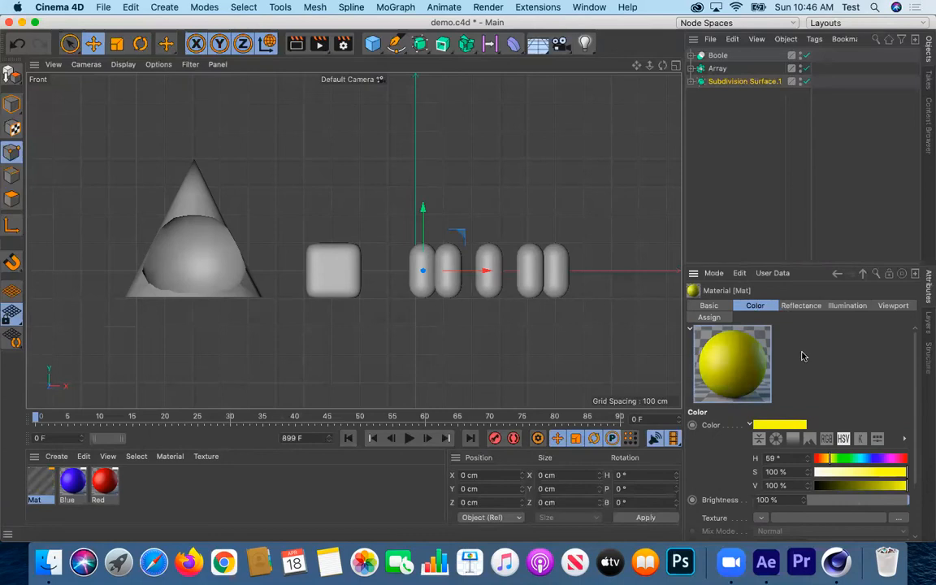
click(711, 306)
double_click(717, 429)
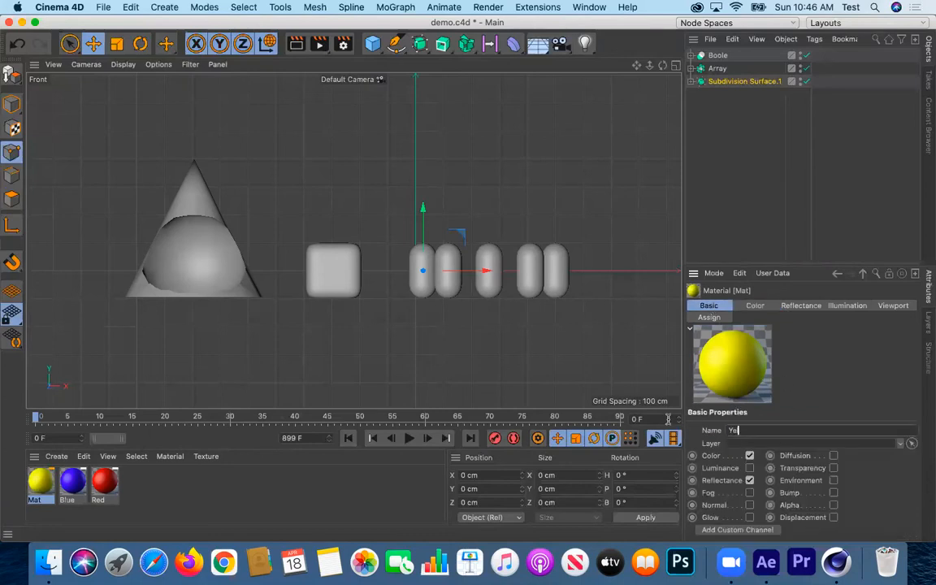
key(Return)
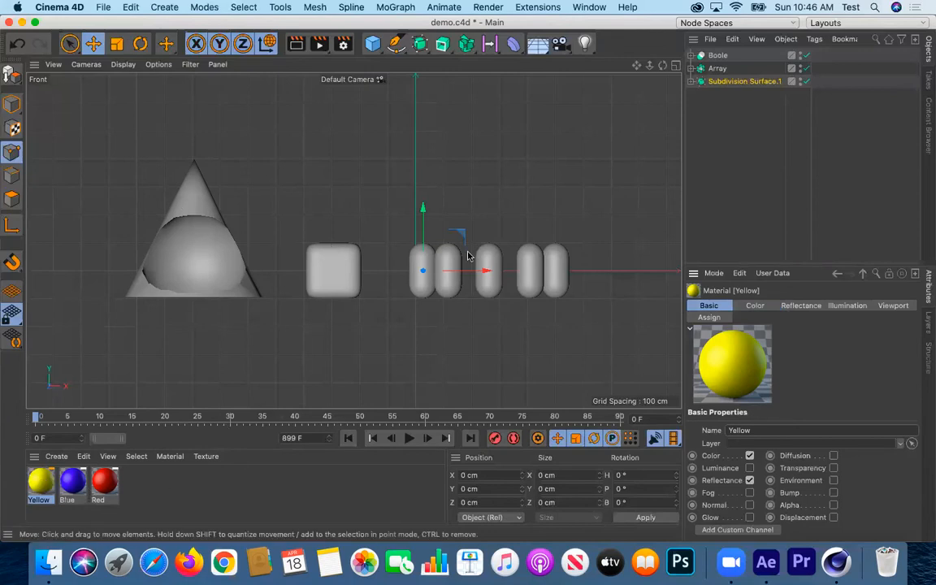
- Apply the Yellow material to the cone, Blue to the rounded cube array, and Red to the capsule-shaped objects
drag(41, 485, 183, 260)
drag(67, 490, 337, 277)
drag(97, 494, 428, 293)
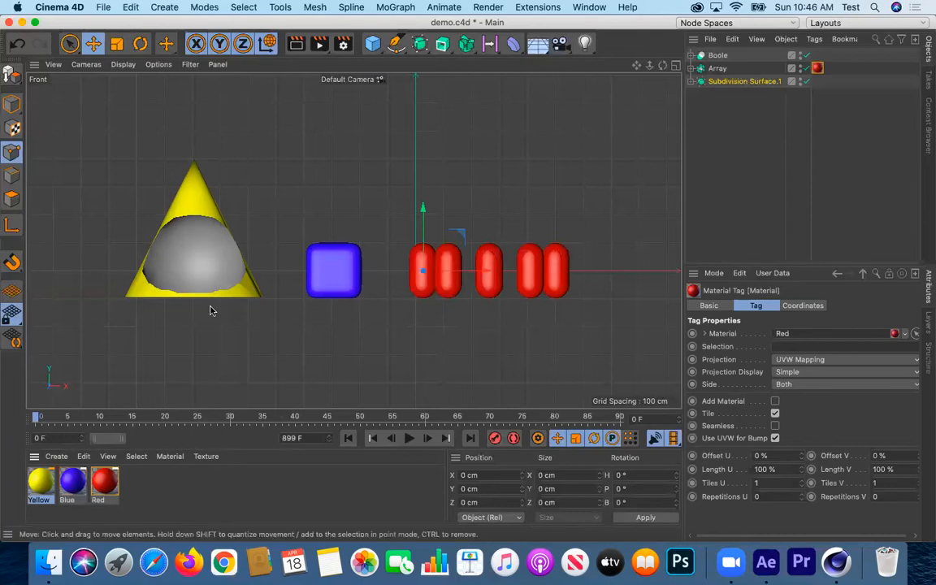
- Expand the Boole object, check its Cone and Sphere components, and select the Sphere
click(692, 56)
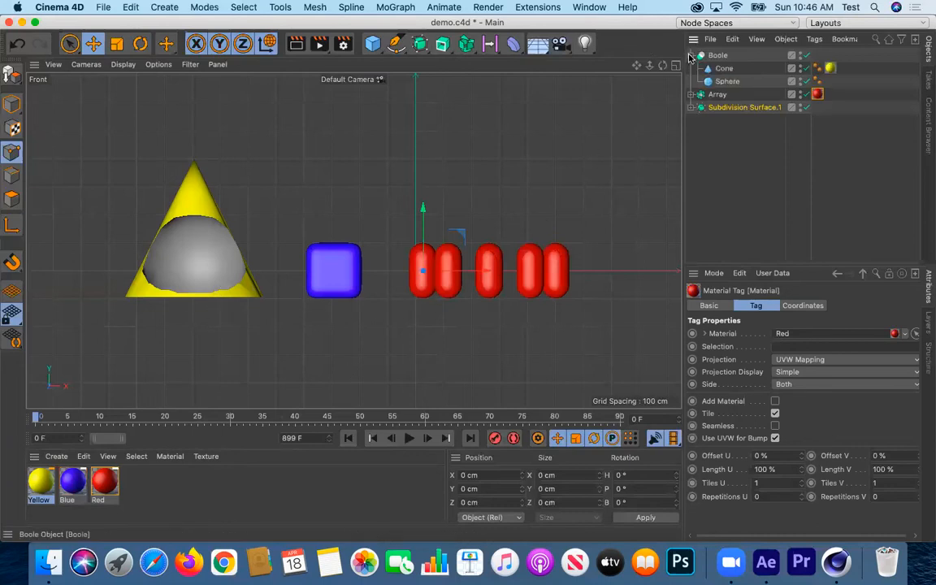
click(716, 72)
click(727, 81)
click(723, 68)
click(727, 82)
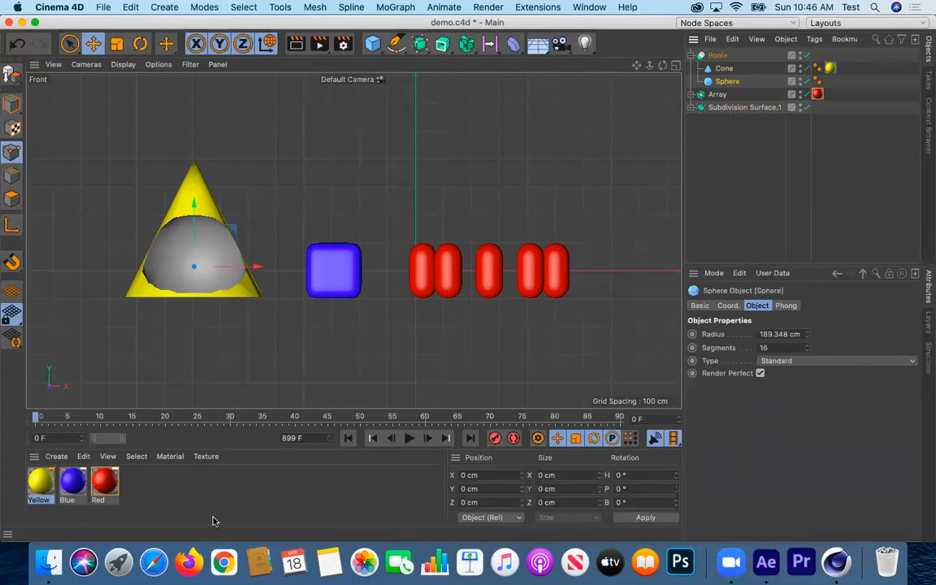
- Create a fourth default material named Purple and give it a vivid, fully saturated purple color
click(54, 457)
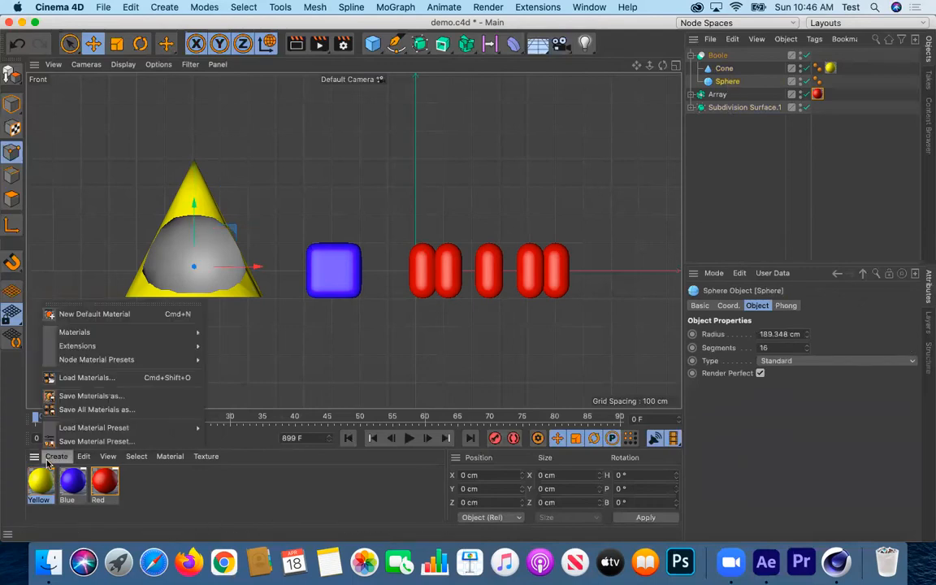
click(82, 310)
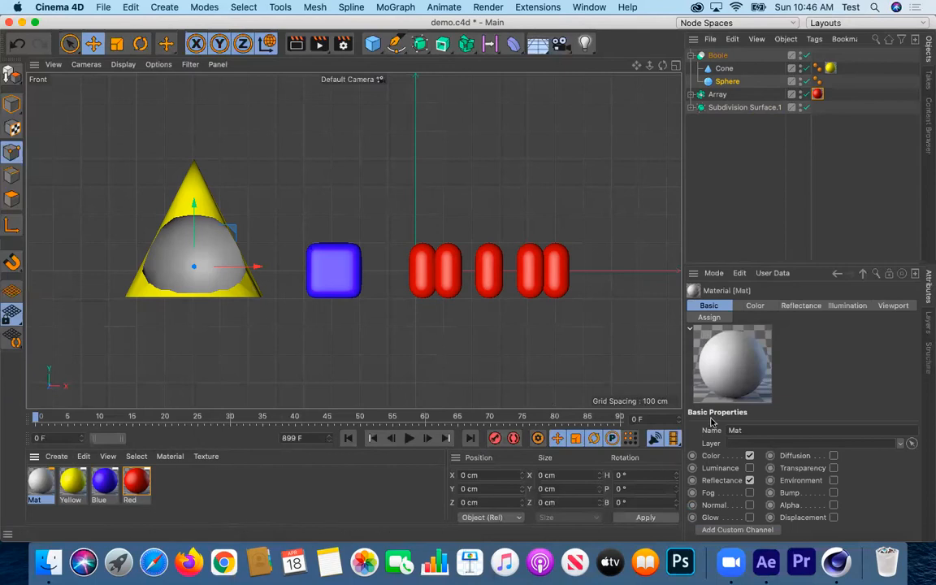
click(760, 432)
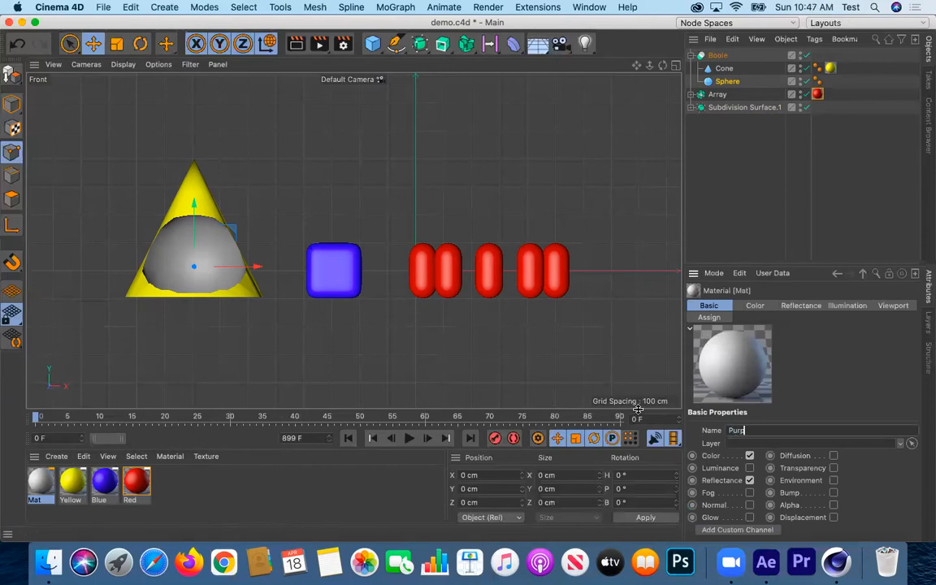
key(Return)
click(760, 306)
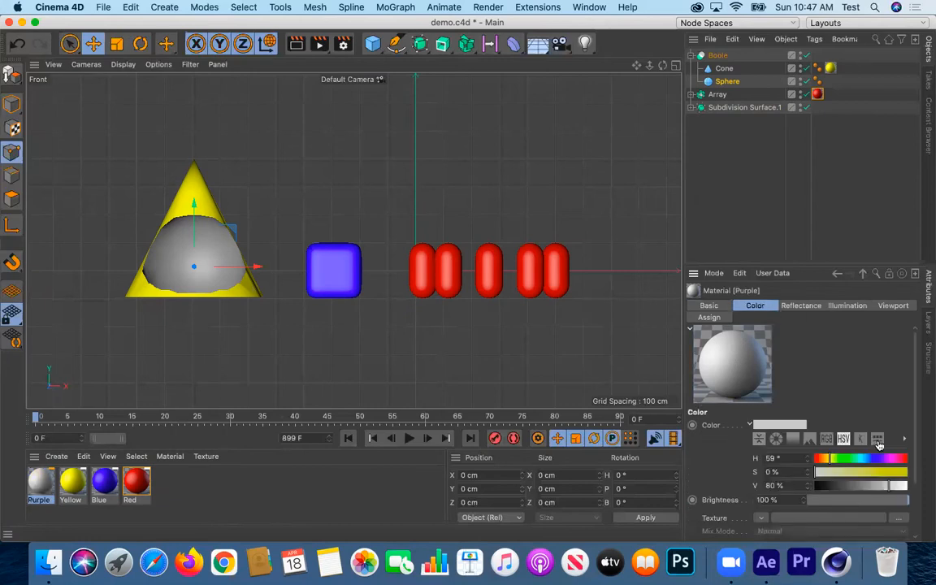
drag(890, 460, 887, 462)
drag(901, 473, 928, 489)
- Try applying Purple to the Boole in the viewport, undo it, and assign Purple directly to the Sphere object
drag(40, 481, 180, 255)
key(super+z)
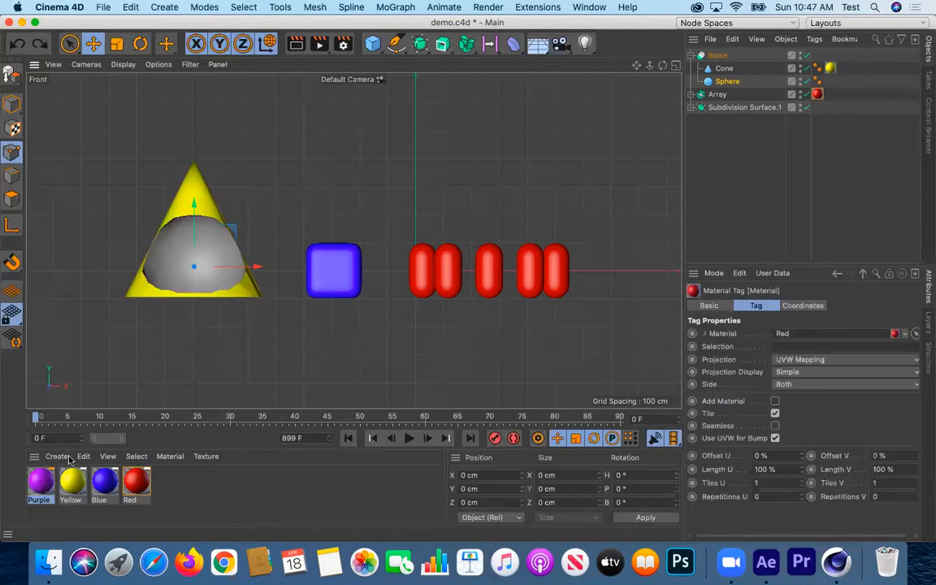
drag(42, 479, 727, 81)
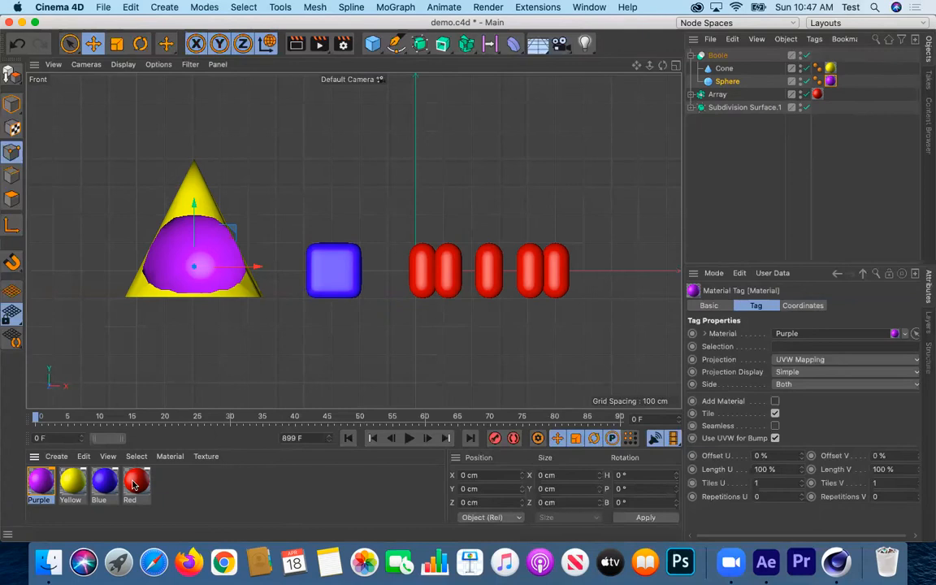
- Replace the Sphere's Purple material with Red as a test, and replace it with Purple again
drag(134, 485, 831, 81)
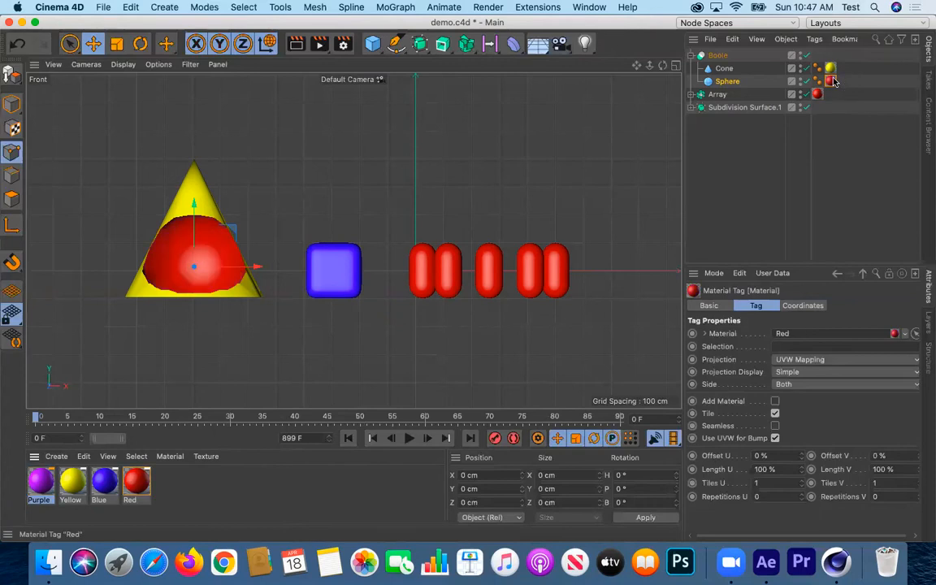
drag(35, 485, 830, 81)
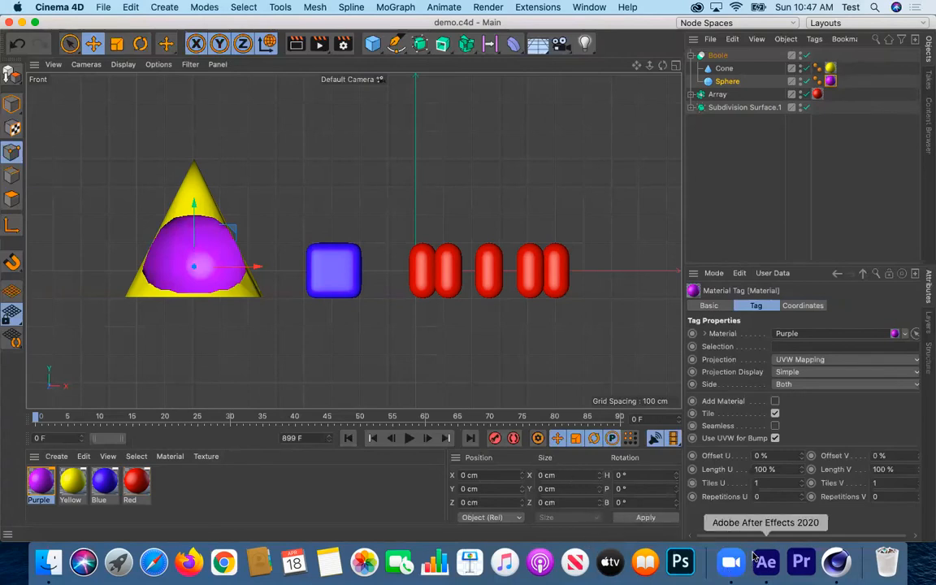
- Check the composition in After Effects, return to Cinema 4D, and show all objects in the Perspective view
click(762, 560)
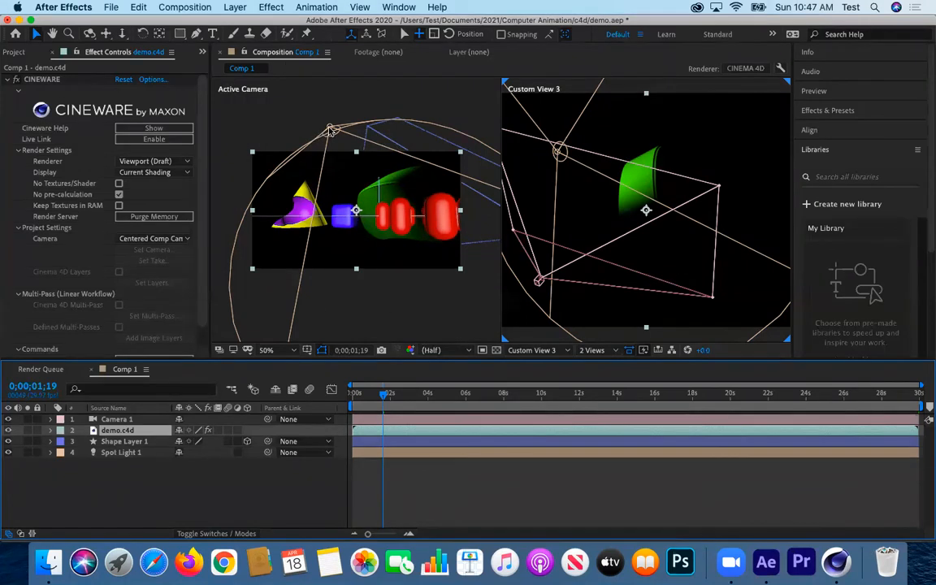
click(837, 561)
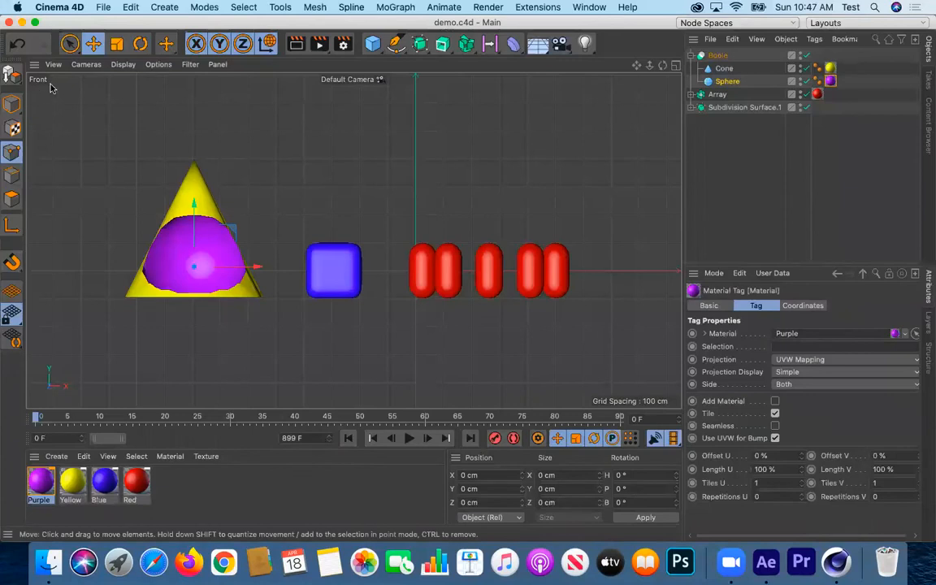
click(86, 64)
click(92, 122)
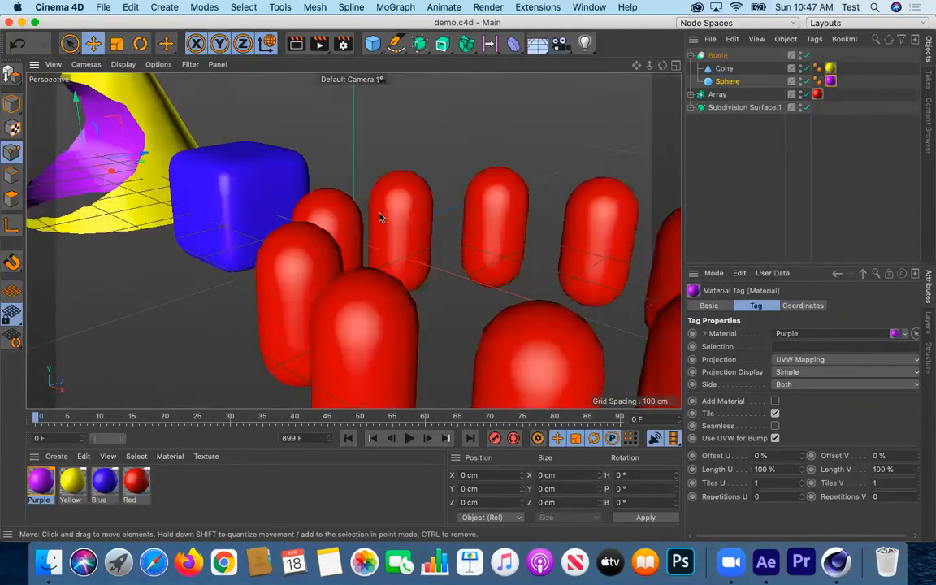
scroll(358, 231, down, 10)
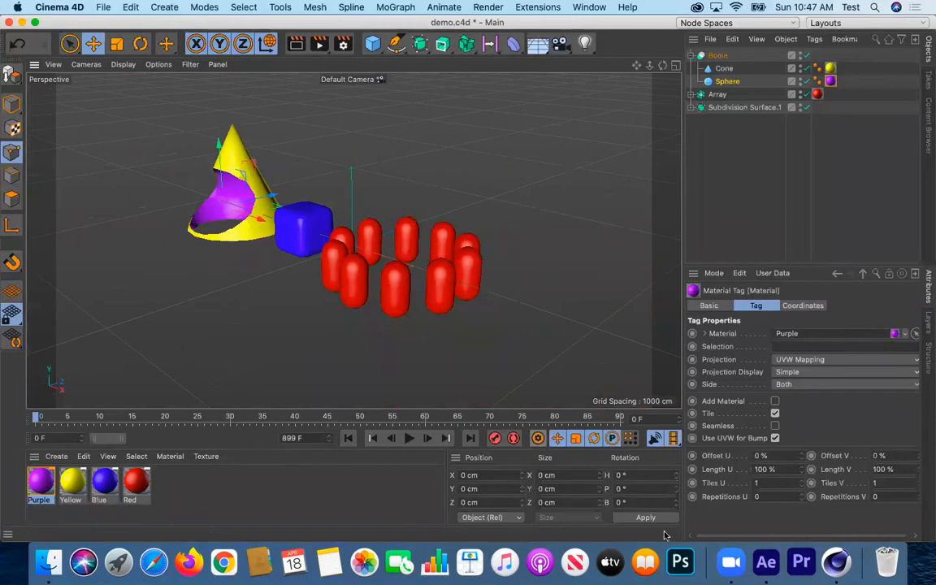
alt+drag(321, 363, 296, 310)
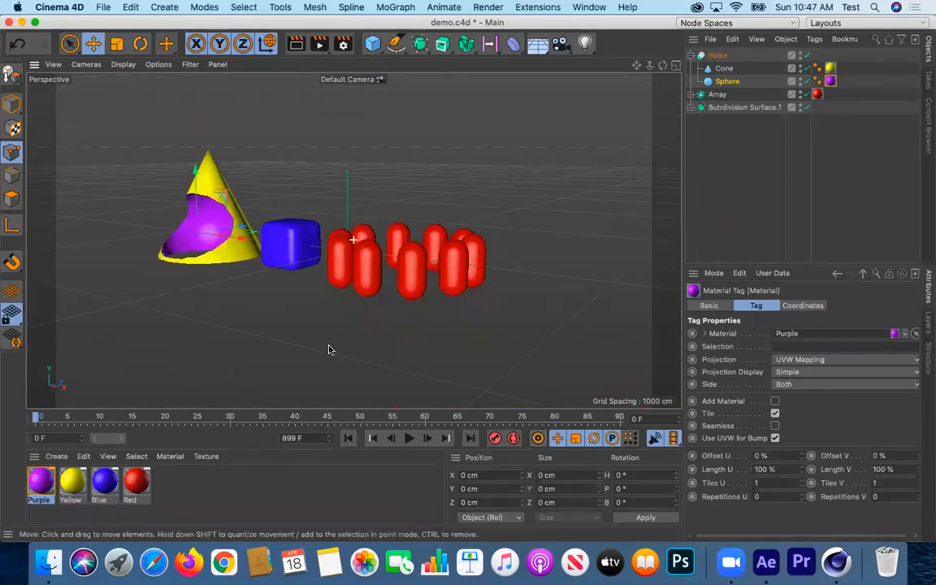
click(585, 43)
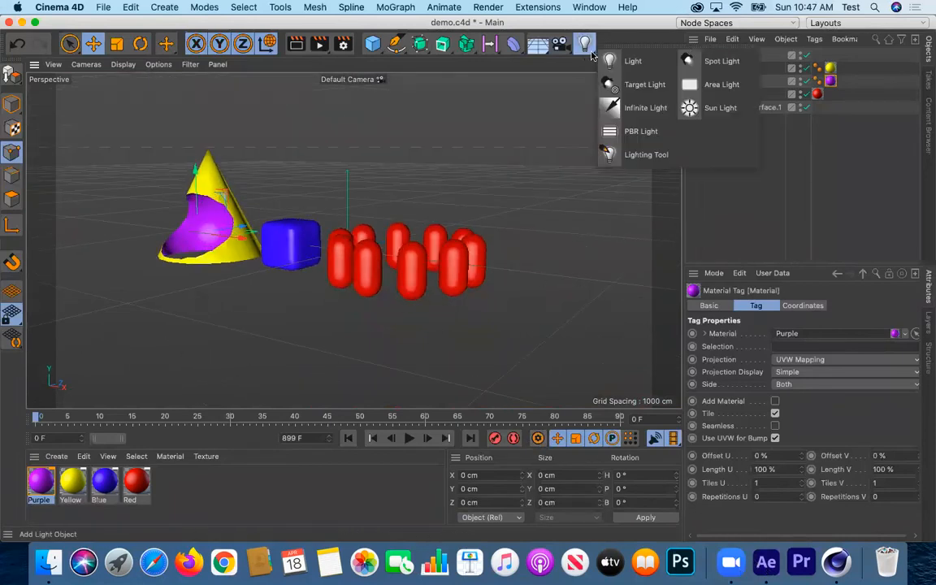
click(716, 84)
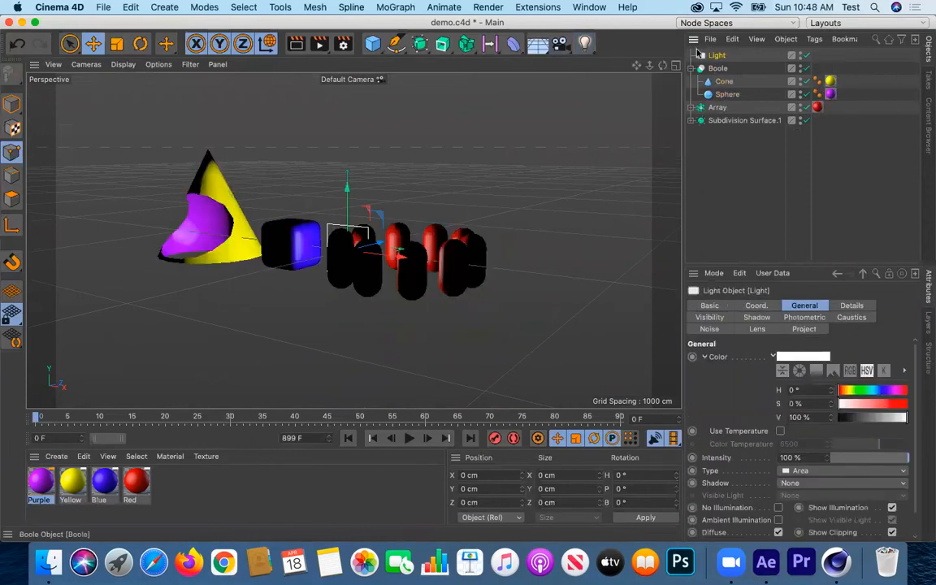
key(Delete)
- Add a spot light, move it out in front of the cone, and raise it slightly
click(584, 43)
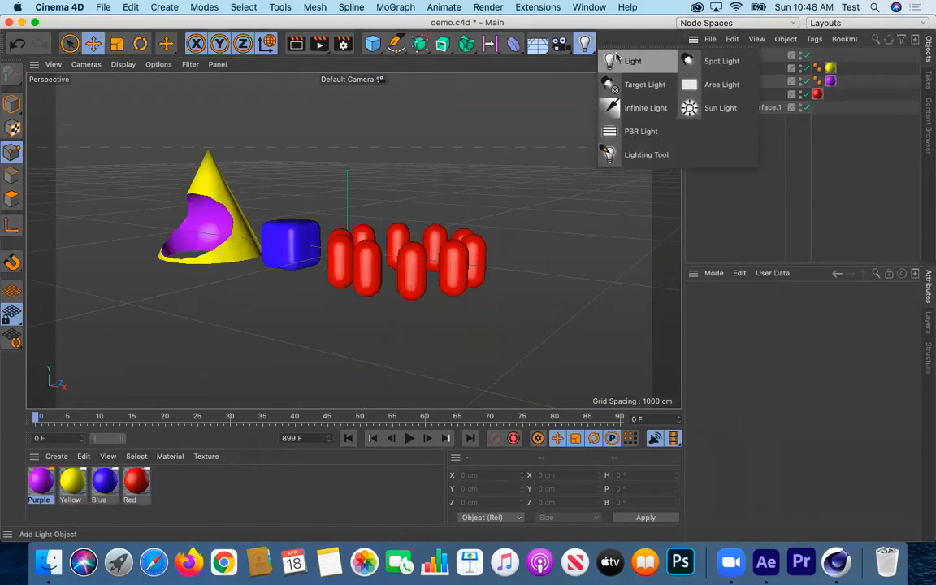
click(719, 62)
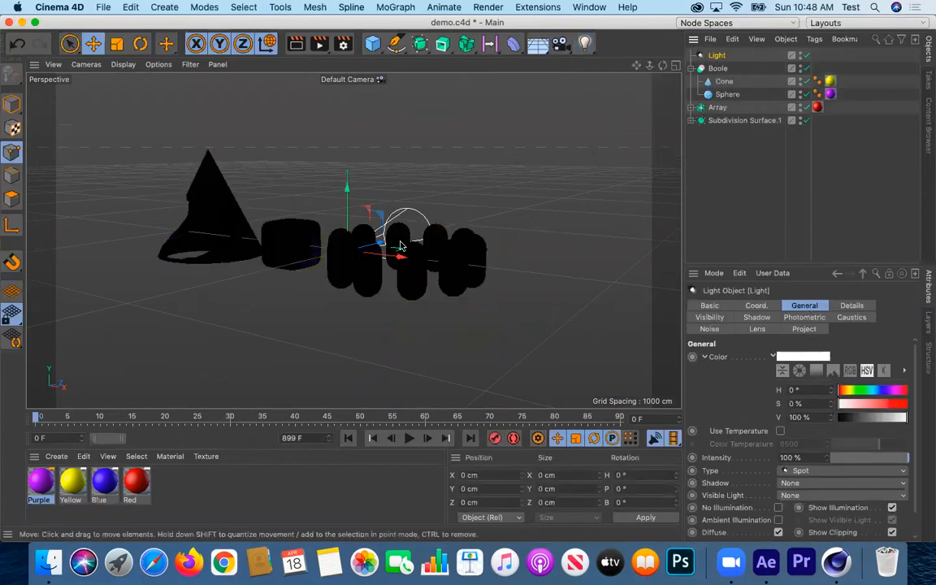
drag(366, 265, 41, 306)
scroll(112, 313, down, 3)
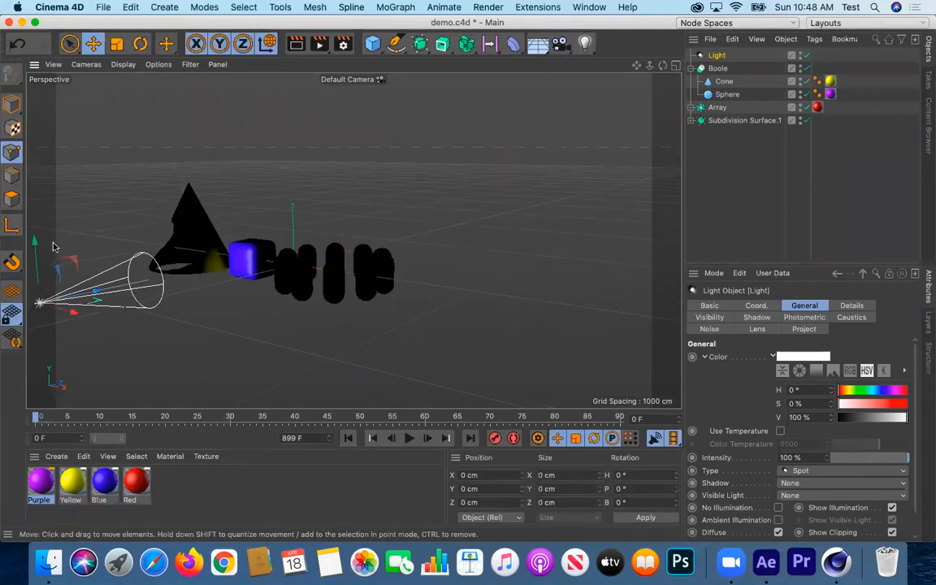
drag(38, 229, 38, 200)
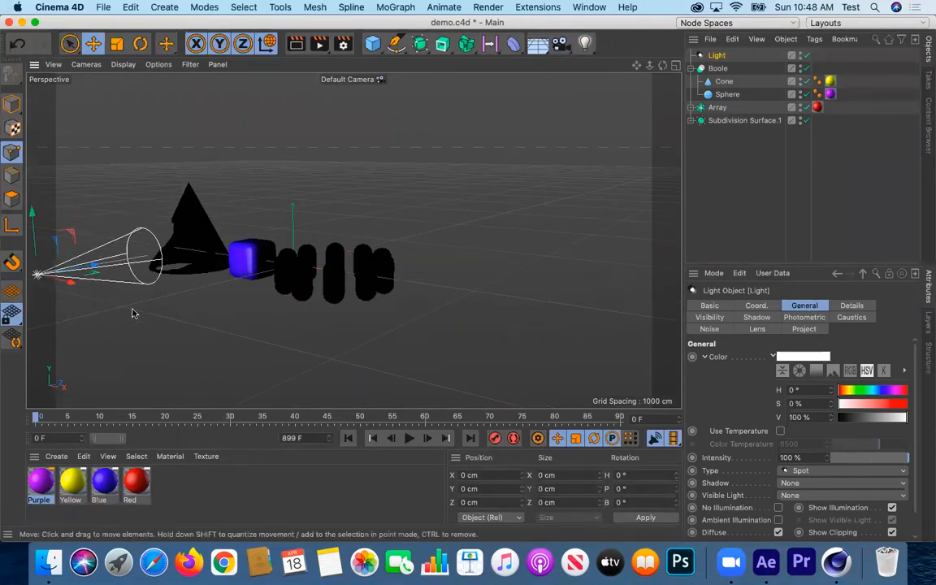
alt+drag(213, 314, 271, 300)
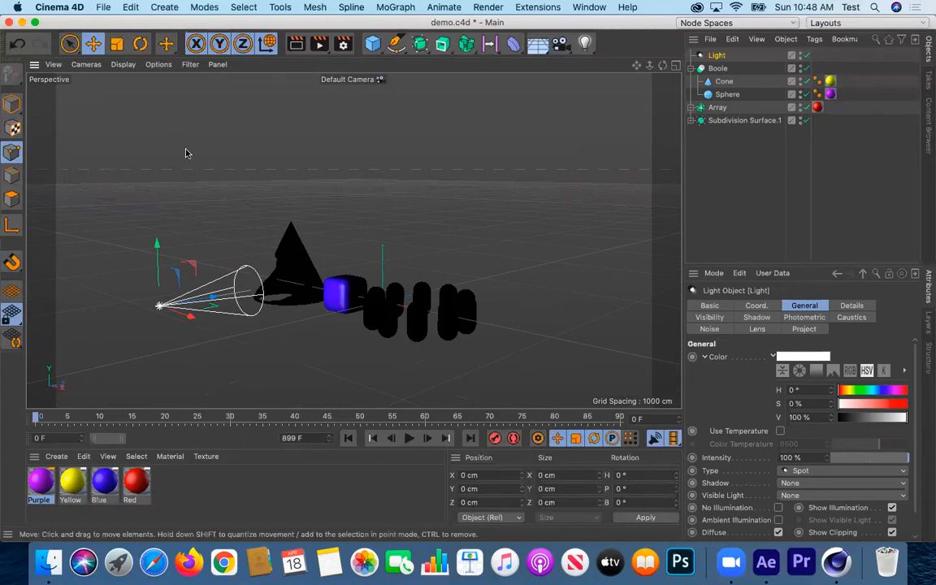
- Try widening the spot light's beam with the Scale tool, and return to Live Selection
key(t)
drag(195, 317, 246, 282)
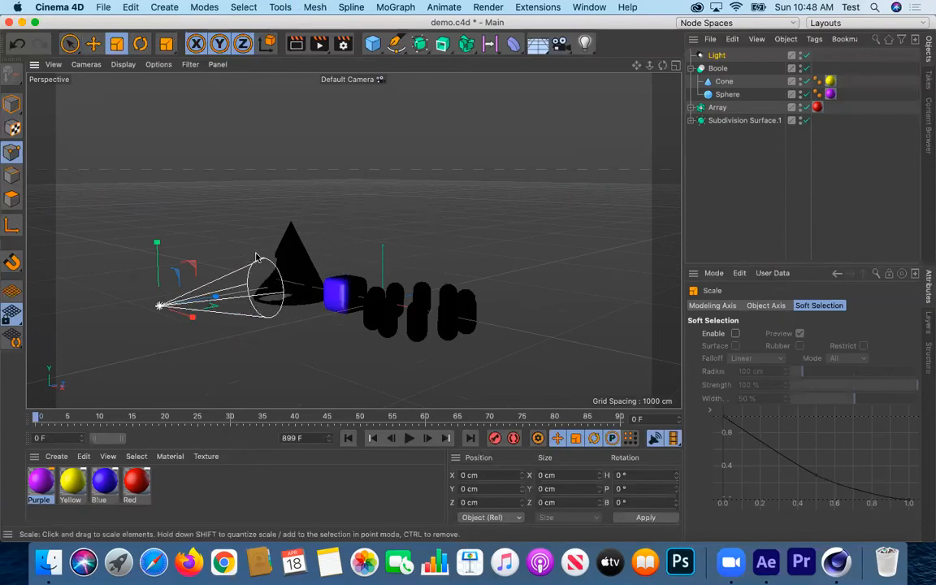
key(space)
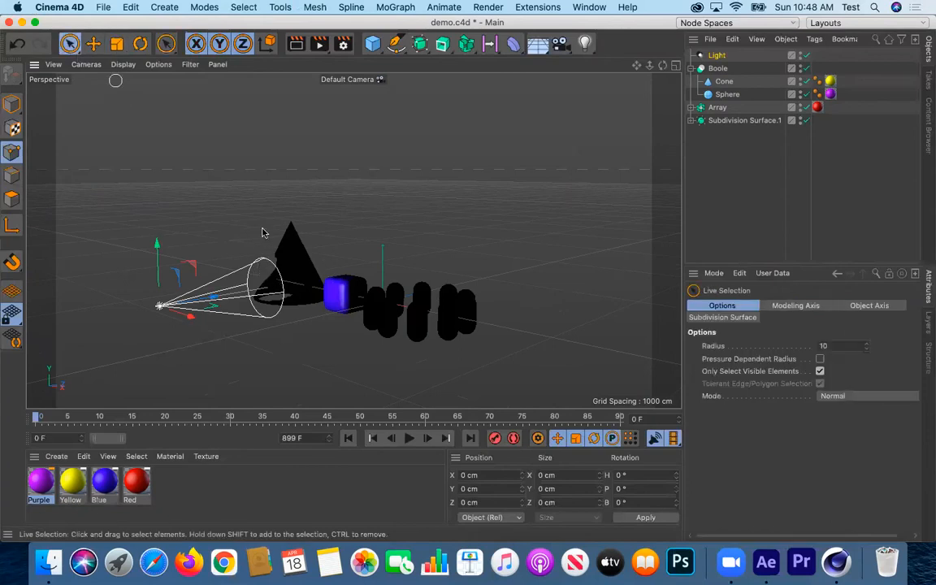
- Try a Live Selection radius of 77, and restore it to 10
click(737, 55)
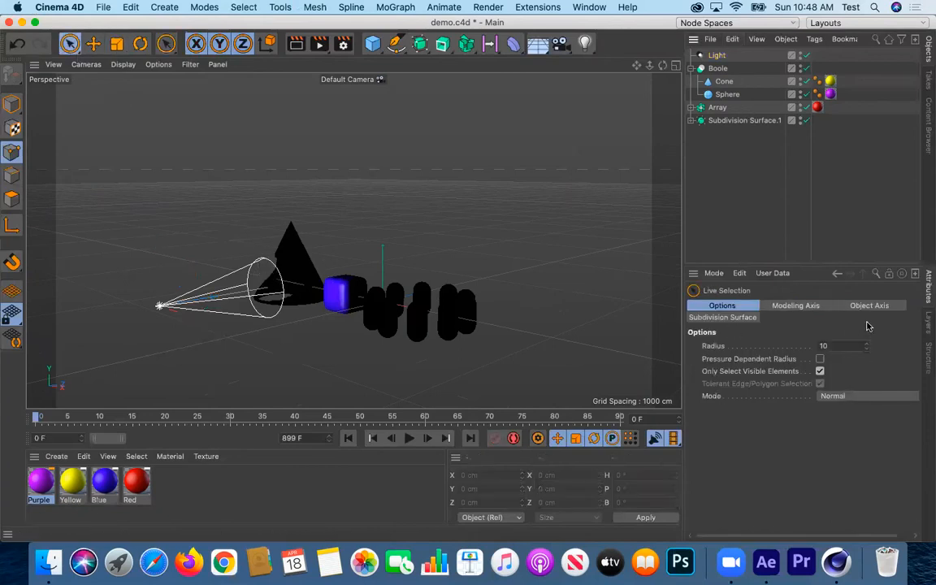
click(862, 345)
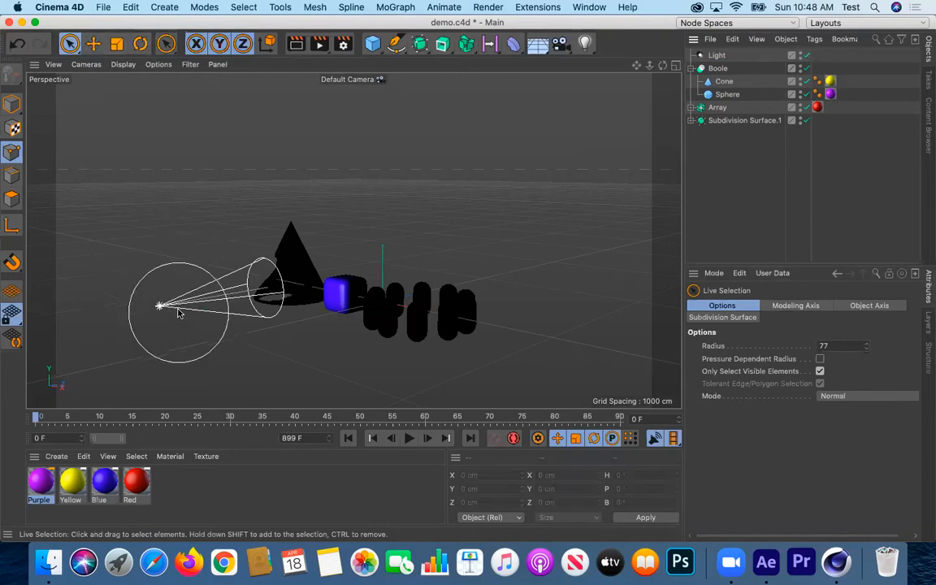
drag(832, 347, 792, 341)
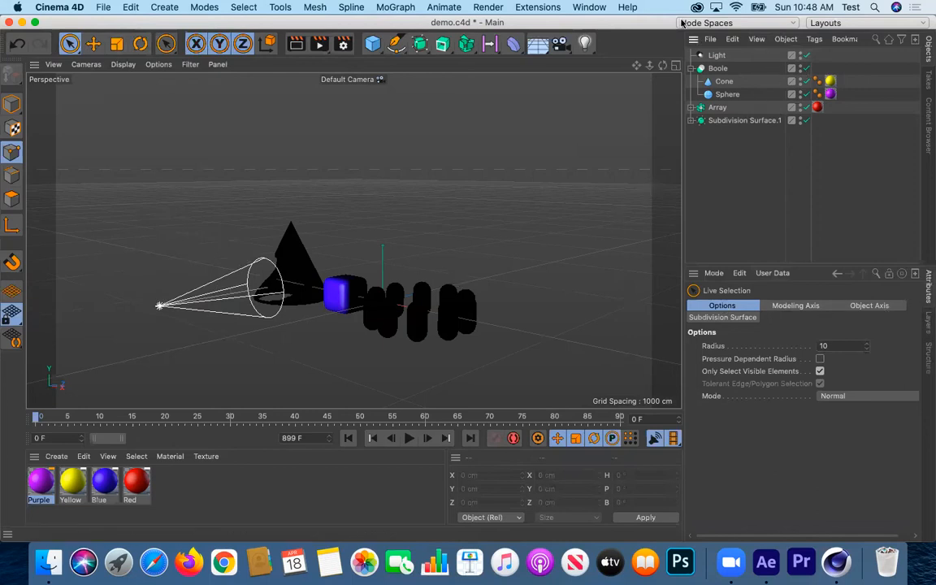
- Review the spot light's basic and coordinate properties, and delete the light
click(717, 56)
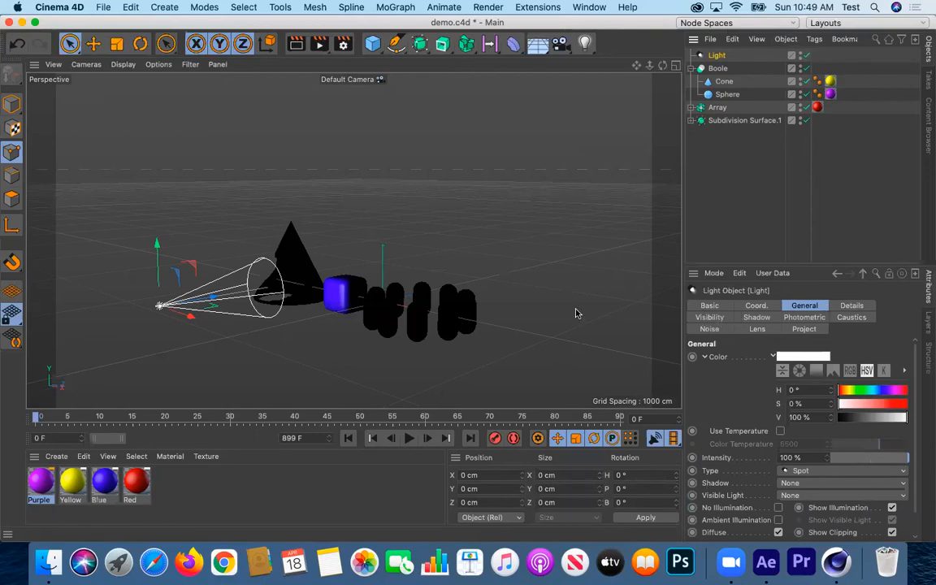
click(710, 306)
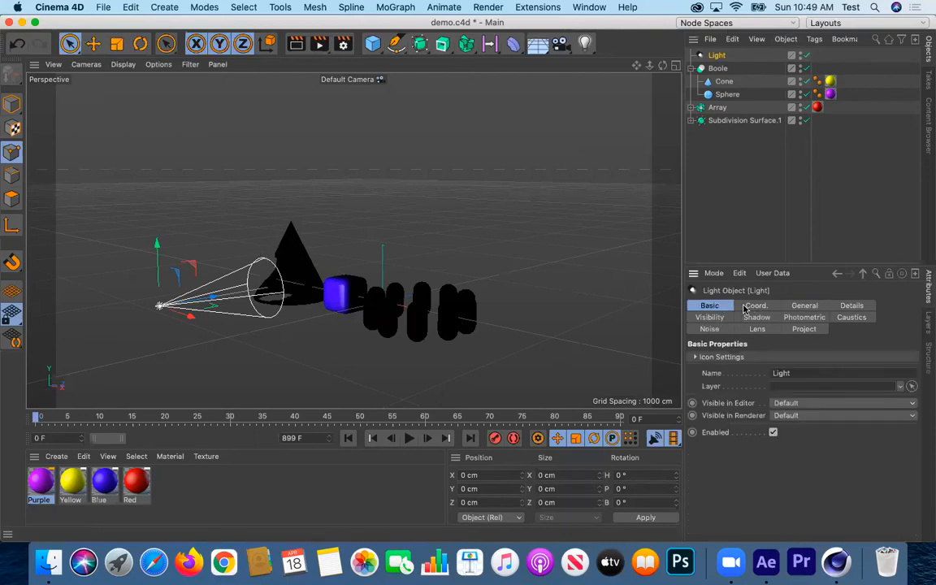
click(747, 306)
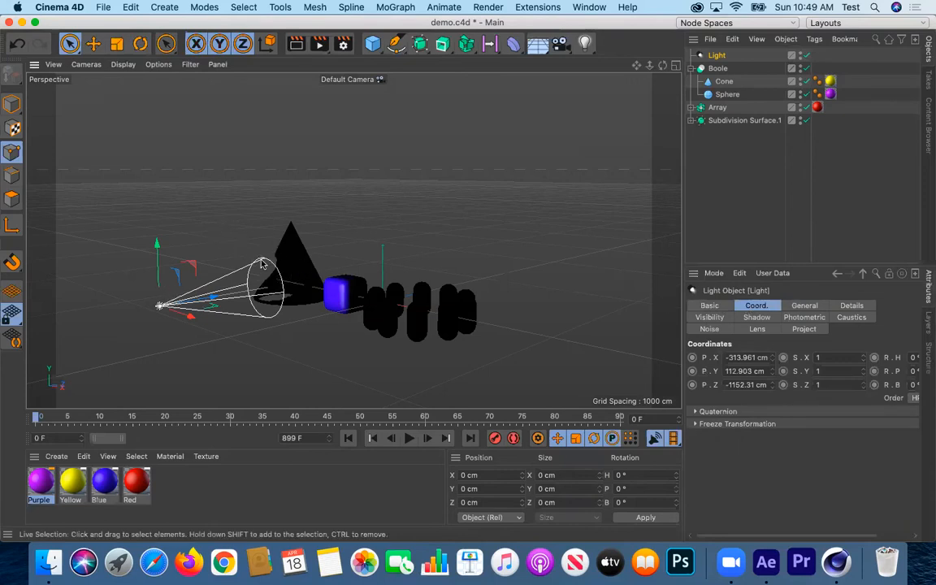
scroll(262, 264, up, 5)
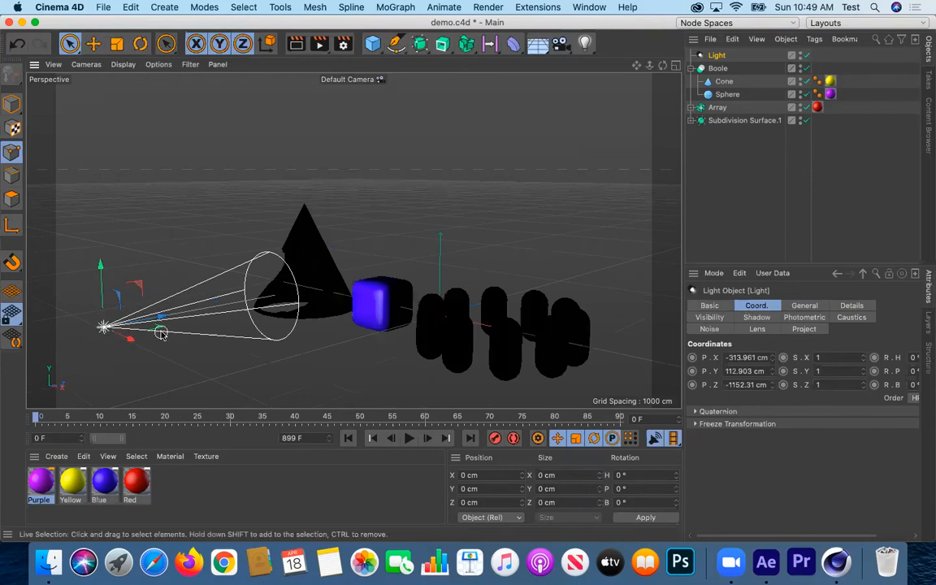
click(761, 56)
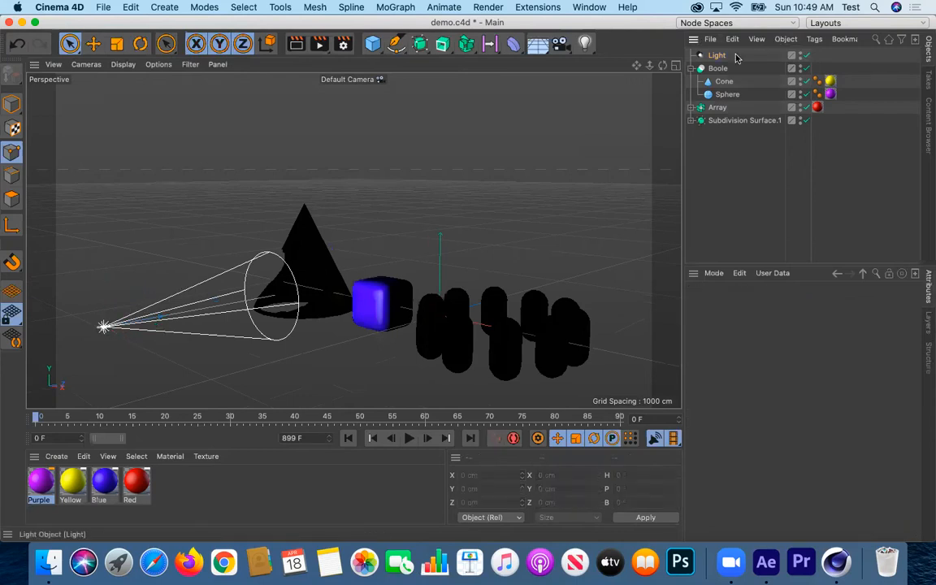
click(726, 55)
key(Delete)
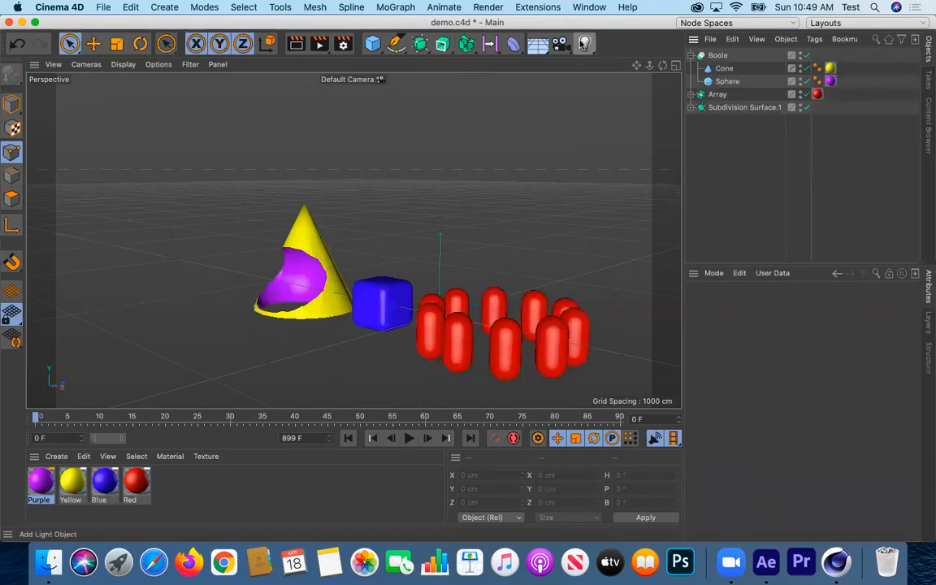
- Add a default light and move it to about X -390 cm, Y 133 cm, Z -870 cm, in front of the objects
click(584, 43)
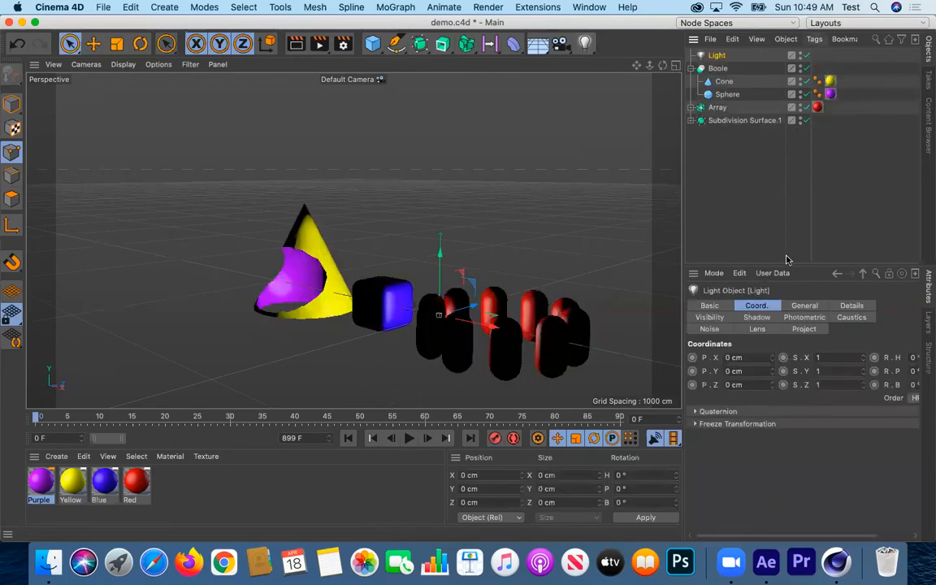
drag(472, 308, 221, 346)
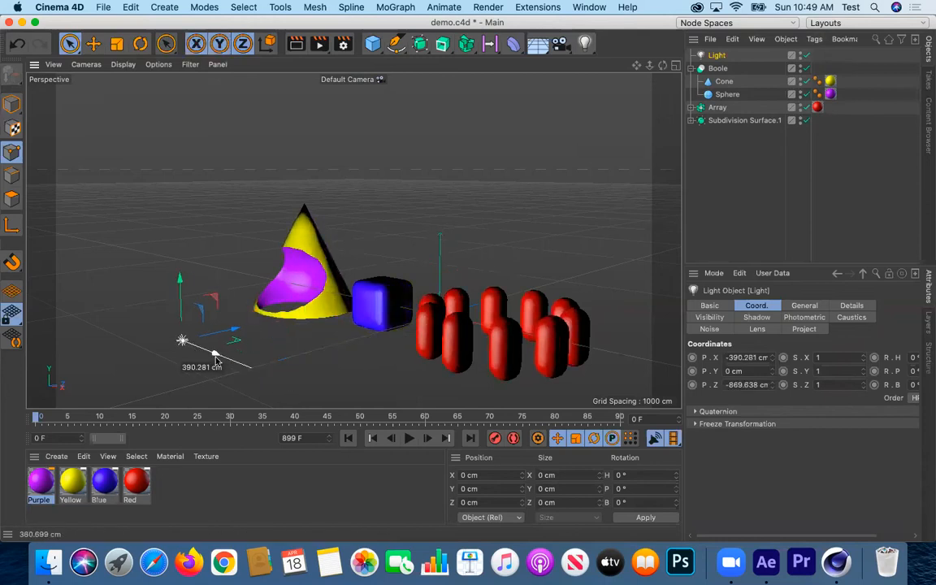
drag(180, 274, 180, 242)
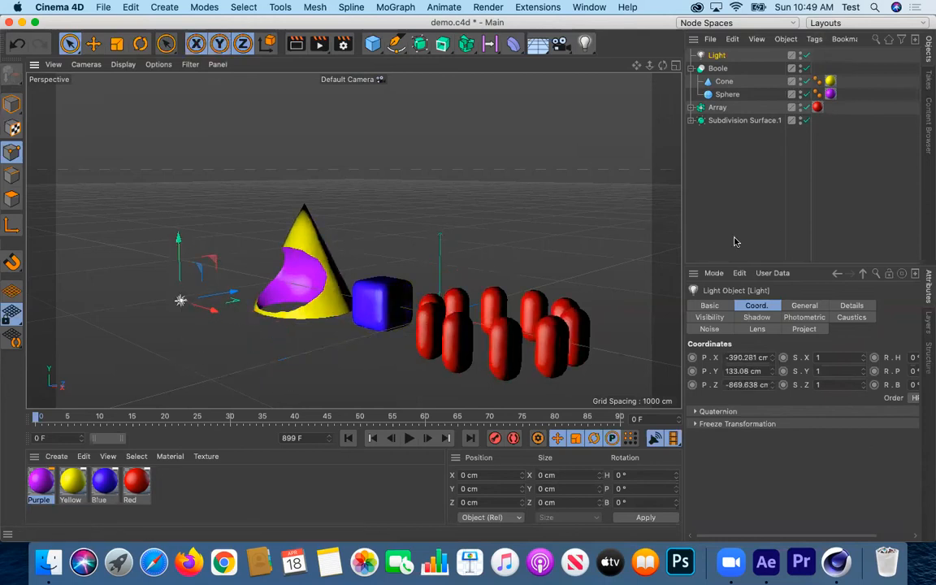
- Look through the new light's basic, coordinate, general, detail, visibility, shadow and photometric properties
click(711, 306)
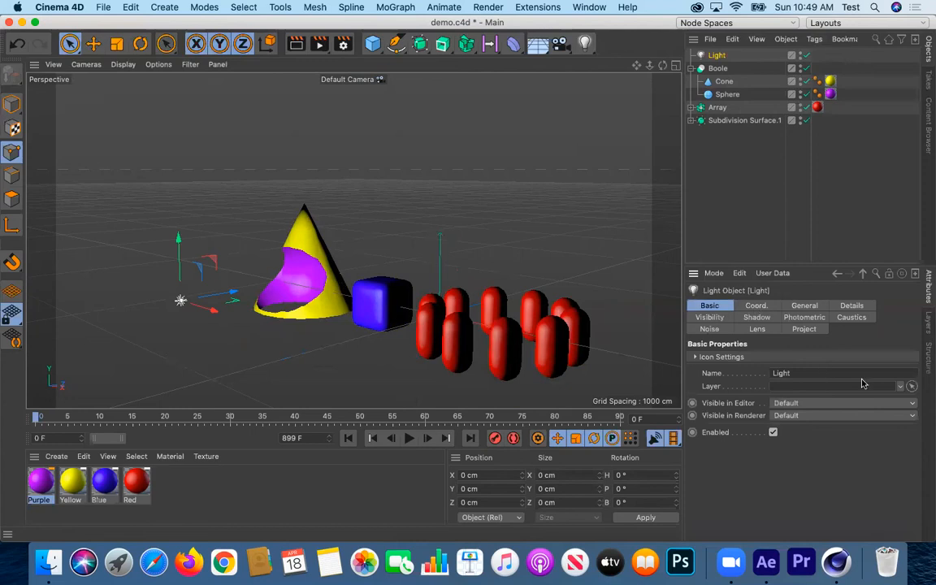
click(756, 306)
click(817, 305)
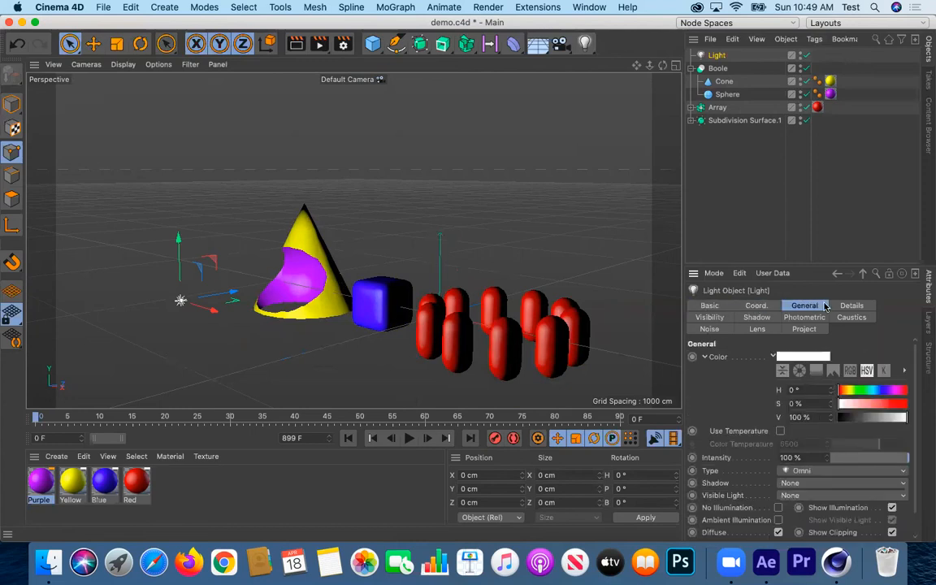
click(840, 307)
click(712, 319)
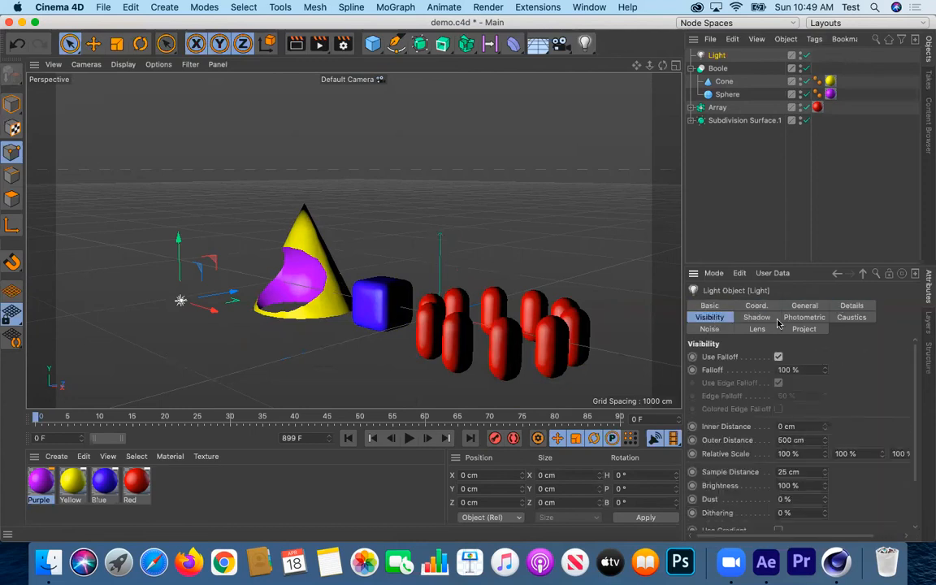
click(756, 317)
click(805, 317)
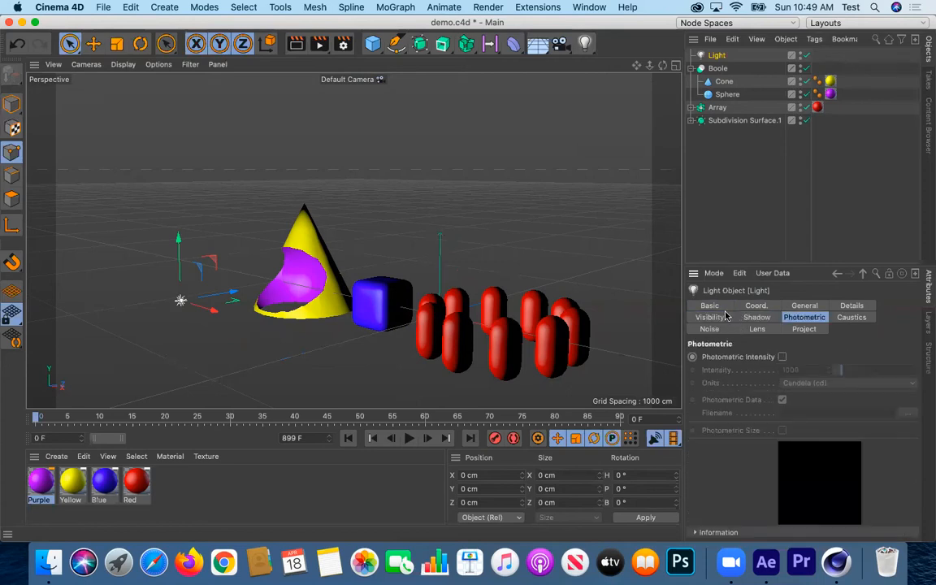
click(726, 309)
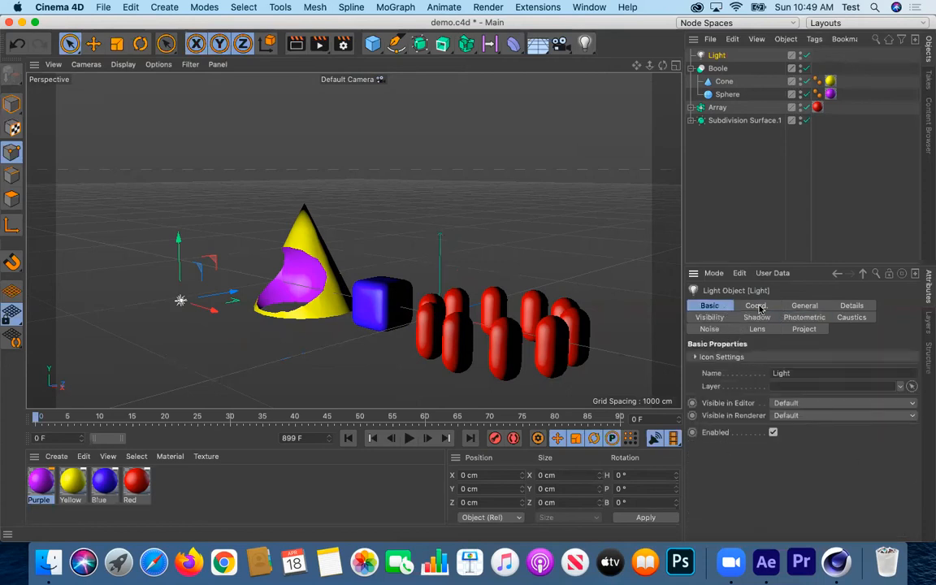
click(758, 307)
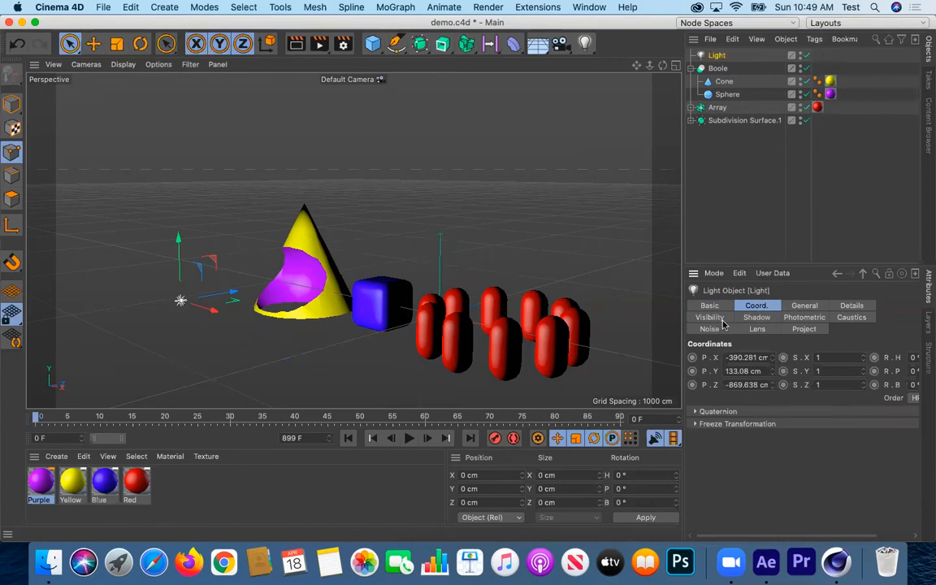
- Try the Infinite type on the light, and change its type to Area
click(806, 306)
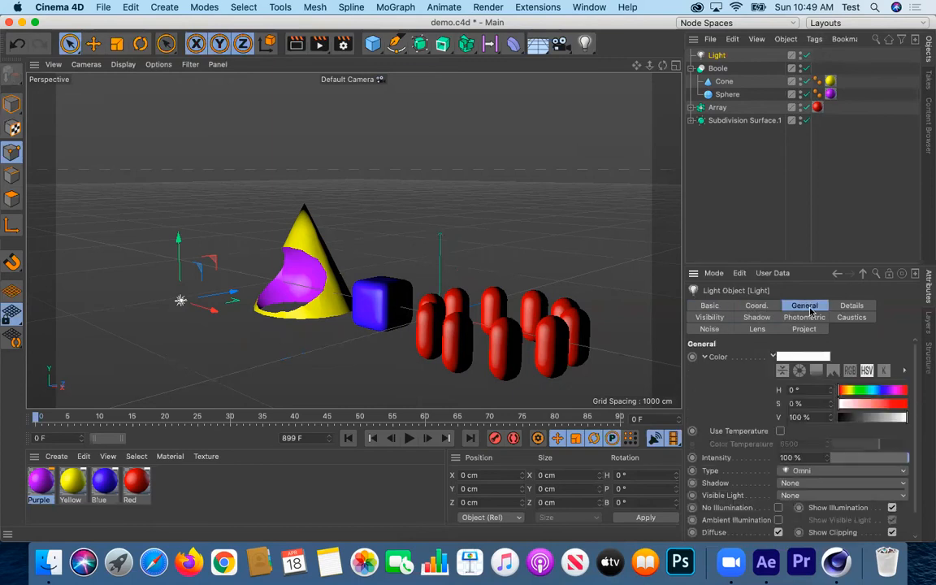
scroll(785, 415, down, 2)
scroll(796, 447, down, 4)
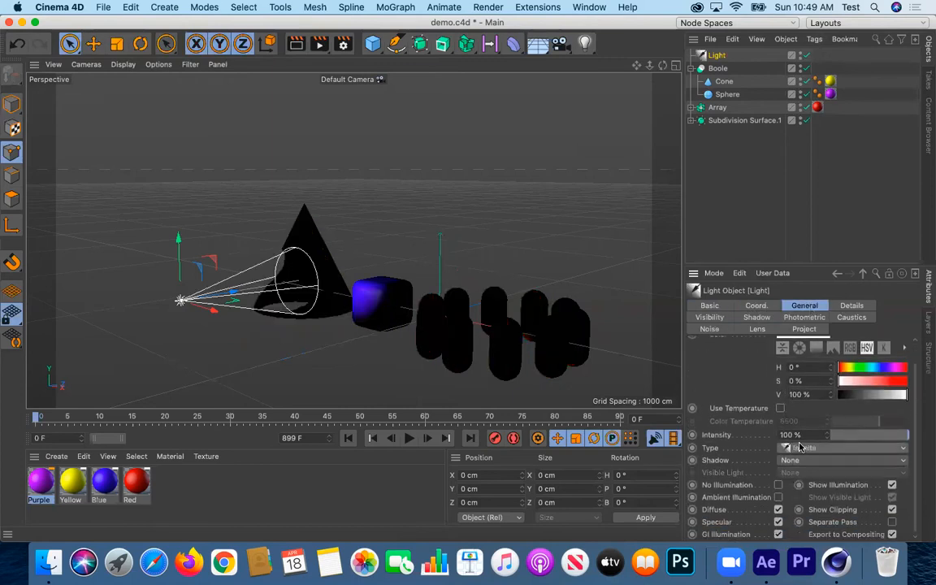
scroll(799, 450, down, 2)
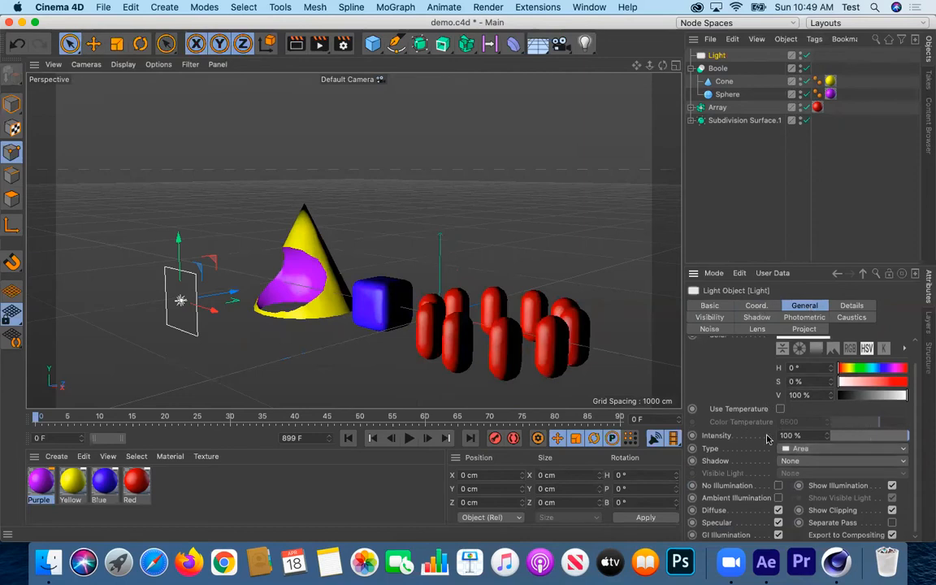
- Review the area light's general, coordinate and basic properties
scroll(725, 448, up, 2)
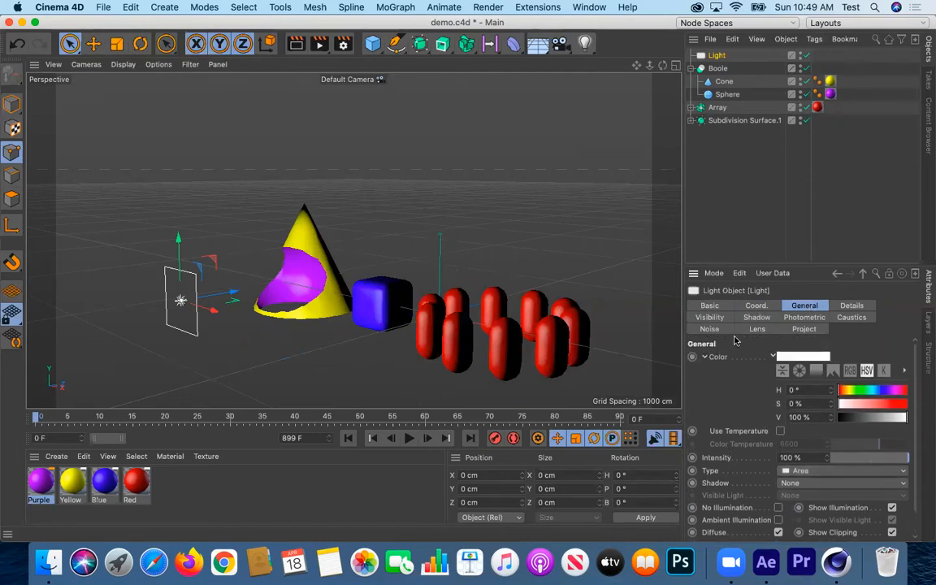
click(738, 307)
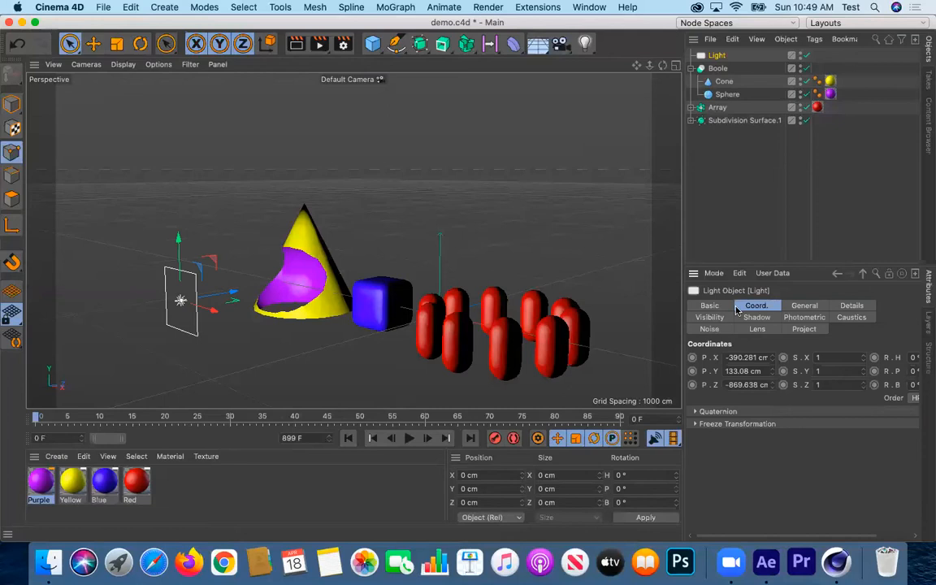
click(708, 306)
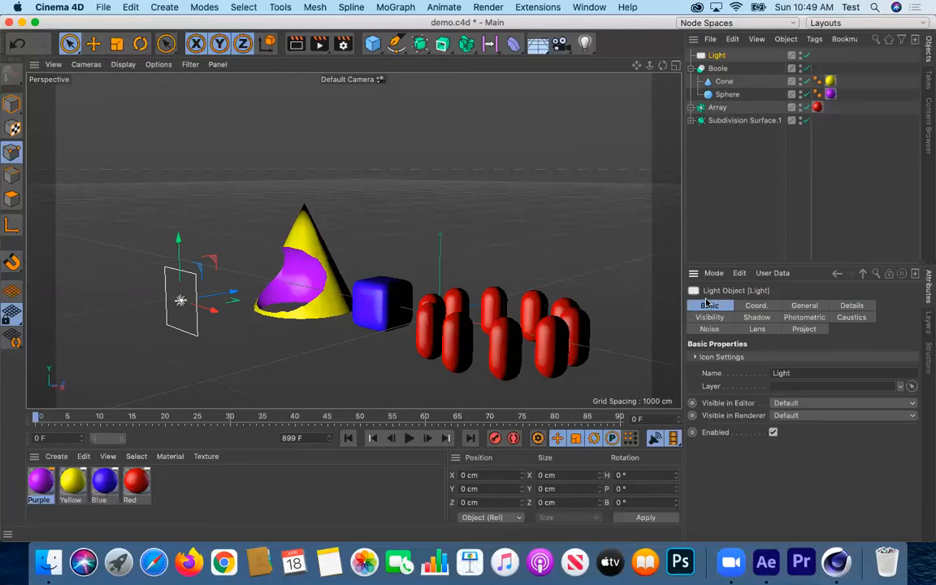
- Add a spot light and move it forward along Z to about -1016 cm, in front of the objects
click(585, 44)
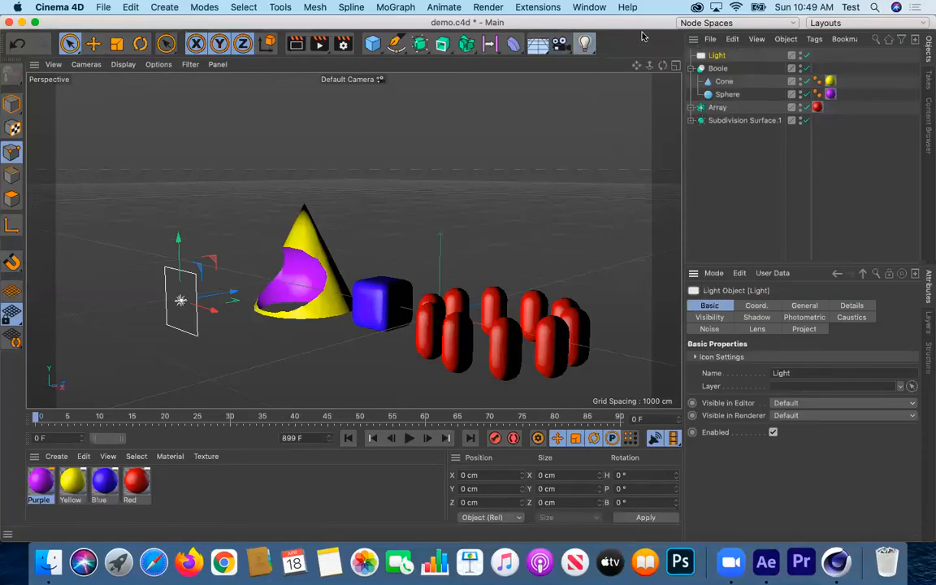
click(156, 8)
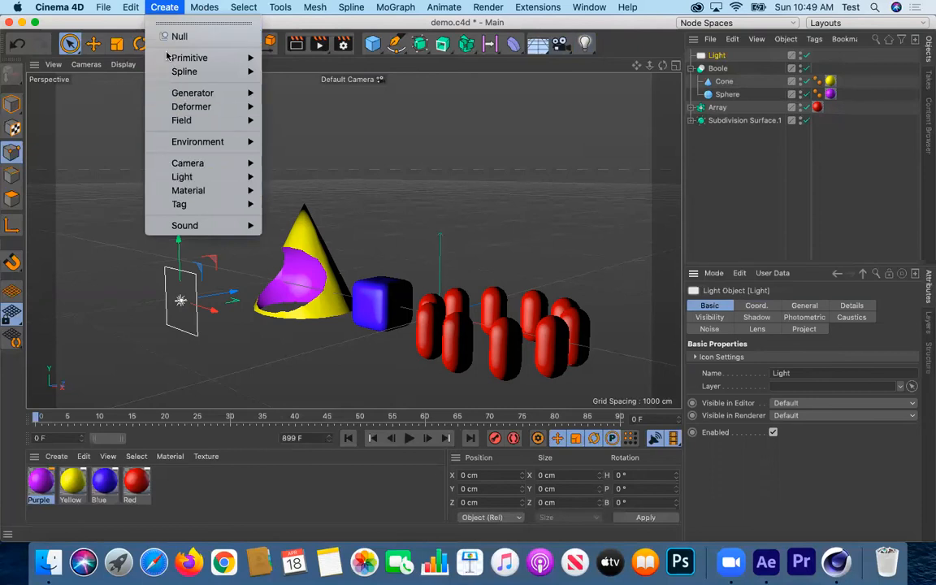
mouse_move(201, 177)
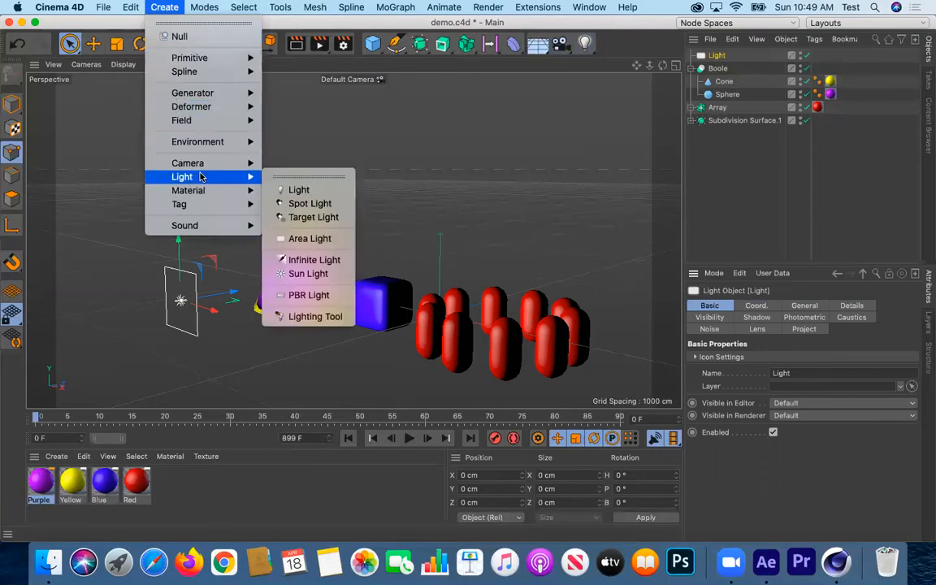
click(303, 203)
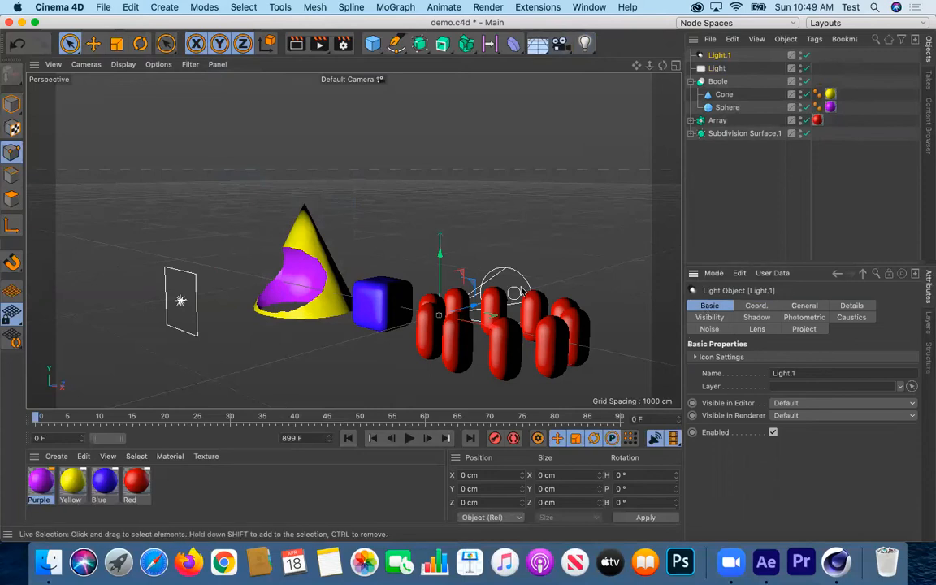
drag(474, 305, 226, 380)
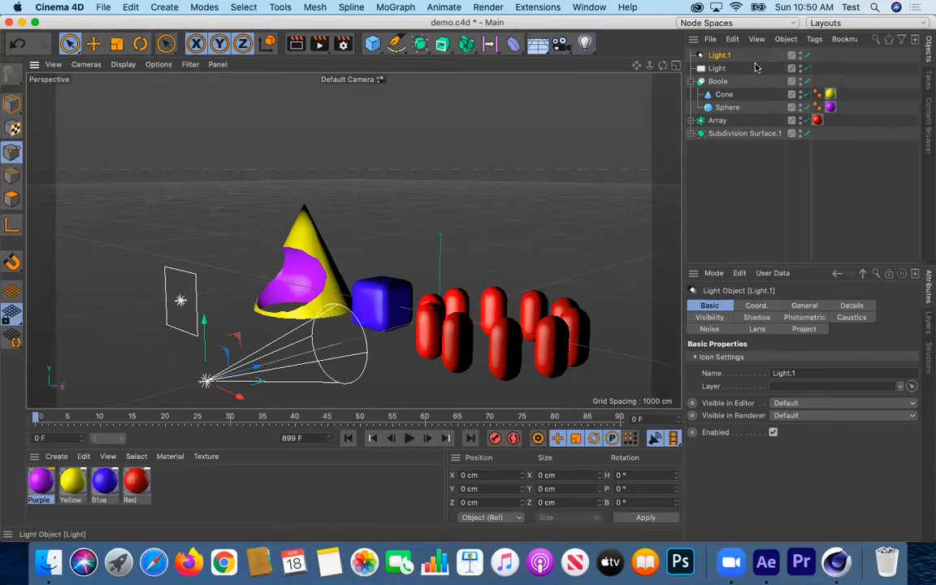
- Delete the area light from the scene
click(717, 69)
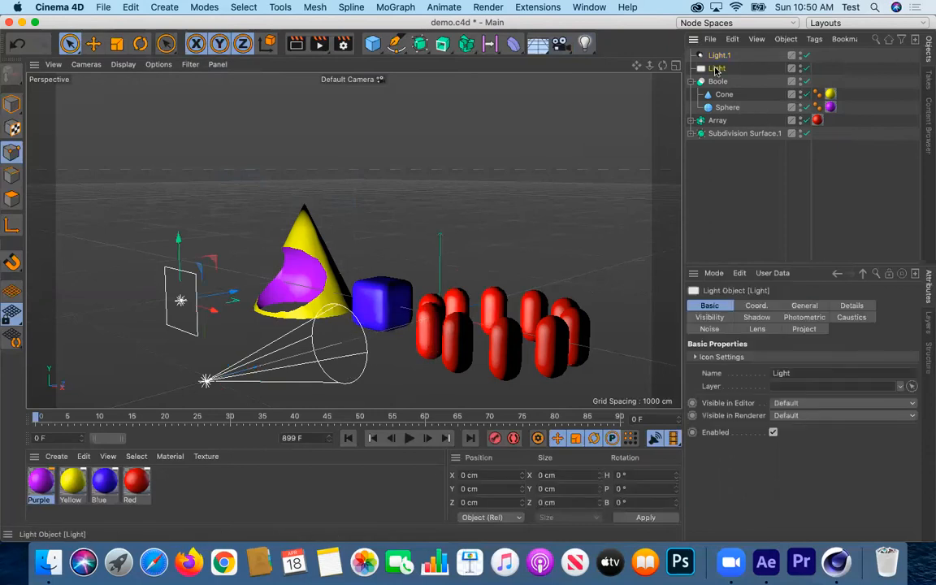
key(Delete)
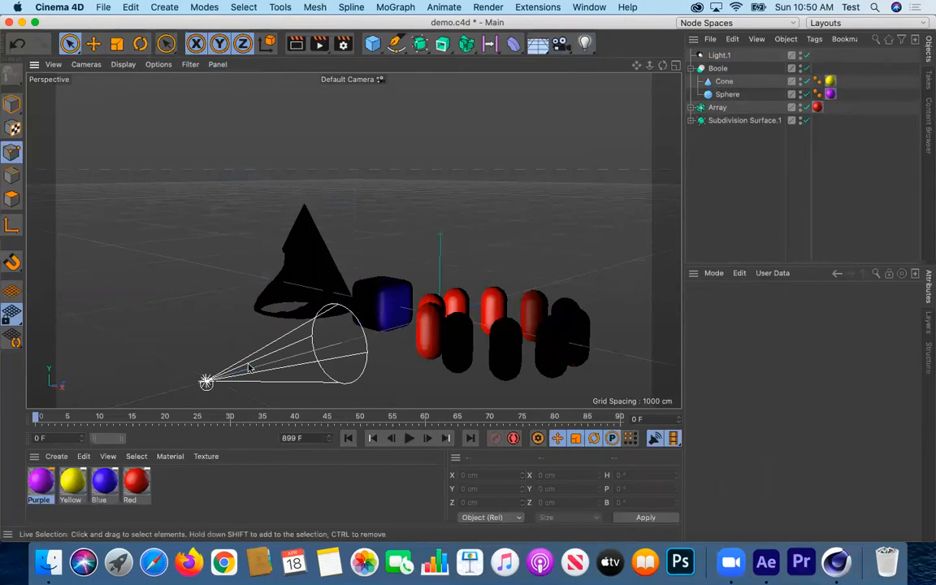
- Set the spot light's X, Y and Z scale to 3
click(719, 54)
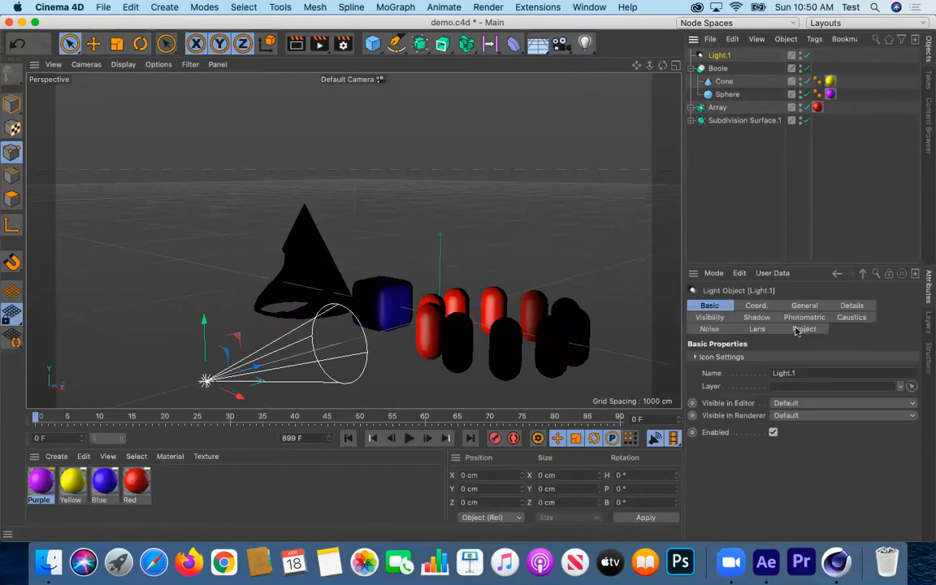
click(756, 306)
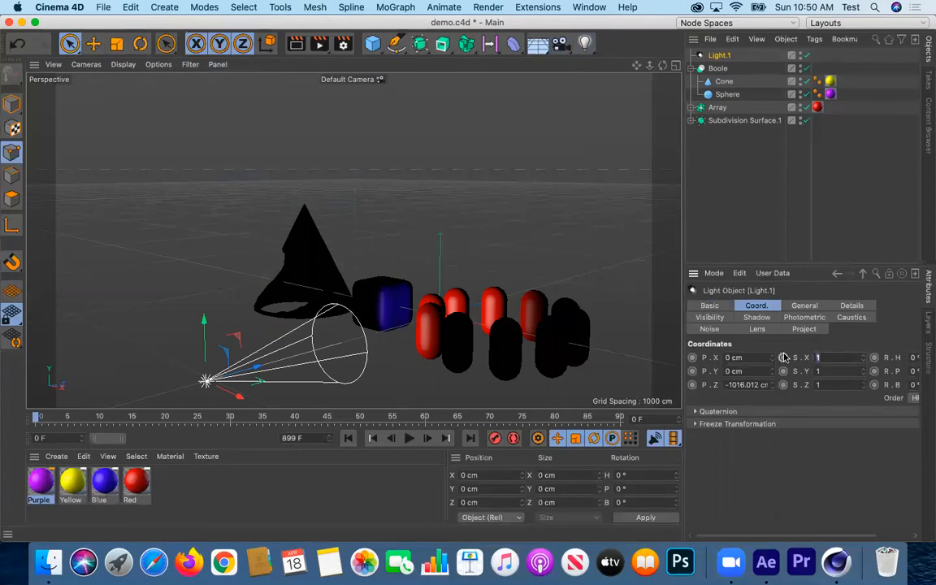
text(3)
key(Return)
double_click(845, 372)
text(3)
double_click(847, 384)
text(3)
key(Return)
- Move the spot light to about X -846 cm and set its Z scale to 1
drag(223, 390, 119, 361)
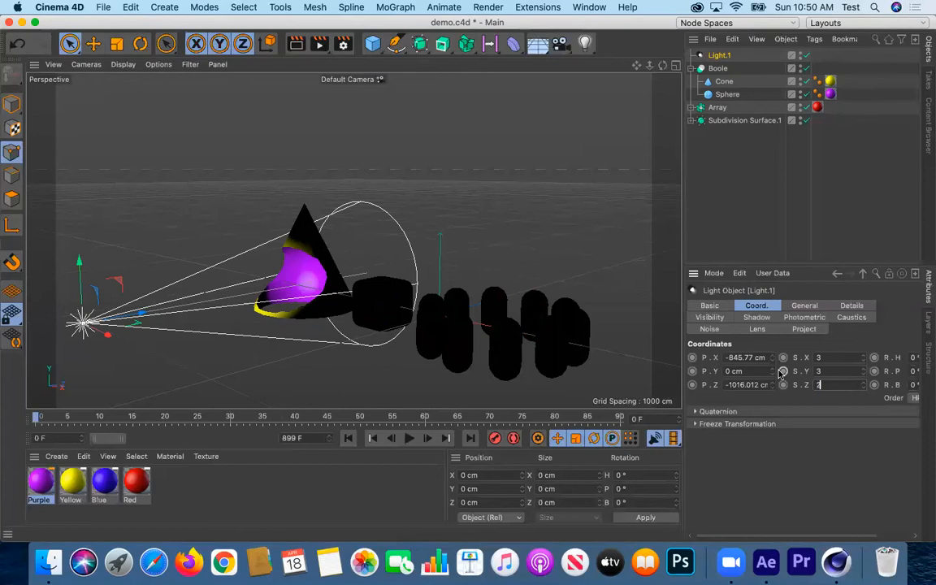
key(Return)
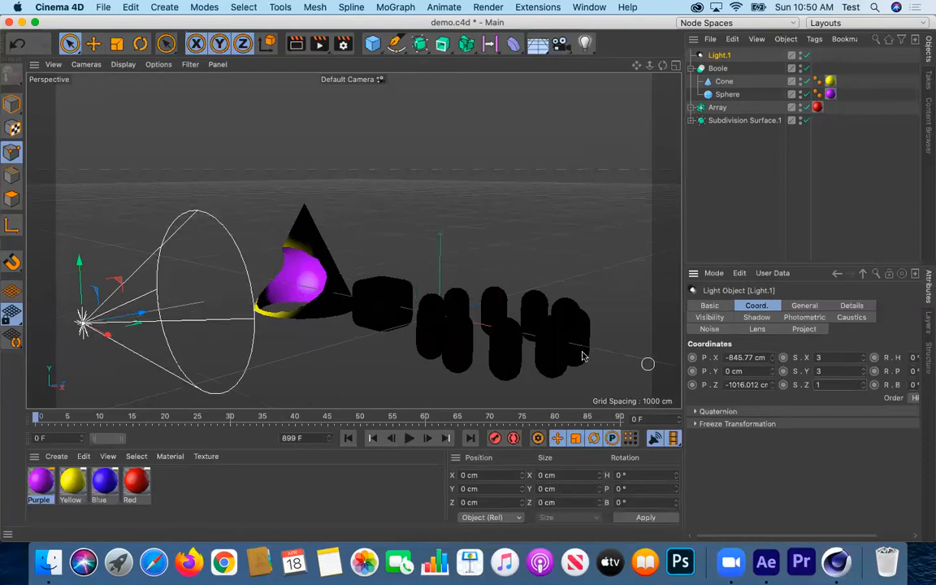
- Raise and turn the spot light toward the objects, and scale its light cone up to reach past them
drag(140, 316, 102, 254)
key(r)
key(e)
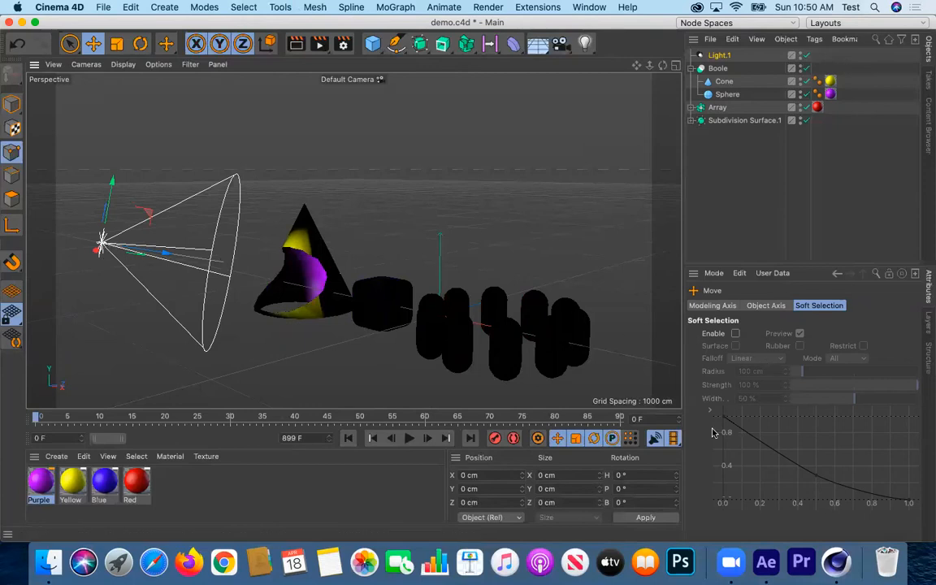
click(117, 44)
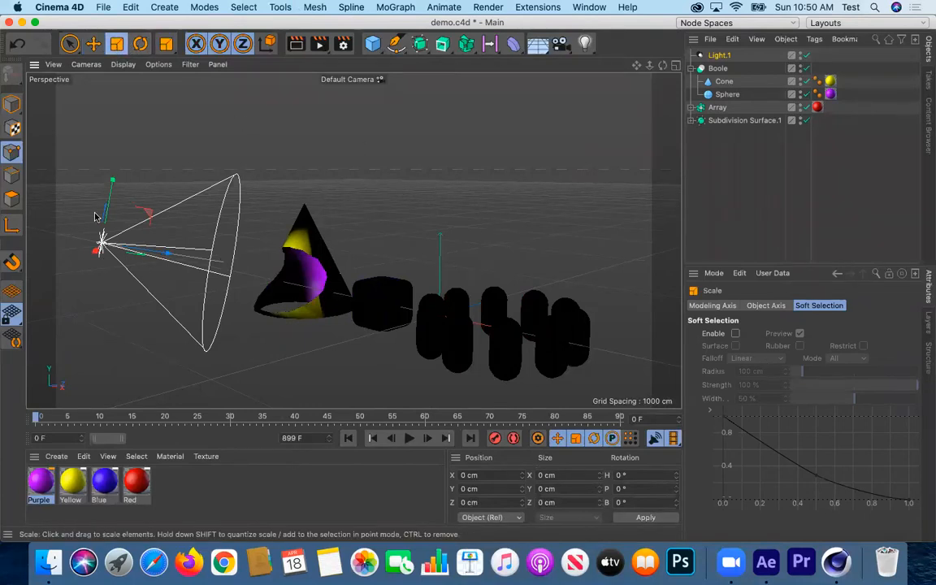
drag(96, 249, 97, 271)
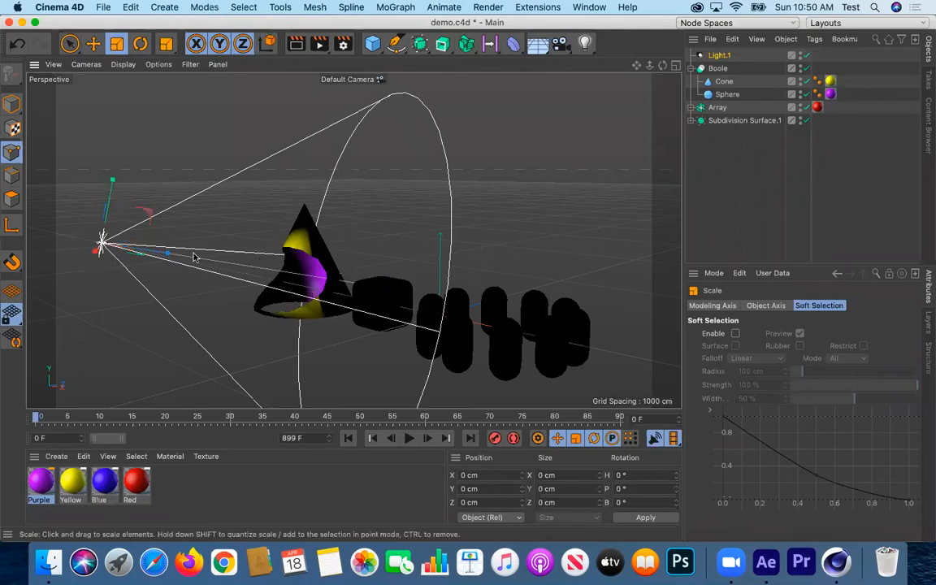
- Move the spot light farther back from the objects so its beam covers all of them
key(e)
drag(171, 257, 10, 230)
scroll(244, 242, down, 3)
drag(203, 254, 114, 227)
scroll(311, 257, down, 2)
scroll(460, 258, down, 2)
scroll(174, 236, down, 4)
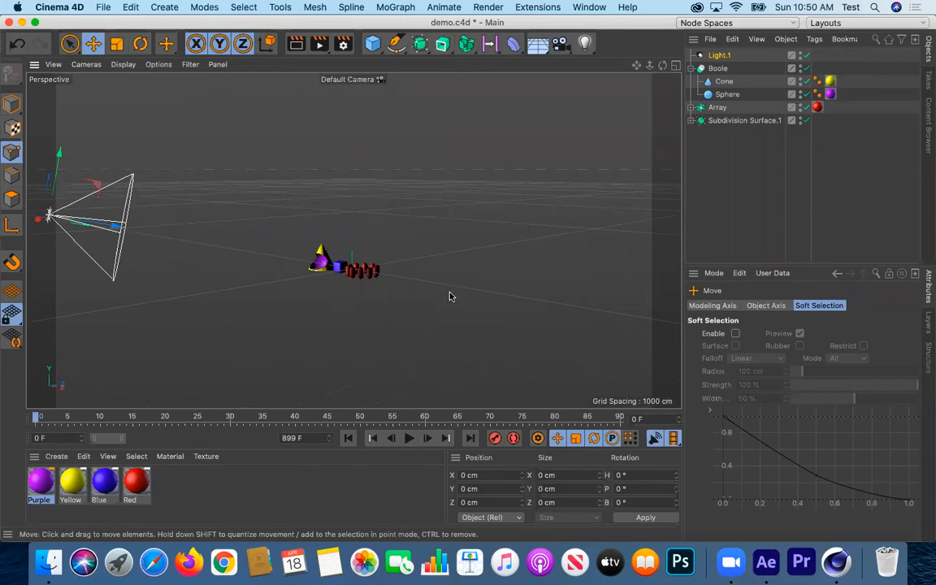
- Switch to After Effects, lower Spot Light 1 in the composition, and show its rotation properties
click(768, 564)
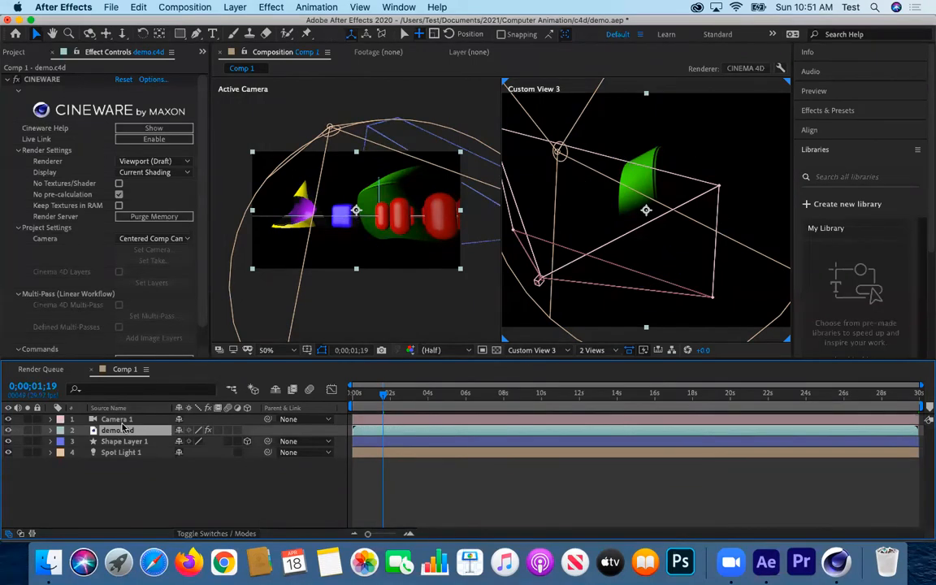
click(130, 453)
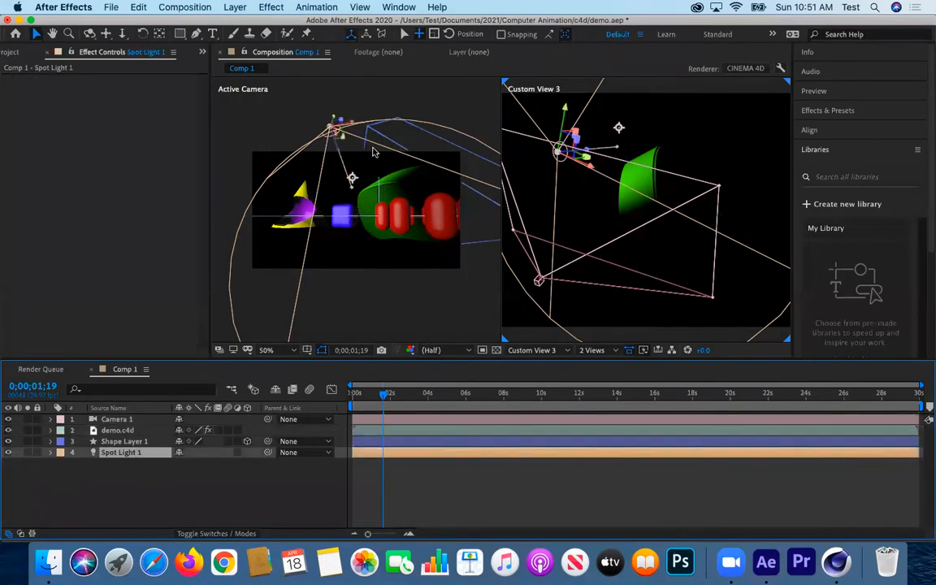
drag(351, 125, 333, 158)
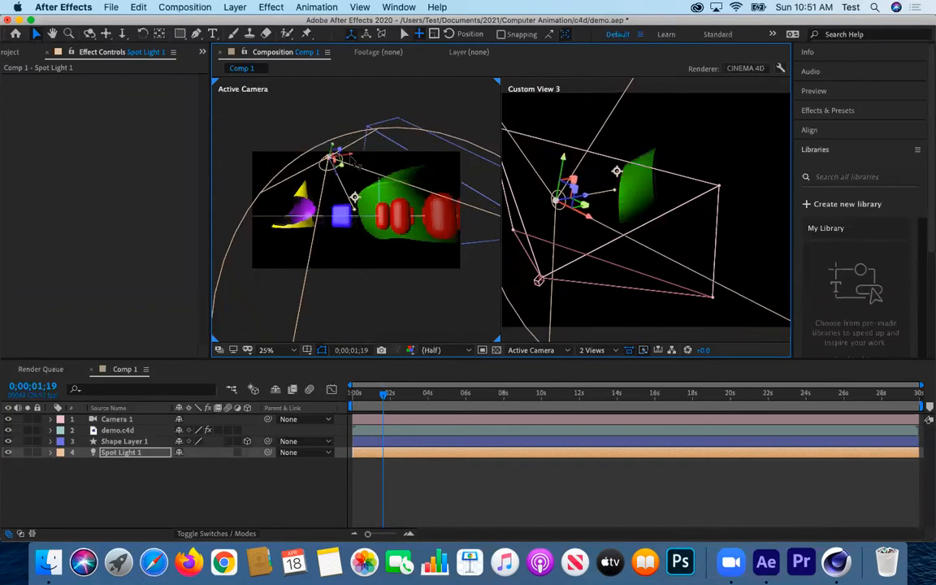
key(r)
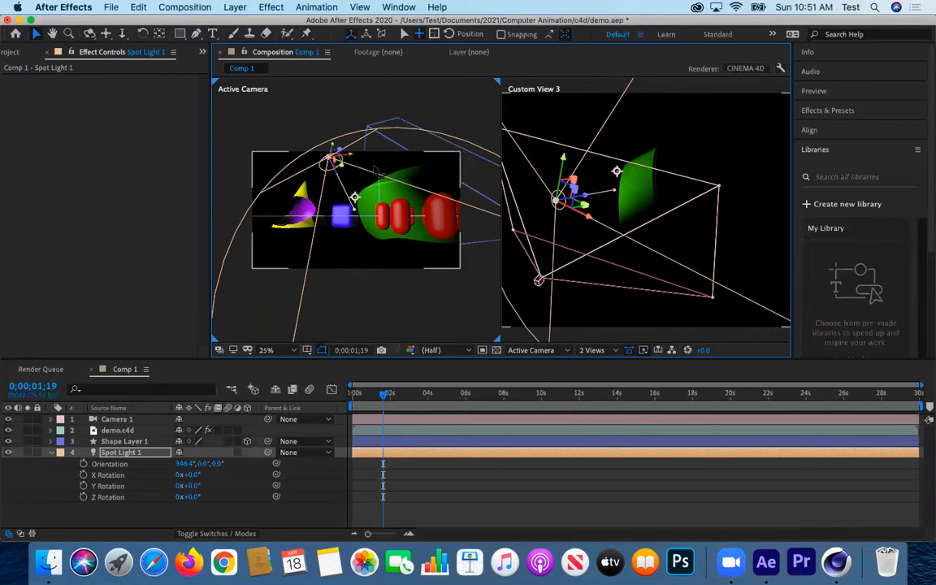
click(406, 307)
scroll(361, 242, up, 1)
scroll(335, 234, down, 1)
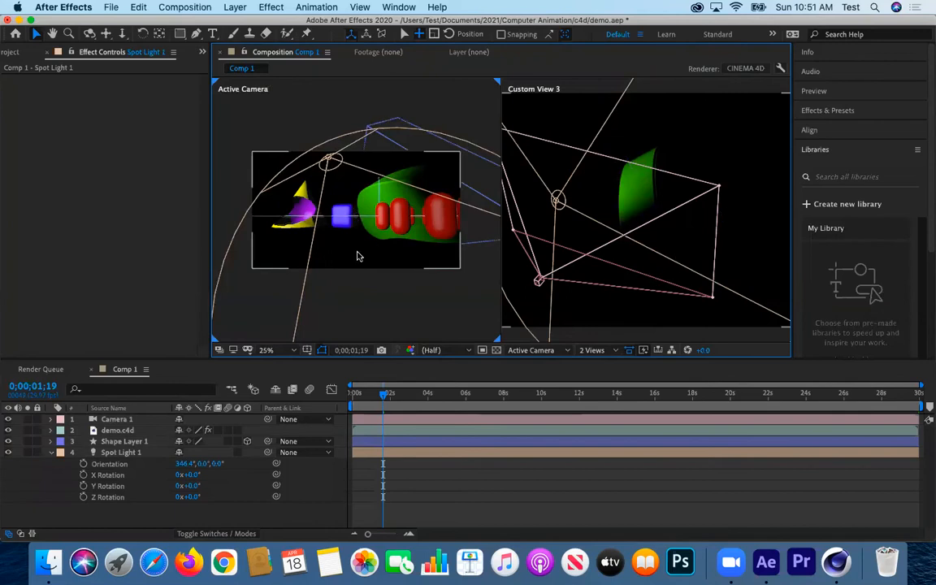
- Switch back to Cinema 4D and review the cone's coordinate, object and basic properties
click(837, 561)
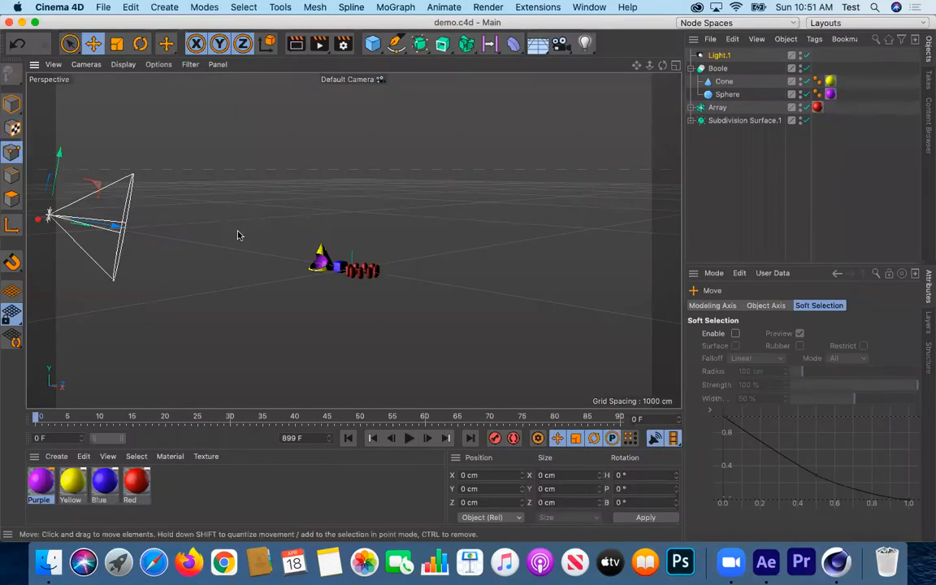
scroll(251, 293, up, 6)
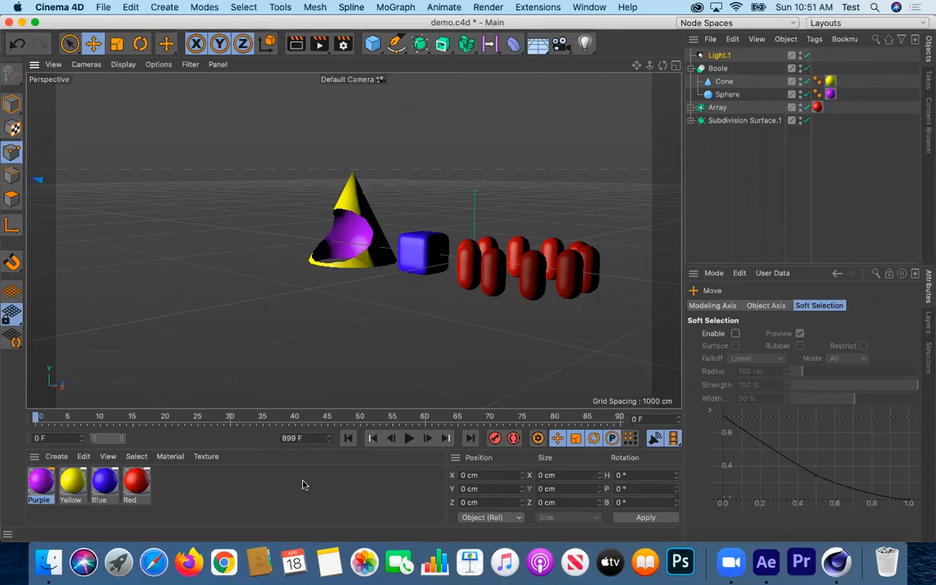
click(70, 44)
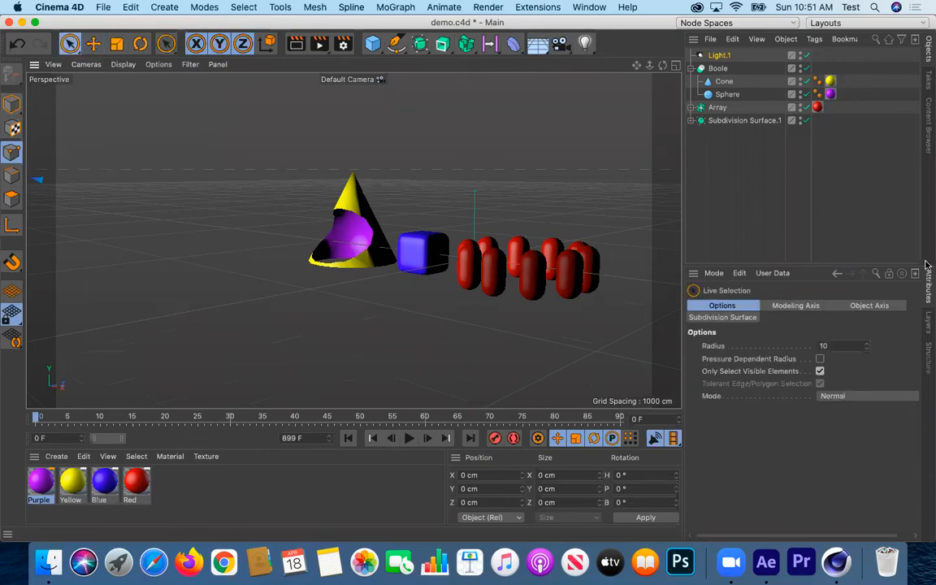
click(725, 82)
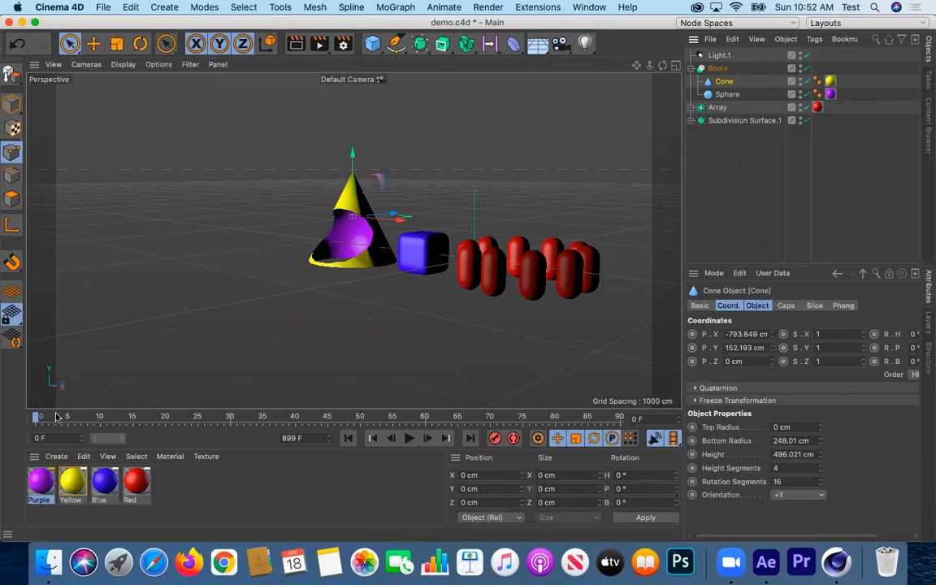
drag(34, 419, 3, 437)
click(707, 306)
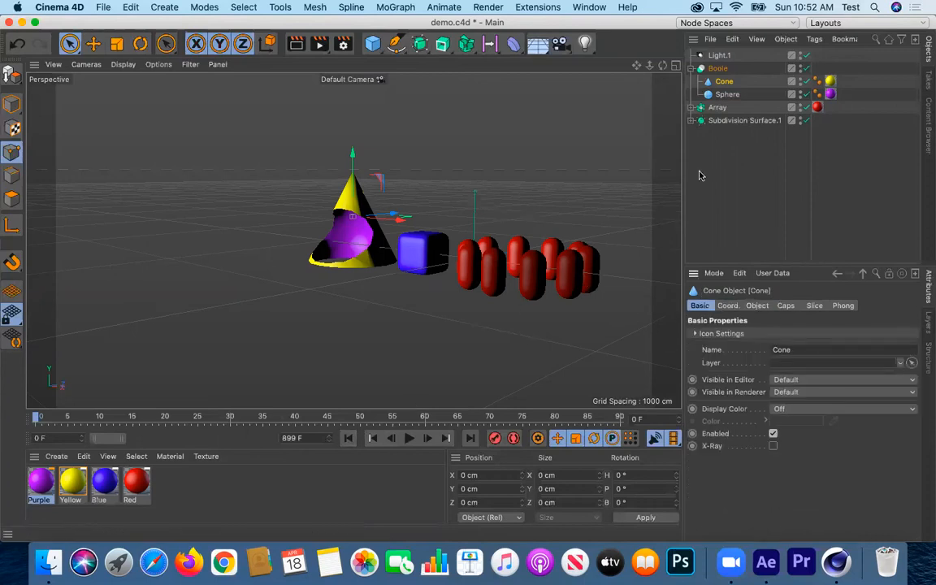
- Raise the Boole object to a Y position of 500 cm and keyframe that position at frame 0
click(741, 75)
click(728, 70)
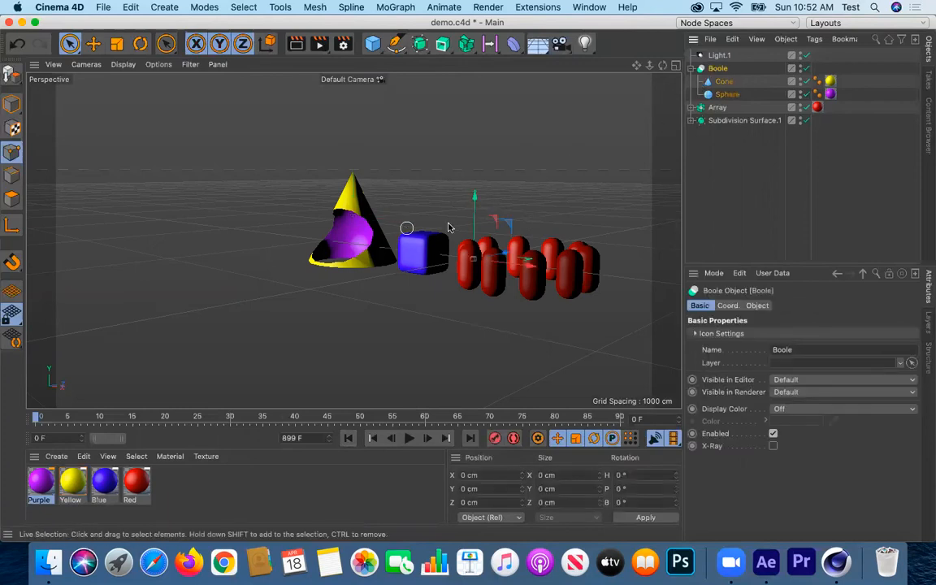
drag(475, 197, 488, 122)
click(729, 307)
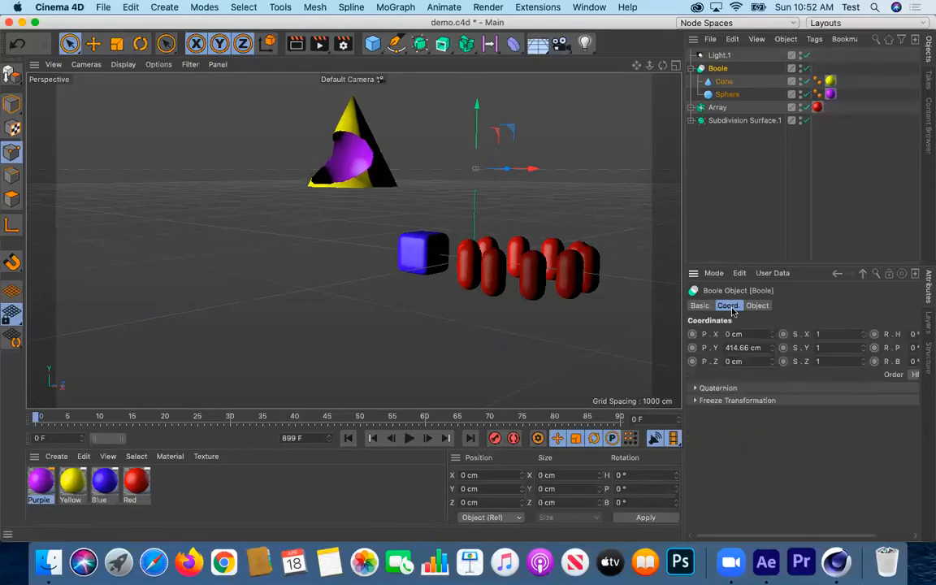
click(756, 347)
text(500)
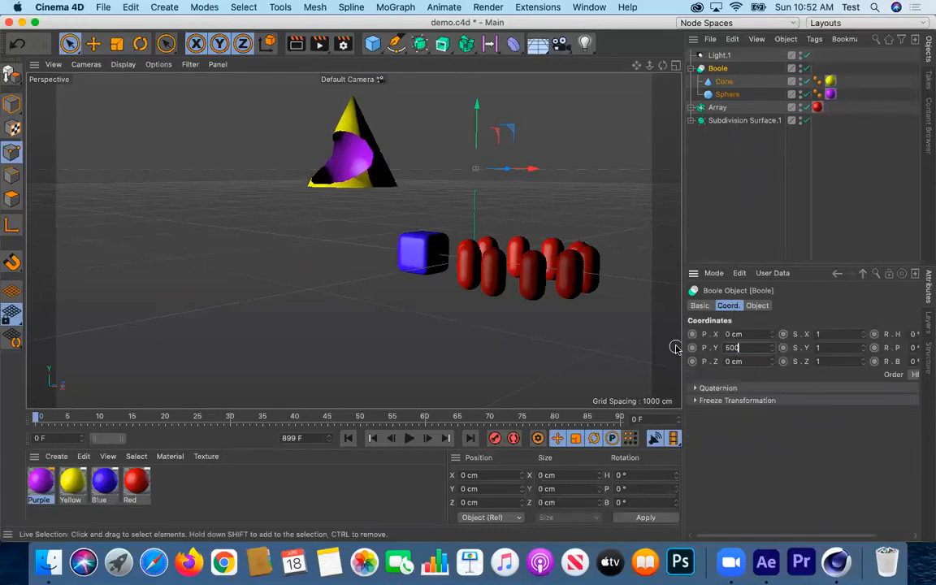
key(Return)
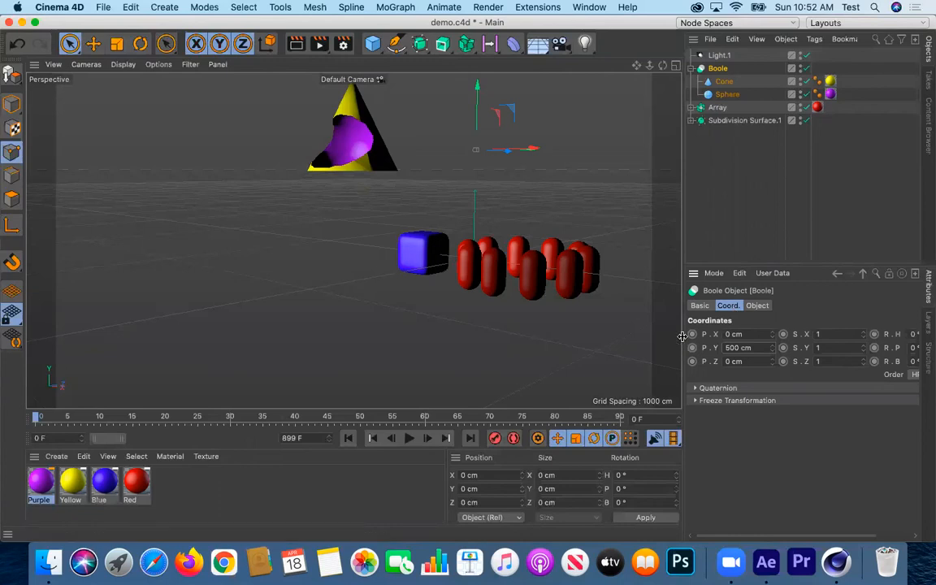
click(693, 348)
- Keyframe the Boole object's Y position at 0 cm on frame 30, and select that keyframe in the timeline
drag(35, 419, 233, 428)
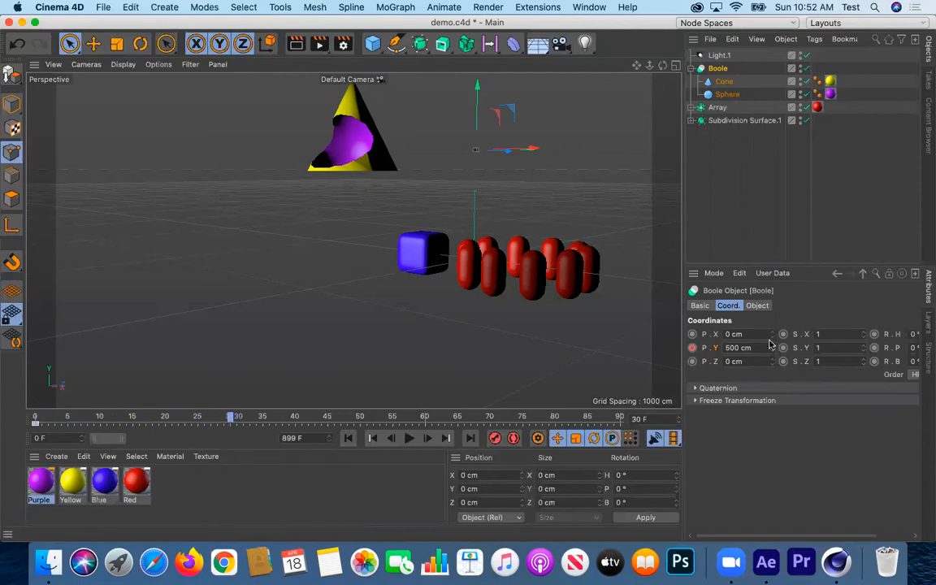
drag(740, 348, 611, 331)
text(0)
key(Return)
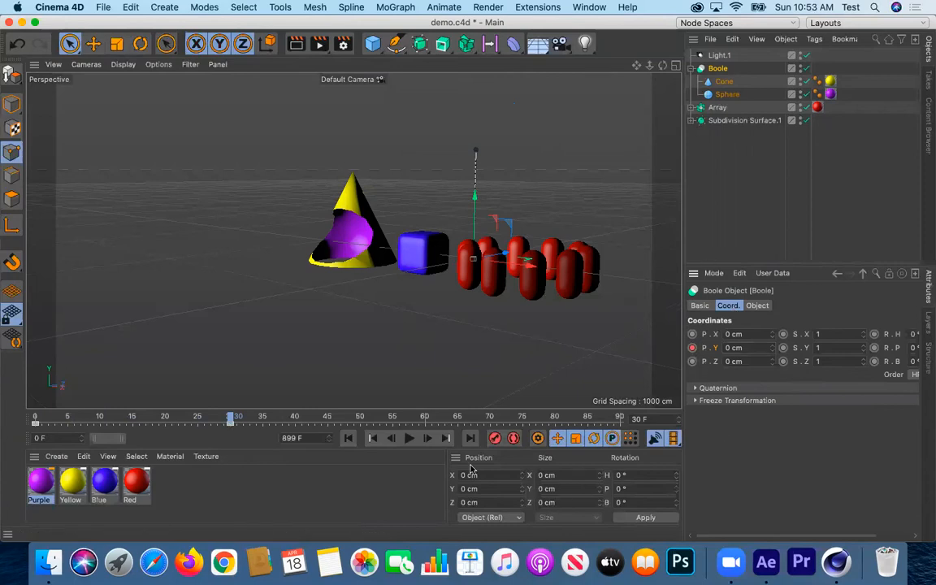
click(232, 423)
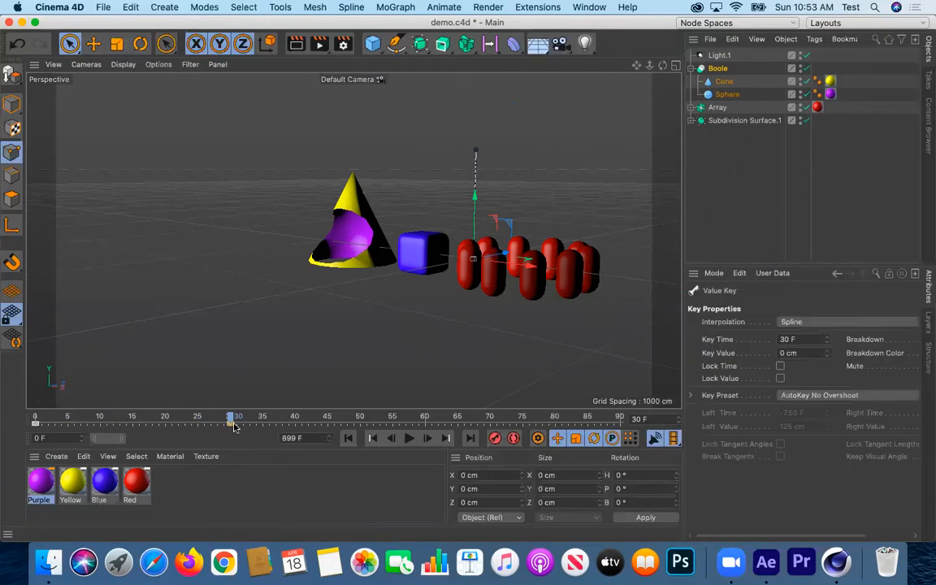
- Move the Boole object's Y position keyframe from frame 30 to frame 40 and scrub through the animation to check it
drag(265, 430, 295, 433)
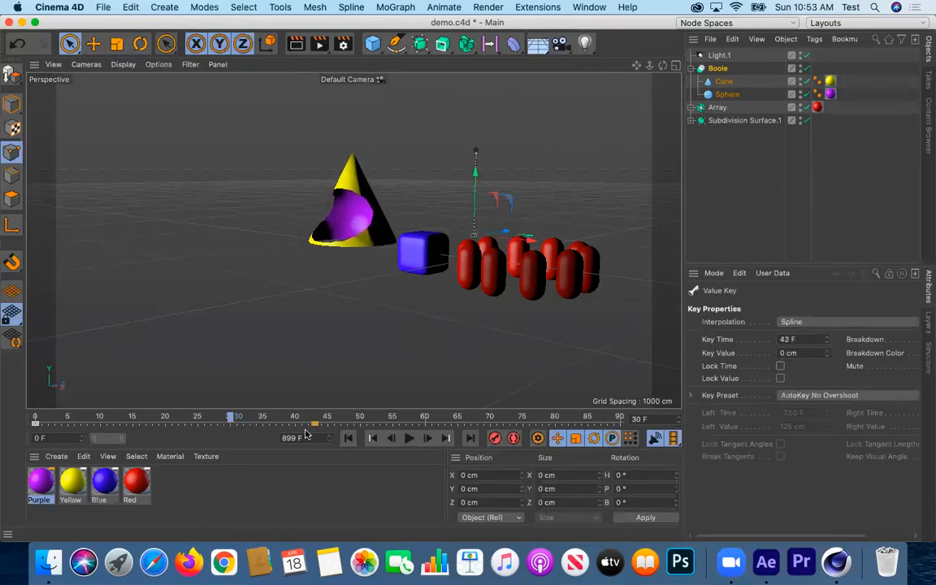
drag(232, 419, 295, 419)
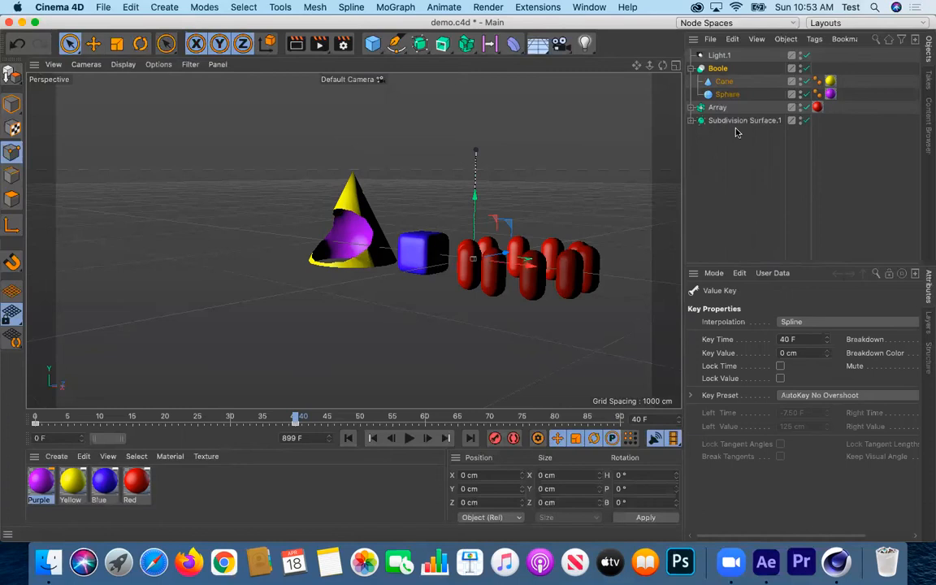
click(718, 69)
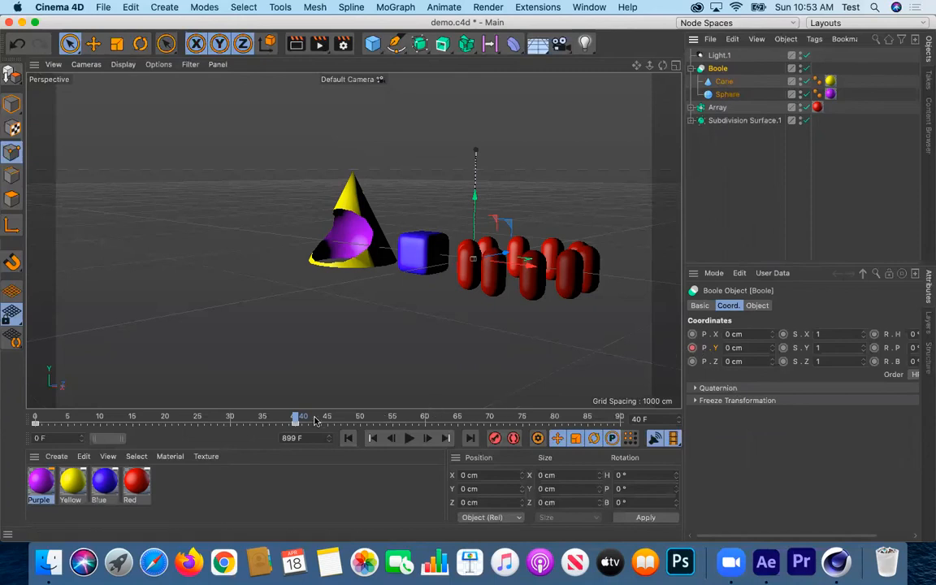
drag(298, 418, 239, 422)
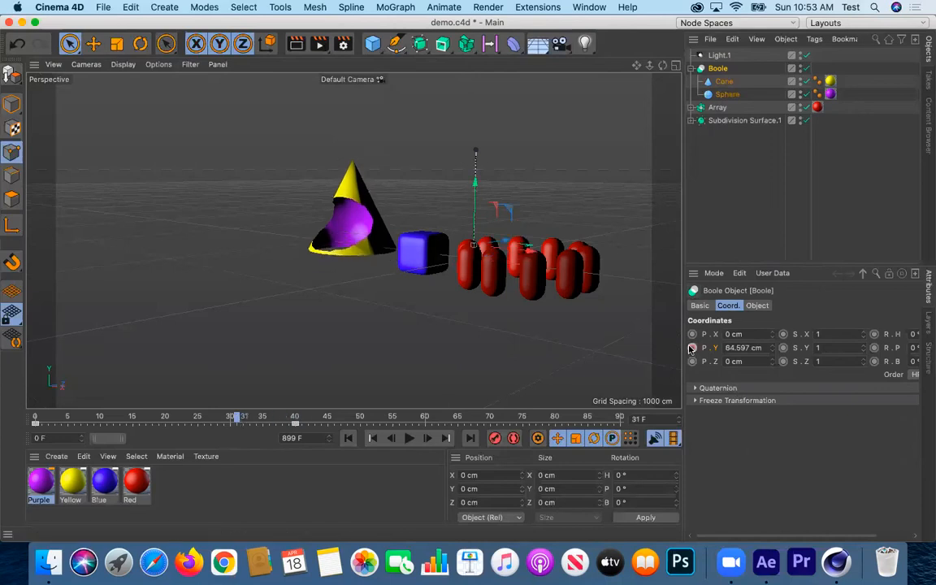
drag(236, 418, 304, 428)
- Set the Boole object's Y position to 500 cm at frame 80 and keyframe it
drag(302, 428, 557, 424)
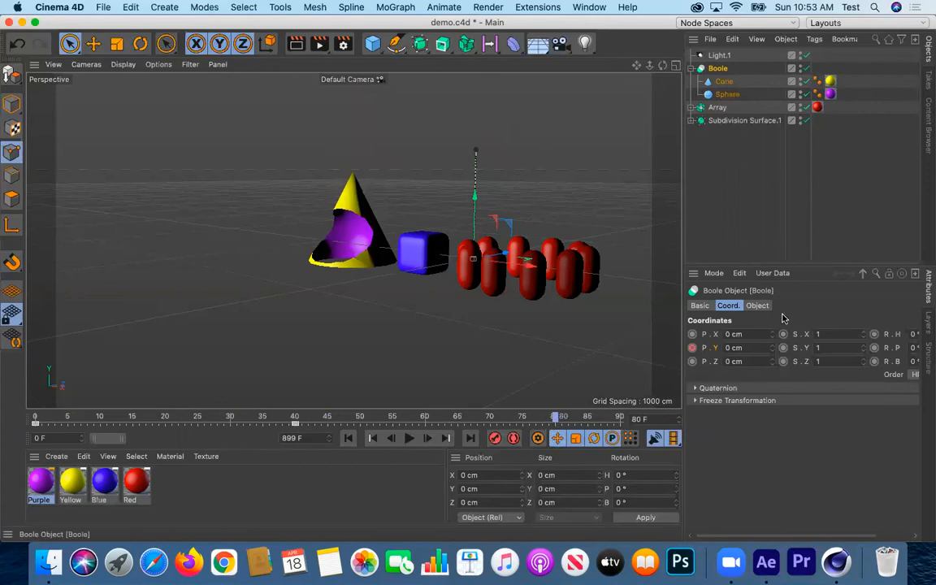
click(730, 347)
text(500)
key(Return)
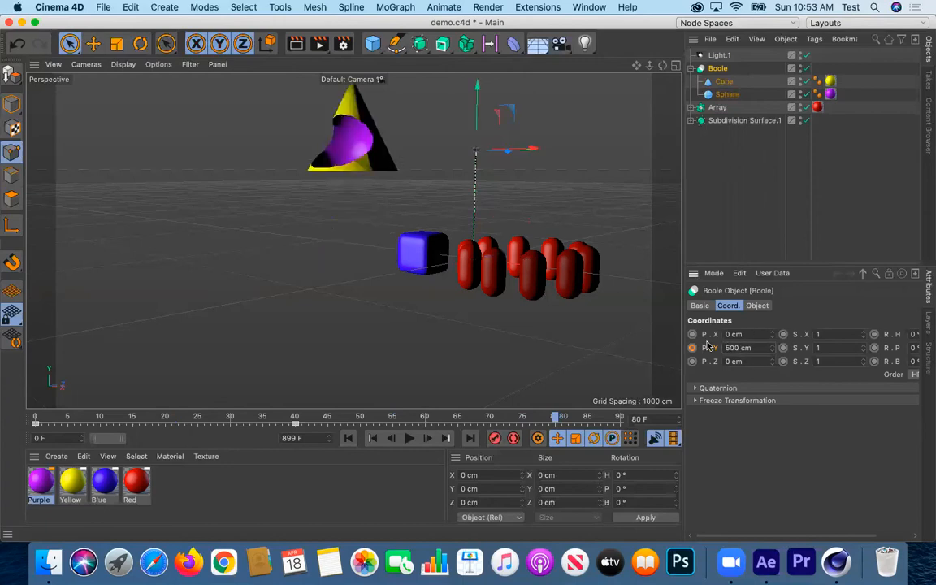
click(692, 348)
- Try a Y position of 600 cm for the Boole object at frame 60 without keyframing it, and scrub back to frame 0
drag(555, 418, 424, 438)
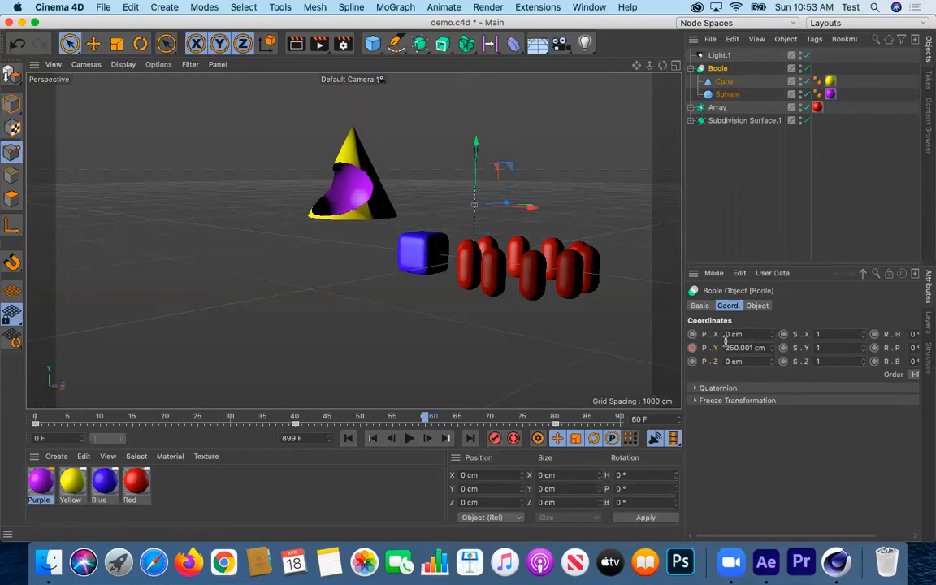
double_click(752, 348)
text(0)
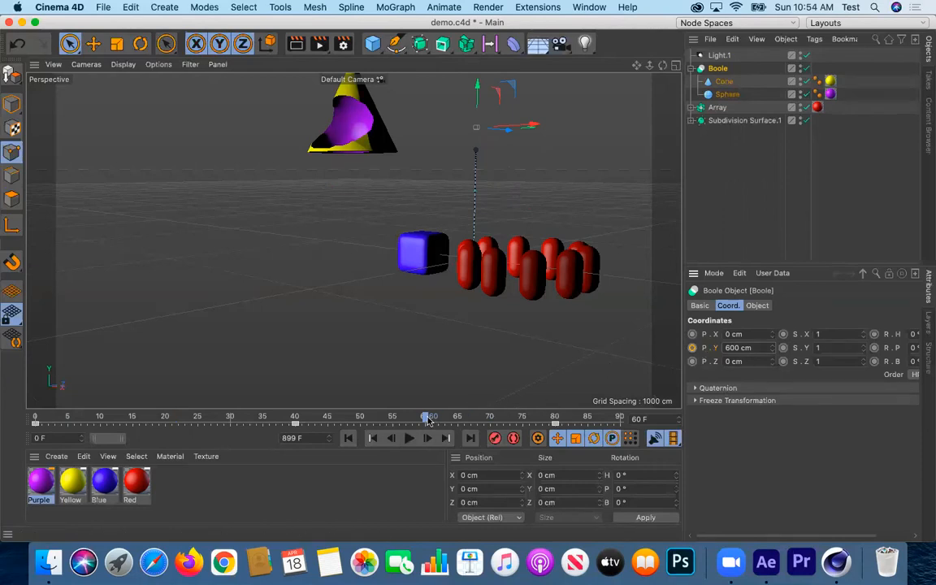
click(372, 421)
drag(373, 421, 62, 421)
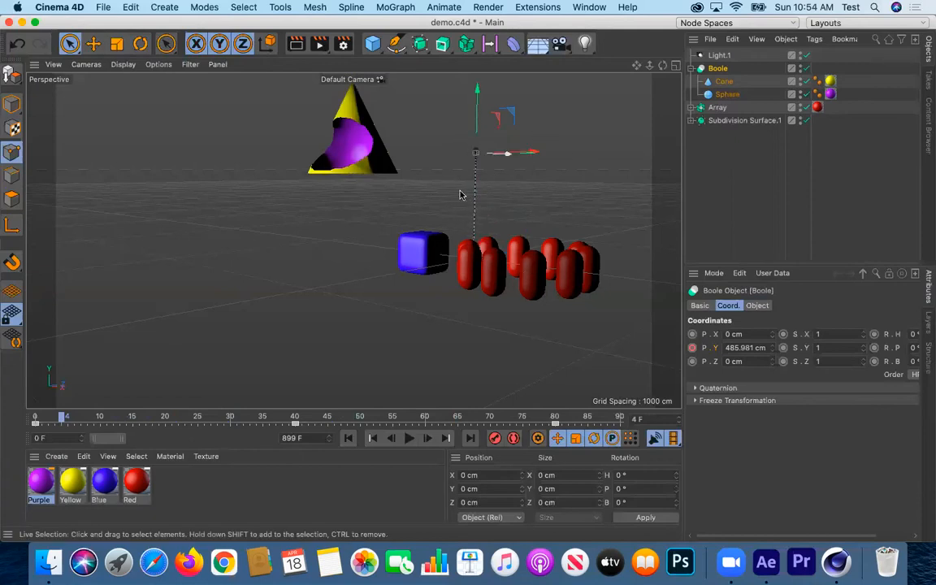
drag(67, 420, 2, 410)
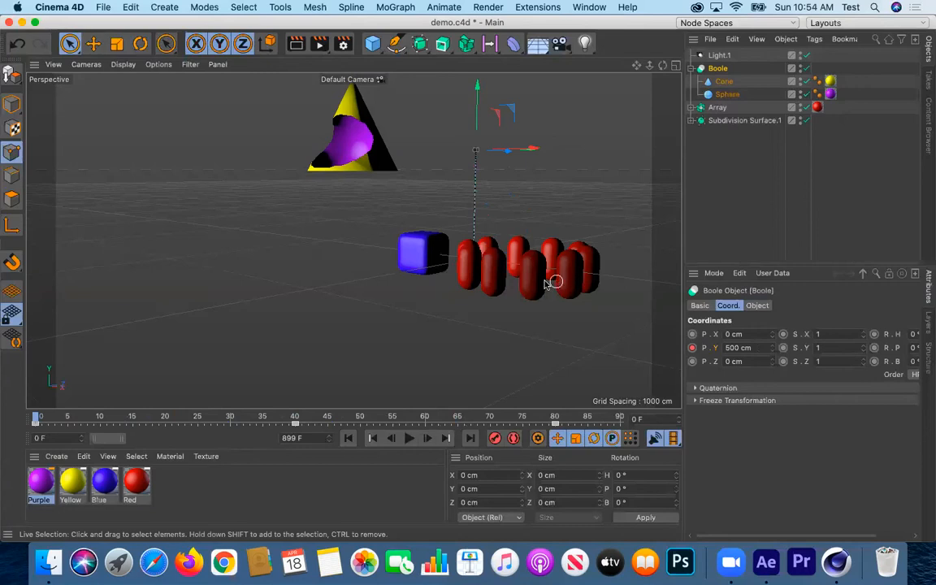
- Try a pitch rotation of 180° on the Array object, reset it to 0°, and undo the following heading edit
click(719, 107)
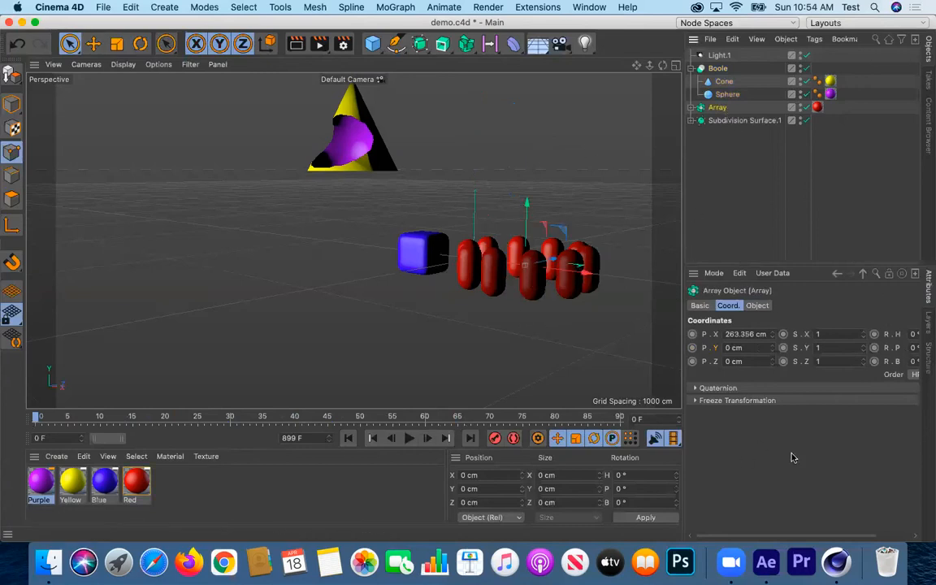
drag(757, 536, 816, 537)
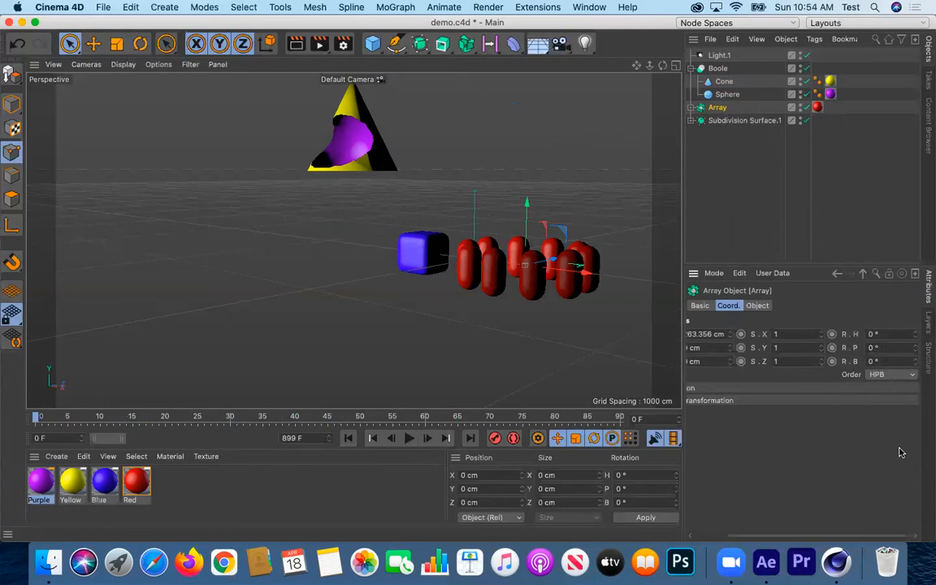
click(871, 348)
text(180)
key(Return)
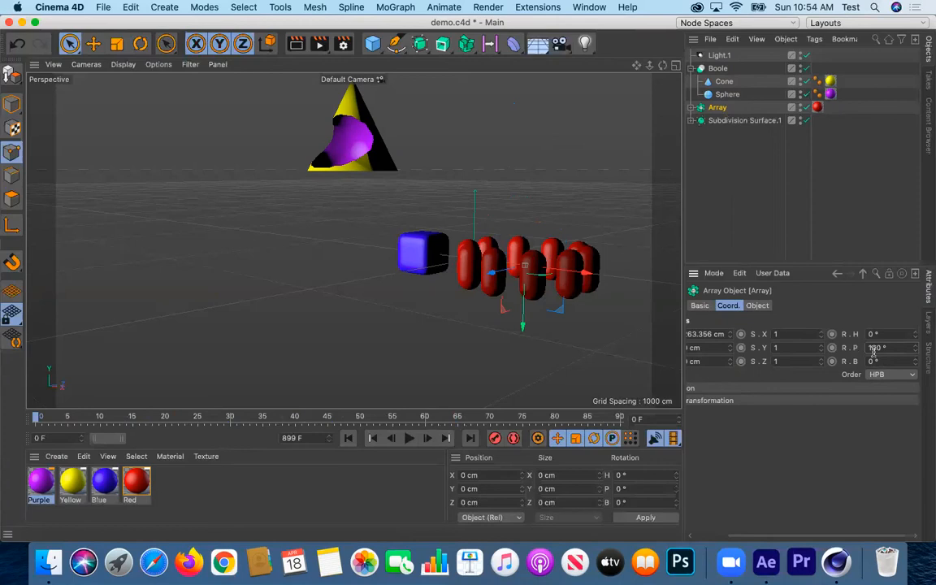
drag(892, 348, 806, 344)
text(0)
key(Return)
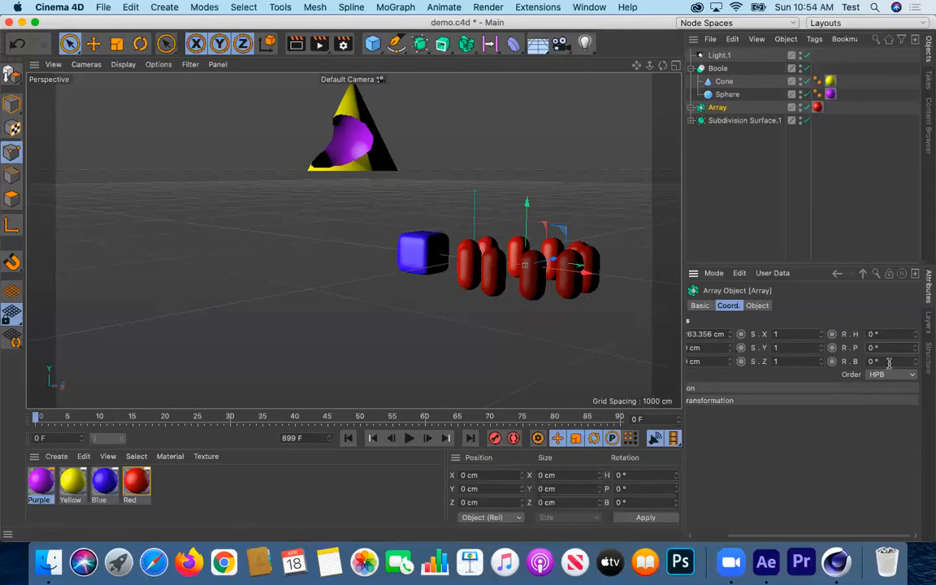
click(893, 334)
key(Return)
key(super+z)
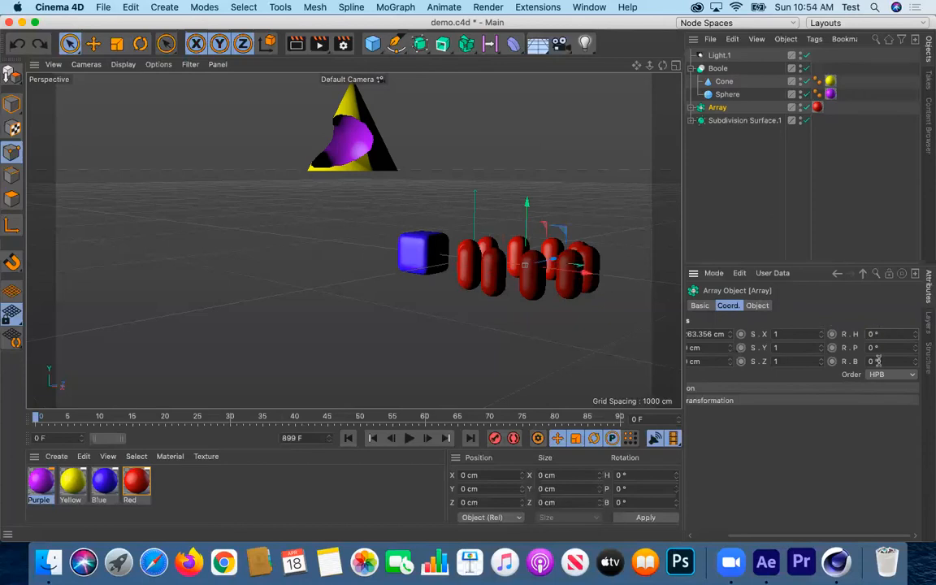
- Try rotating the Array object freehand around its pitch axis with the Rotate tool
key(r)
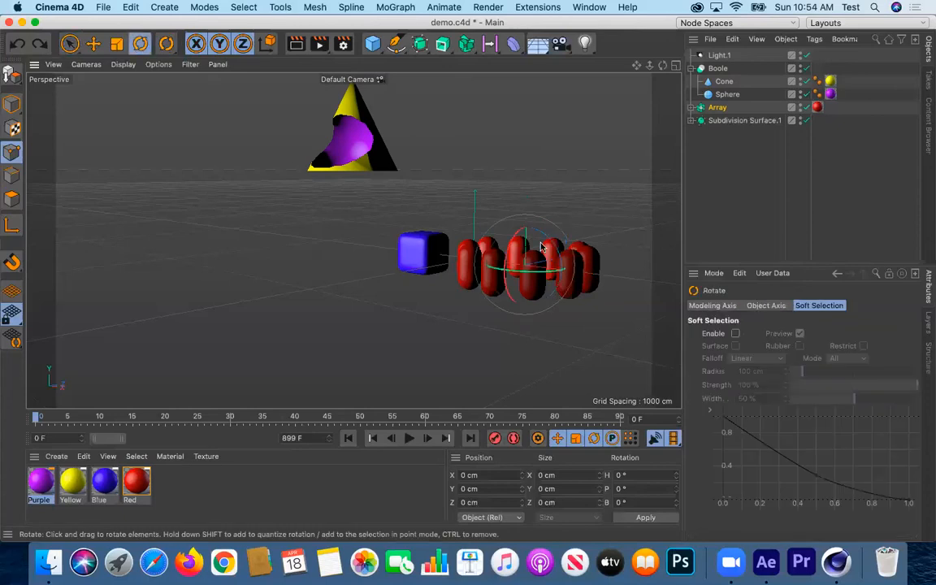
drag(463, 236, 518, 243)
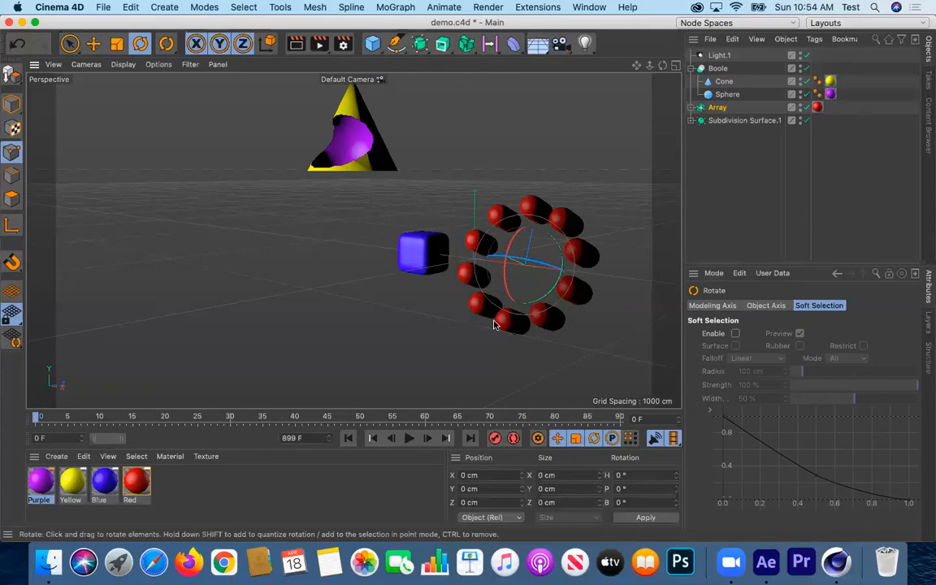
drag(504, 299, 537, 207)
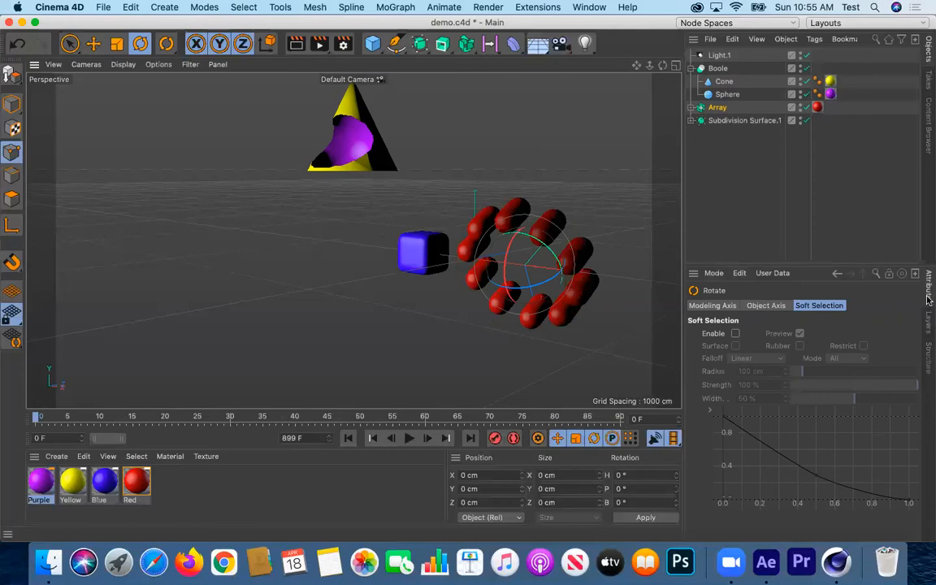
- Set the Array object's pitch rotation to 0° and keyframe it at frame 0
click(719, 108)
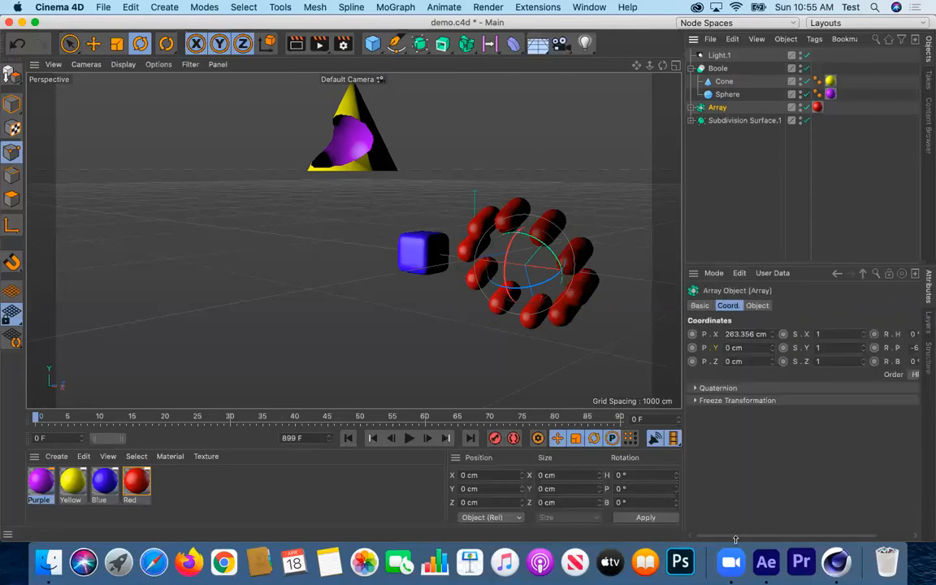
drag(737, 536, 801, 533)
drag(903, 347, 765, 326)
text(0)
key(Return)
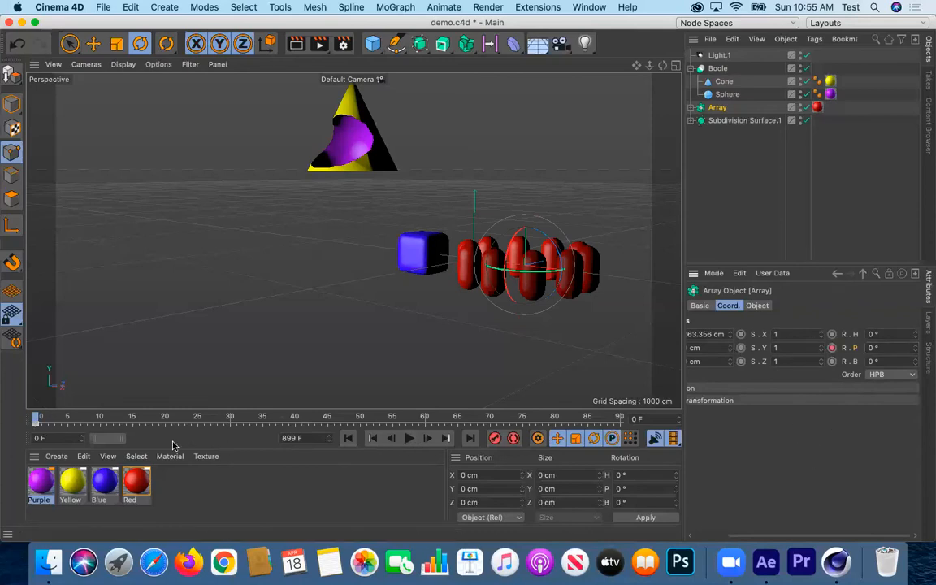
- Enter and keyframe the Array object's pitch rotation at frame 80, and return to frame 0
click(555, 418)
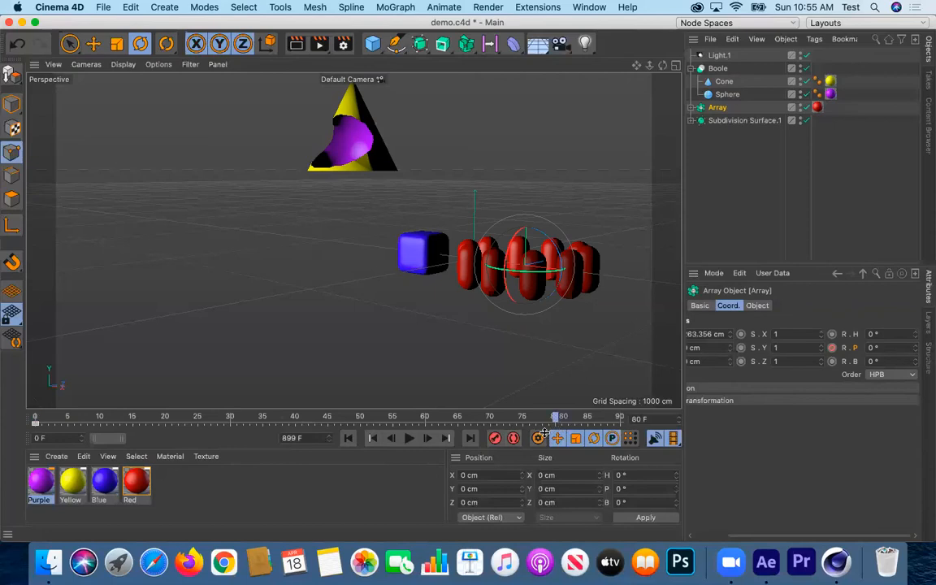
drag(883, 345, 792, 341)
click(831, 347)
drag(553, 419, 34, 416)
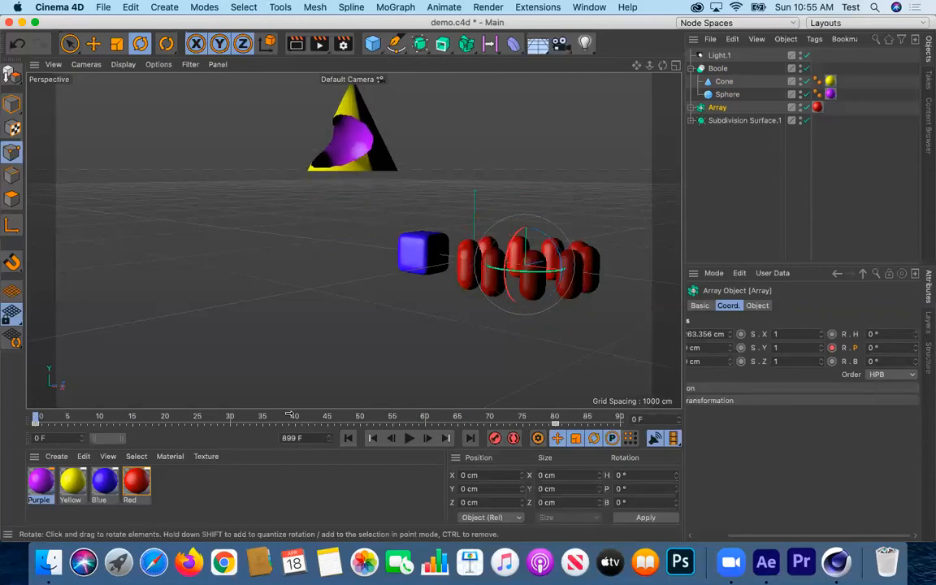
- Keyframe Subdivision Surface.1's Y scale at 1 on frame 0 and at 80 on frame 40
click(720, 121)
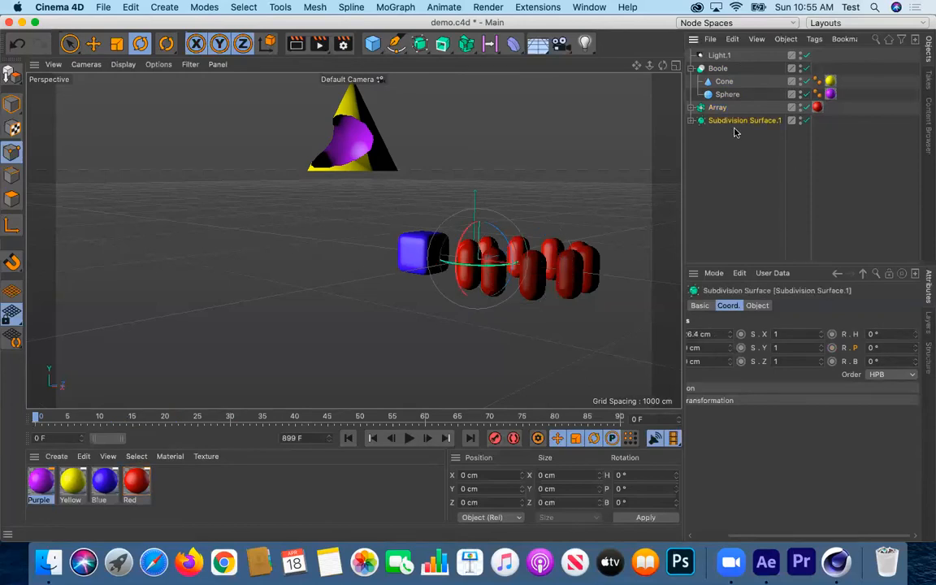
click(741, 348)
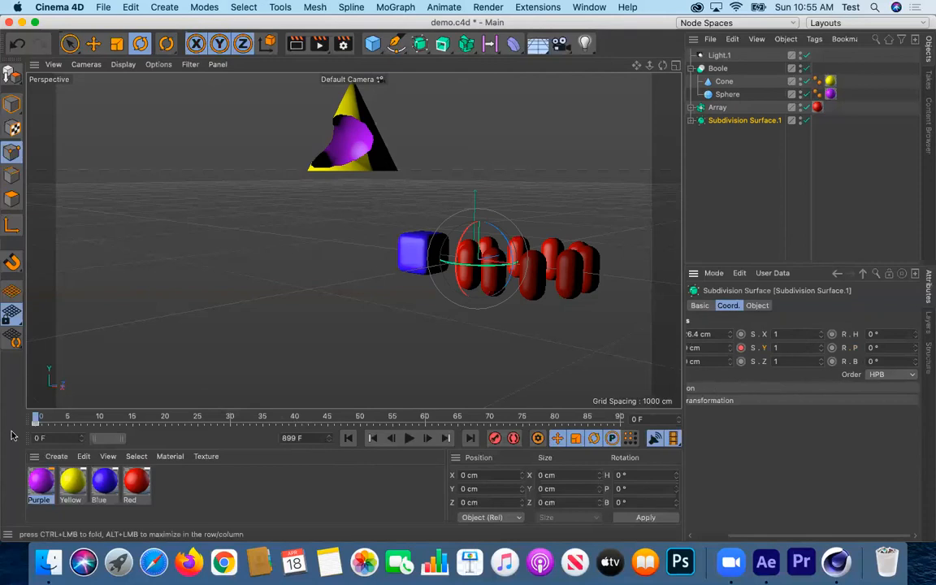
drag(38, 421, 296, 431)
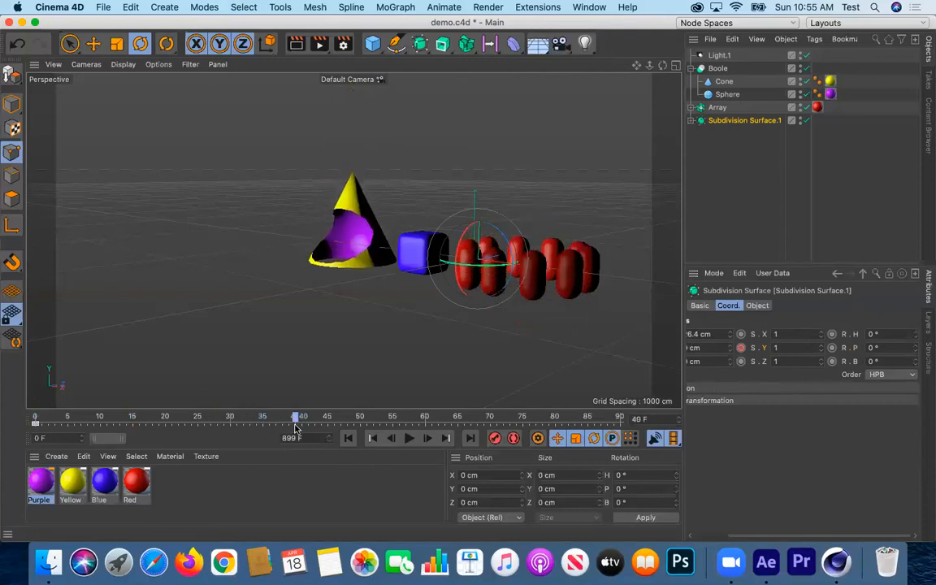
drag(783, 348, 743, 347)
text(80)
click(741, 347)
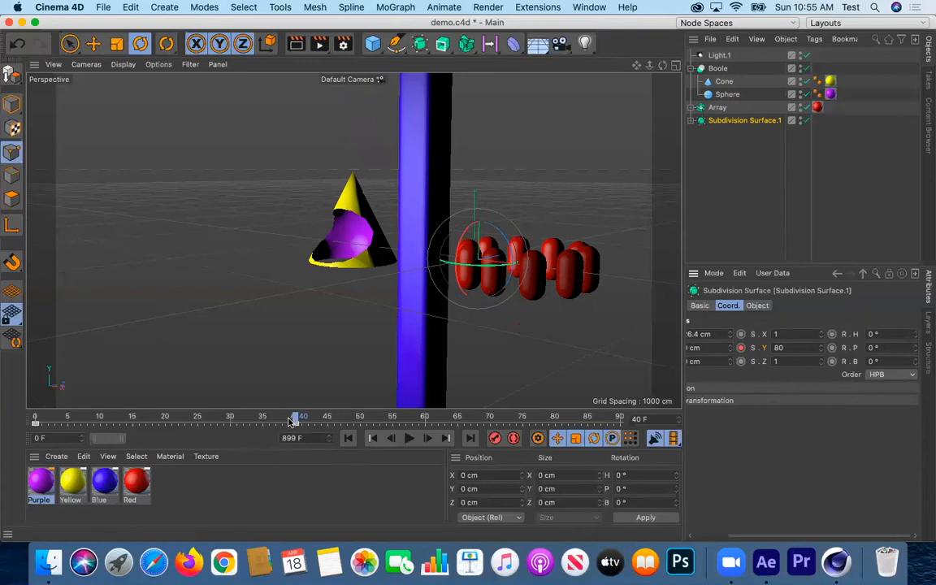
- Try Y scales of 0 and 1 for Subdivision Surface.1 at frame 80 without a keyframe, and return to frame 0
drag(294, 420, 560, 420)
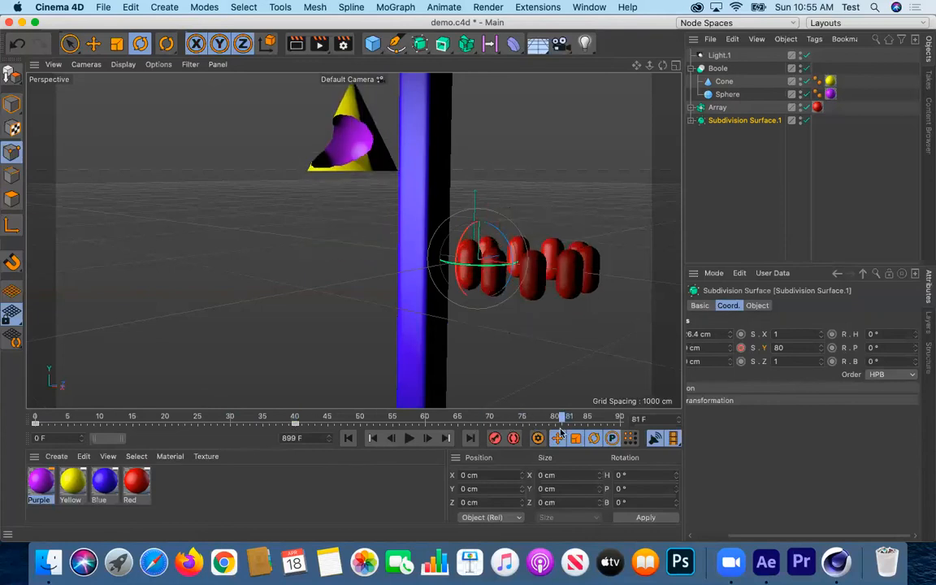
click(794, 348)
text(0)
key(Return)
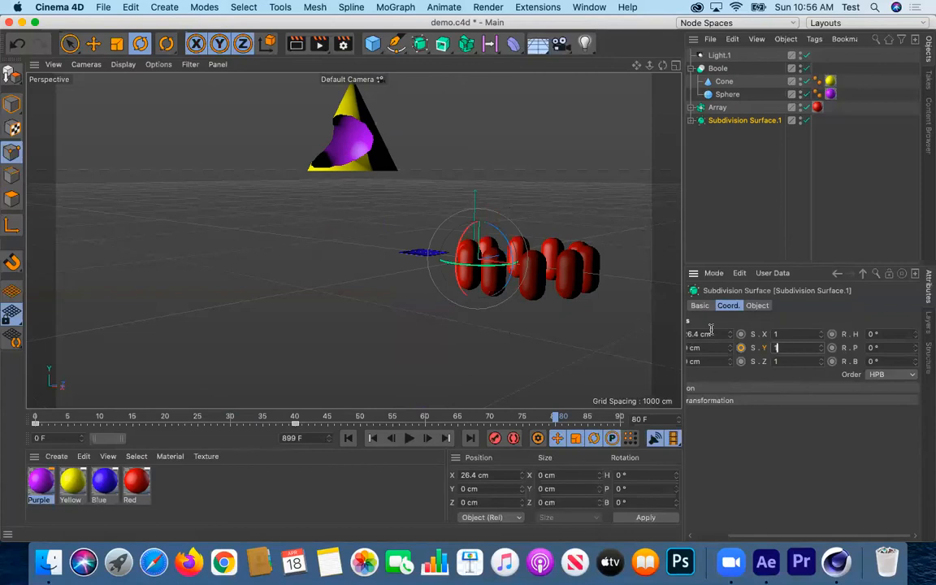
key(Return)
drag(557, 418, 22, 398)
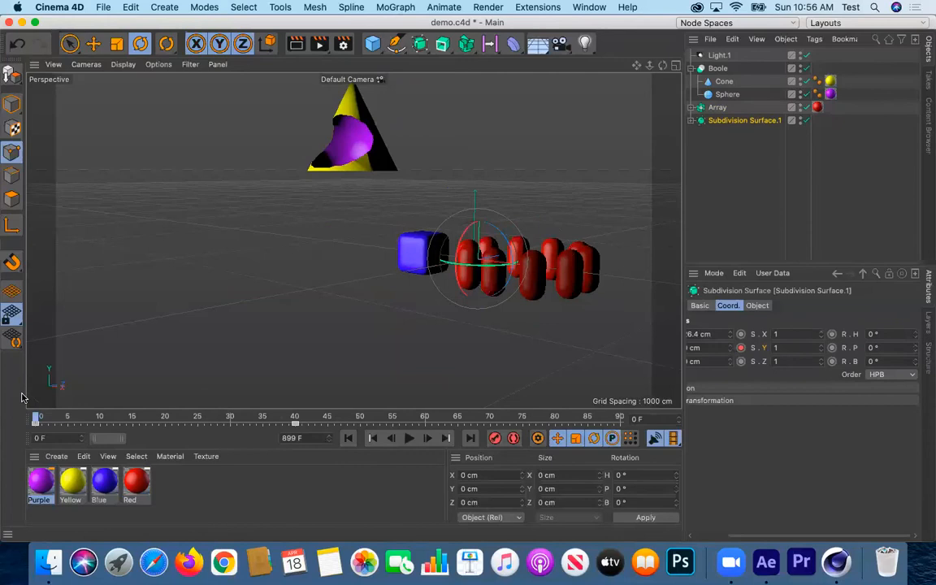
- Keyframe Subdivision Surface.1's Y scale at 1 on frame 80 and return to frame 0
click(557, 419)
double_click(798, 345)
key(Return)
drag(555, 418, 24, 349)
- Play the animation from frame 0 and stop the playback
click(409, 438)
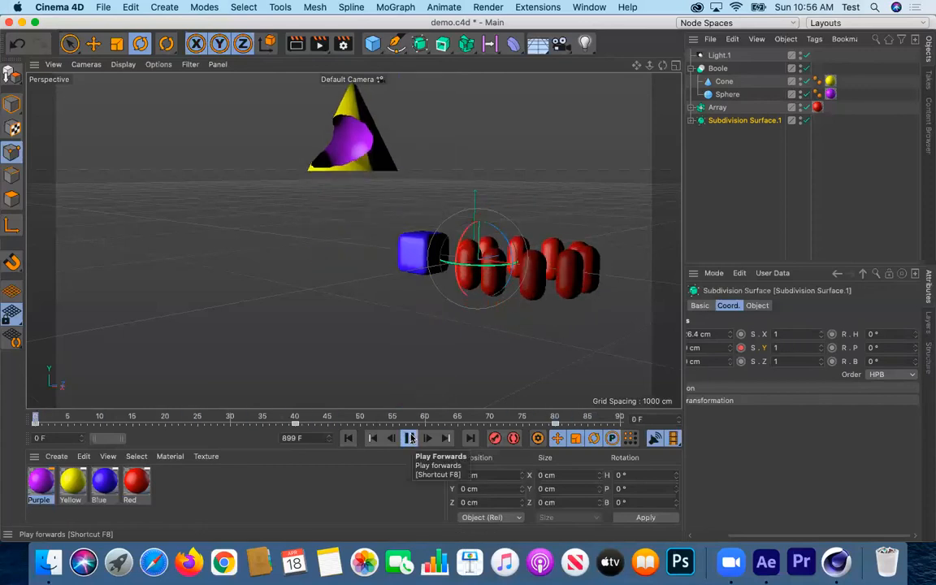
key(space)
click(412, 439)
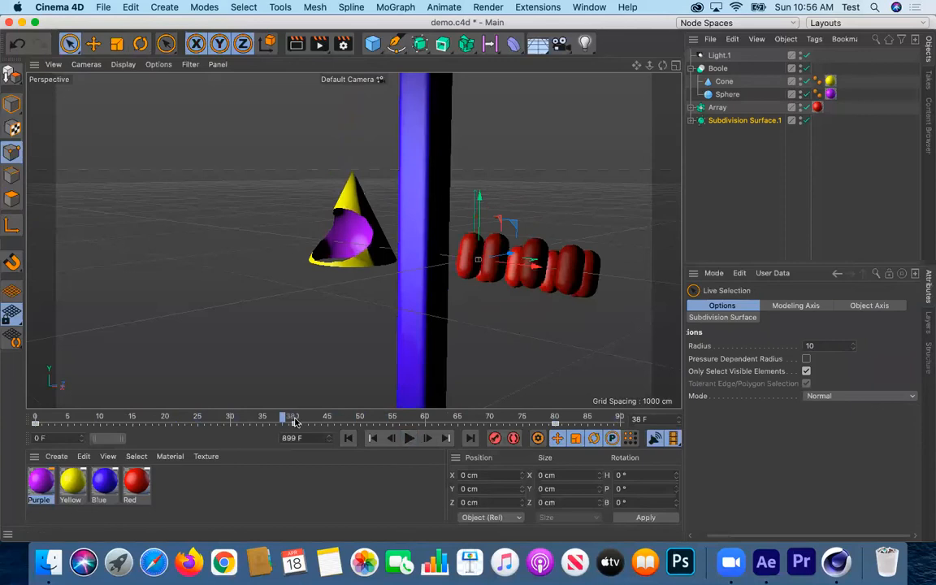
- Go to frame 40 and inspect the Y scale keyframes of Subdivision Surface.1 at frames 40 and 80
click(295, 422)
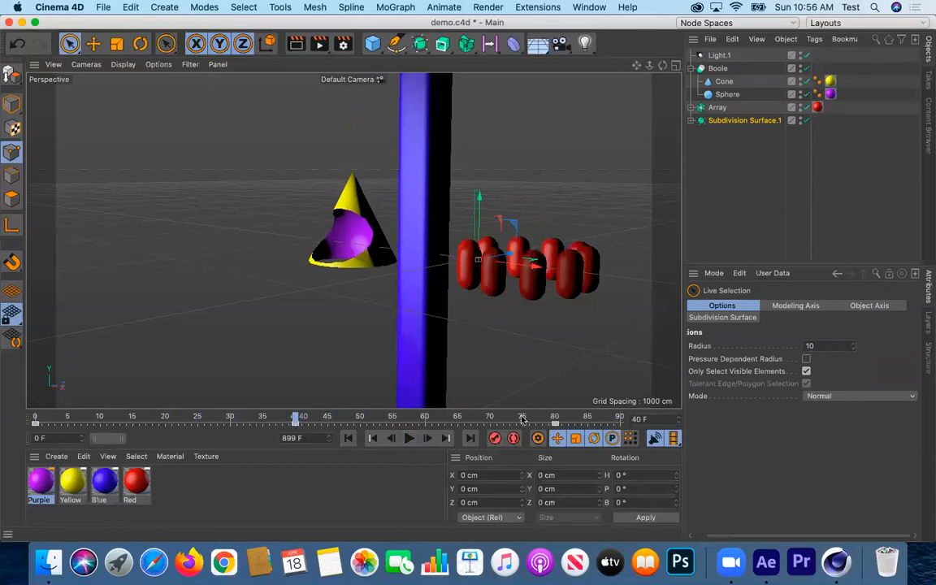
mouse_move(294, 420)
mouse_down()
mouse_move(70, 418)
mouse_move(43, 404)
mouse_move(296, 420)
mouse_up()
click(295, 423)
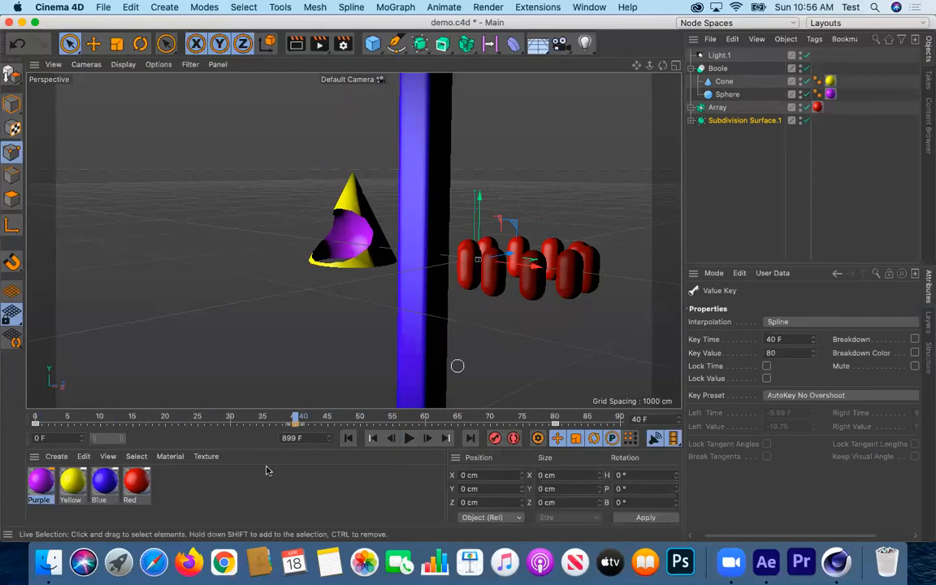
click(556, 423)
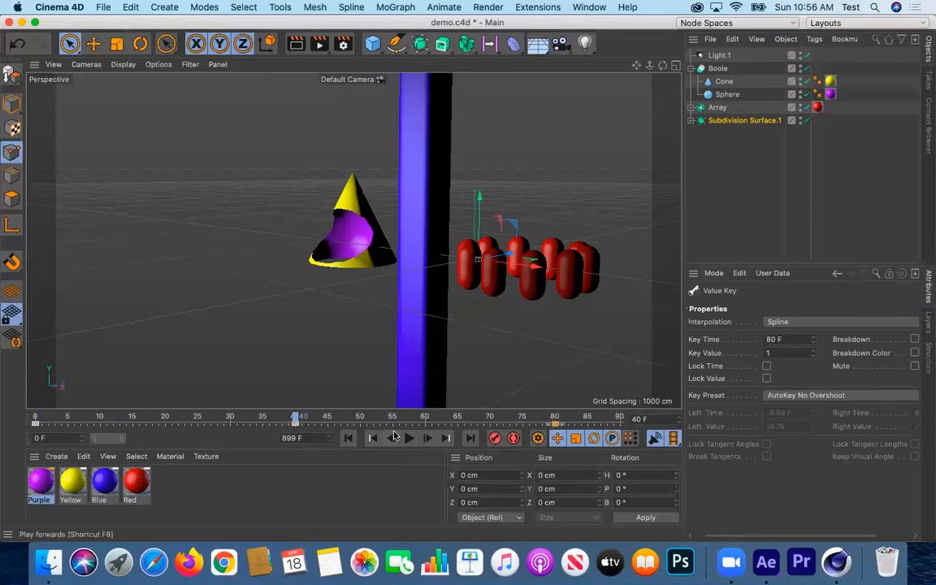
click(296, 423)
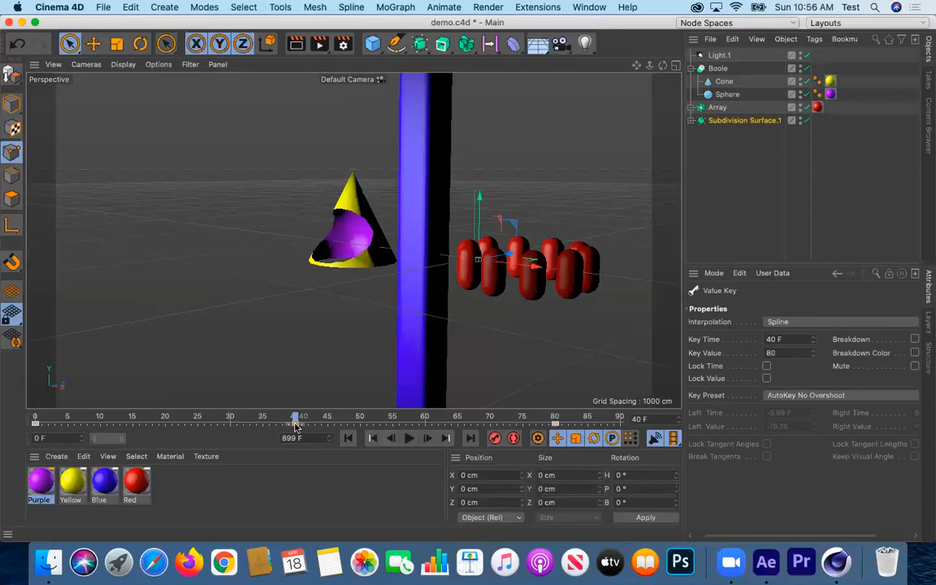
- Set Subdivision Surface.1's Y scale keyframe at frame 40 to 8 and play the animation from frame 0
click(790, 353)
click(790, 354)
key(Return)
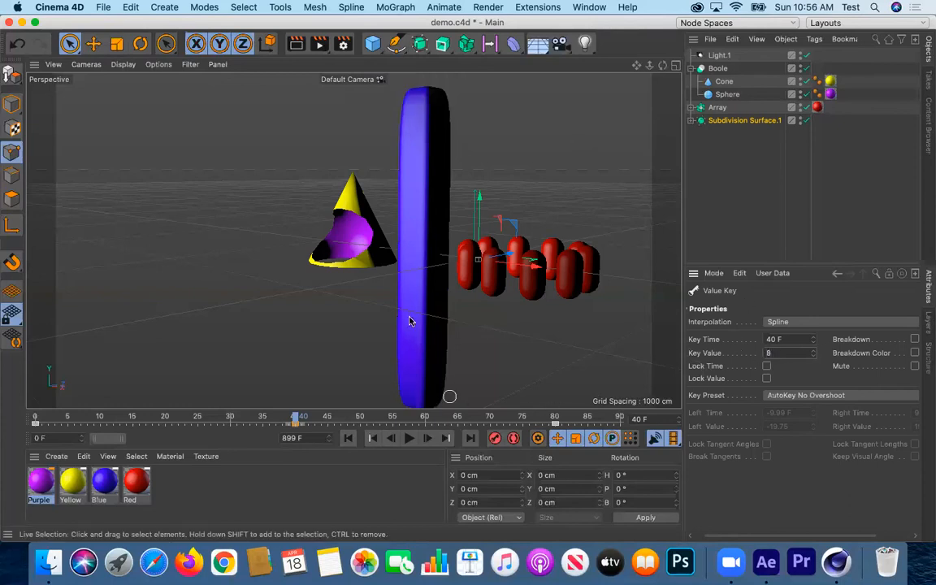
drag(299, 418, 3, 385)
key(F8)
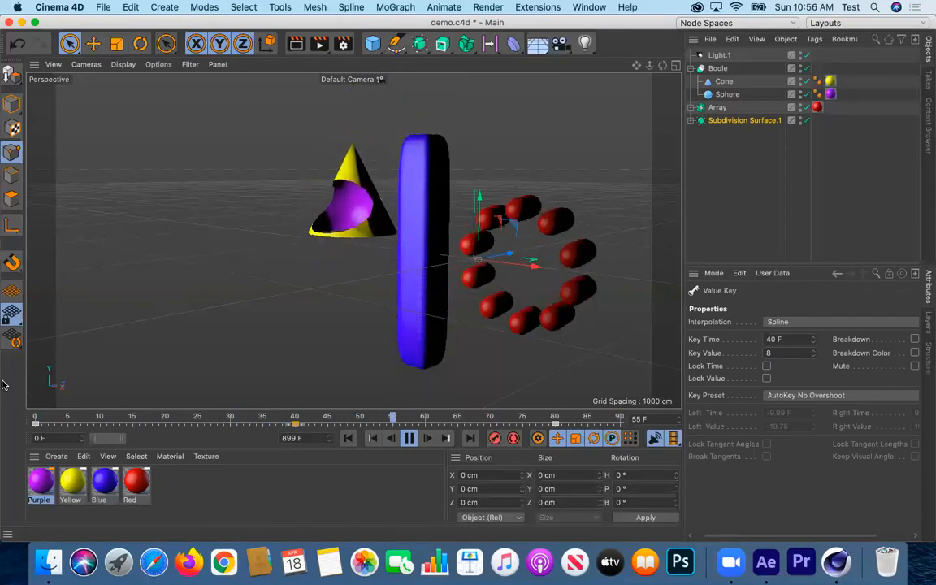
key(F8)
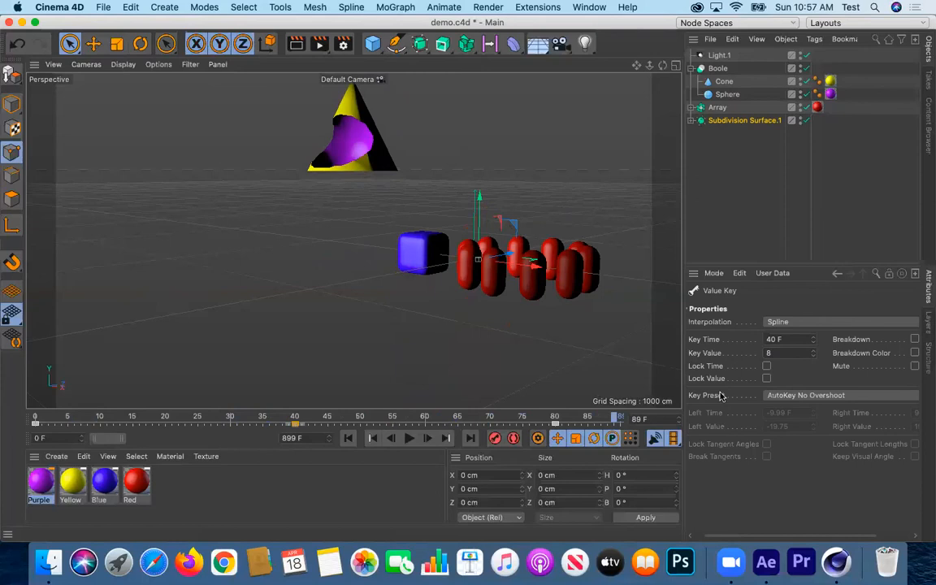
- Switch to After Effects and show the composition in a single view through the Active Camera
click(766, 563)
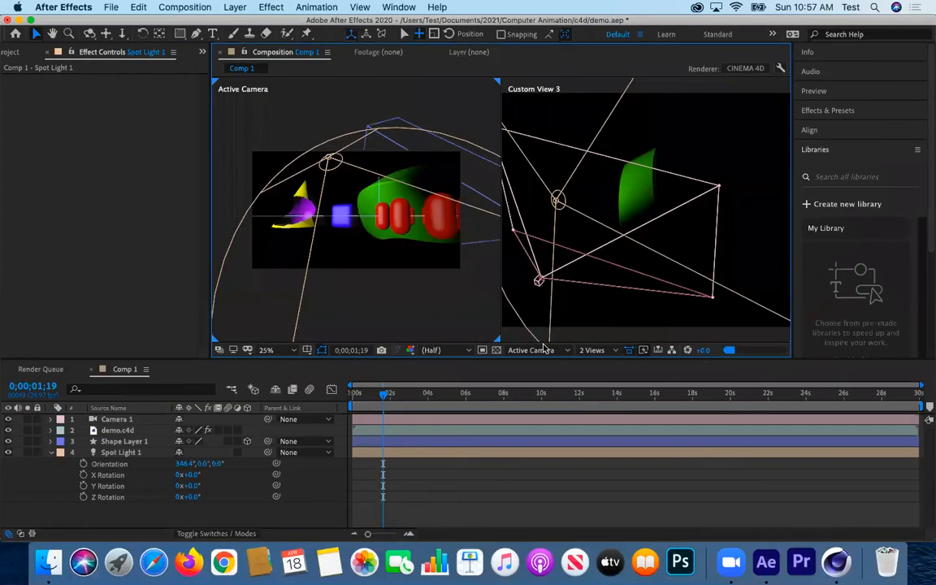
click(592, 350)
click(573, 362)
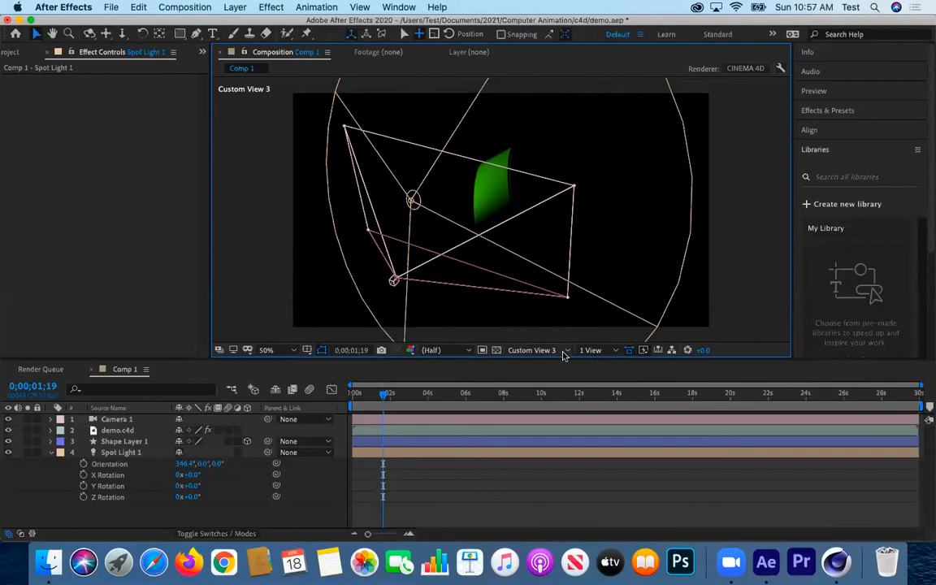
click(610, 351)
click(556, 351)
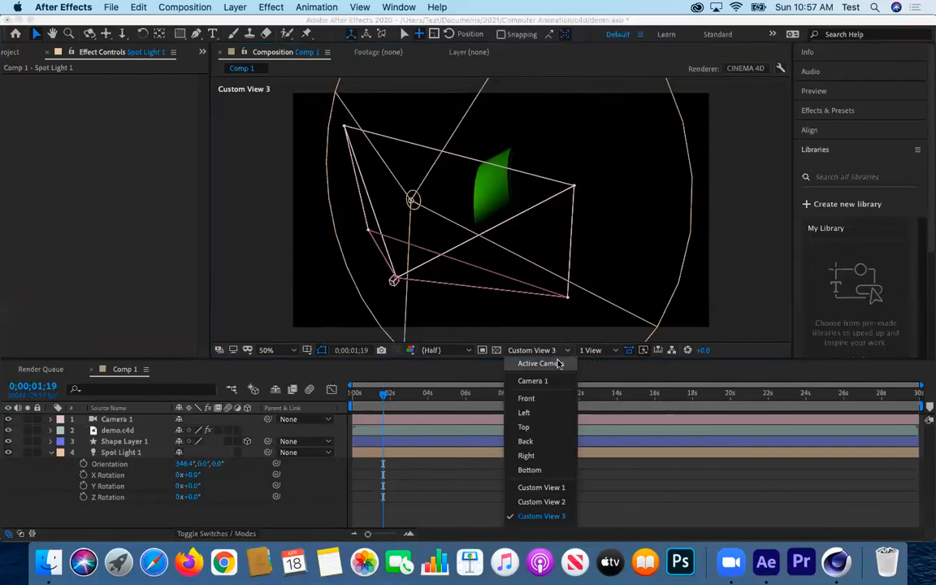
click(559, 364)
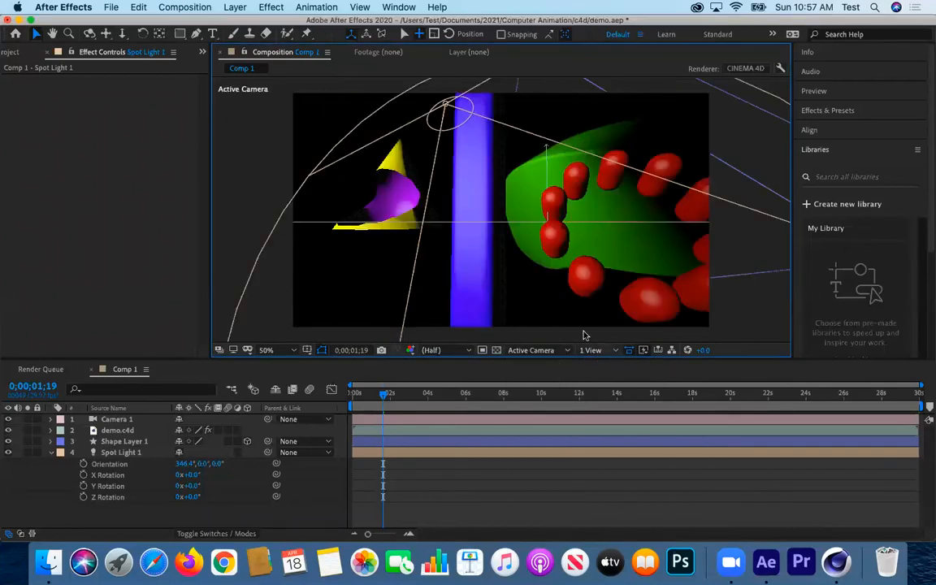
- Set Camera 1's Y Rotation to -28° and keyframe it at 0;00;00;00
click(122, 419)
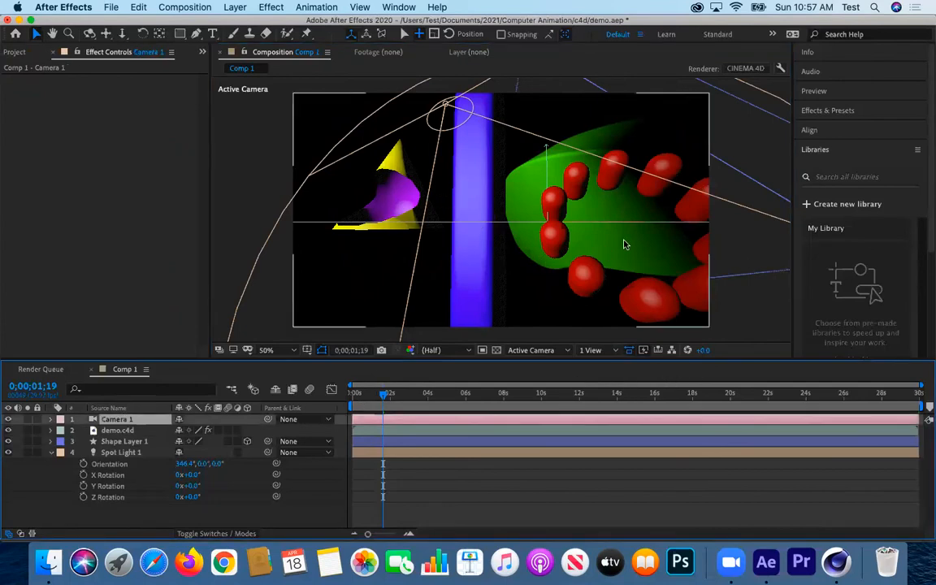
scroll(456, 231, down, 2)
scroll(453, 231, up, 2)
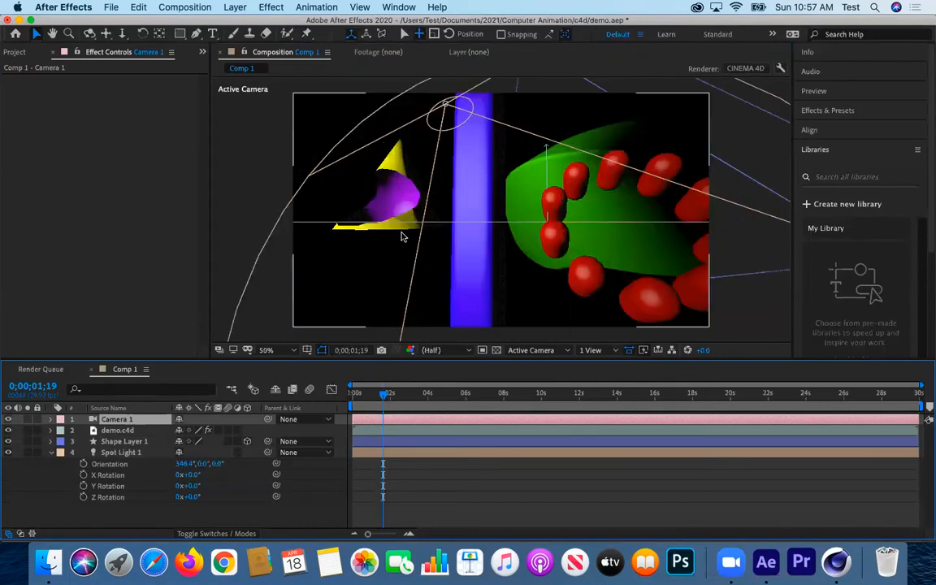
click(50, 421)
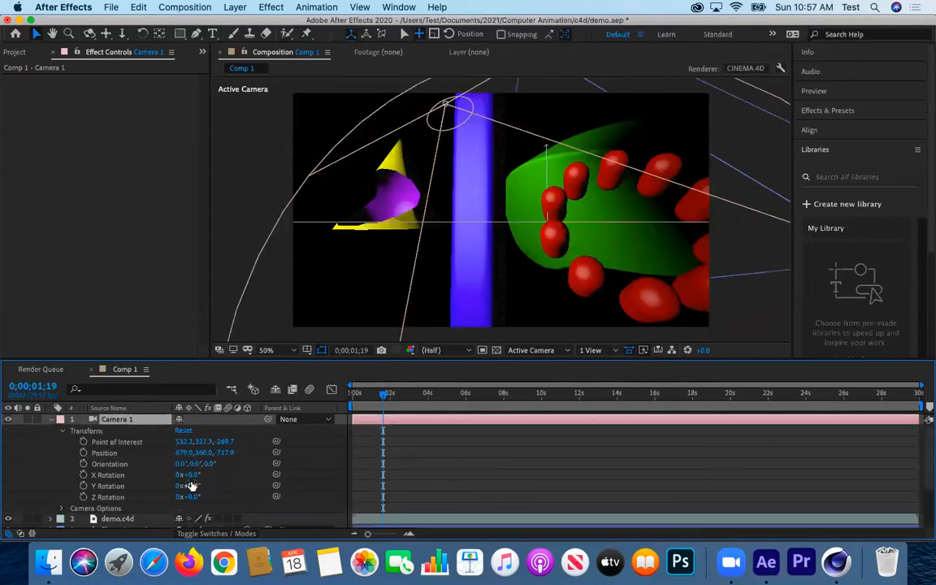
drag(188, 485, 165, 485)
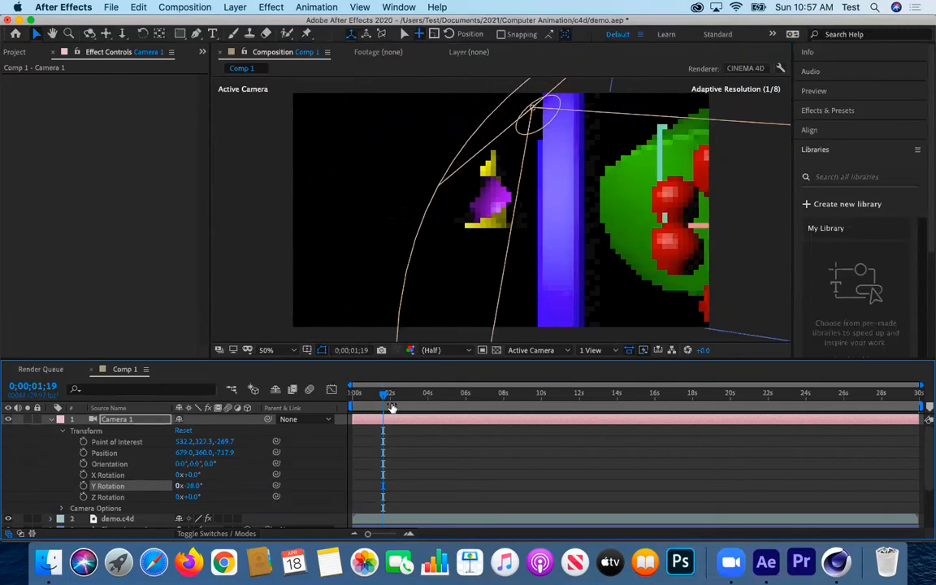
drag(393, 394, 352, 395)
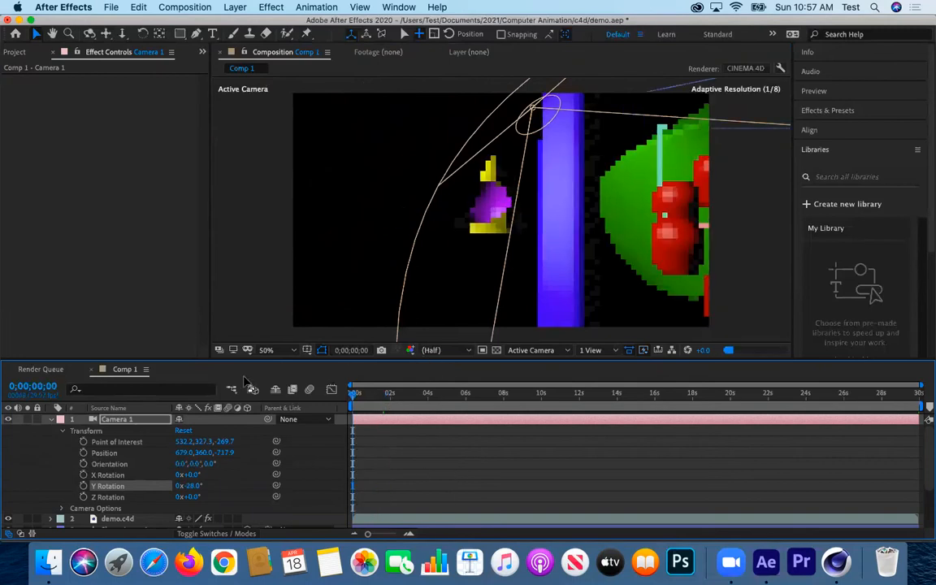
click(83, 485)
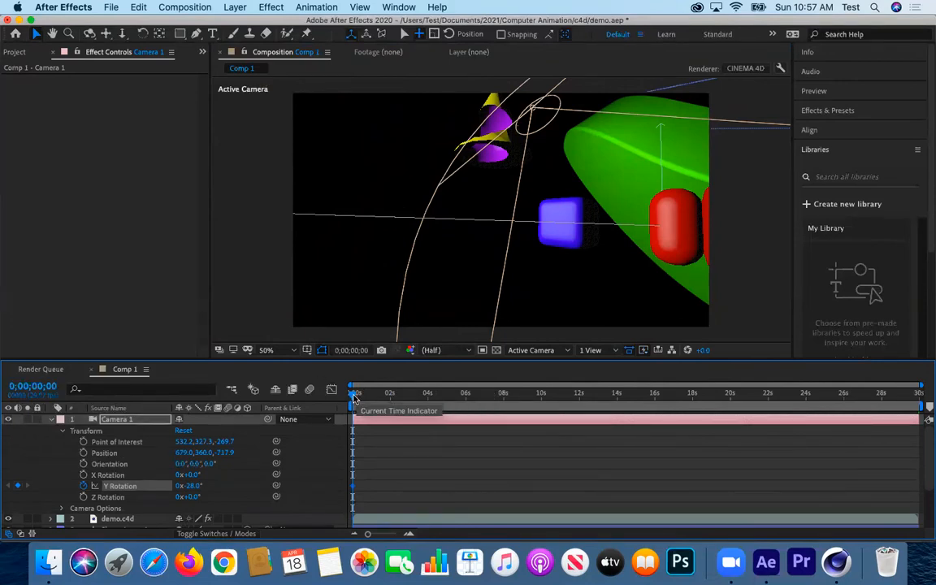
- Keyframe Camera 1's Y Rotation at 64° on 0;00;04;07 and return to the start of the composition
drag(355, 398, 412, 404)
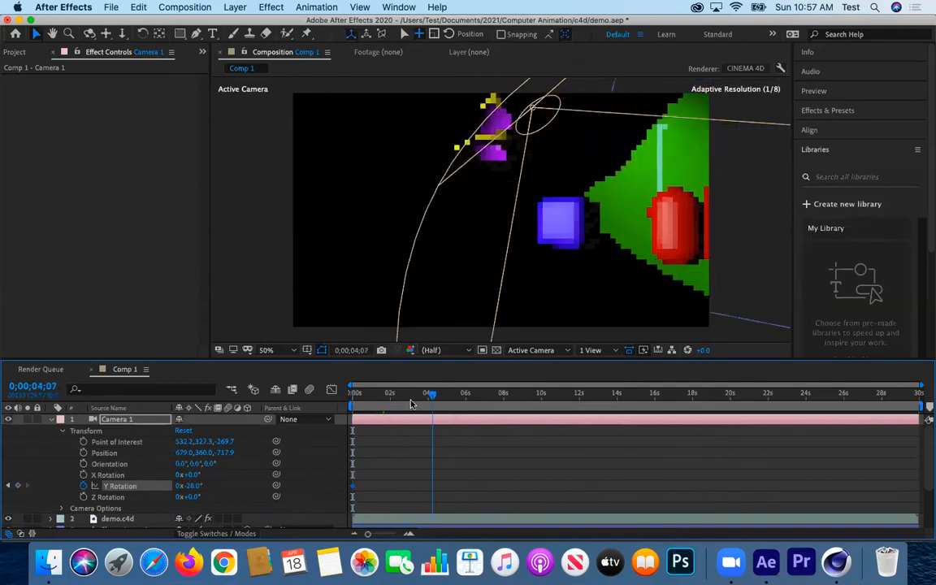
drag(195, 486, 244, 475)
drag(429, 398, 356, 400)
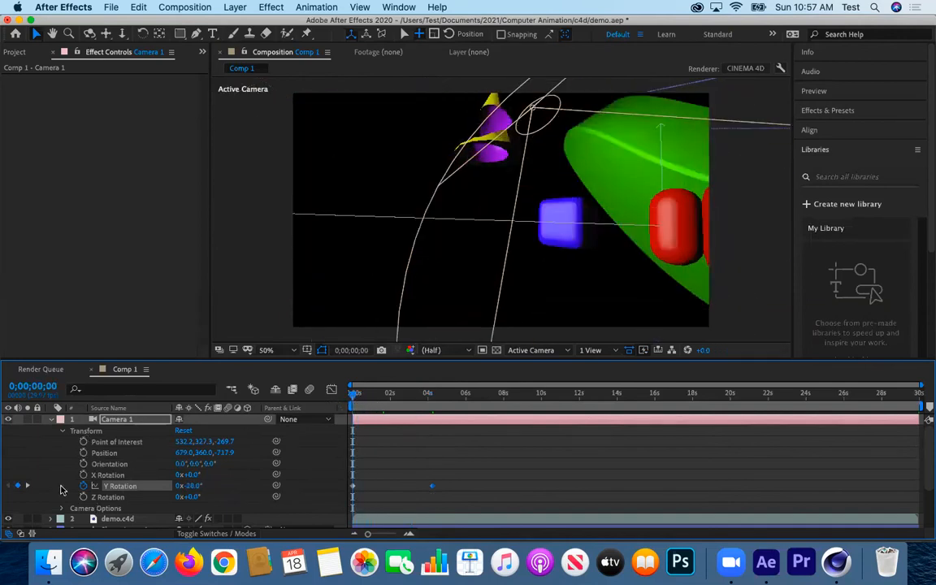
- Move Camera 1 back to a Z position of -1051.9 and set its Y position to 257
key(p)
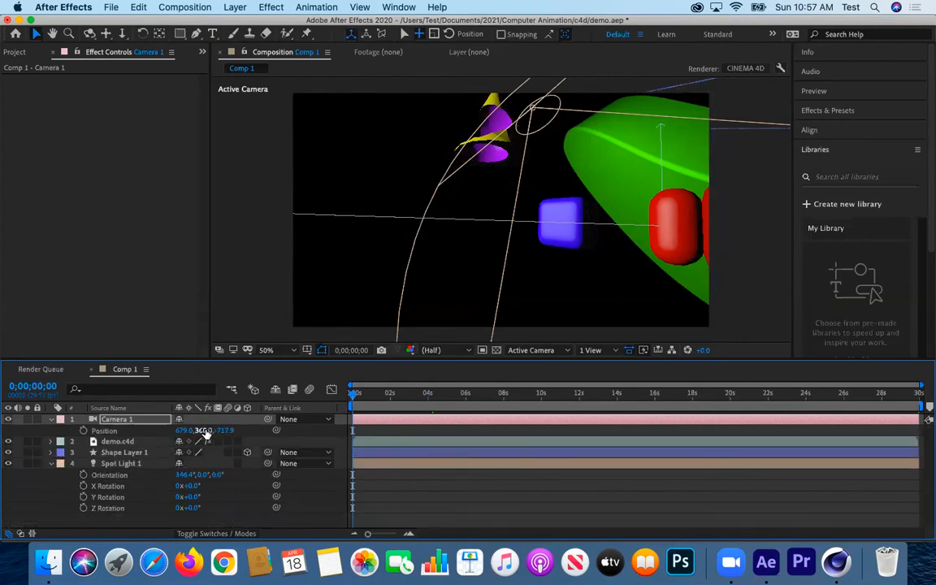
drag(231, 430, 5, 427)
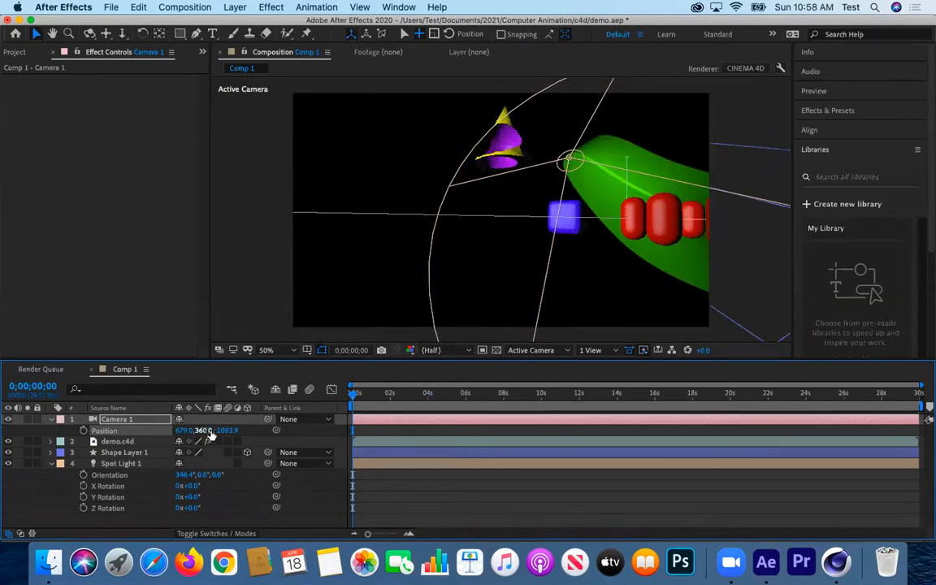
drag(230, 430, 252, 430)
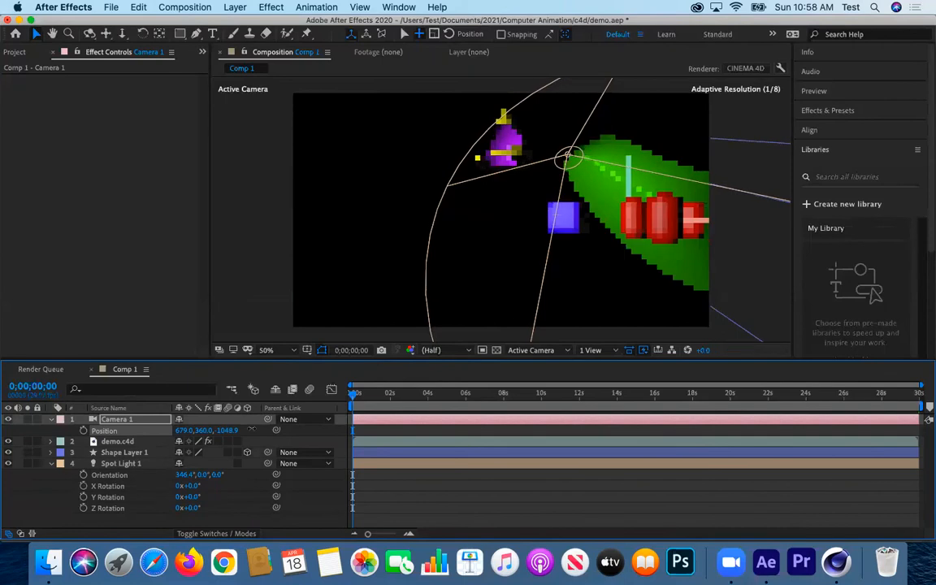
click(206, 431)
text(397)
key(Return)
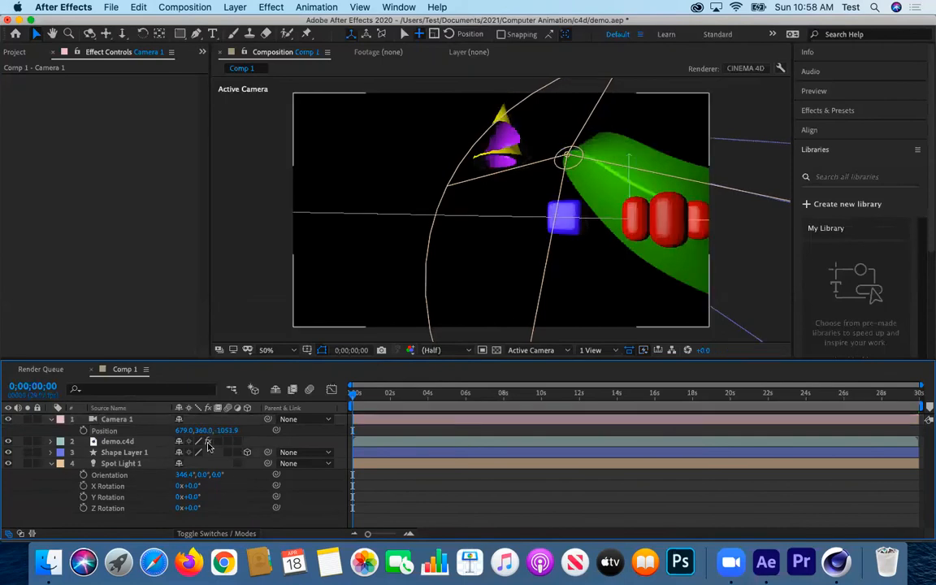
drag(206, 431, 131, 439)
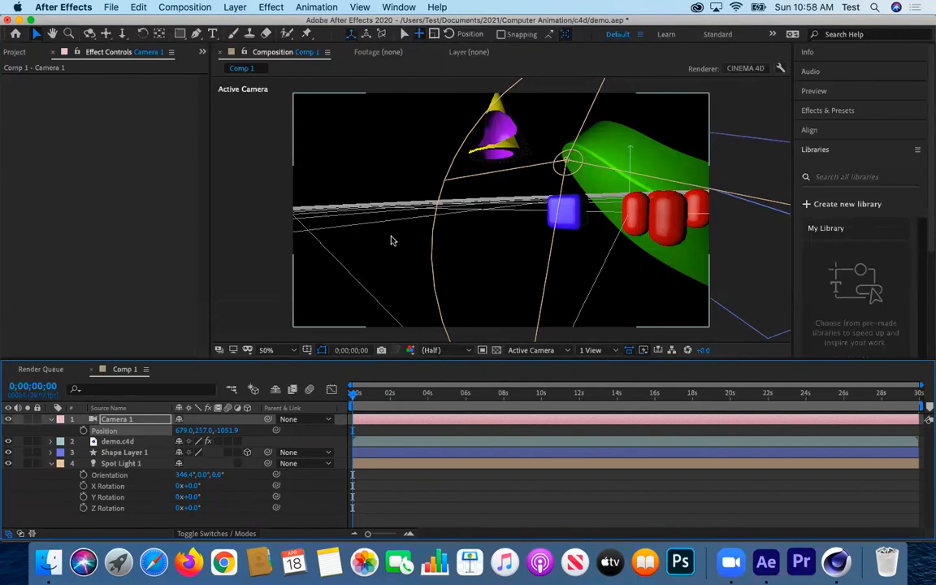
- Switch to Cinema 4D and hide the workplane in the perspective viewport
click(836, 562)
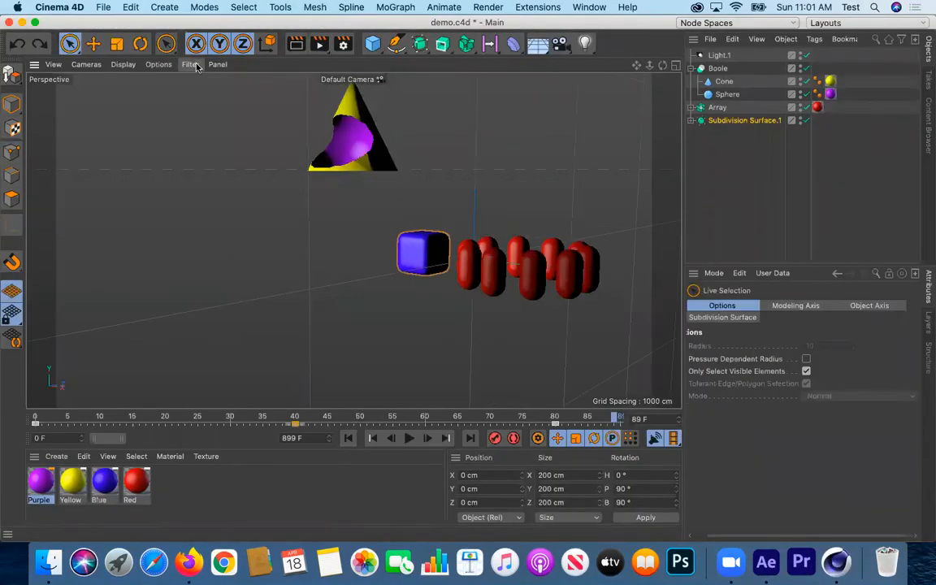
click(192, 65)
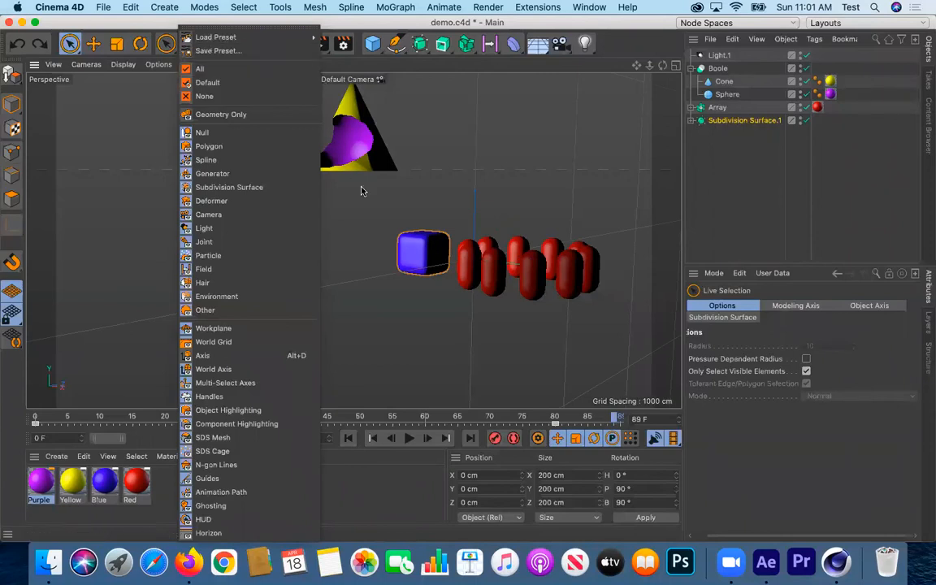
click(246, 330)
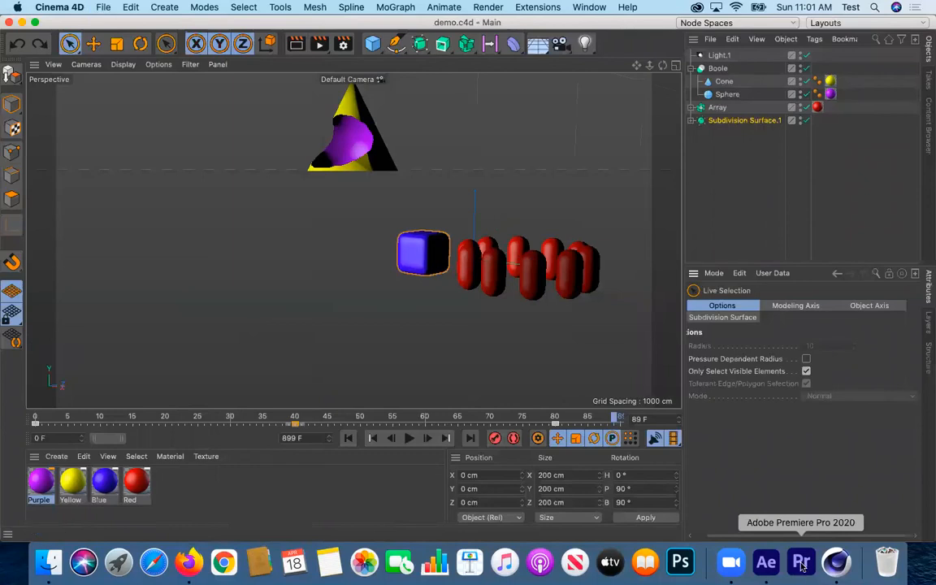
- Switch to After Effects and end Comp 1's work area at Camera 1's second Y Rotation keyframe, 0;00;04;07
click(770, 567)
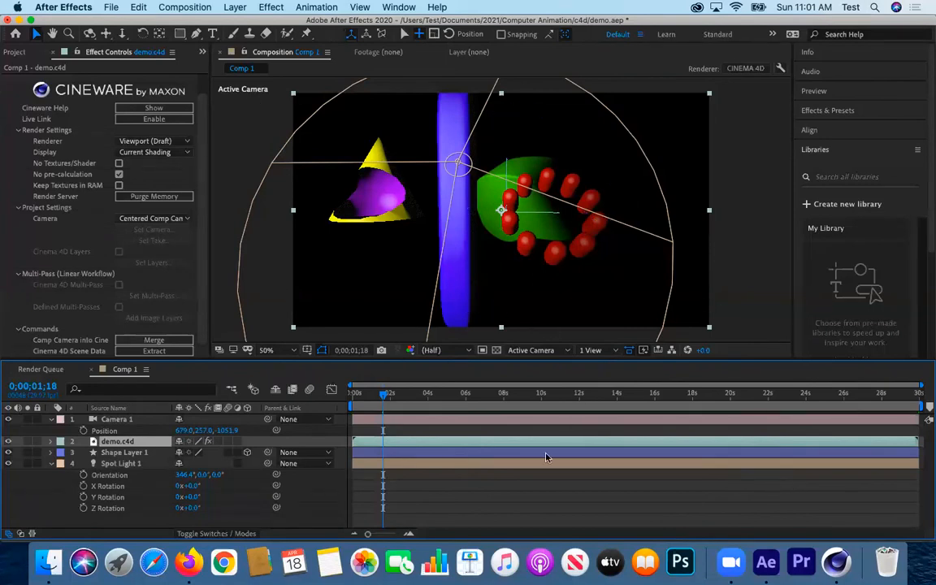
drag(386, 395, 414, 405)
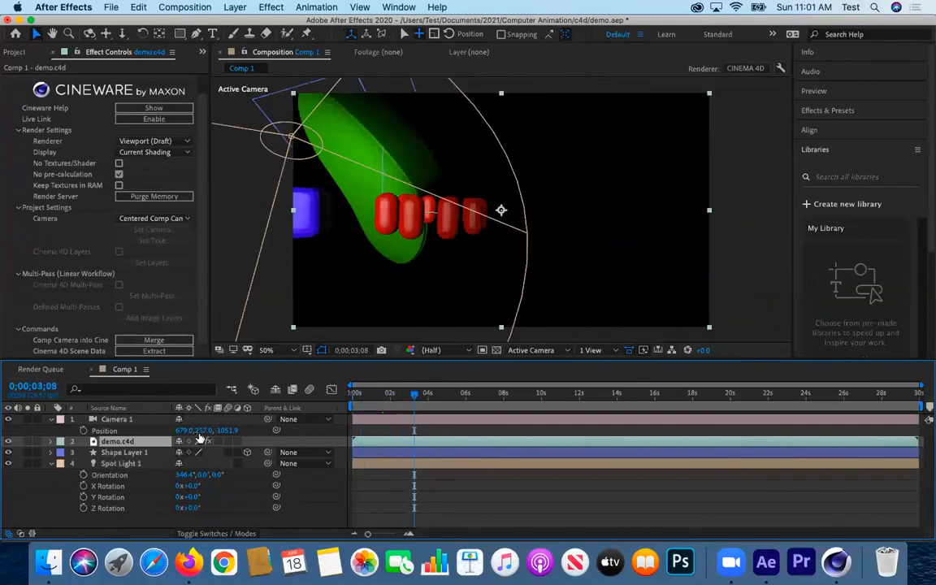
click(122, 420)
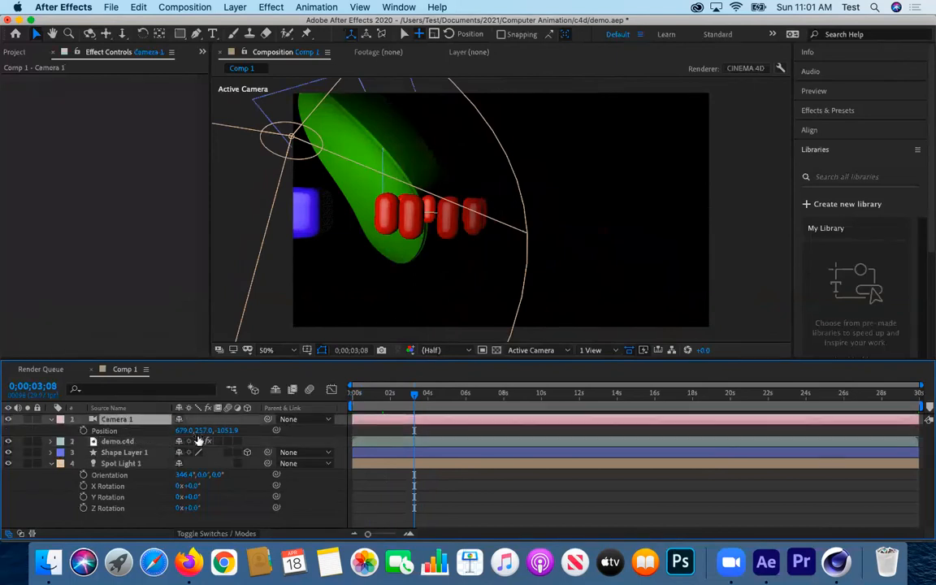
click(52, 420)
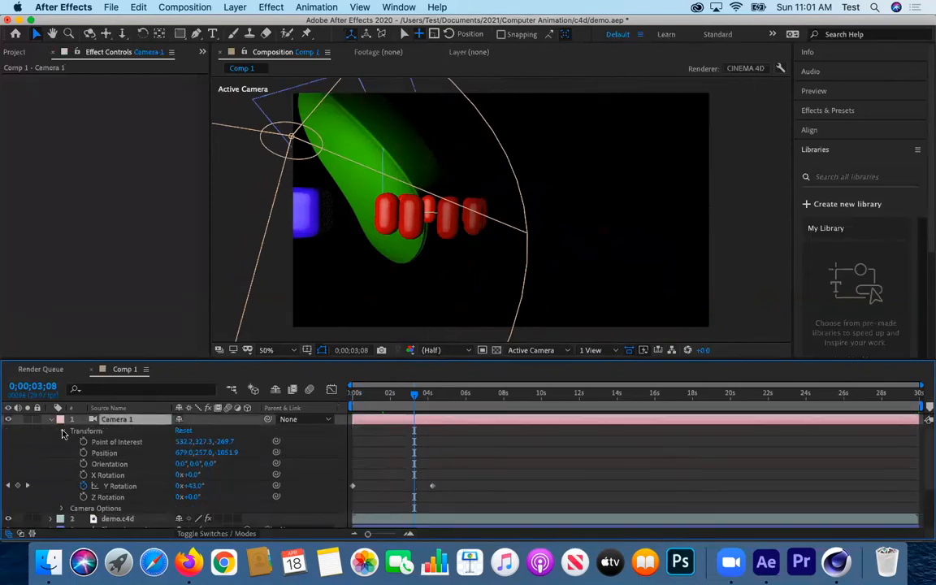
click(27, 486)
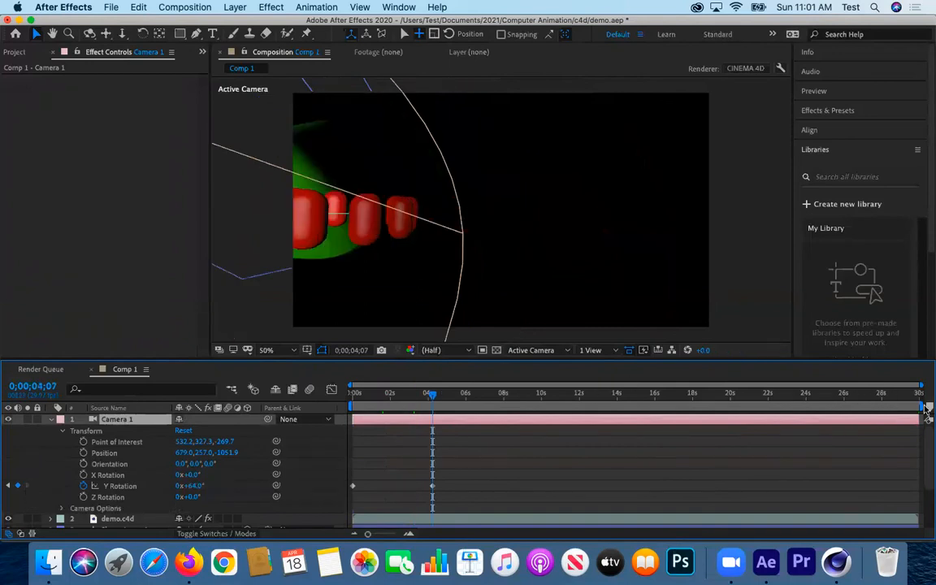
drag(920, 404, 436, 440)
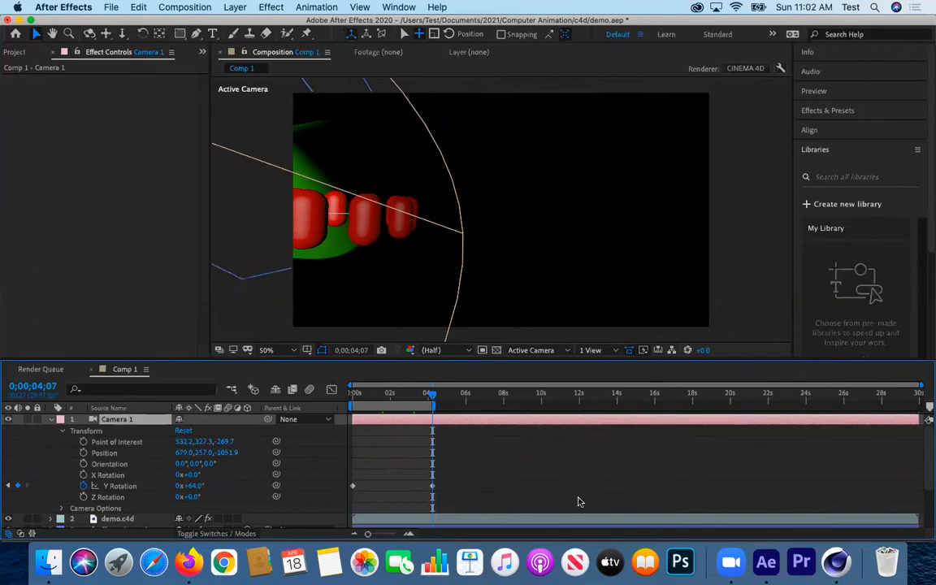
- Save the demo.aep project and add Comp 1 to the Adobe Media Encoder queue
click(109, 7)
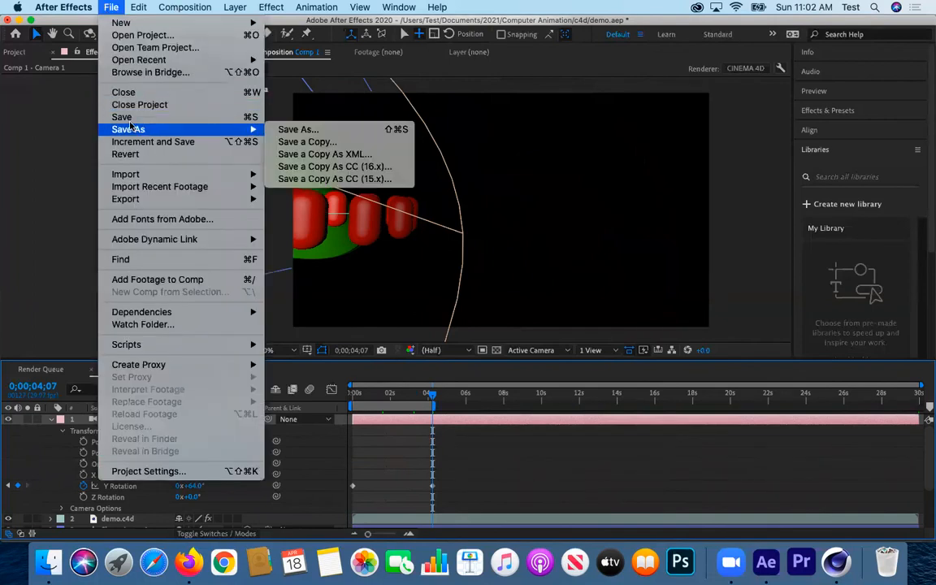
click(126, 121)
click(111, 6)
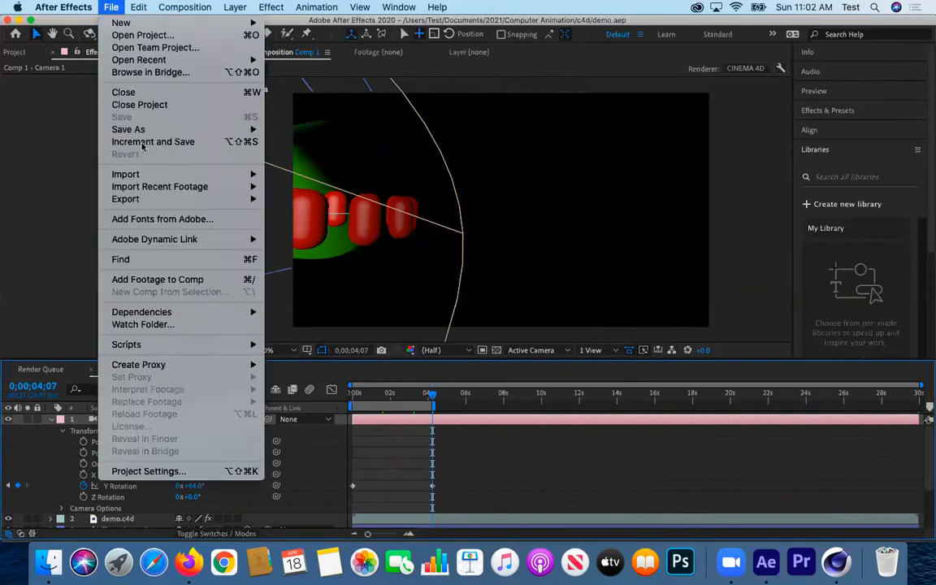
mouse_move(243, 199)
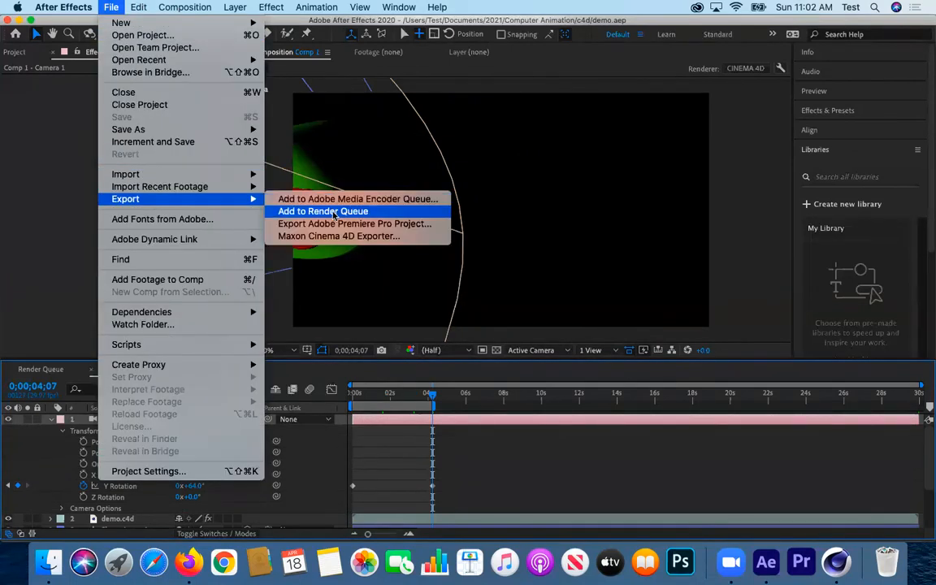
click(335, 201)
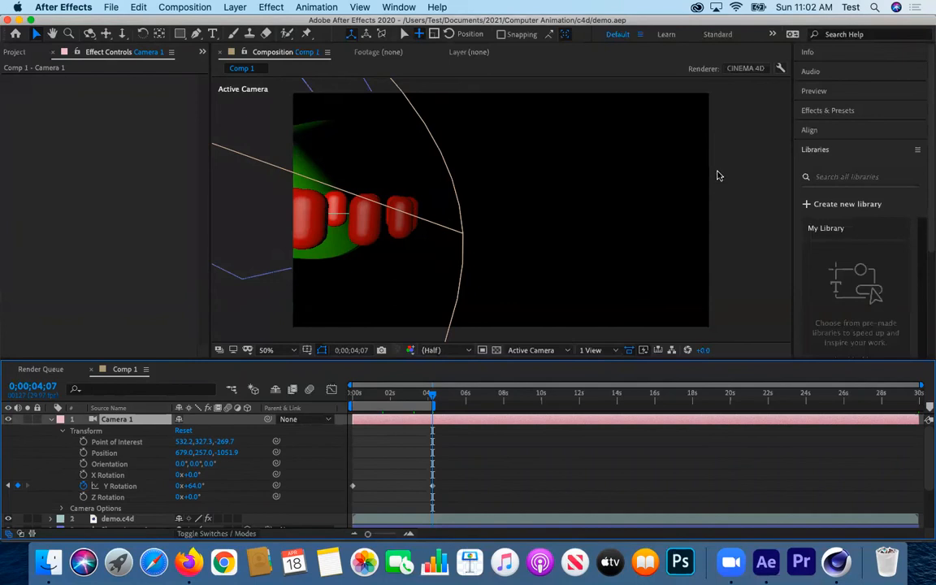
- Try to render Comp 1 through the After Effects render queue with Best Settings and Lossless output, and stop the render
click(111, 8)
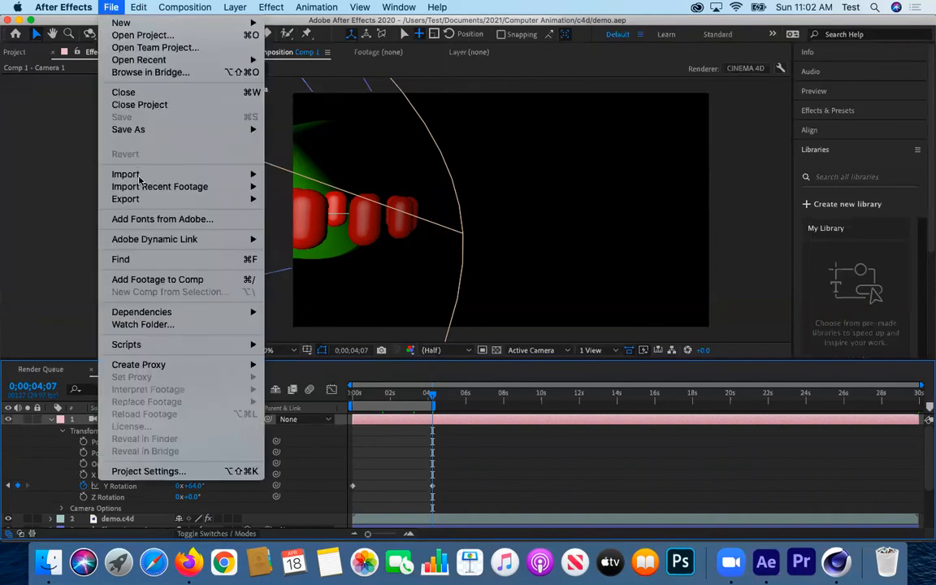
mouse_move(146, 198)
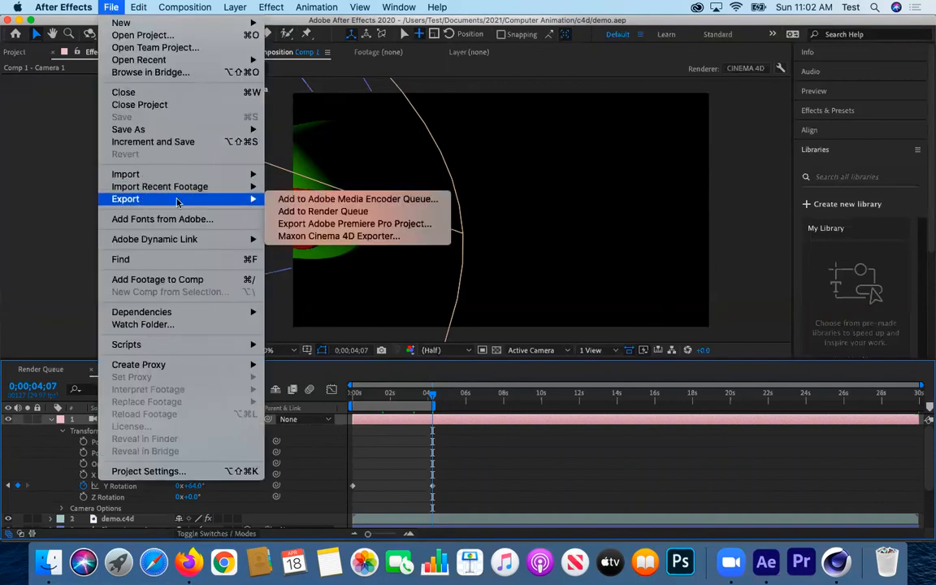
click(338, 213)
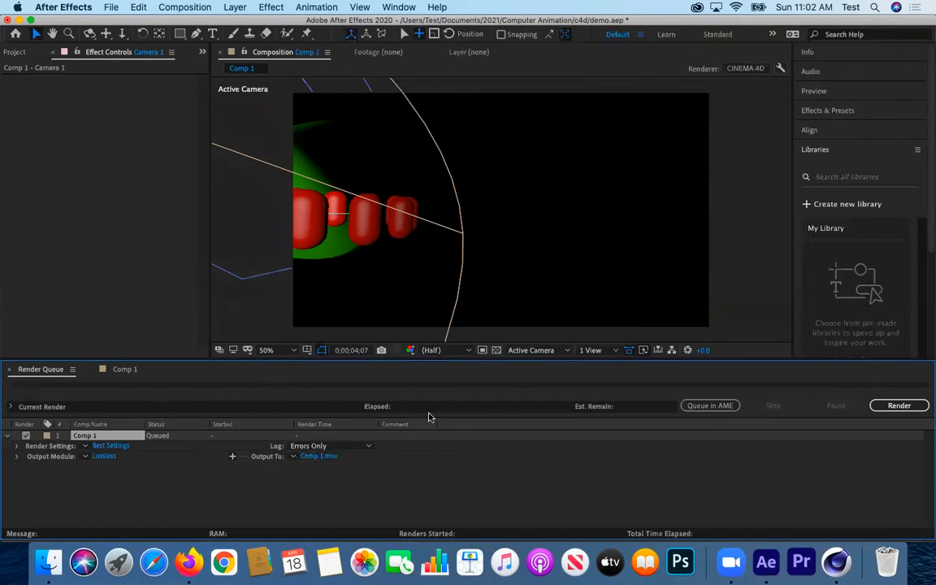
click(899, 406)
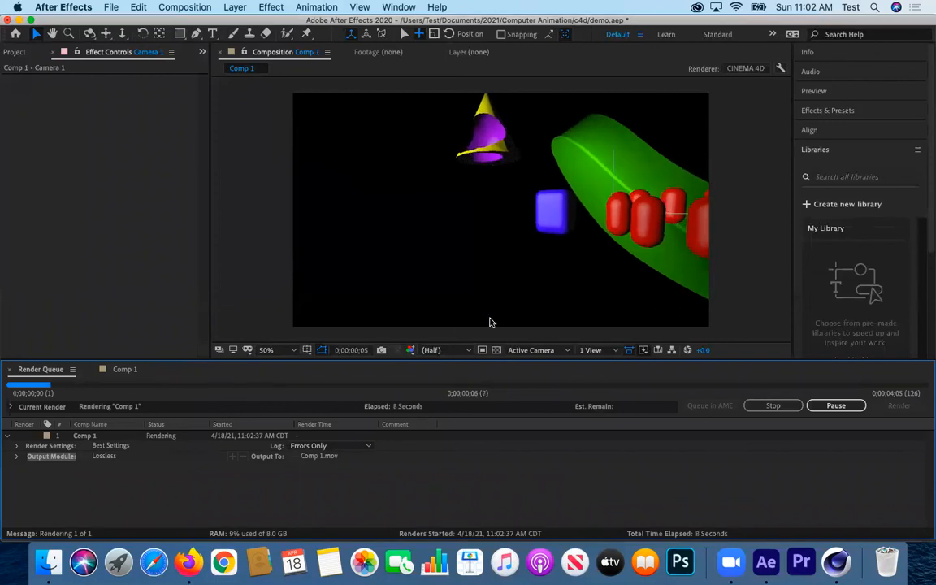
click(837, 408)
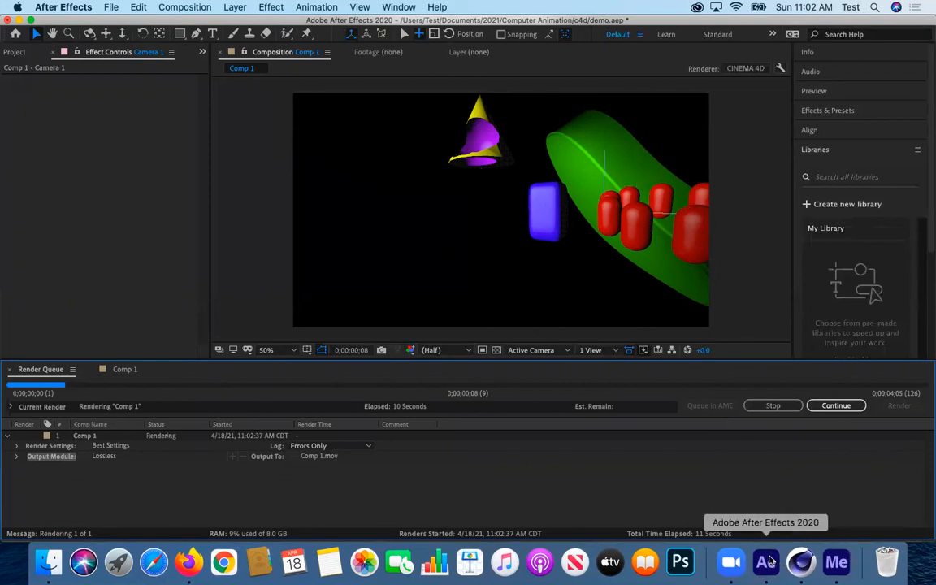
click(773, 406)
- Switch to Cinema 4D, show the object axis and toggle the world axis display in the perspective viewport
click(801, 562)
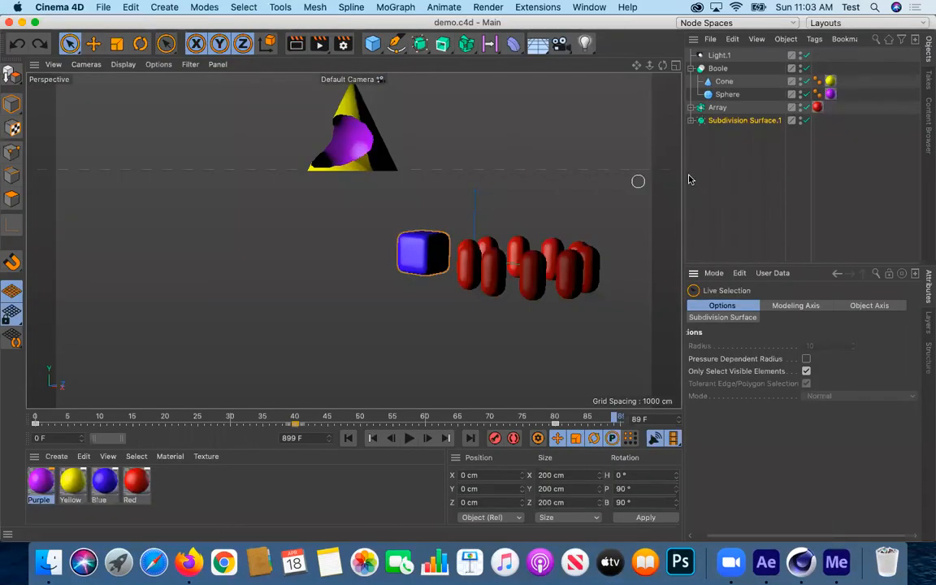
click(188, 65)
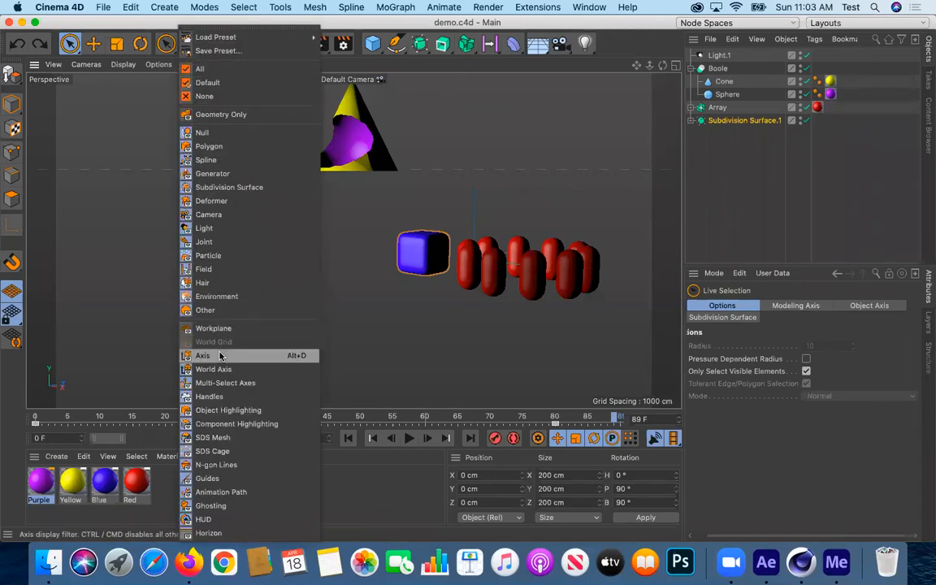
click(218, 355)
click(191, 64)
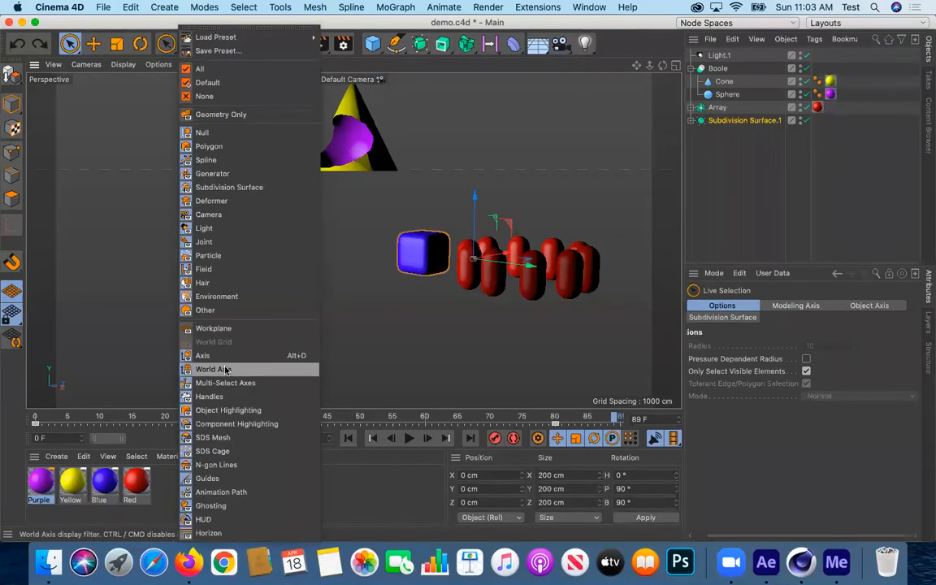
click(226, 368)
click(218, 65)
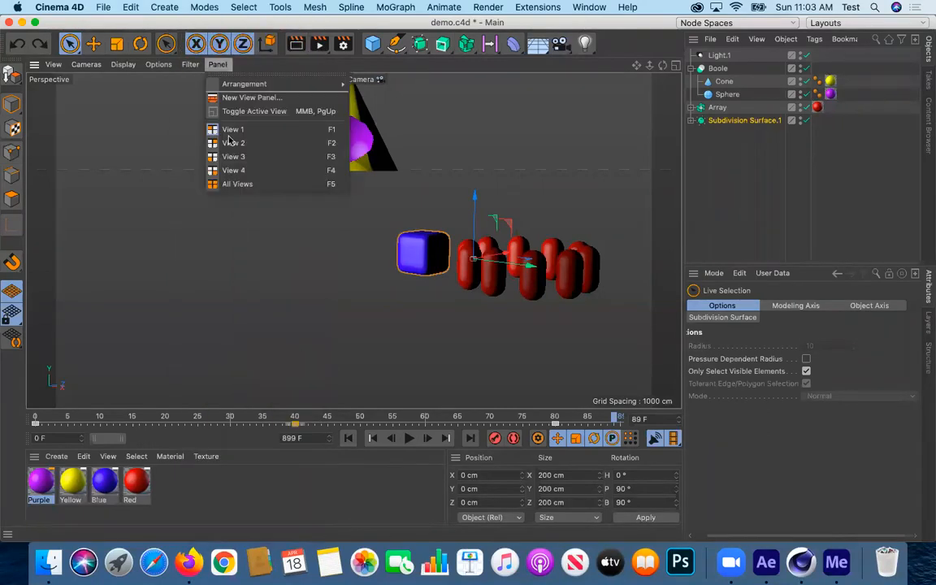
click(118, 130)
- Hide the selected object's axis in the perspective viewport using the display filters
click(192, 64)
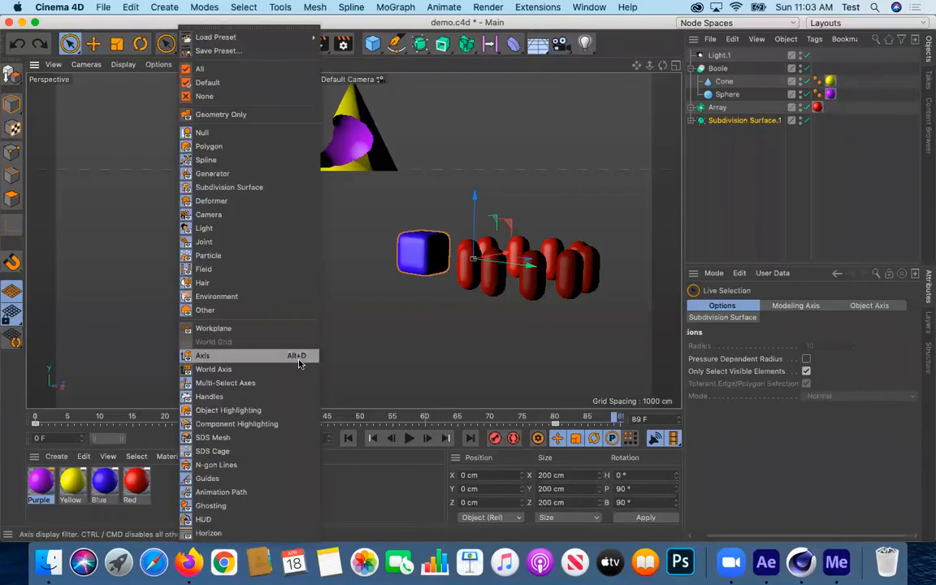
click(269, 383)
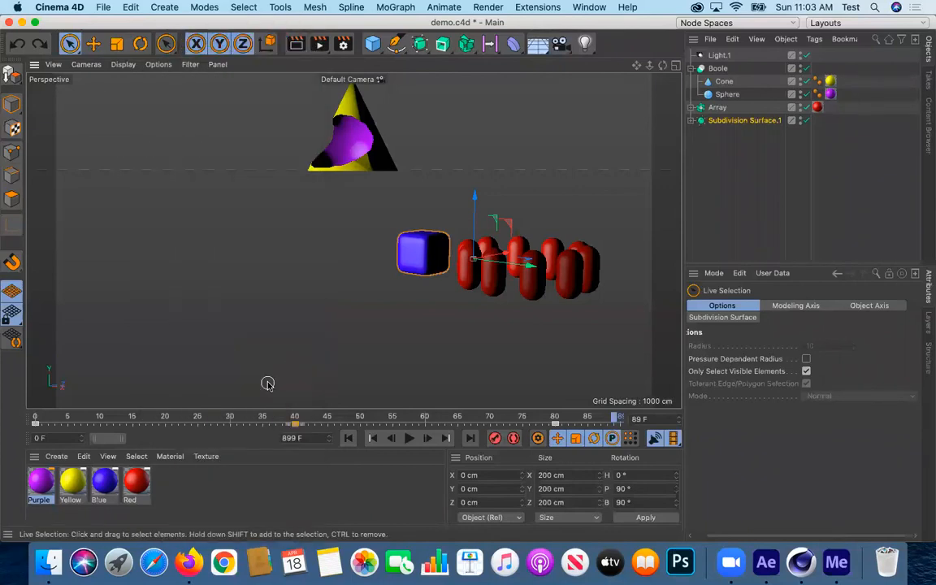
click(191, 70)
click(204, 328)
click(192, 64)
click(204, 296)
click(190, 64)
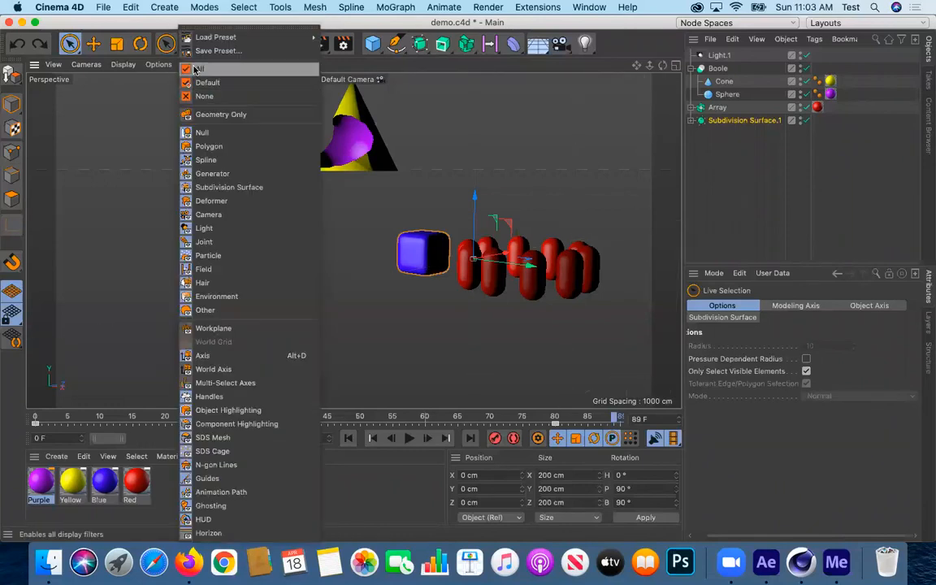
click(239, 356)
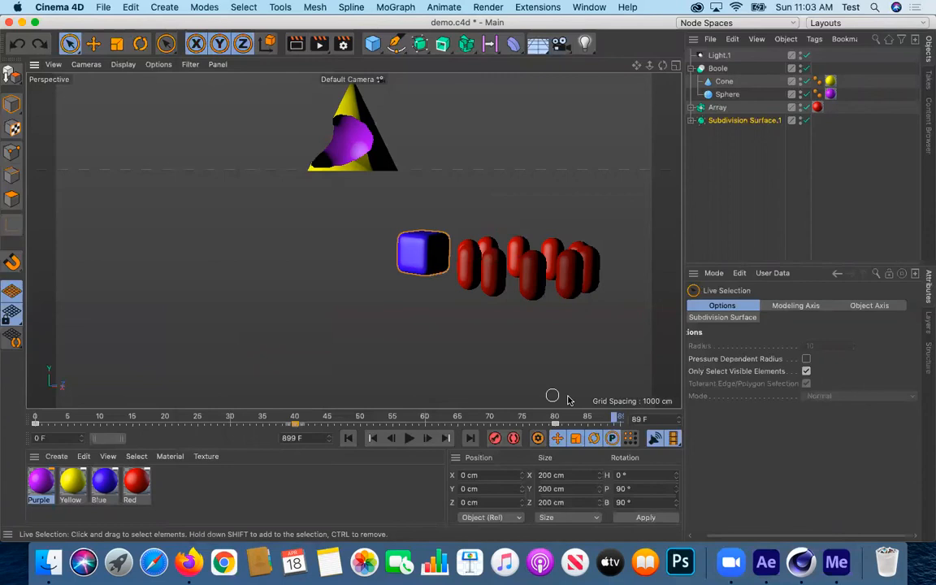
- Switch to After Effects, close the render queue and move Comp 1's current time to 0;00;01;08
click(766, 562)
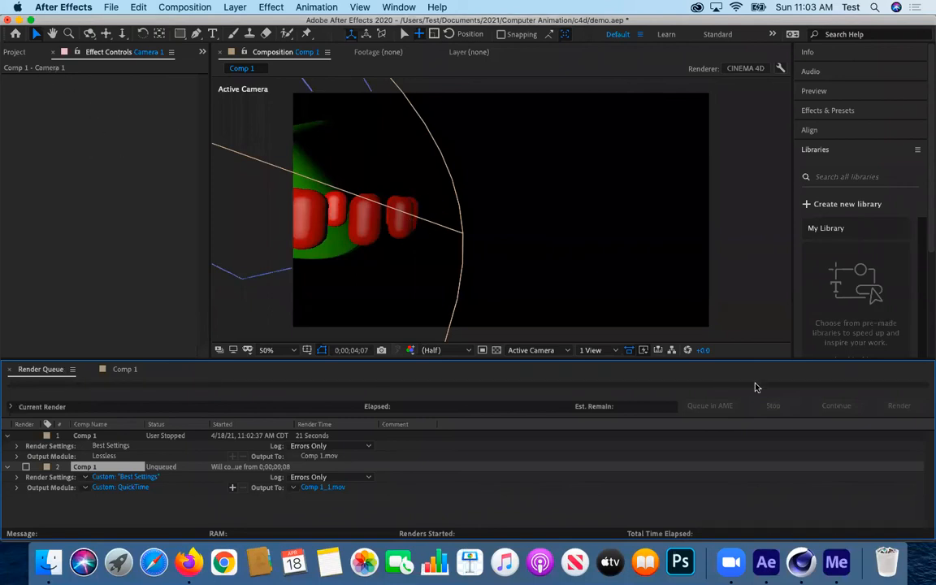
click(8, 371)
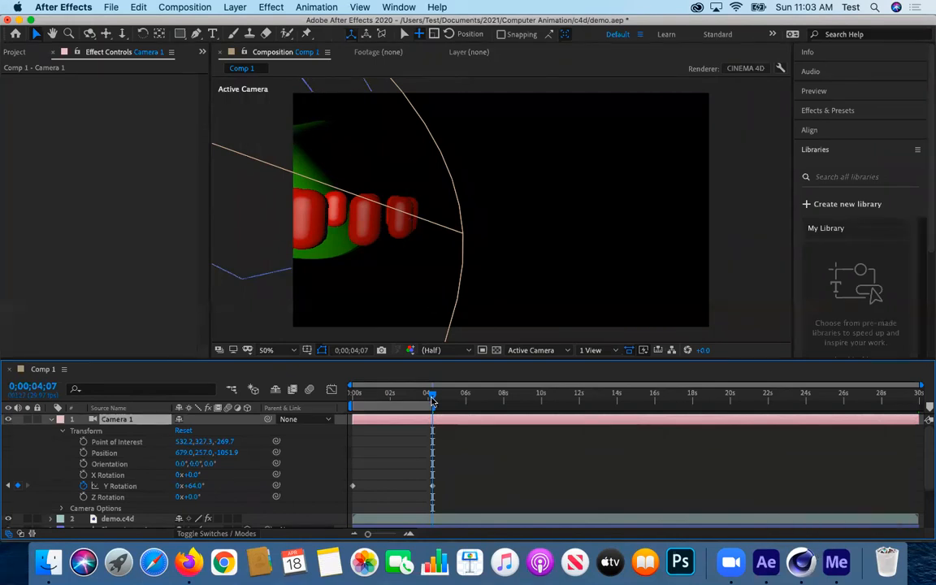
drag(431, 399, 376, 398)
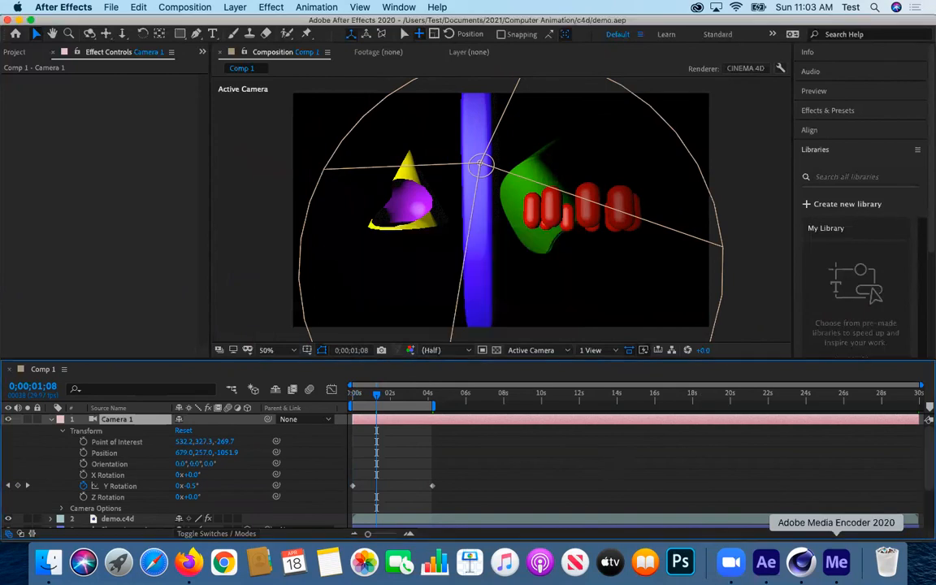
- Export Comp 1 from After Effects to the Adobe Media Encoder queue
click(110, 8)
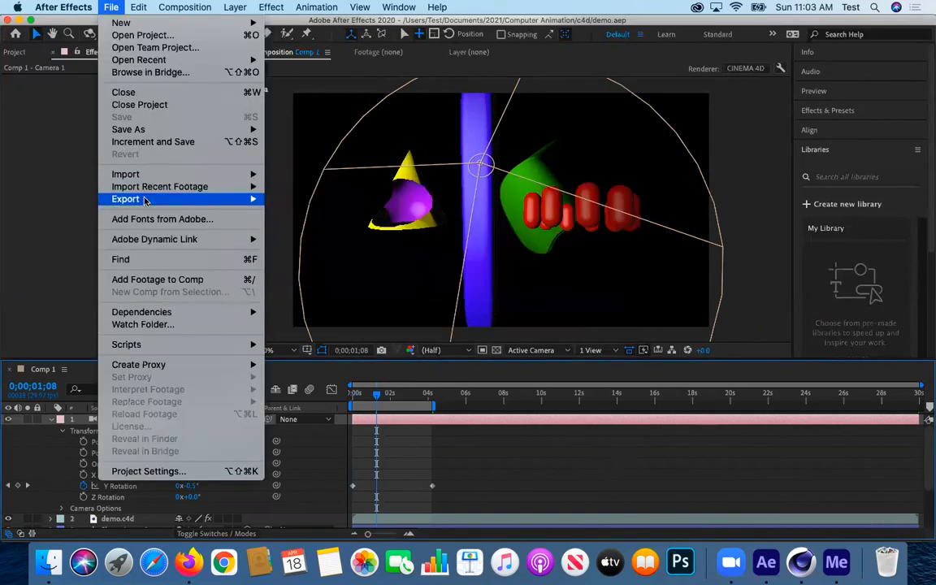
mouse_move(150, 199)
click(362, 208)
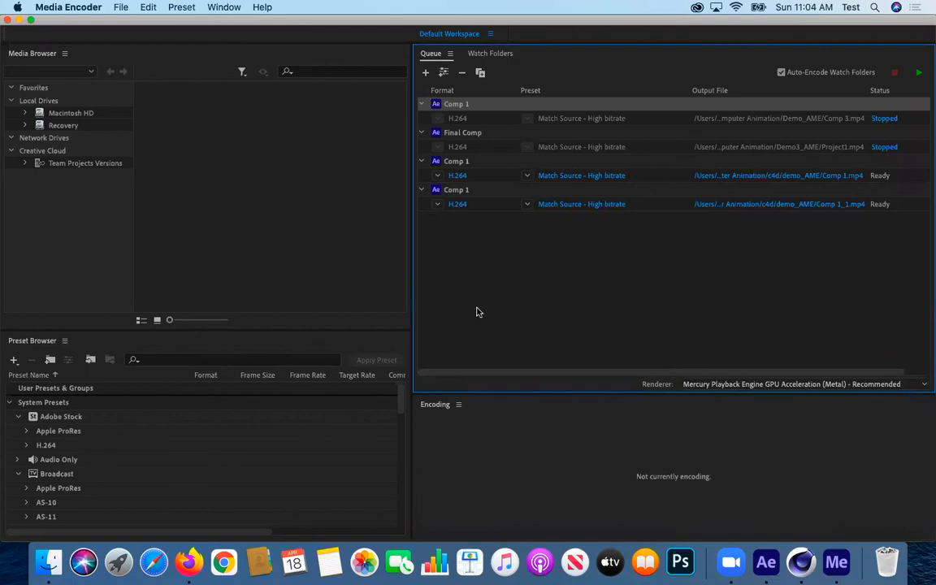
- Remove all Comp 1 and Final Comp items from the Media Encoder queue
click(455, 191)
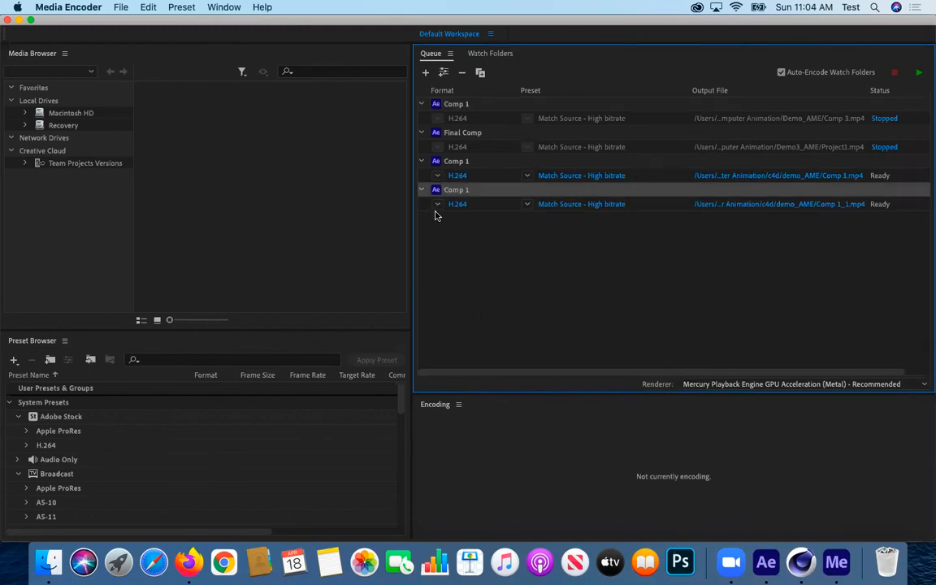
click(478, 161)
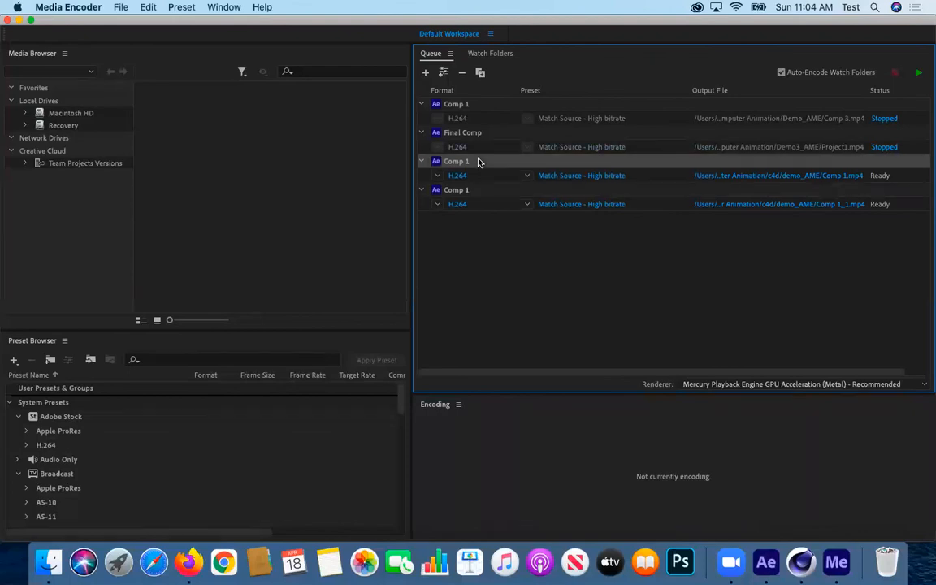
key(Delete)
key(Return)
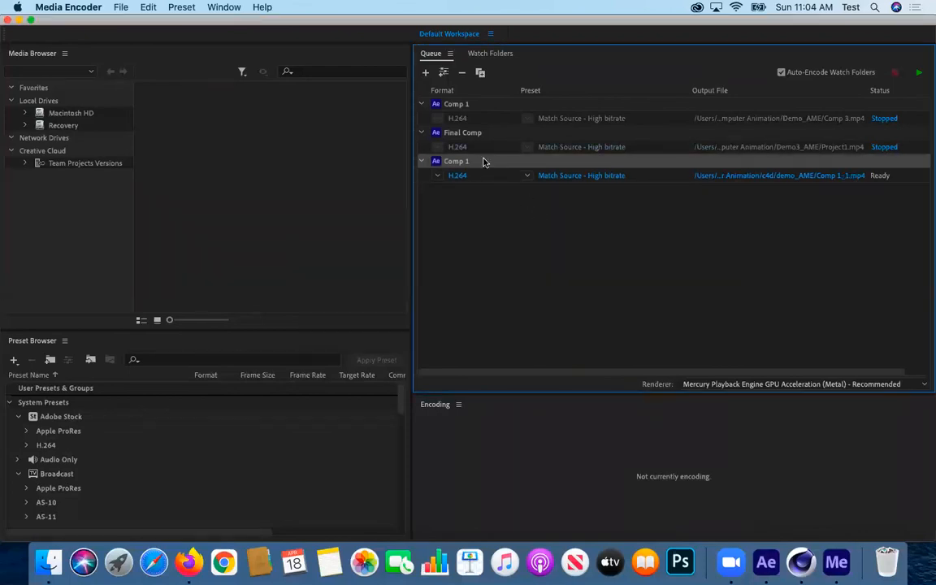
key(Delete)
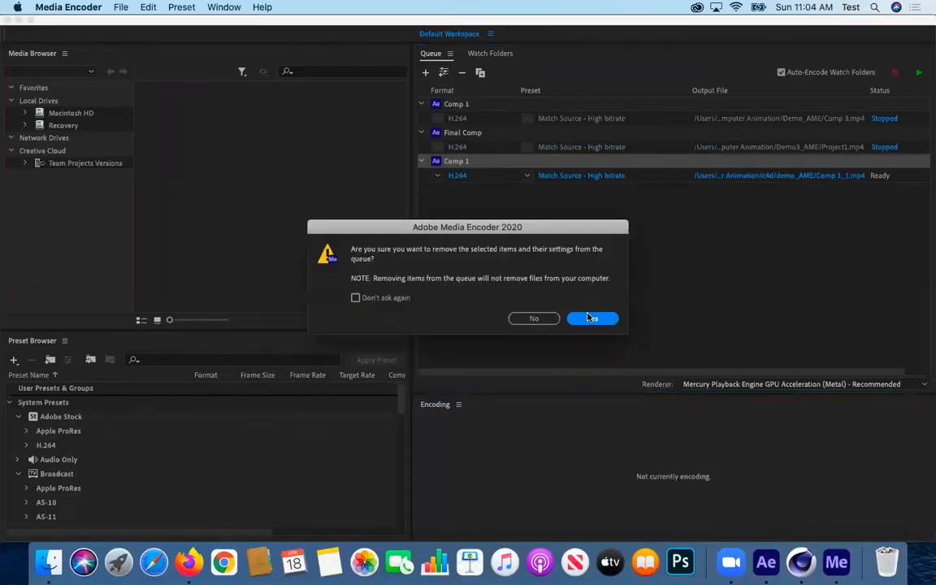
click(591, 318)
click(487, 134)
key(Delete)
key(Return)
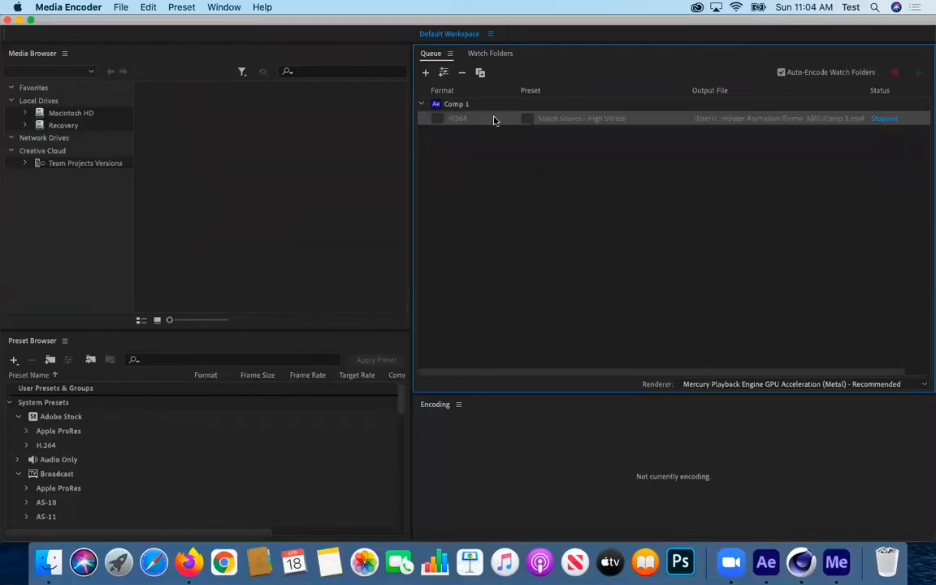
click(493, 120)
key(Delete)
key(Return)
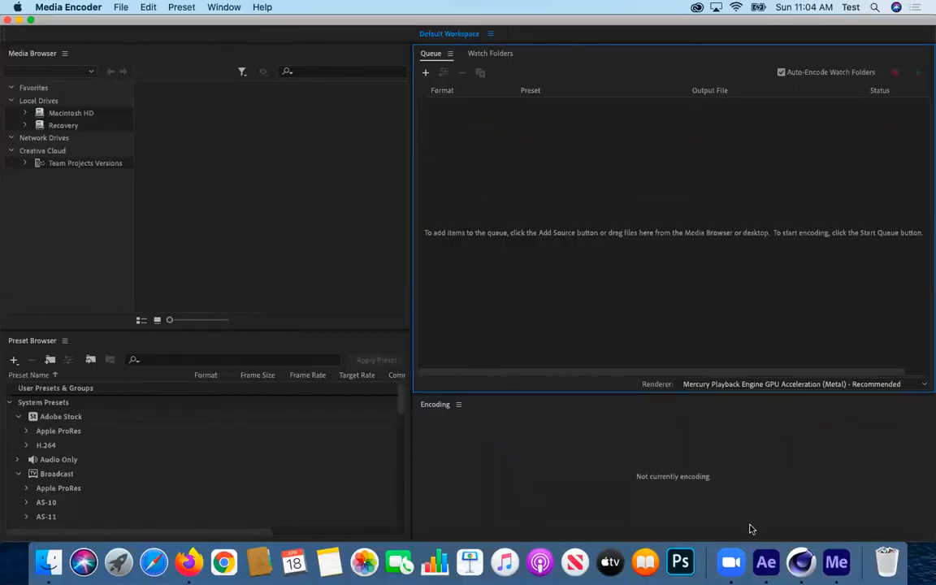
- Switch to After Effects, send Comp 1 to the emptied Media Encoder queue and encode it as H.264 to Comp 1.mp4 in demo_AME
click(767, 562)
click(112, 6)
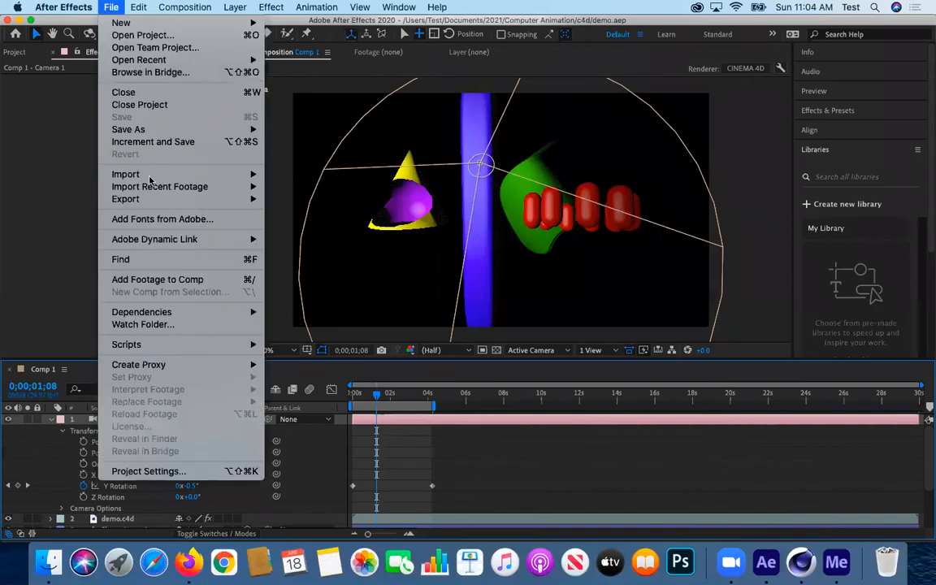
mouse_move(252, 199)
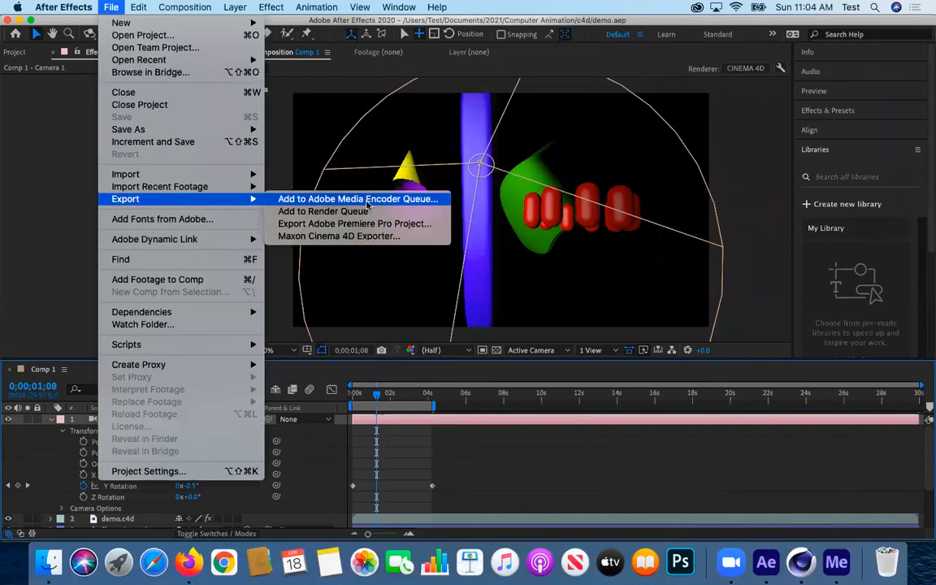
click(341, 199)
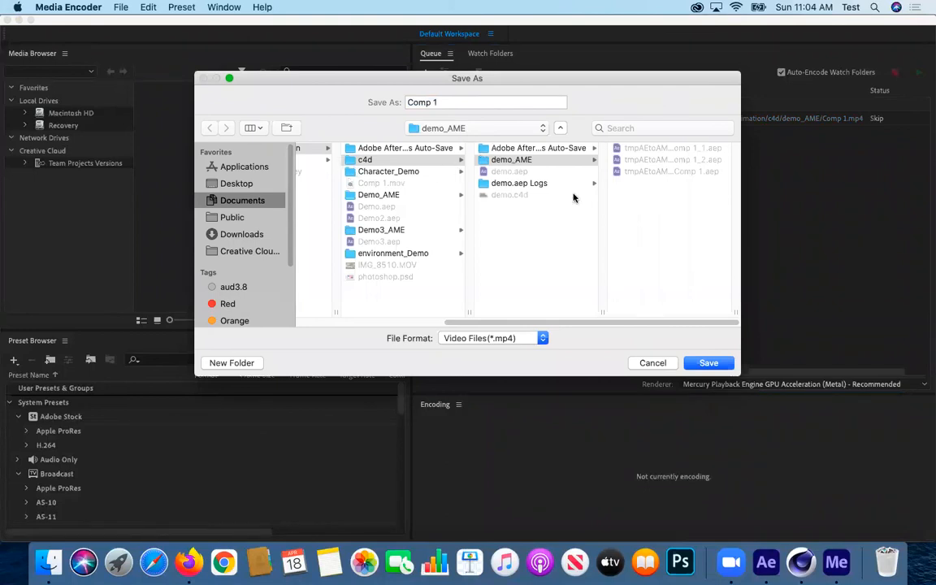
click(652, 362)
click(918, 72)
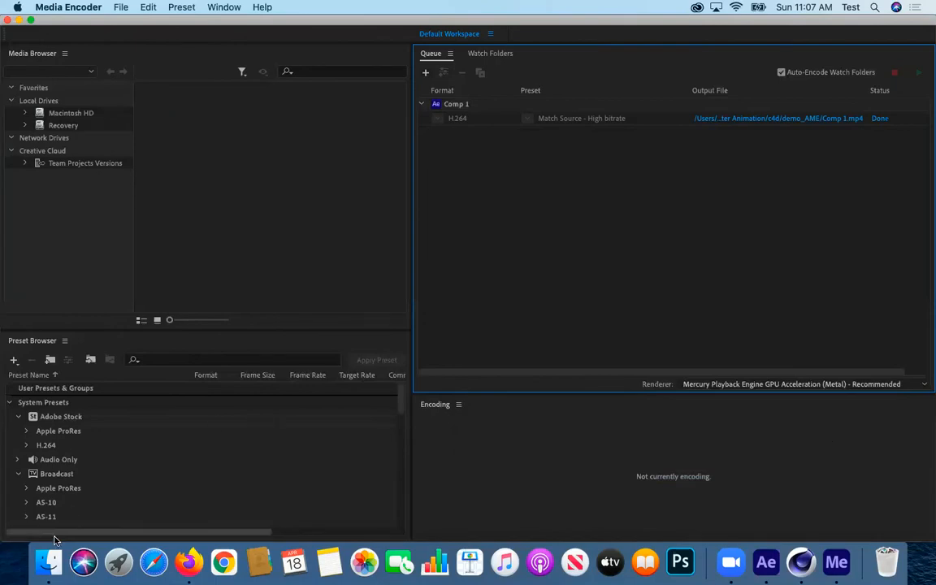
- Switch to Finder and open Comp 1.mp4 from the demo_AME folder in Documents/2021/Computer Animation/c4d
click(48, 569)
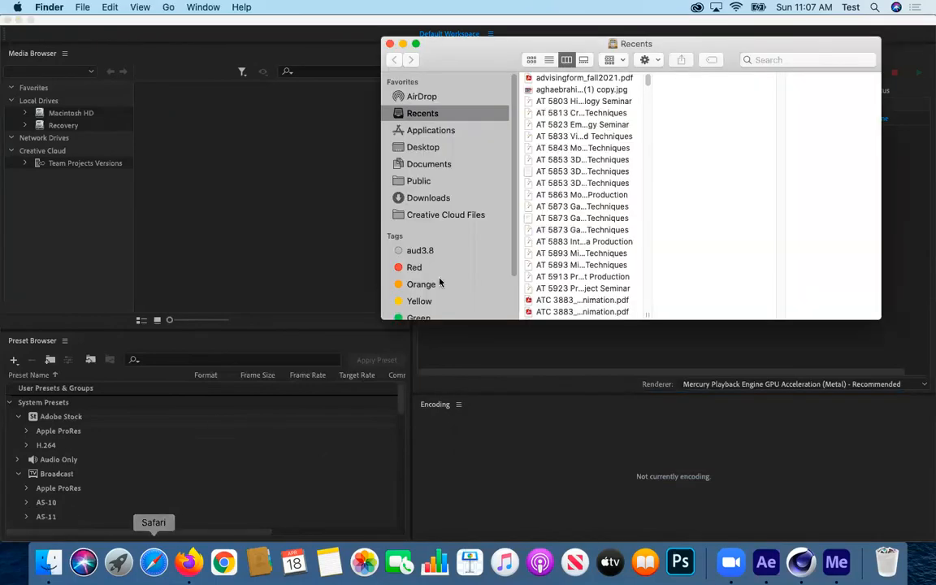
click(422, 167)
click(569, 78)
click(569, 90)
click(708, 78)
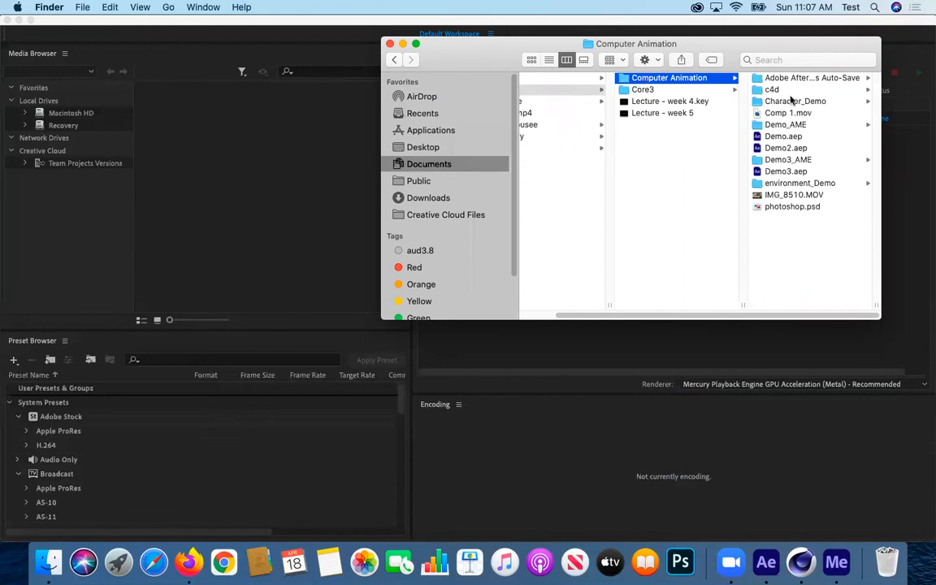
click(776, 89)
click(789, 89)
double_click(758, 79)
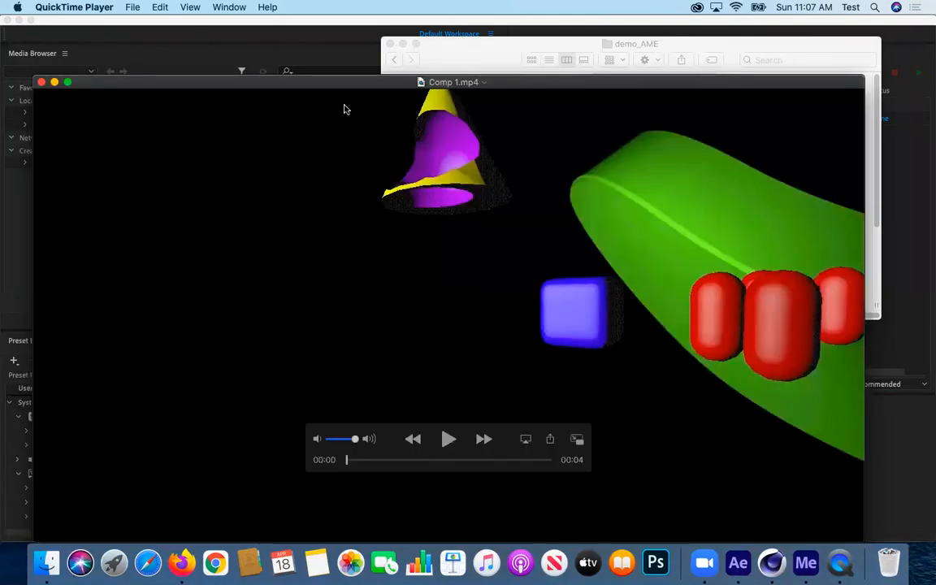
- Play the exported Comp 1.mp4 in QuickTime Player and scrub back to review the animation and camera rotation
drag(331, 80, 332, 60)
click(450, 439)
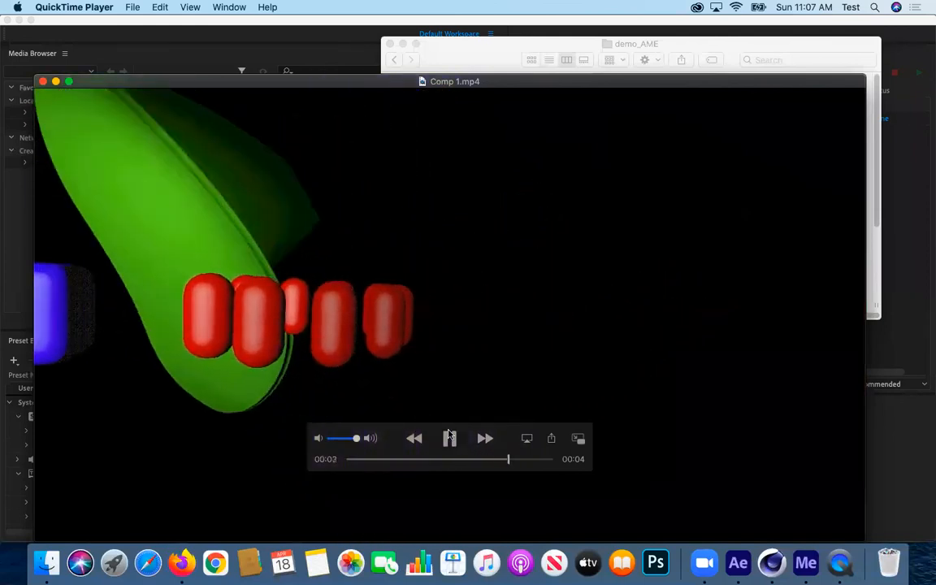
click(450, 439)
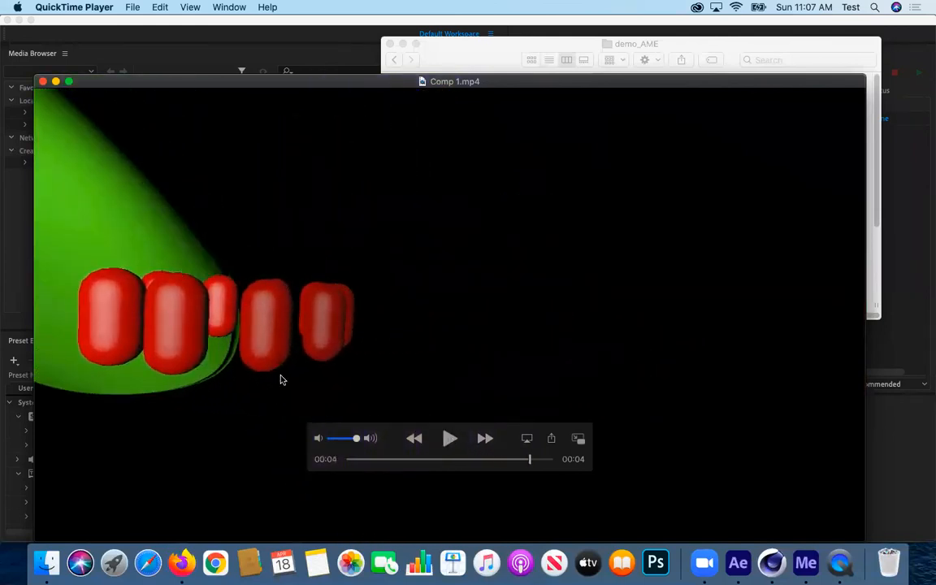
drag(529, 460, 403, 483)
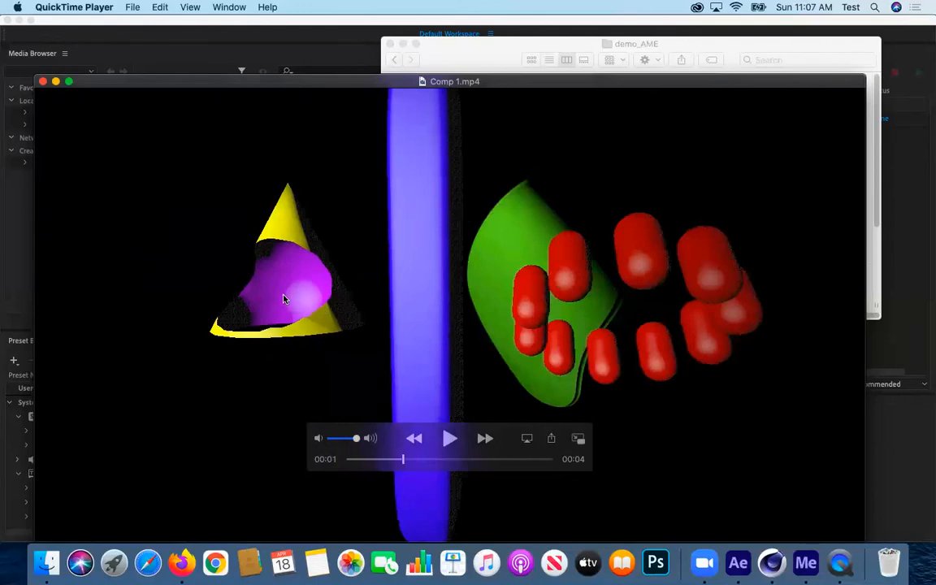
mouse_move(405, 460)
mouse_down()
mouse_move(476, 456)
mouse_move(374, 463)
mouse_move(387, 460)
mouse_up()
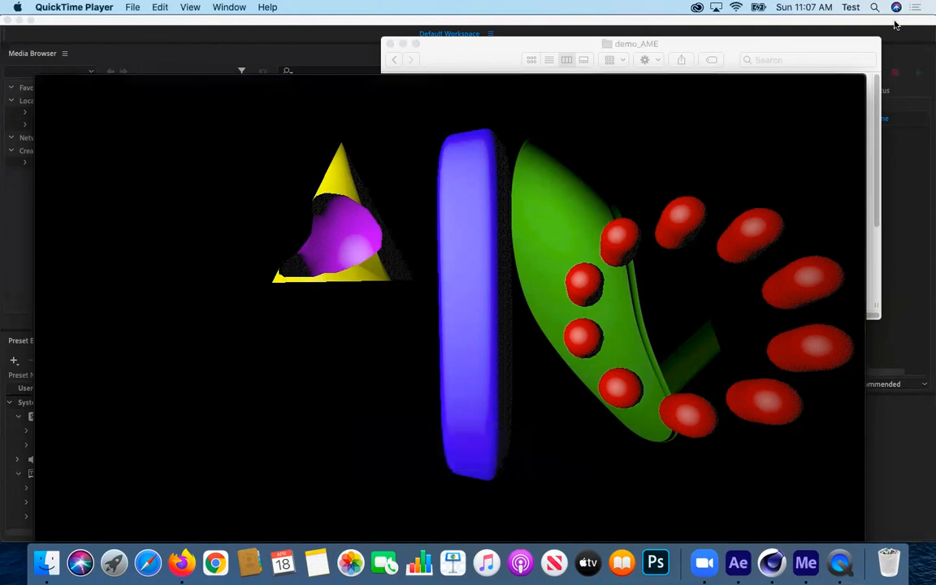
- Quit QuickTime Player and switch to After Effects to inspect the Comp 1 preview at 100% magnification
key(super+q)
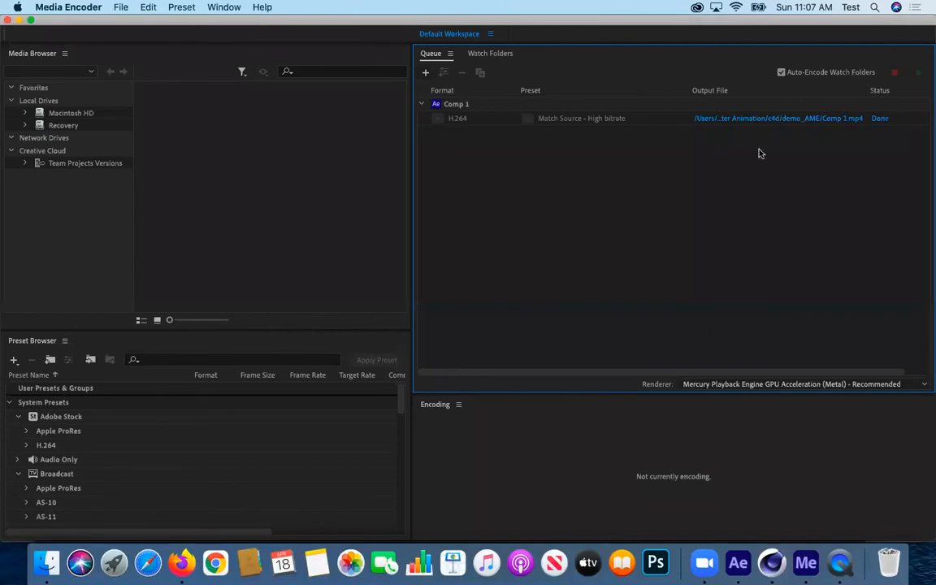
click(739, 562)
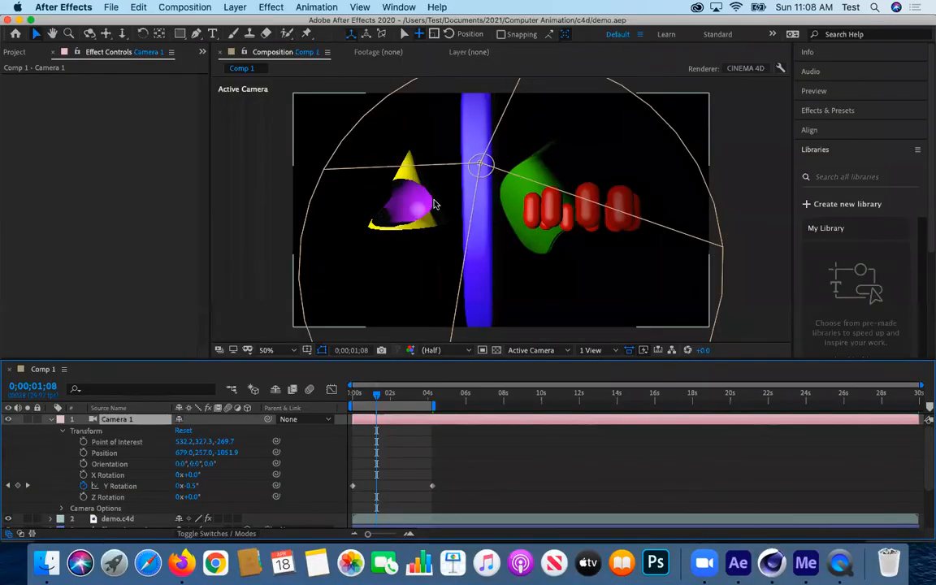
scroll(430, 205, up, 2)
scroll(284, 269, down, 2)
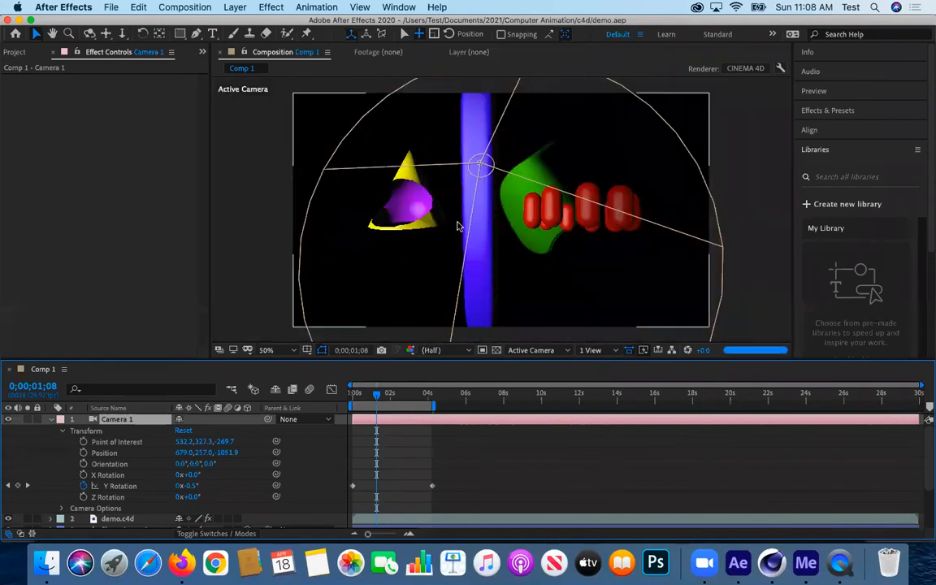
scroll(452, 219, up, 2)
scroll(310, 281, down, 1)
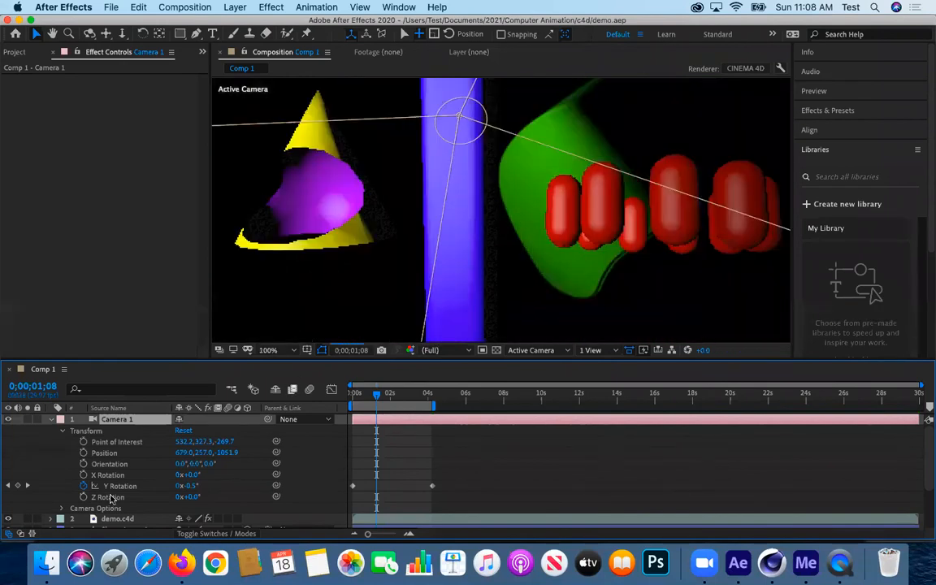
- Expand the CINEWARE render settings of the demo.c4d layer and check the available Display options without changing them
scroll(121, 482, down, 4)
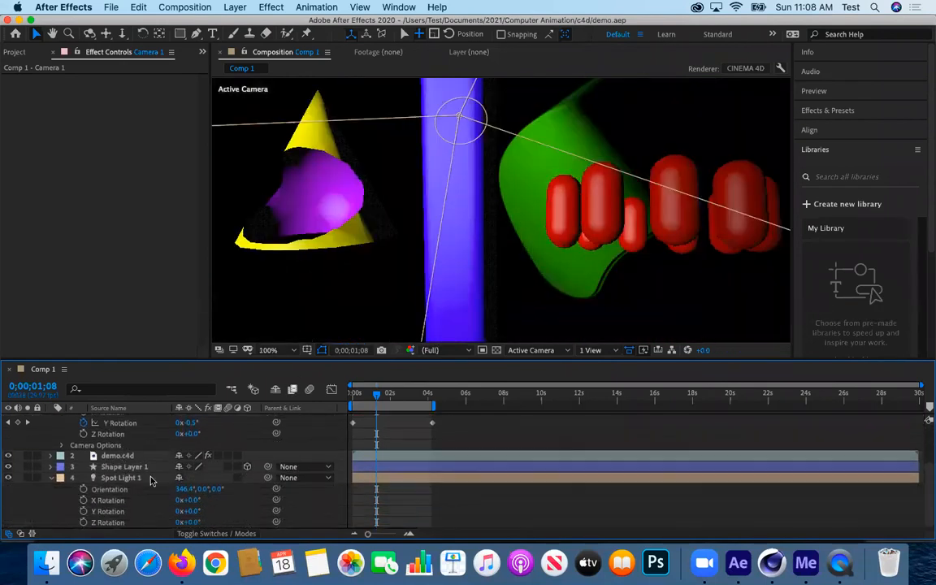
click(50, 456)
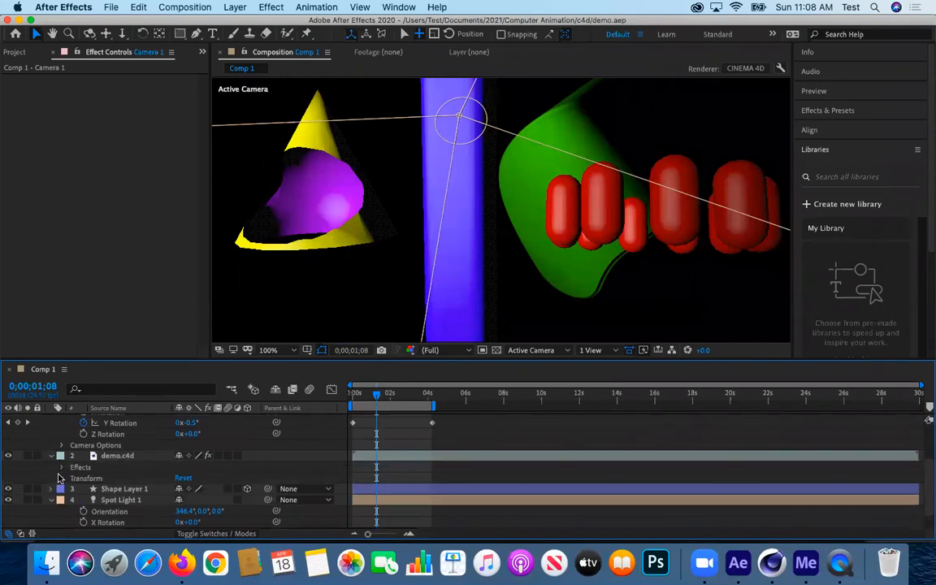
click(60, 468)
click(74, 477)
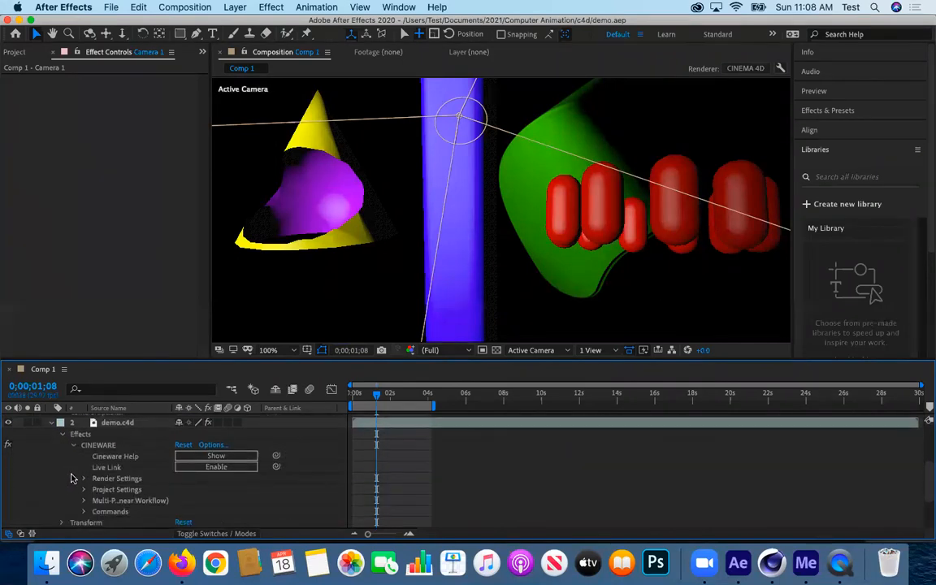
scroll(77, 470, down, 2)
click(82, 456)
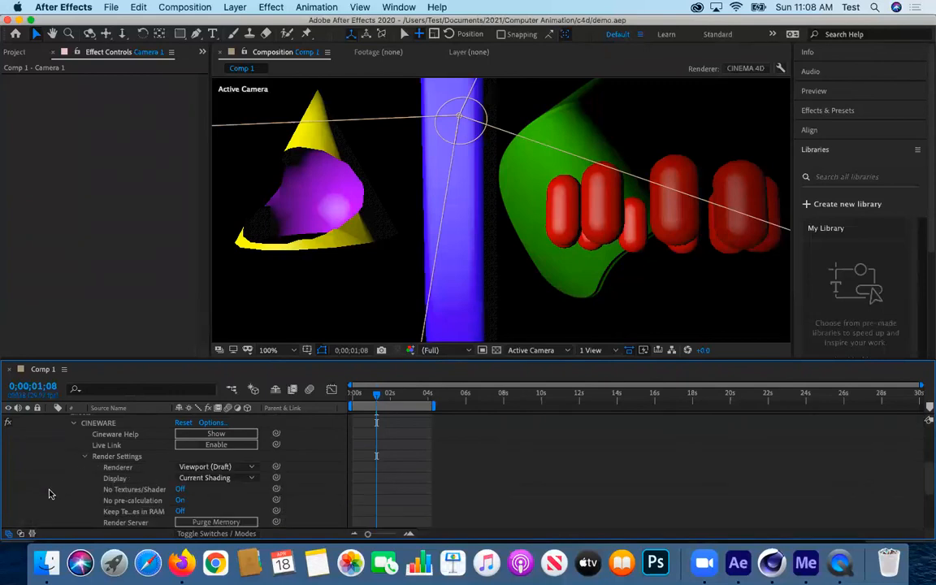
scroll(49, 492, down, 2)
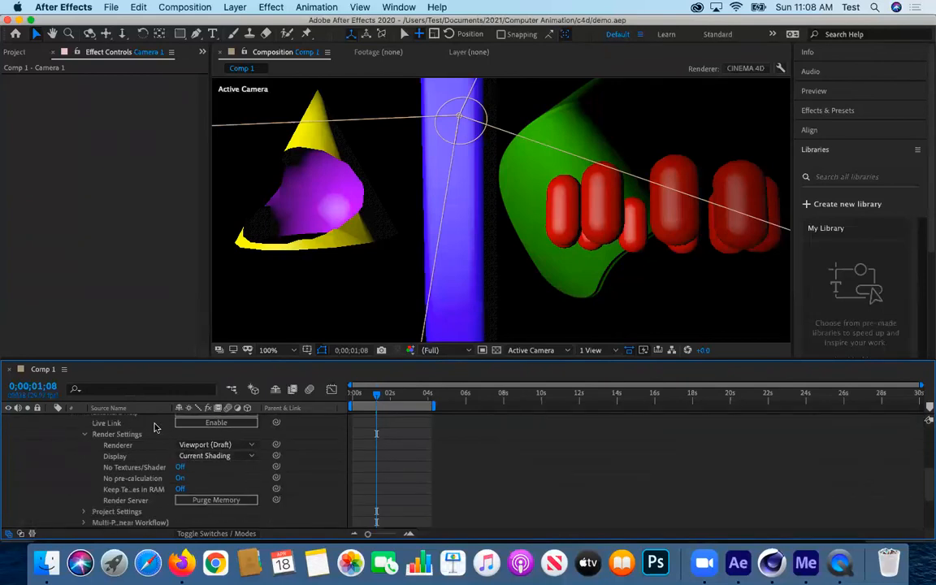
click(239, 456)
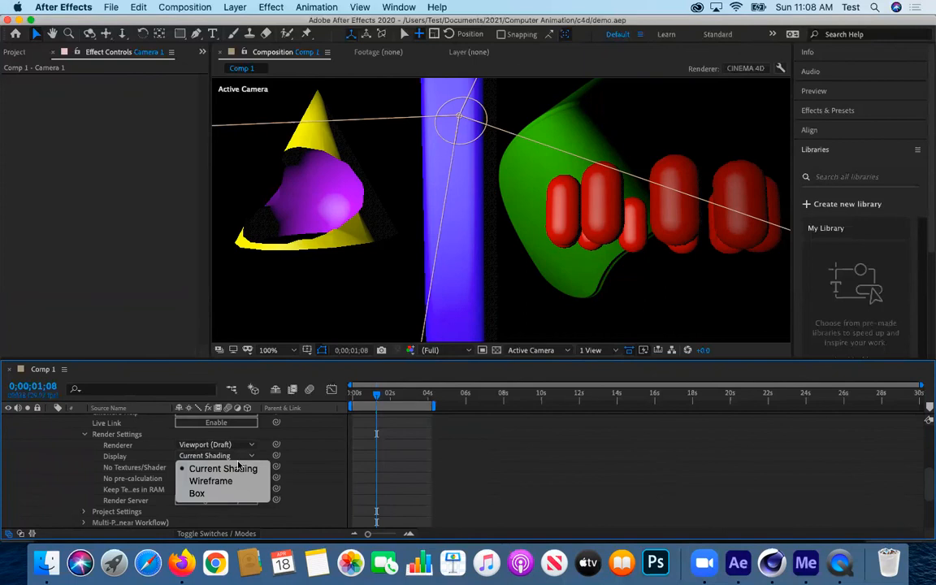
click(32, 453)
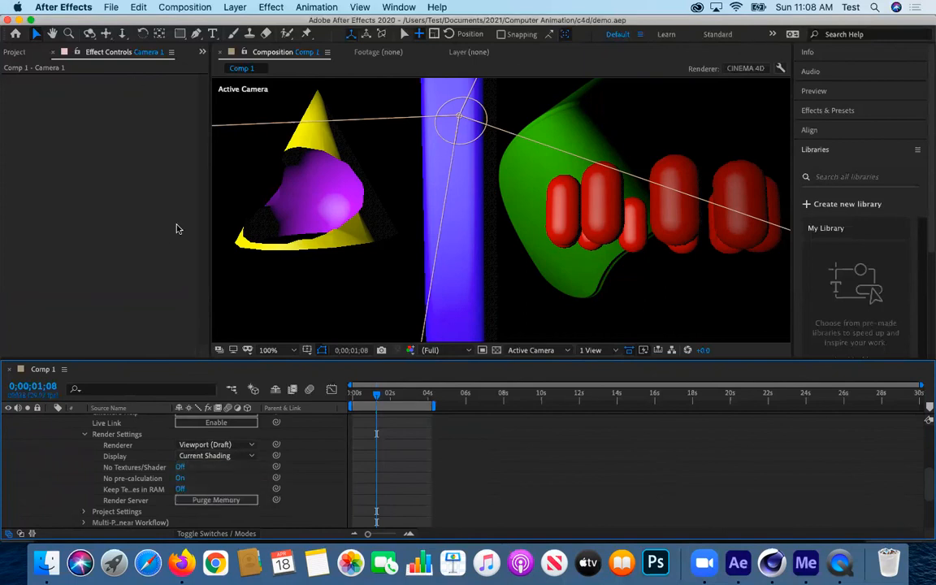
- Set the CINEWARE renderer of the demo.c4d layer to Current
scroll(105, 436, up, 3)
click(118, 444)
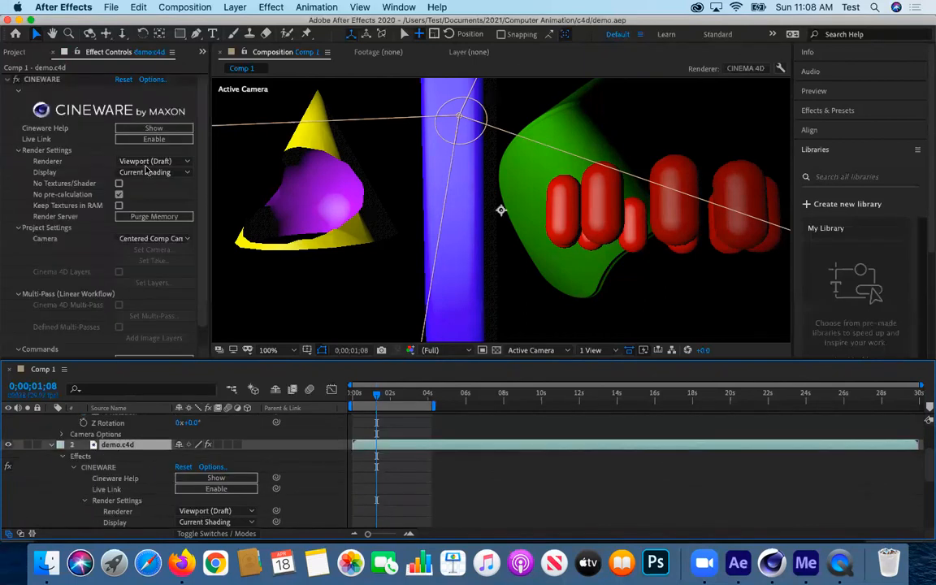
click(134, 162)
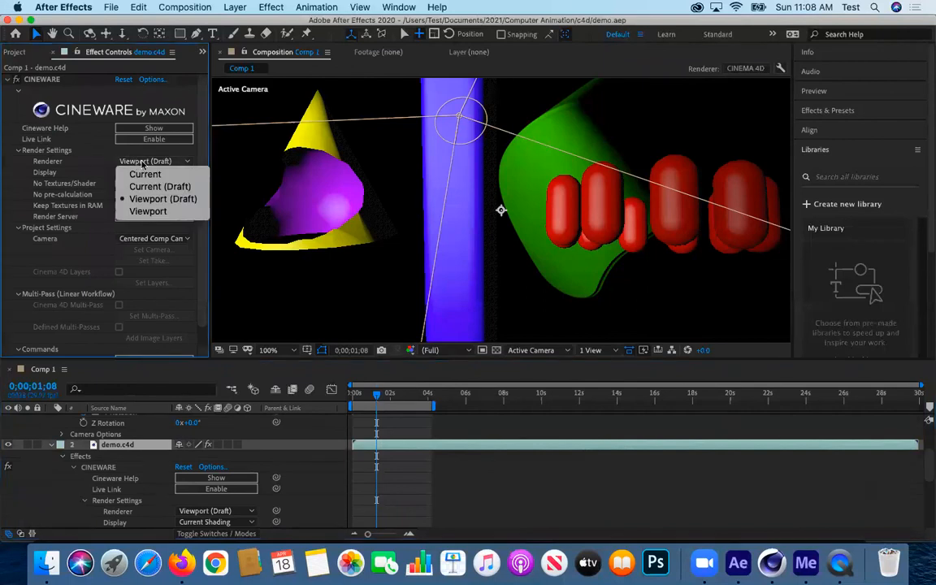
click(143, 172)
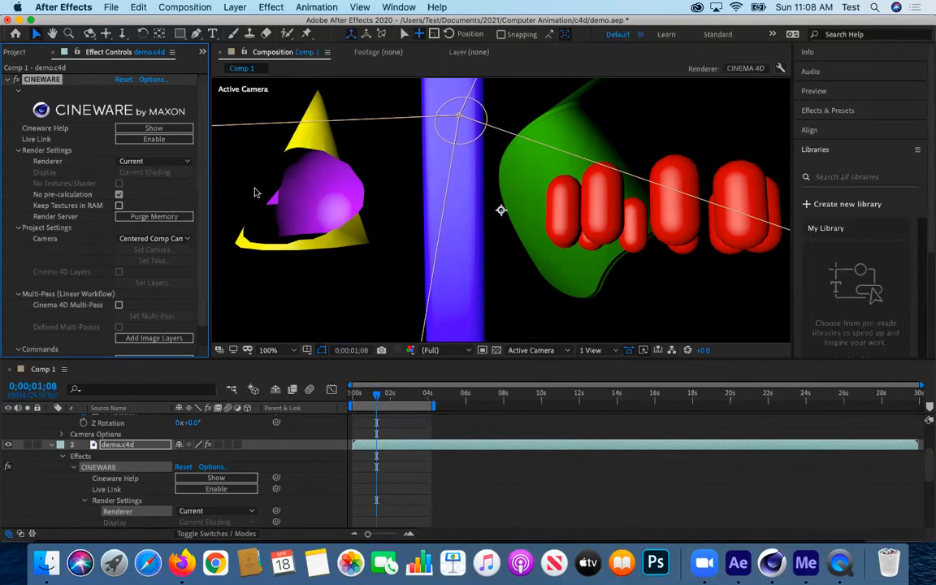
- Send Comp 1 to the Media Encoder queue again and encode it as H.264 to Comp 1_1.mp4 in demo_AME
click(110, 7)
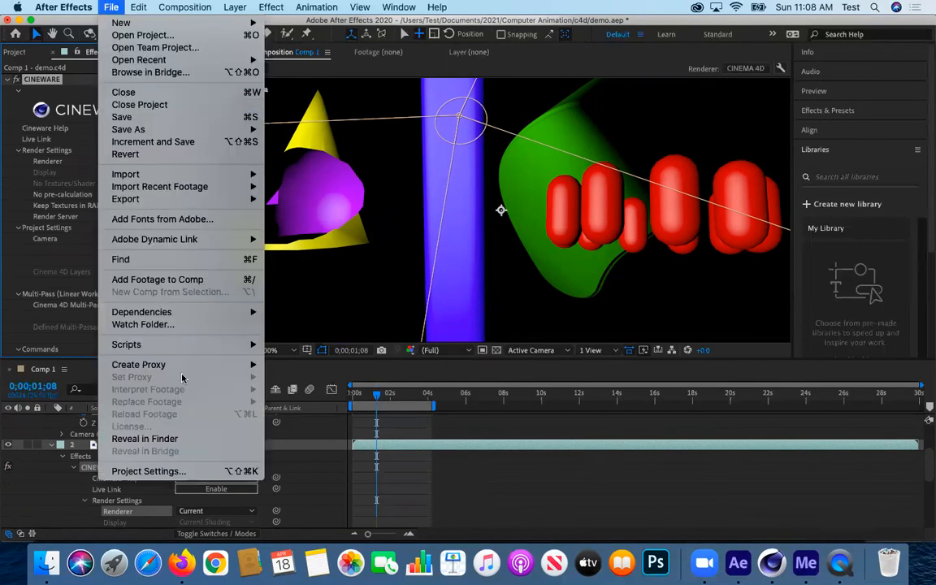
mouse_move(235, 200)
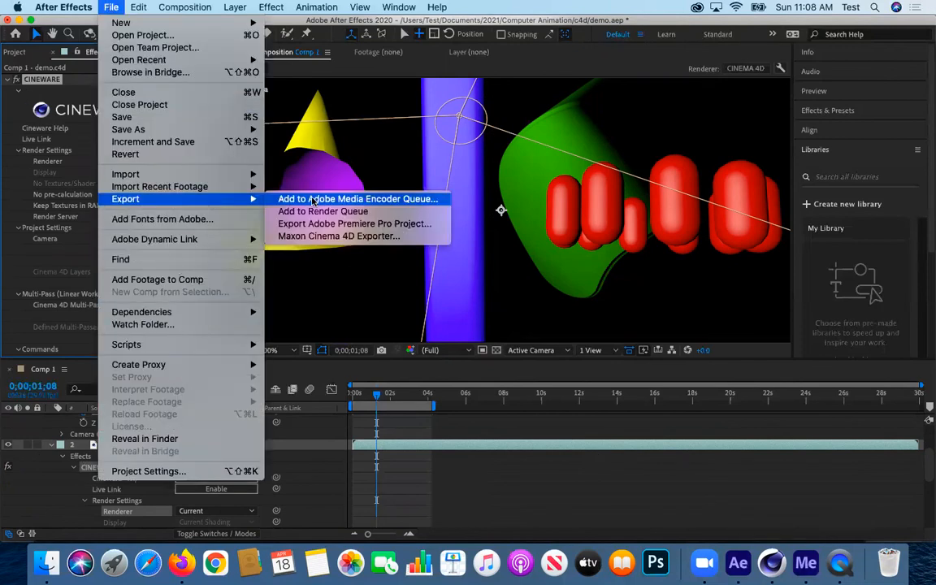
click(313, 199)
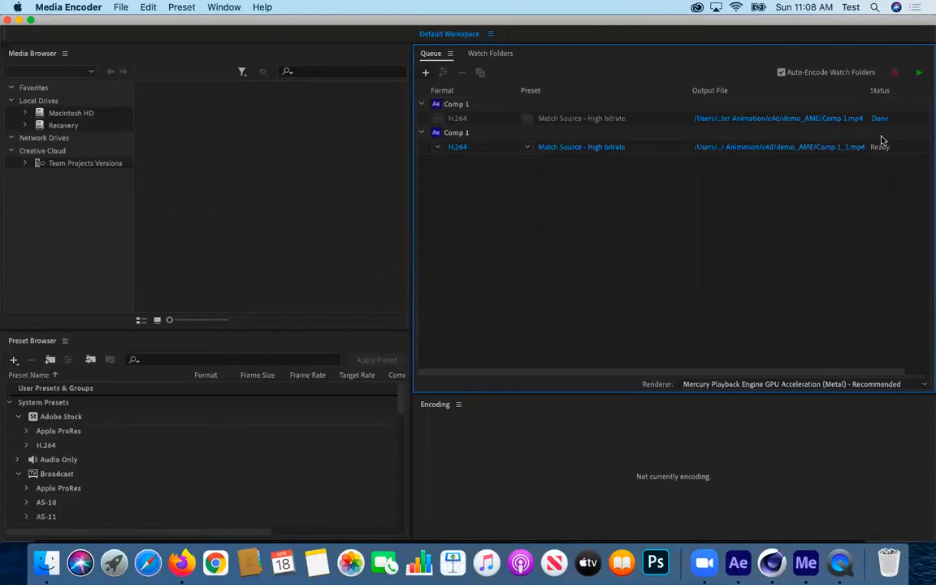
click(920, 72)
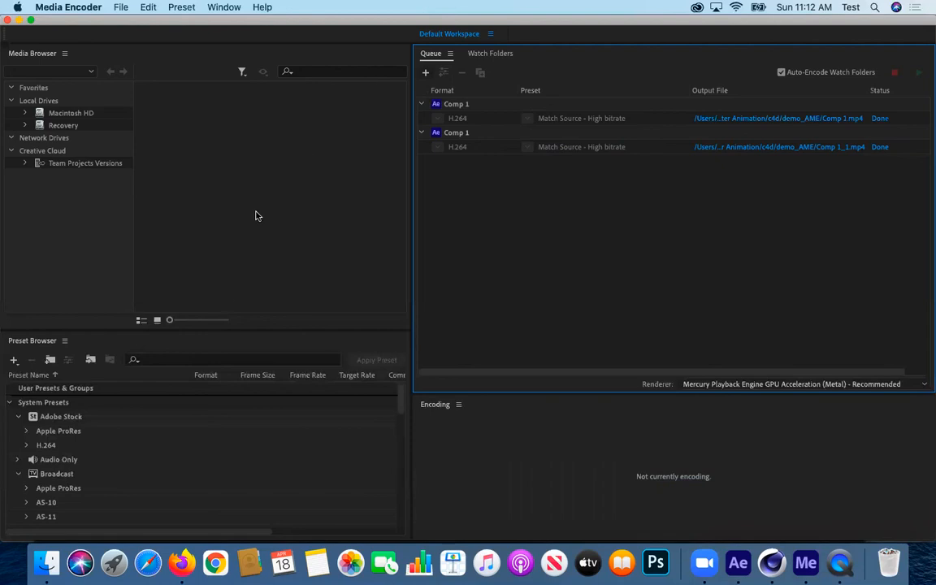
- Switch to Finder, reopen the earlier export Comp 1.mp4 from demo_AME in QuickTime Player and shift its window aside for comparison
click(39, 569)
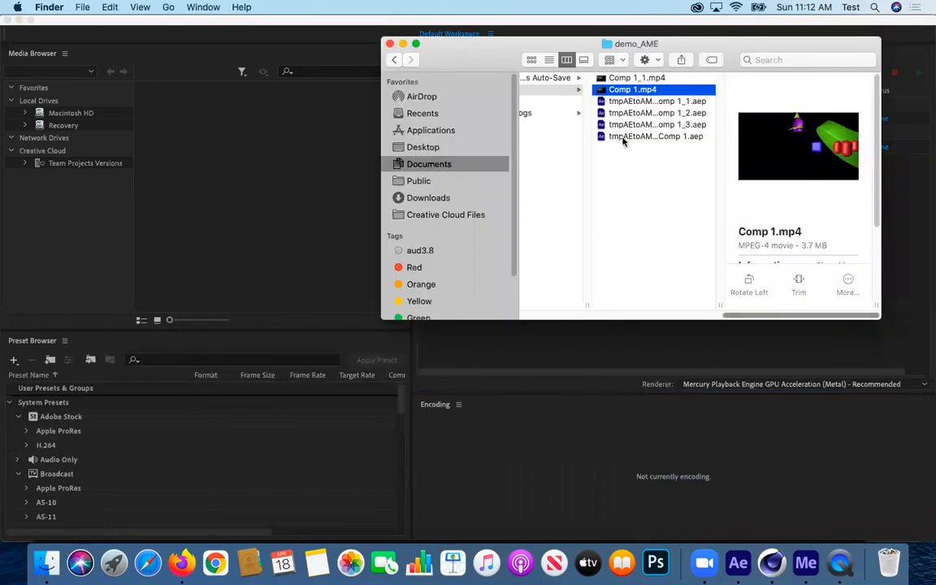
click(636, 78)
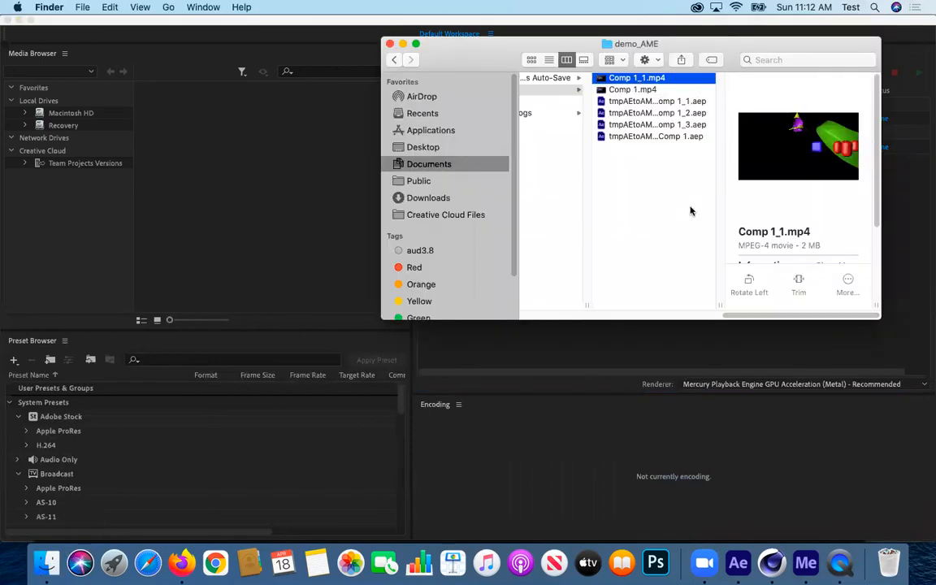
double_click(634, 89)
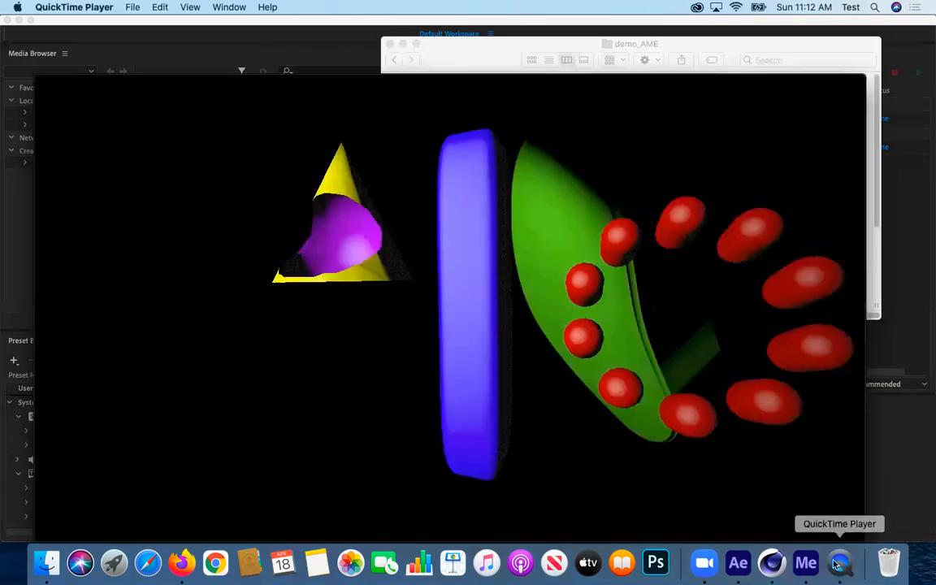
drag(308, 86, 275, 81)
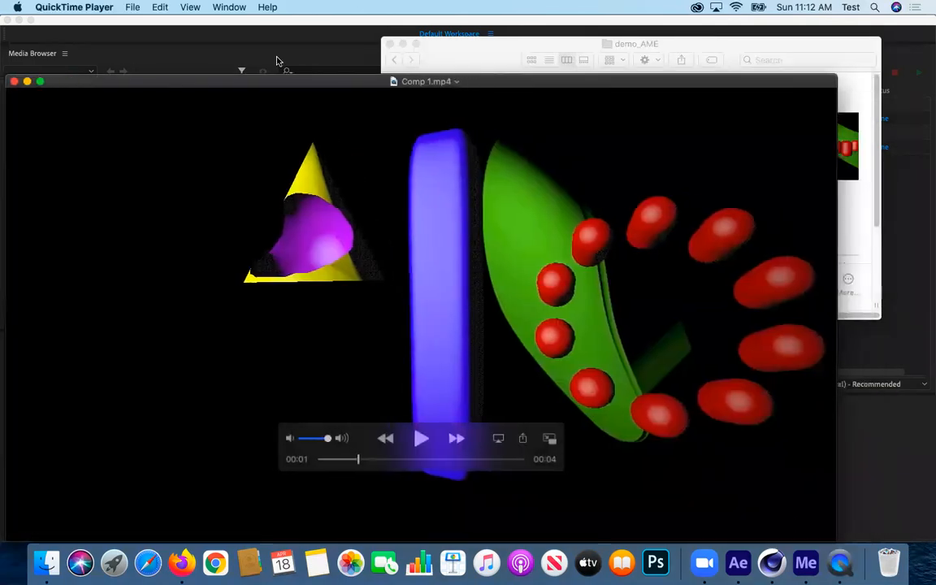
click(864, 209)
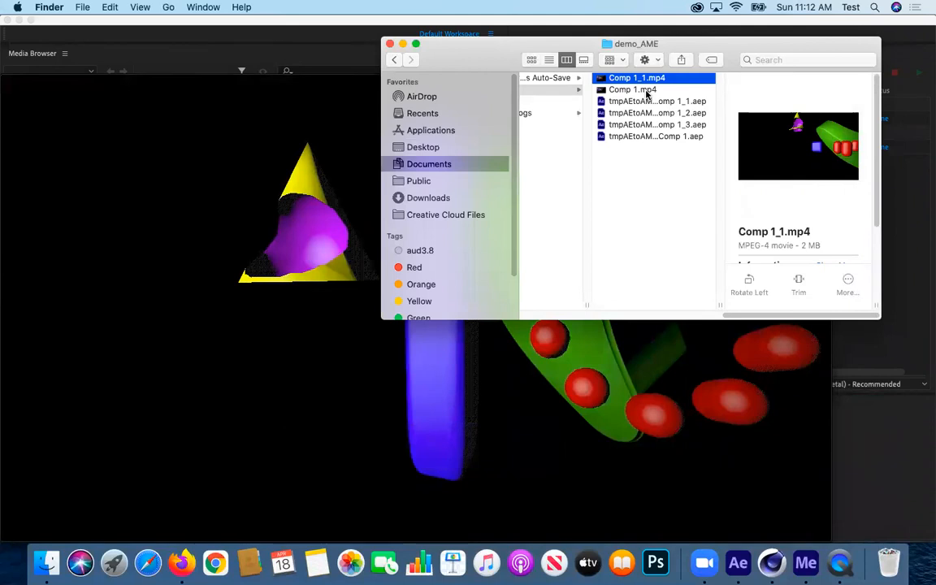
double_click(646, 91)
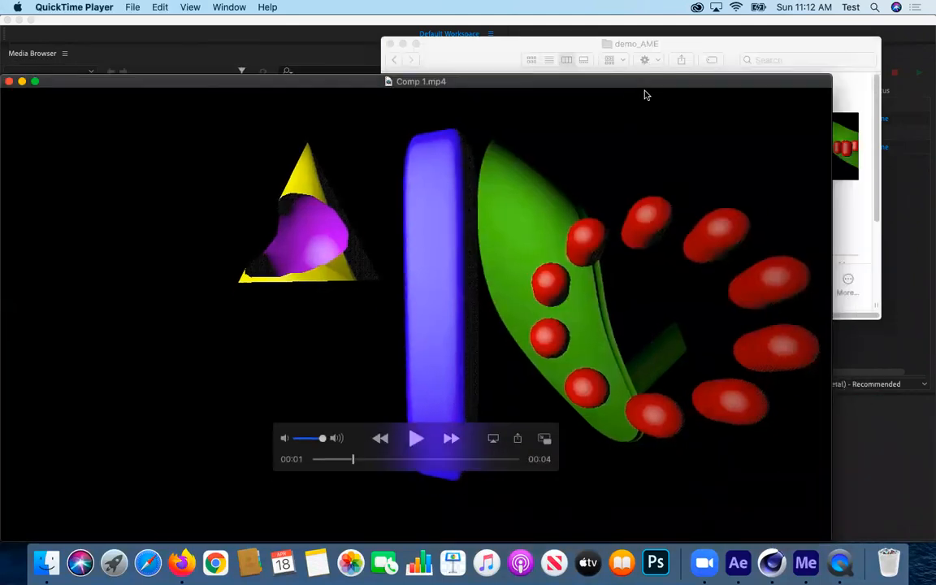
- Open Comp 1_1.mp4 from demo_AME and play it to compare its render quality with the earlier export
click(866, 226)
double_click(640, 78)
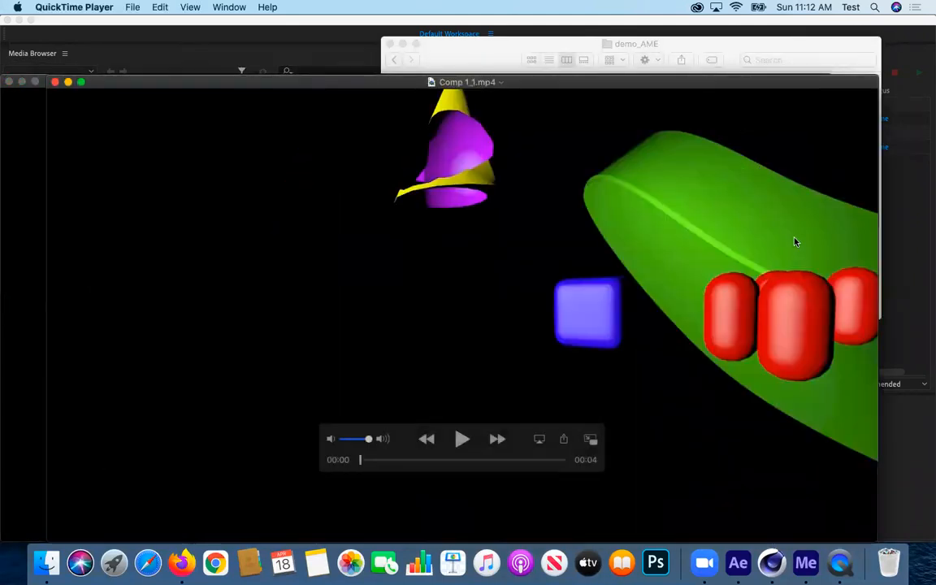
click(459, 445)
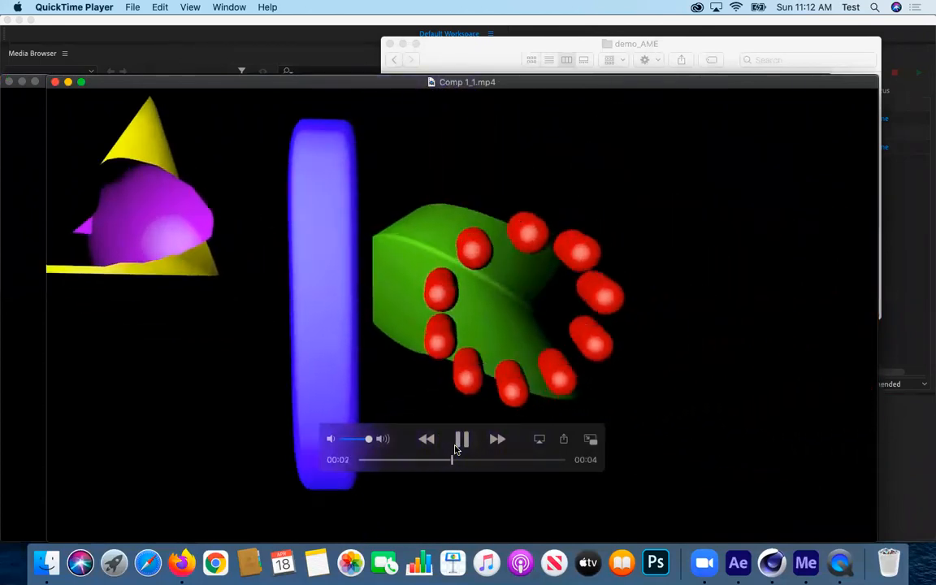
click(459, 441)
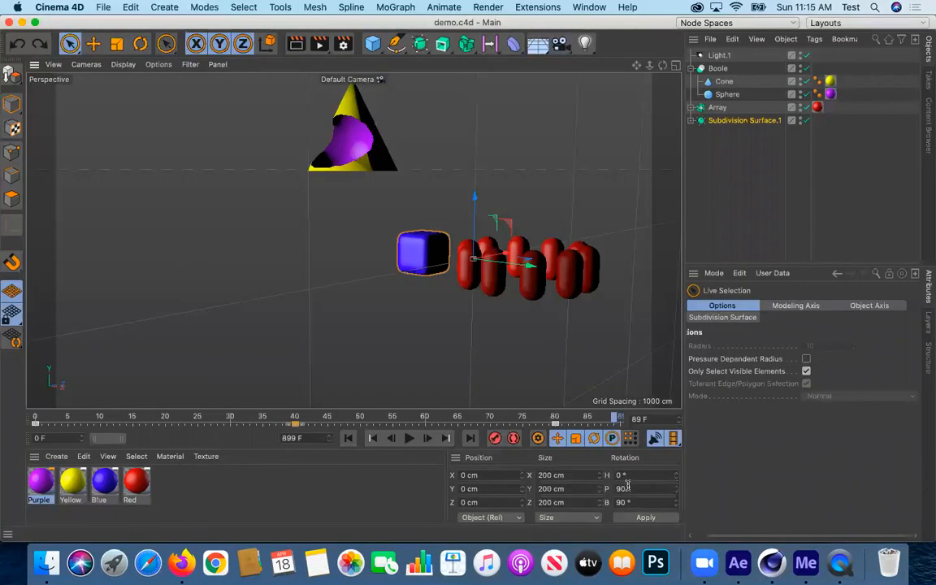